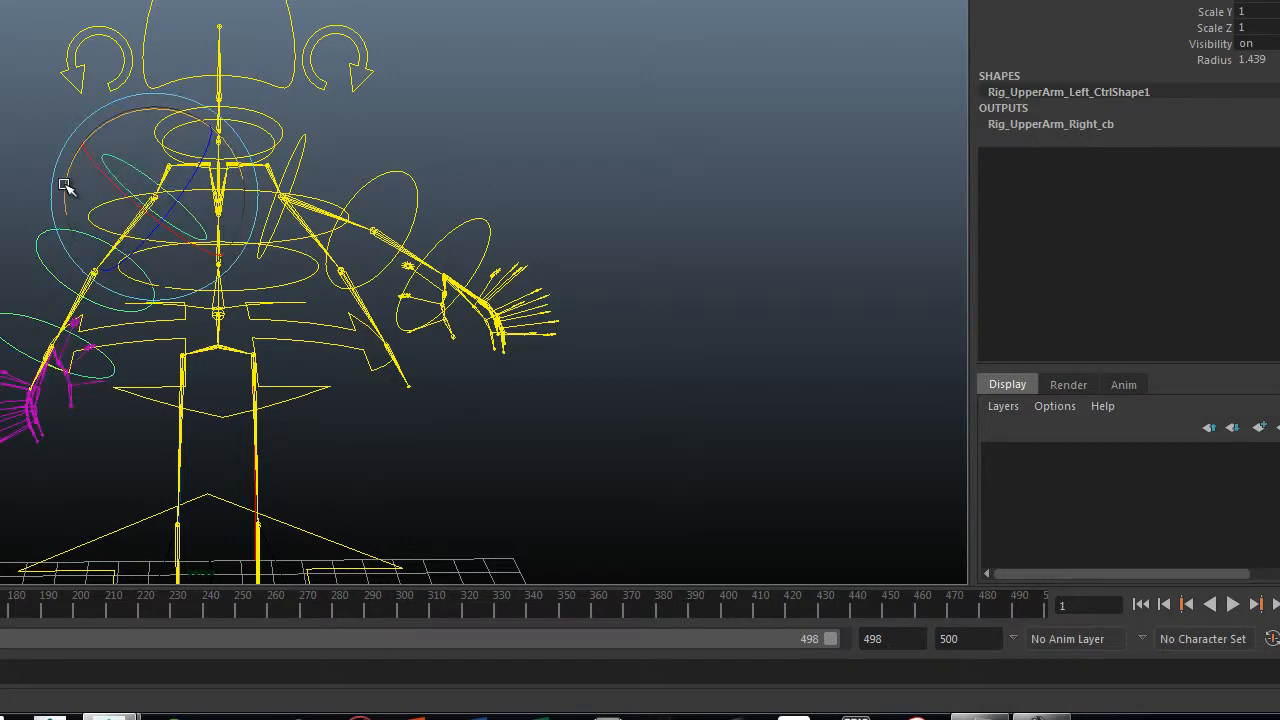
Rotate the right upper arm FK control to raise the right arm outward.
left_click_drag(63, 186, 128, 136)
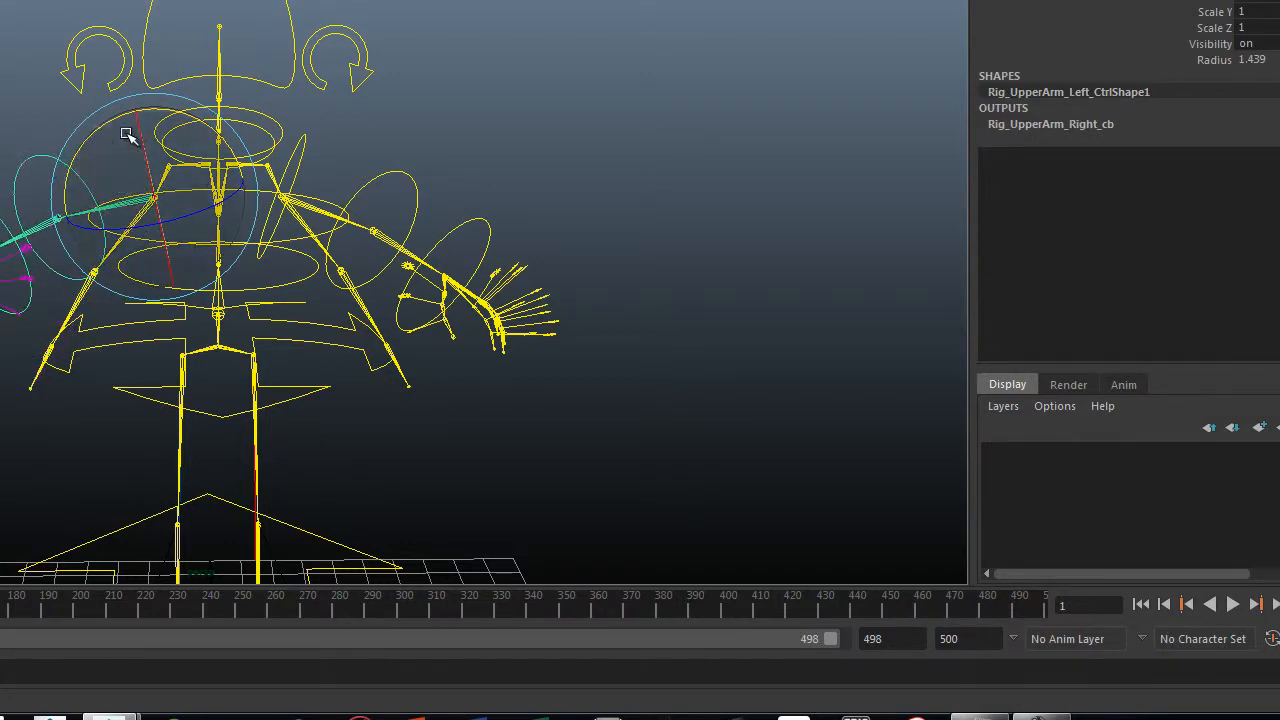
left_click(477, 51)
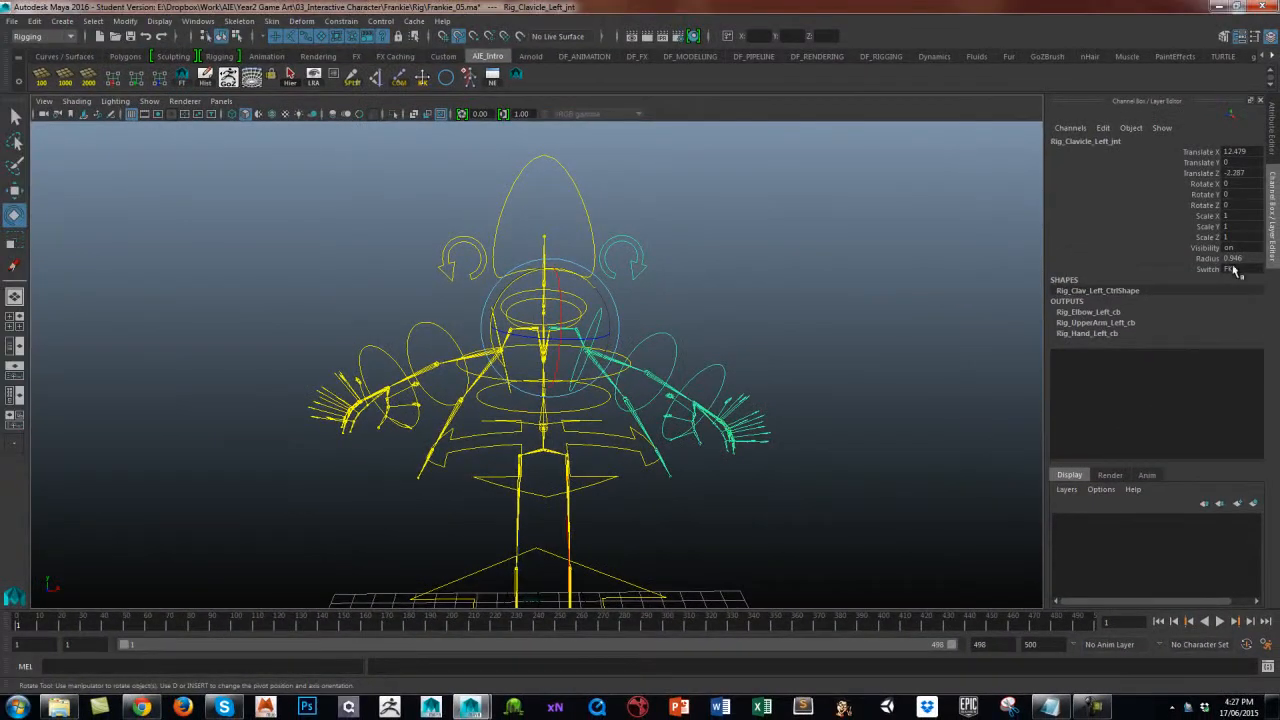
Test the left clavicle's Switch attribute by setting it to IK and back to FK.
left_click(1237, 271)
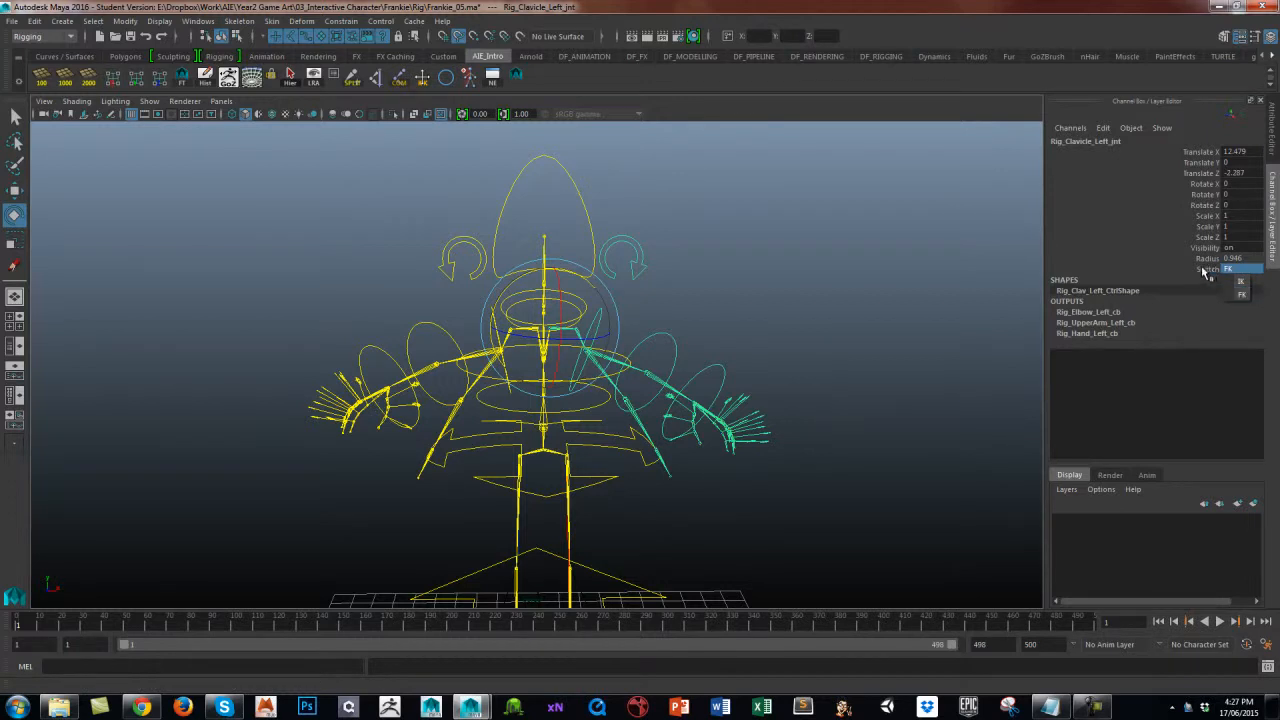
left_click(1242, 281)
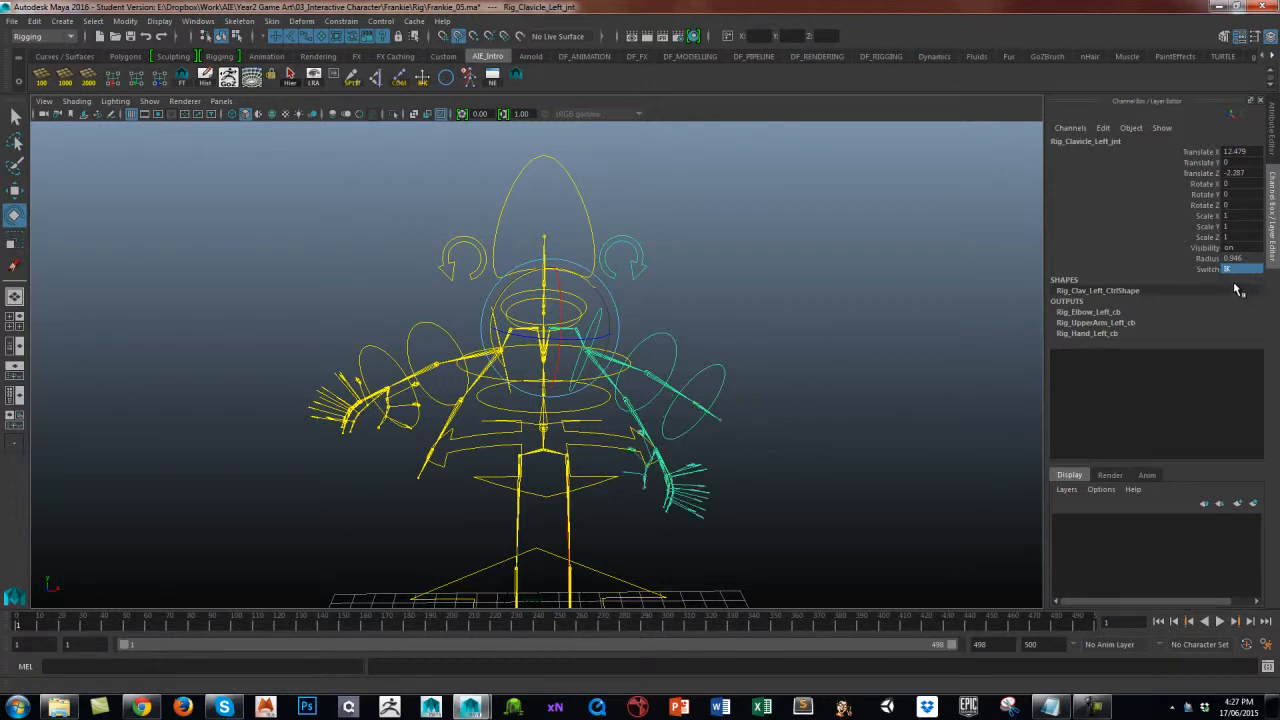
left_click(1255, 269)
left_click(1248, 296)
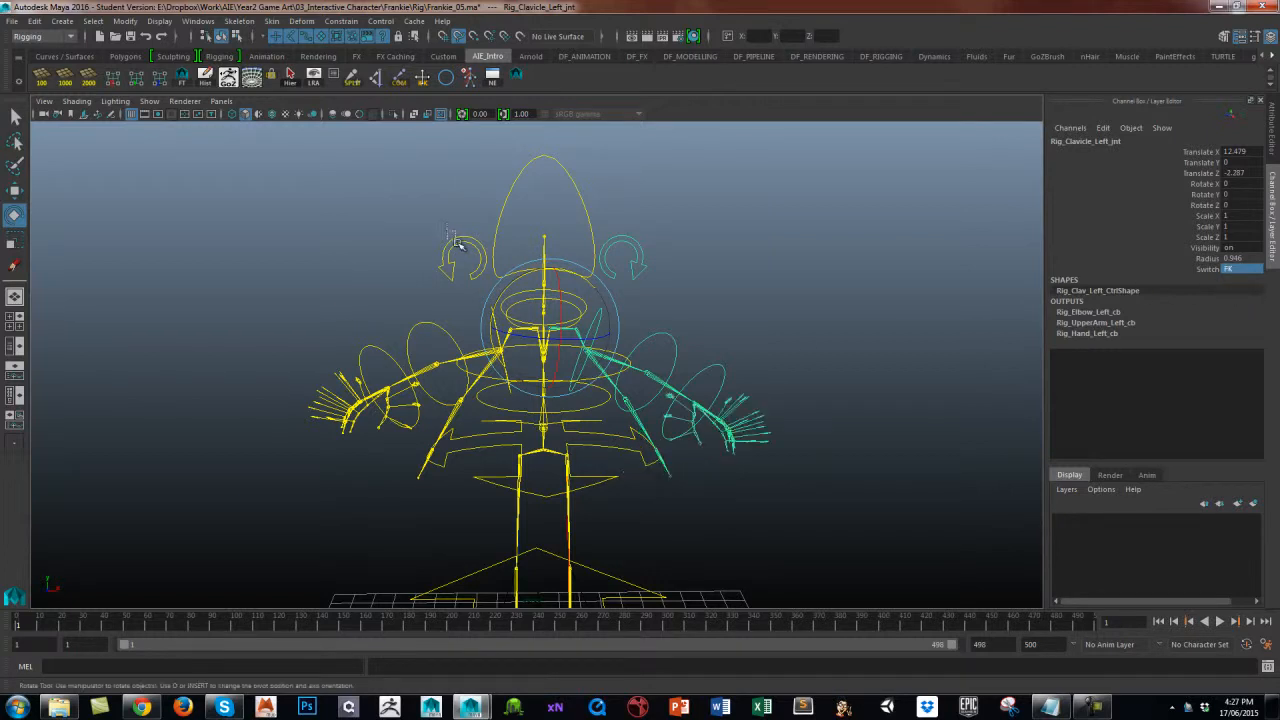
Test the right clavicle's Switch attribute by setting it to IK and back to FK.
left_click(457, 240)
left_click(1242, 273)
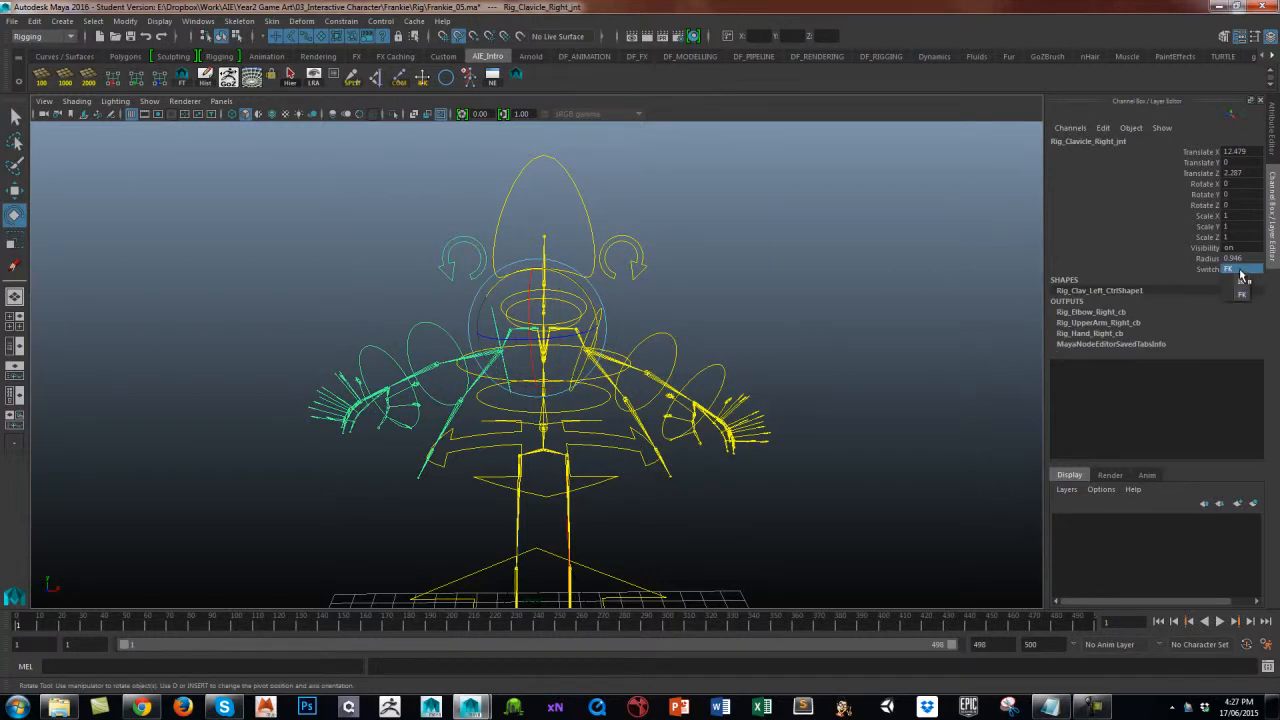
left_click(1245, 286)
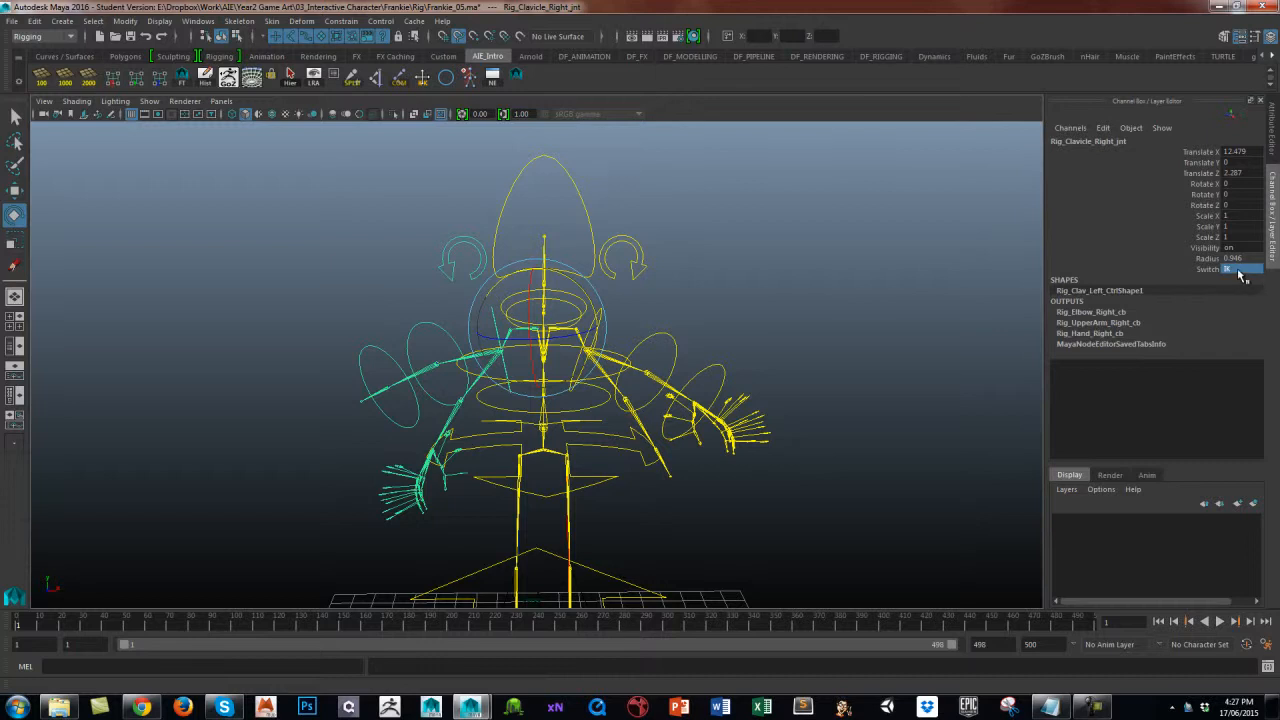
left_click(1240, 272)
left_click(1247, 296)
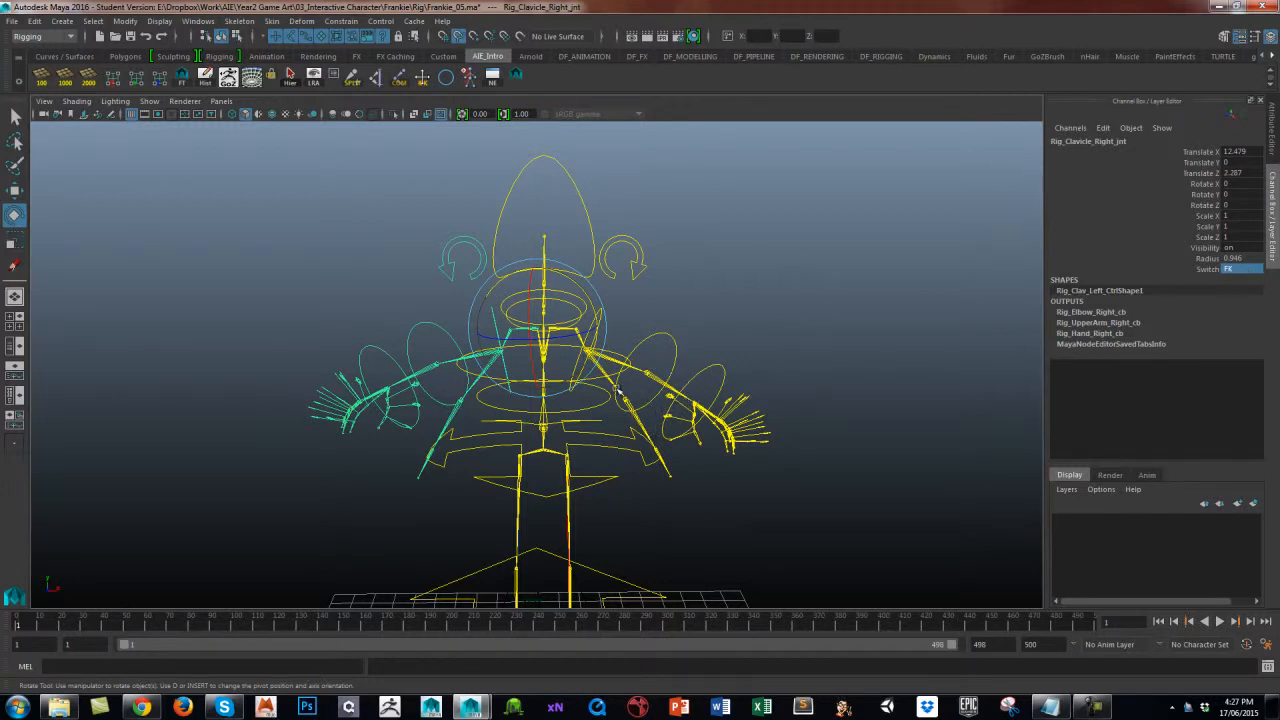
Set Rotate Y of the left upper arm FK control to 0.
left_click(799, 291)
left_click(598, 314)
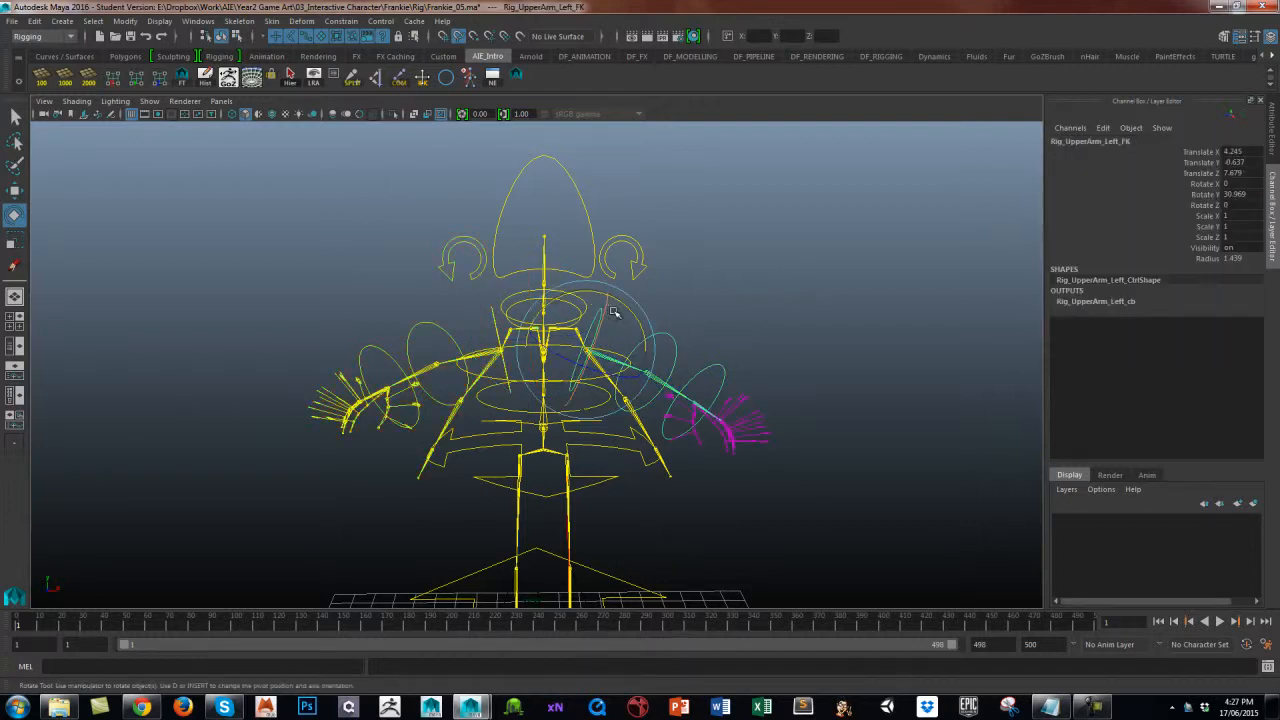
left_click(1240, 194)
type("0")
key("Return")
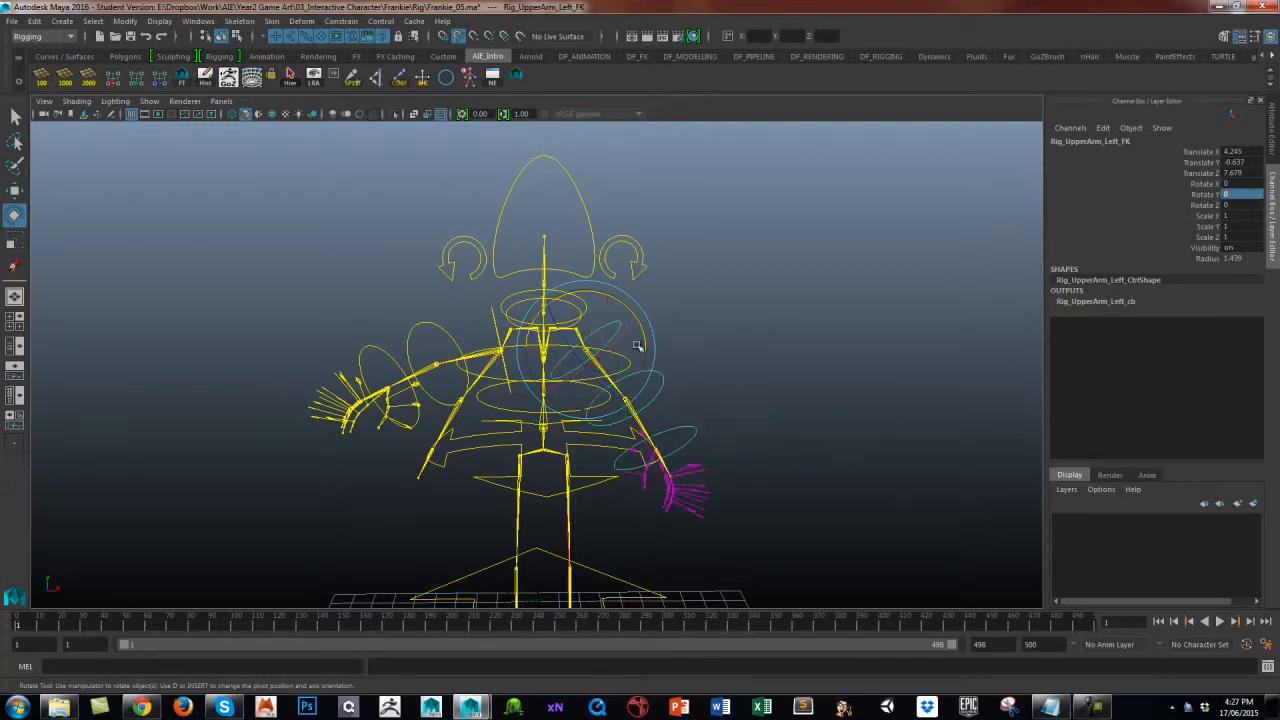
Set Rotate Y of the right upper arm FK control to 0.
left_click(493, 310)
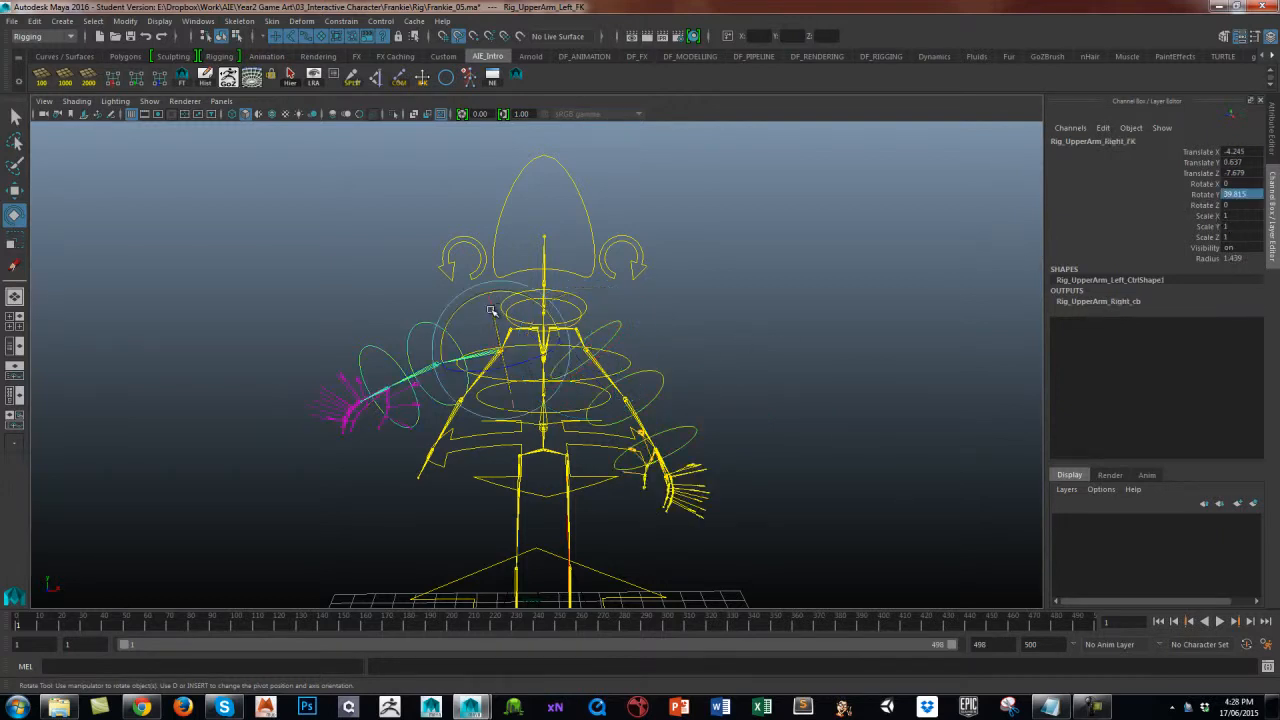
left_click(1235, 194)
type("0")
key("Return")
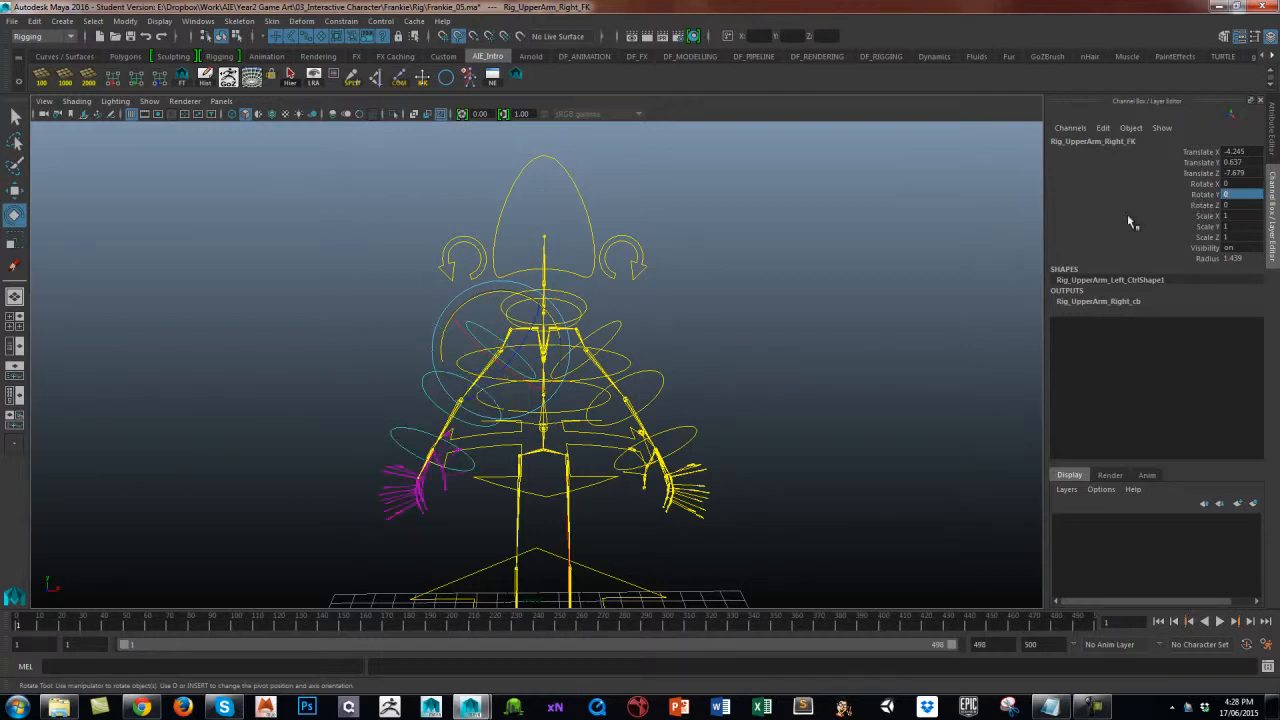
left_click_drag(811, 371, 700, 360, "alt")
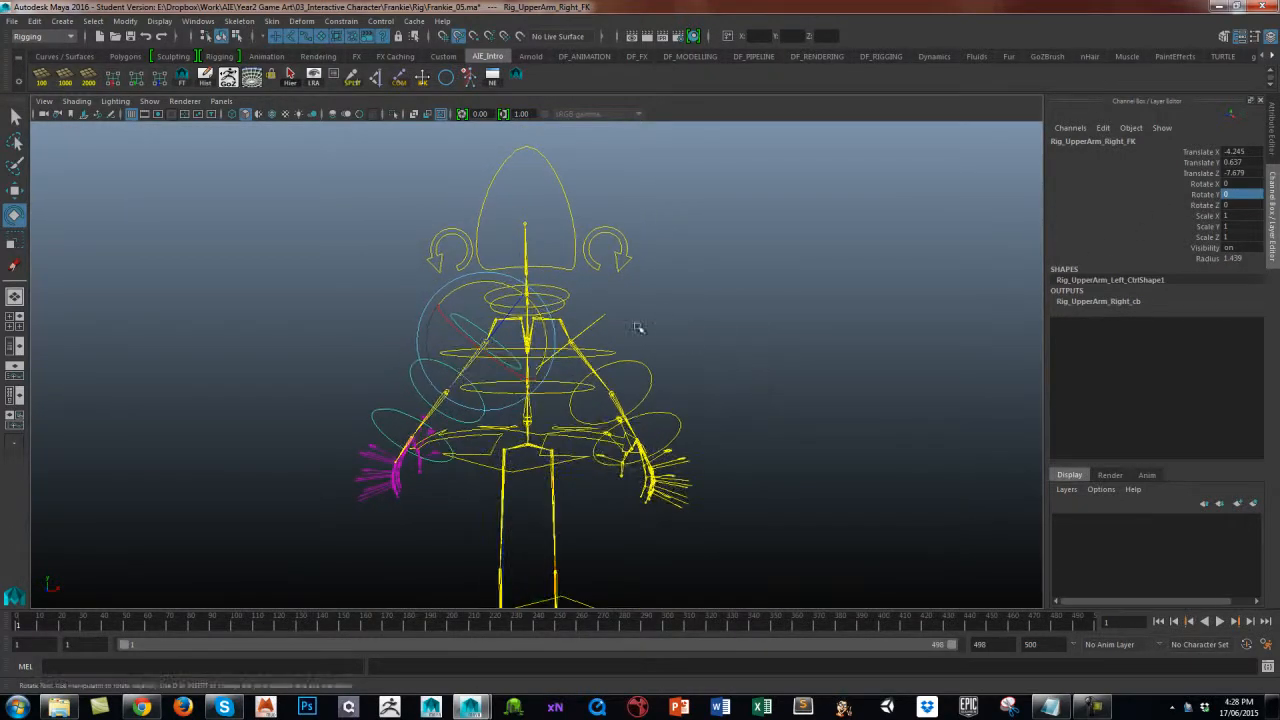
left_click(636, 328)
left_click(690, 288)
left_click_drag(690, 288, 694, 314, "alt")
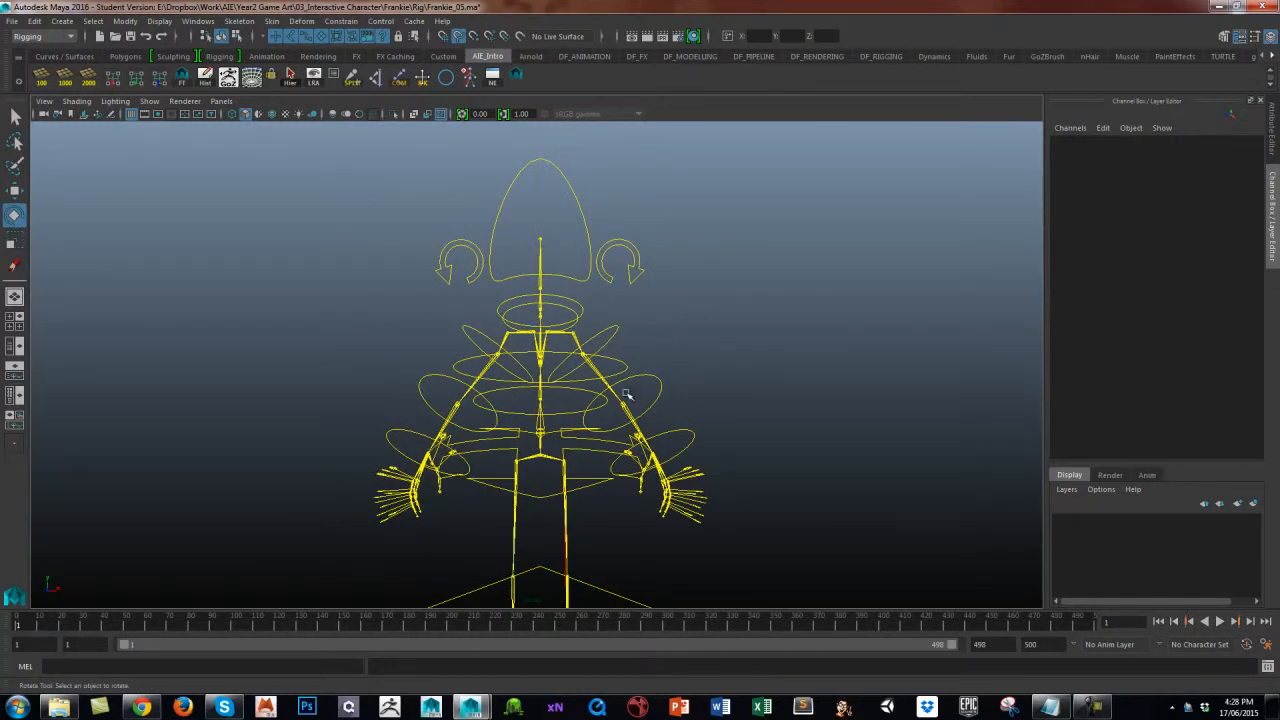
left_click(628, 272)
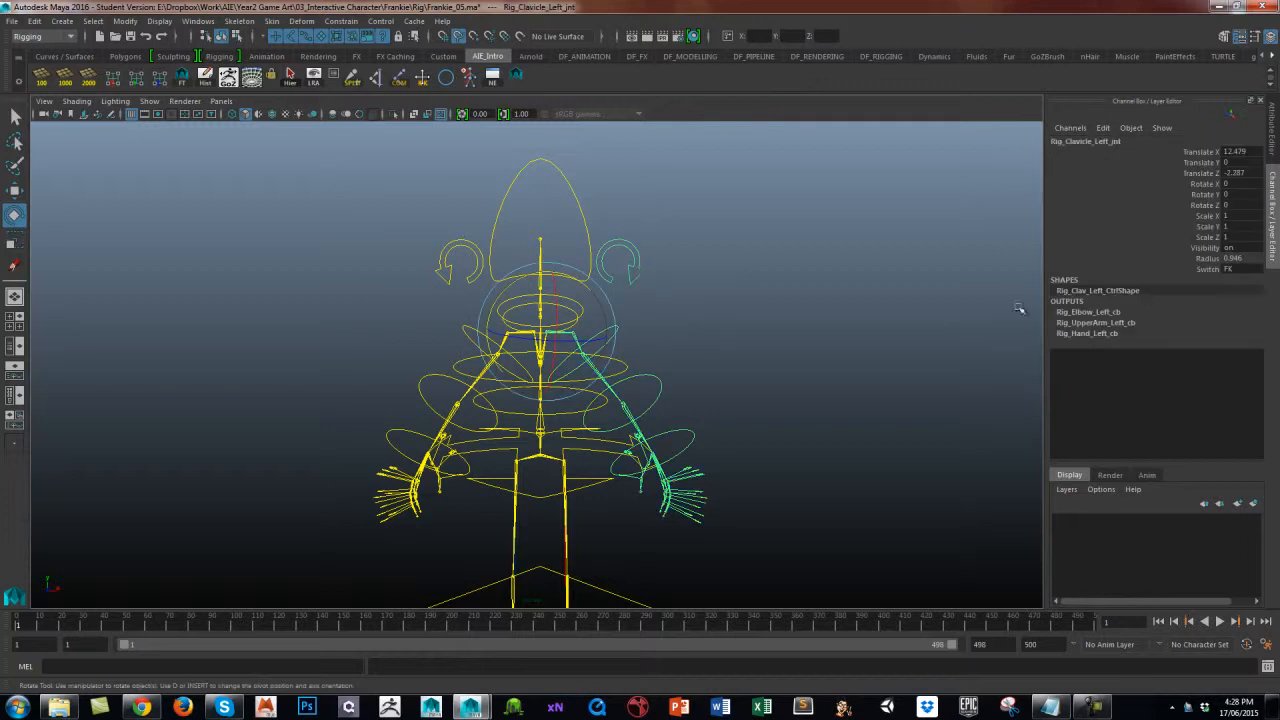
left_click(795, 348)
Raise the left arm by rotating the left upper arm FK control about 35 degrees in Y.
left_click(617, 327)
left_click(709, 251)
left_click(650, 336)
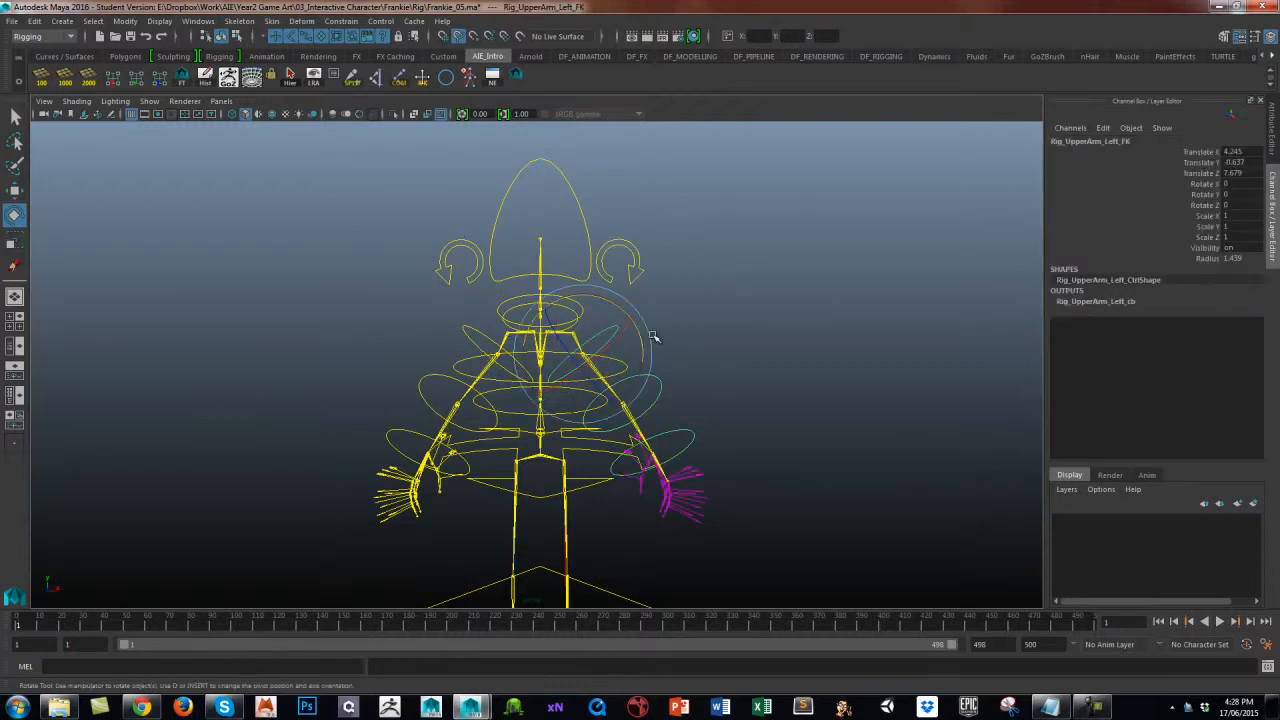
left_click_drag(642, 343, 643, 280)
left_click(709, 277)
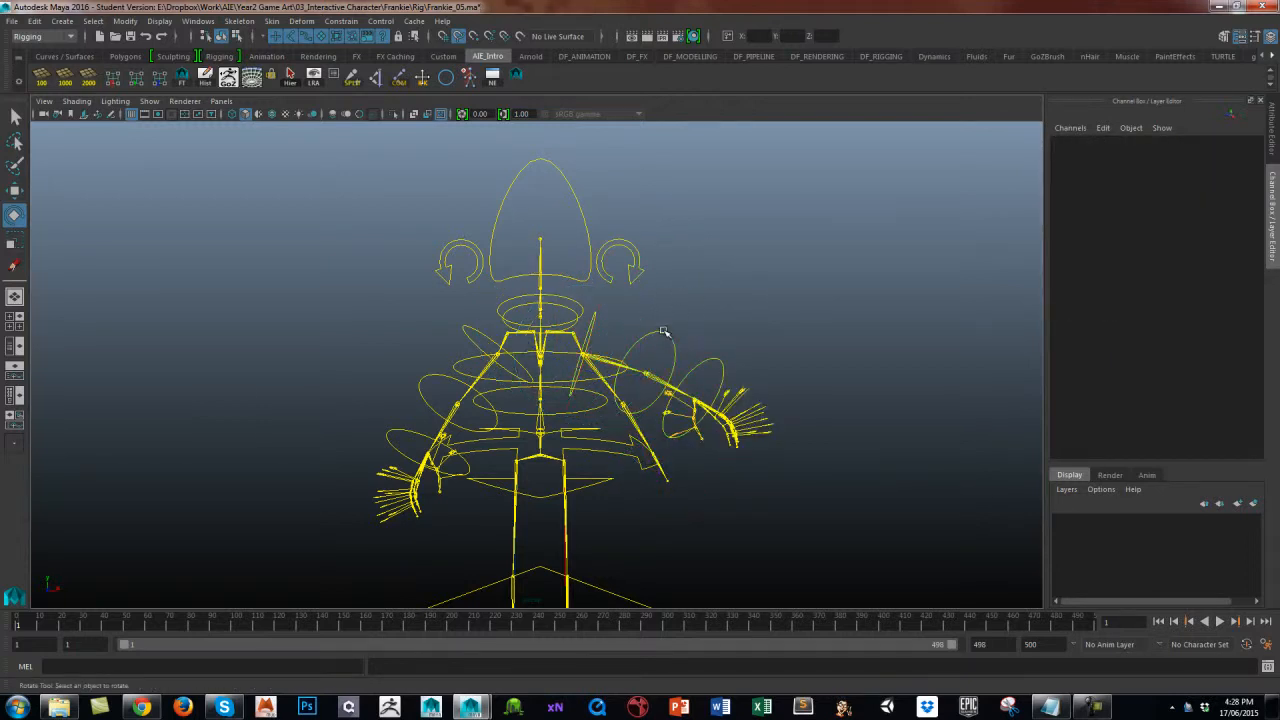
Bend the left forearm with its elbow FK control and rotate the left hand FK control about 33 degrees in Y.
left_click(660, 381)
left_click_drag(660, 381, 720, 306)
left_click(718, 308)
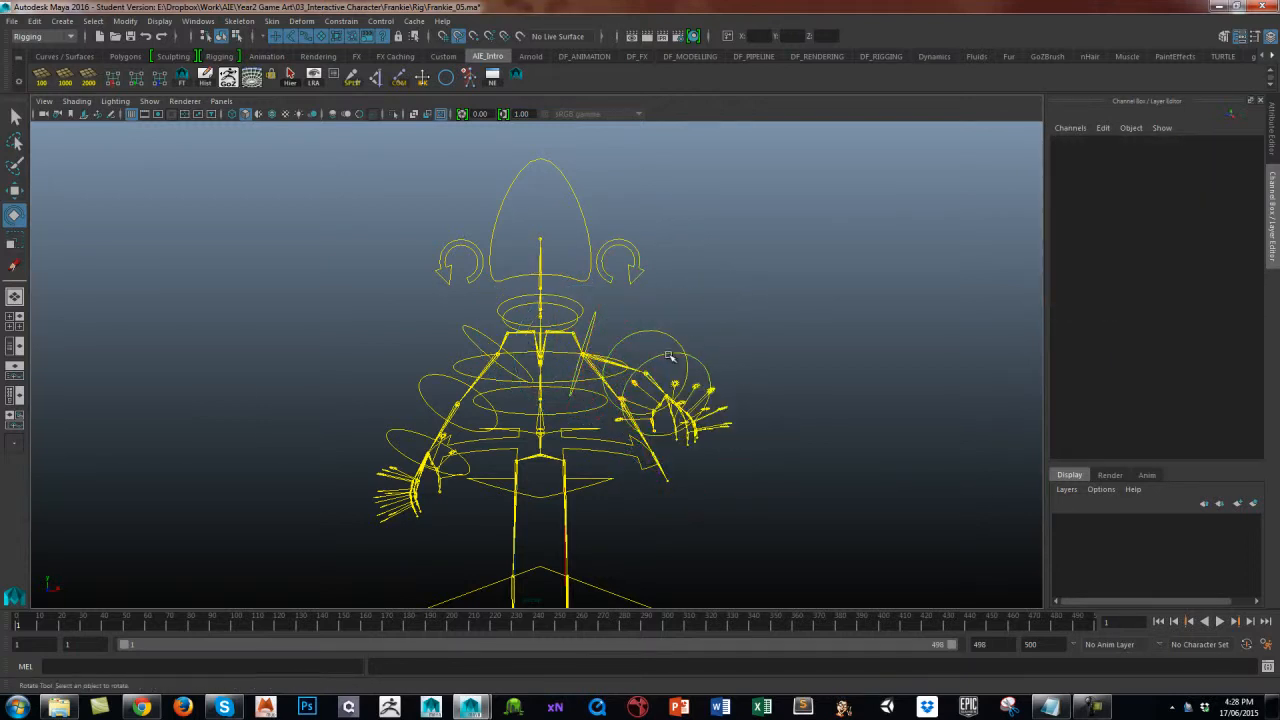
left_click(702, 365)
left_click_drag(702, 365, 699, 352)
left_click(750, 272)
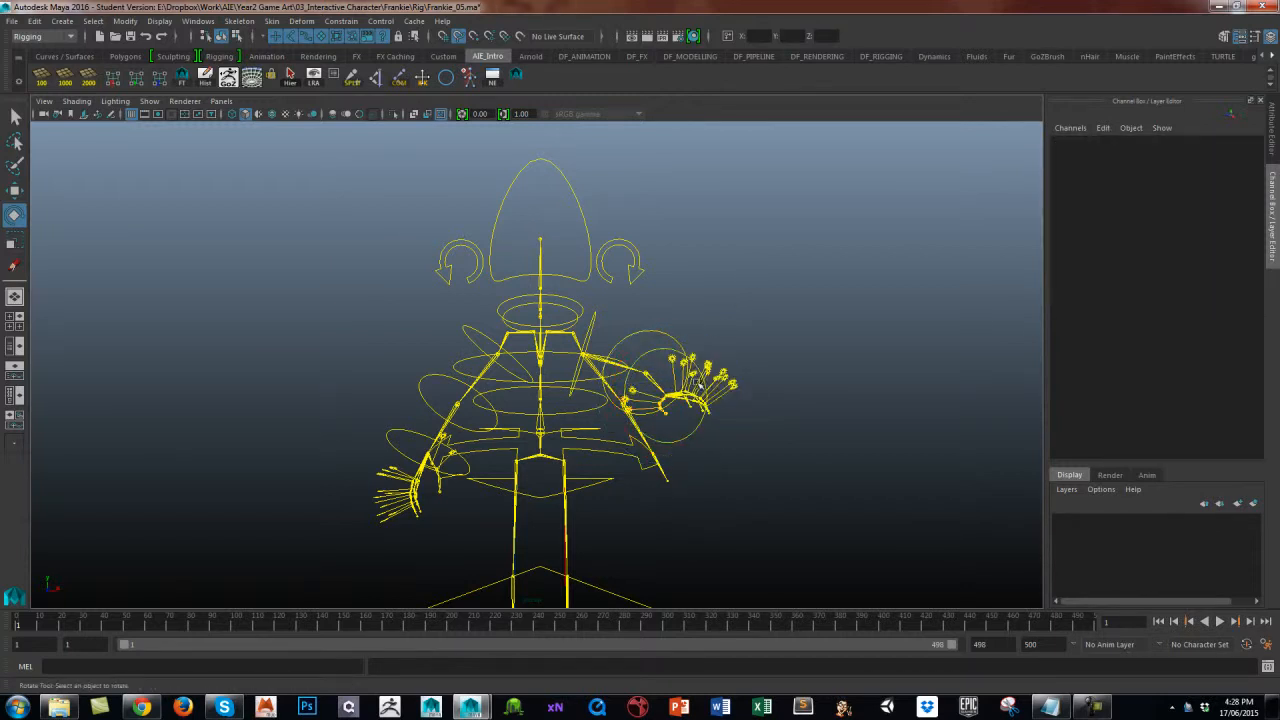
left_click_drag(712, 272, 730, 280, "alt")
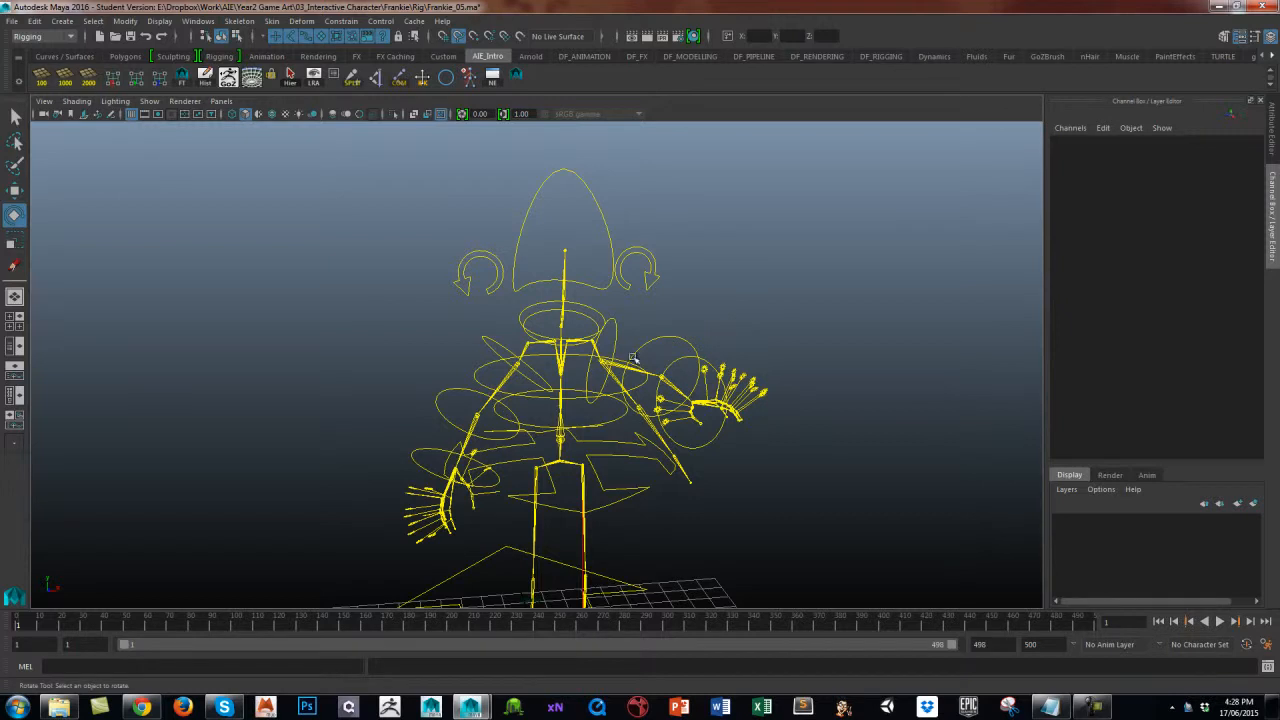
Set the left clavicle's Switch attribute to IK.
left_click(648, 252)
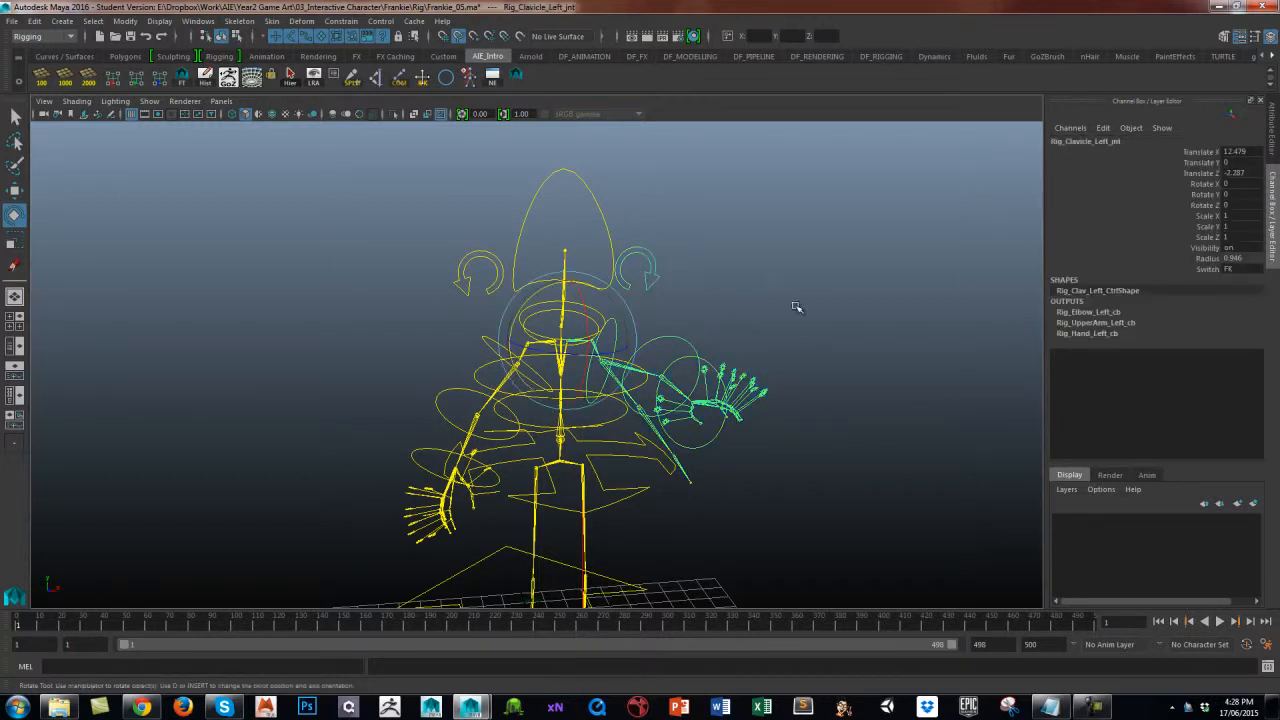
left_click(1235, 269)
left_click(1240, 281)
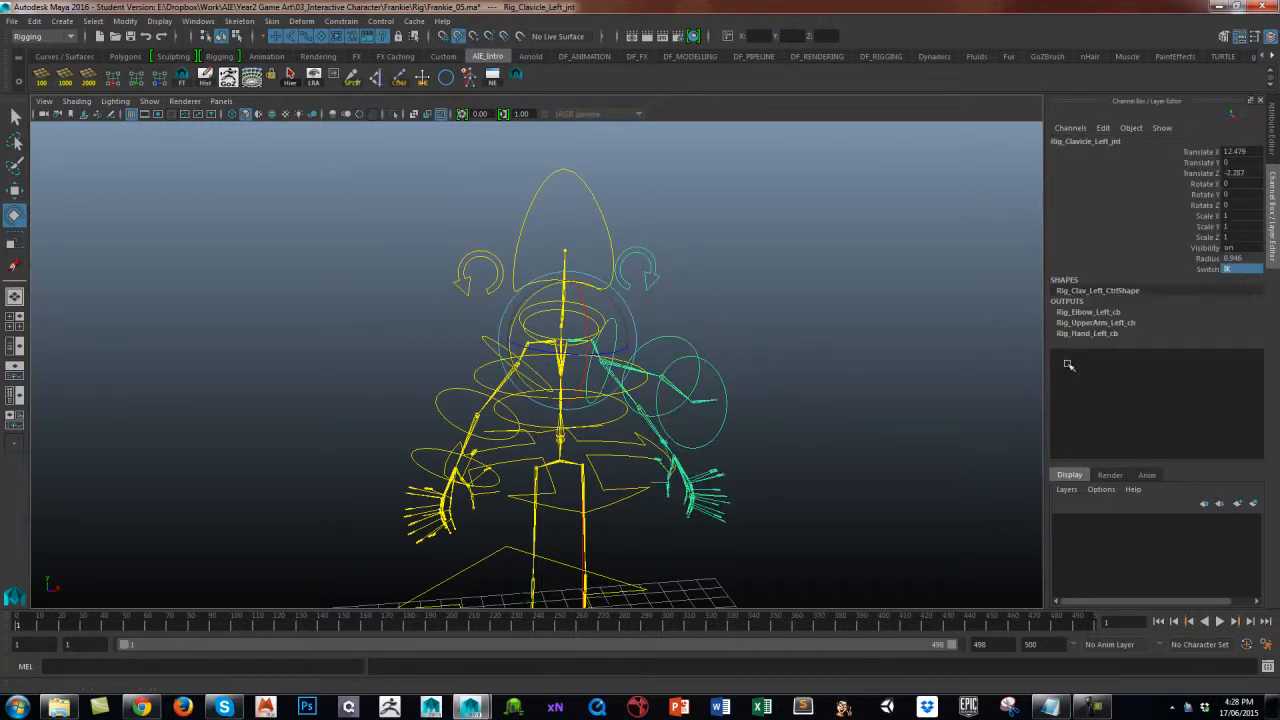
left_click(793, 377)
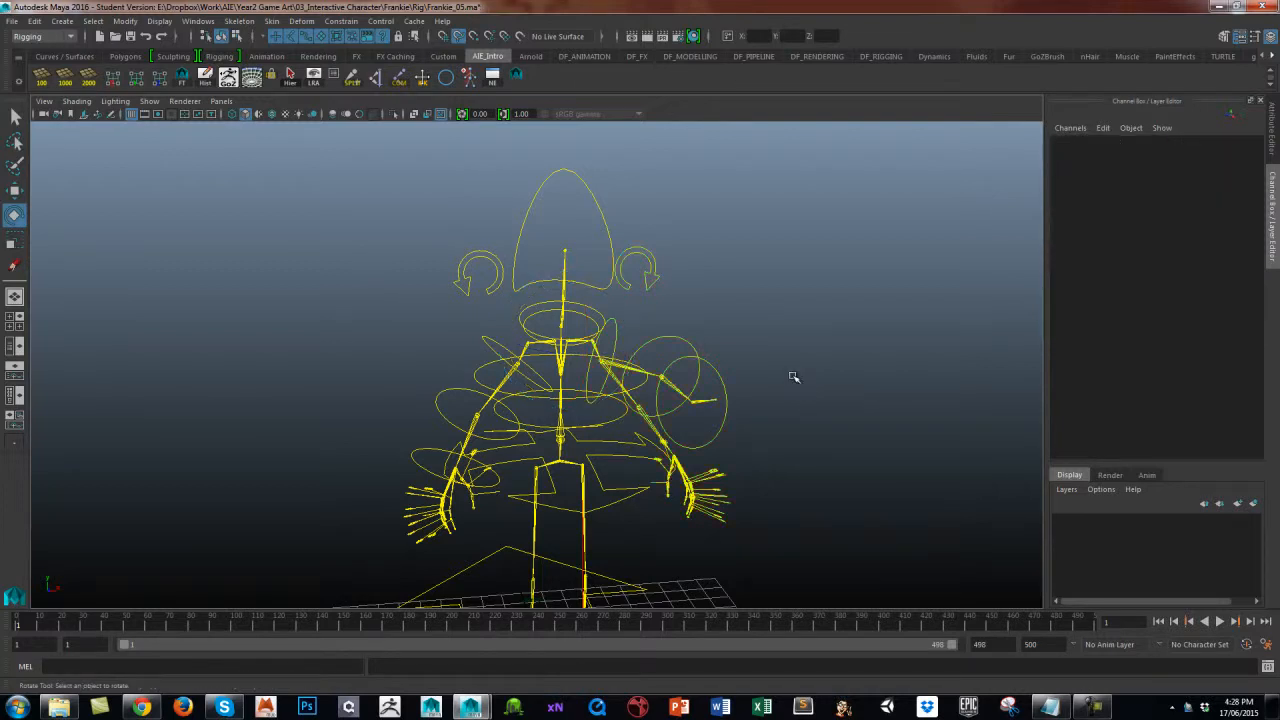
Reset Rotate X, Y and Z of the left hand, elbow and upper arm FK controls together to 0.
left_click(713, 370)
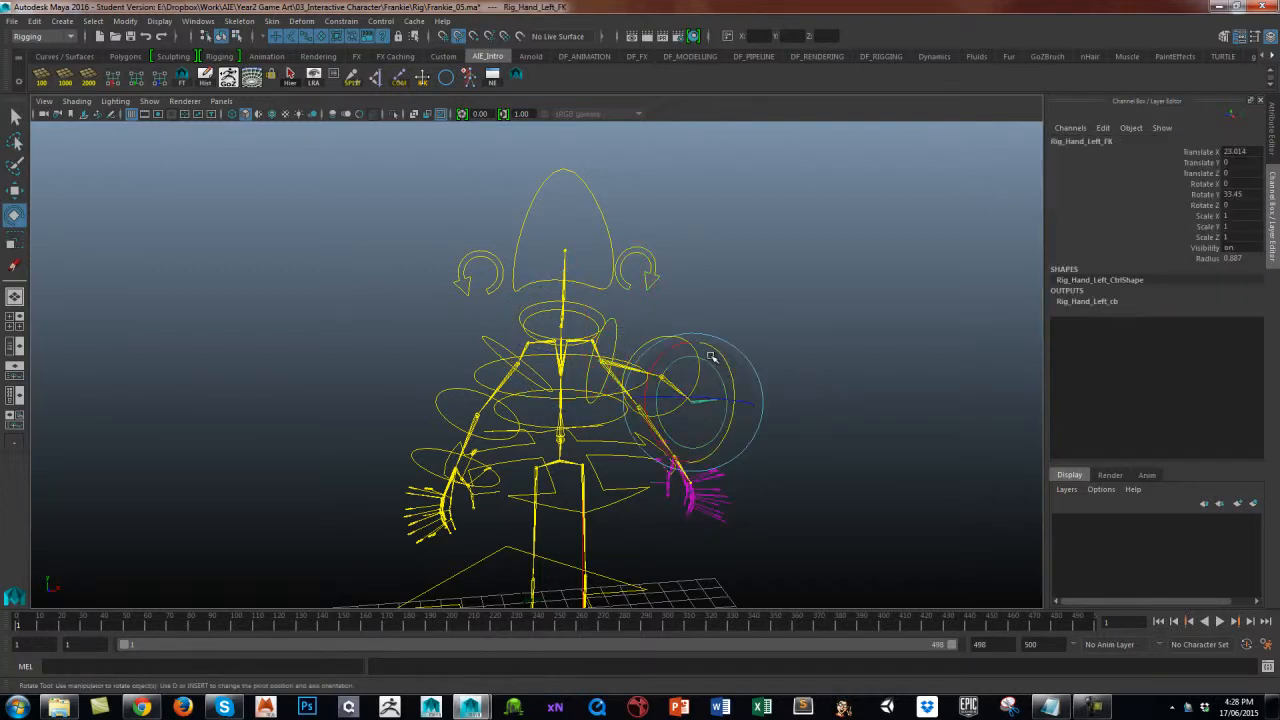
key("q")
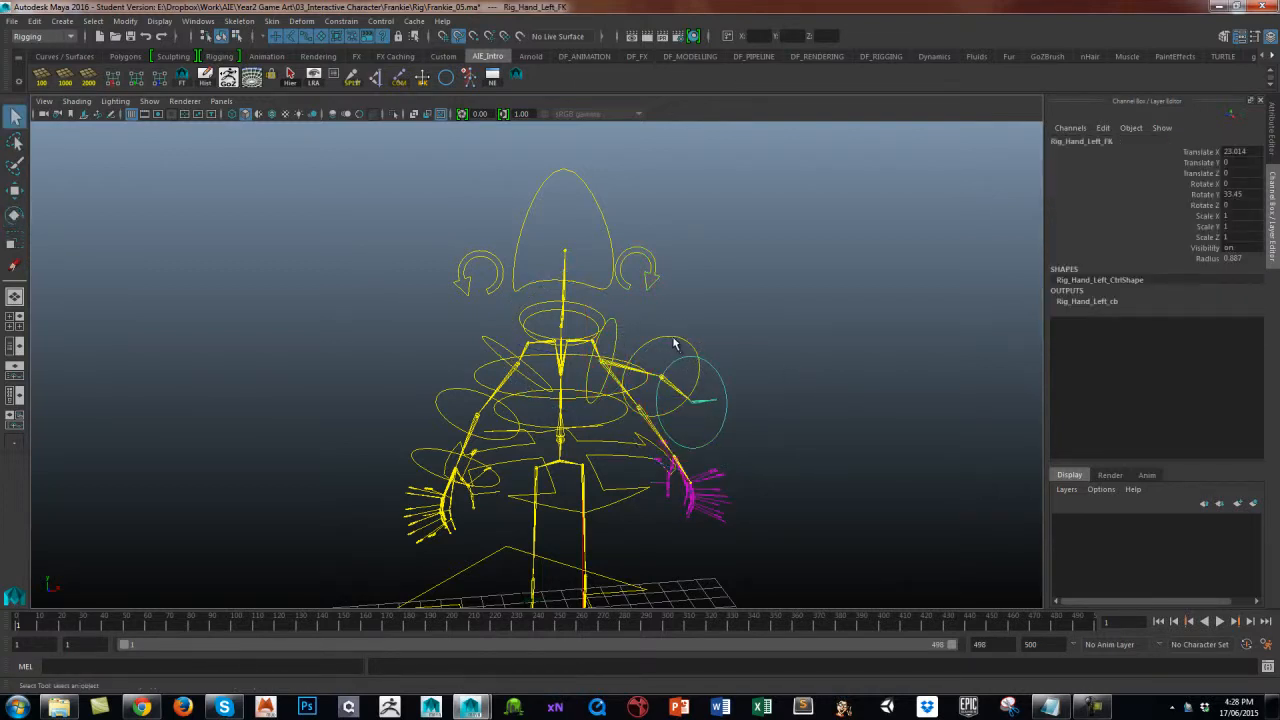
left_click(624, 340)
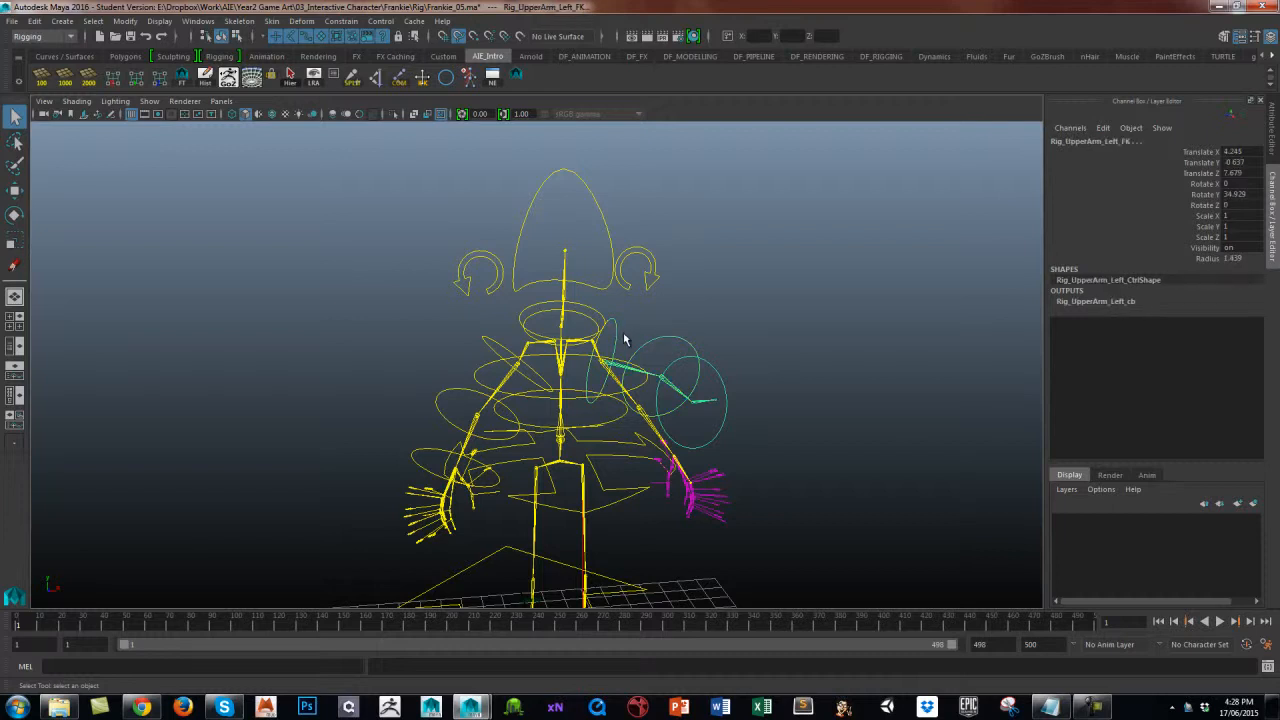
left_click_drag(1228, 184, 1235, 207)
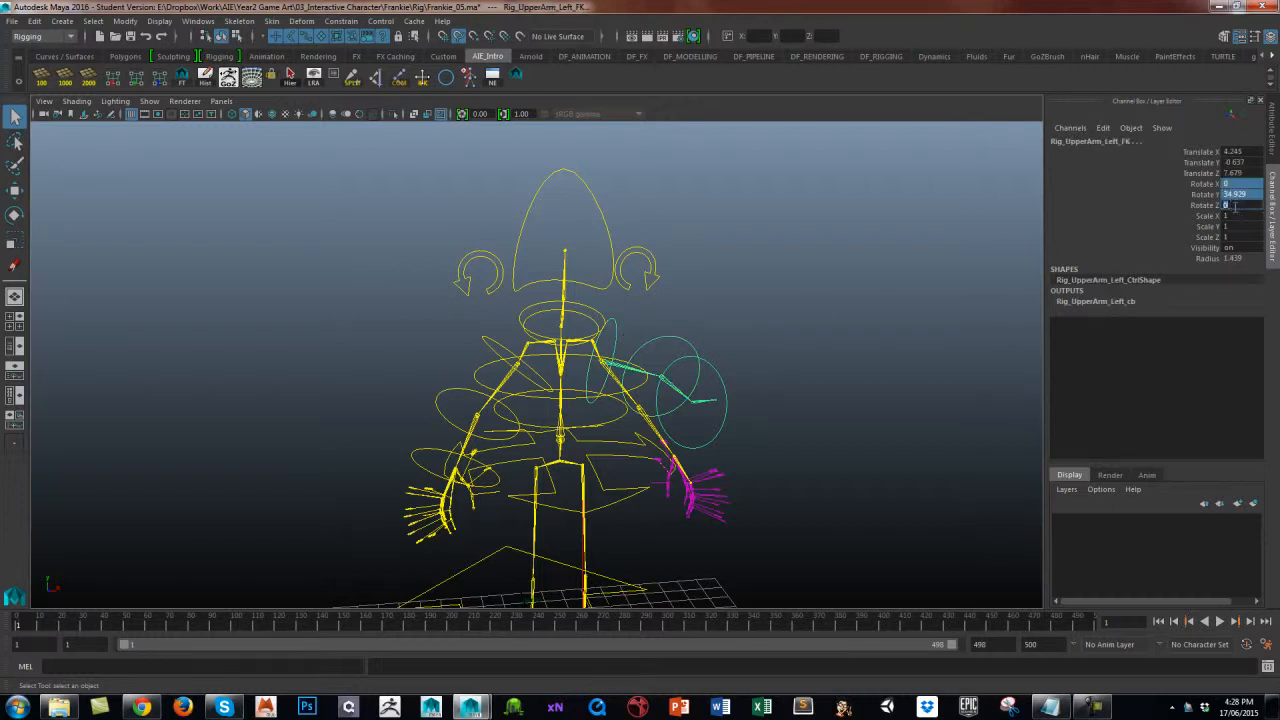
key("Return")
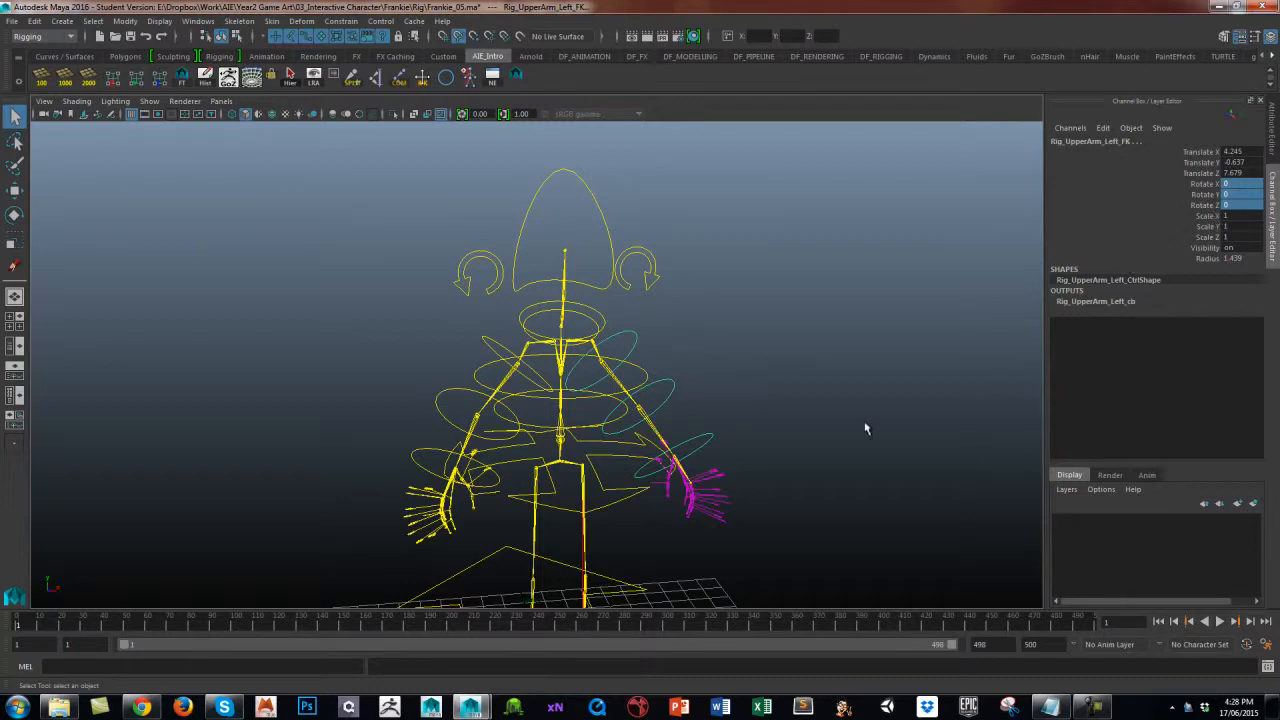
left_click_drag(866, 428, 766, 383, "alt")
right_click_drag(766, 383, 832, 370, "alt")
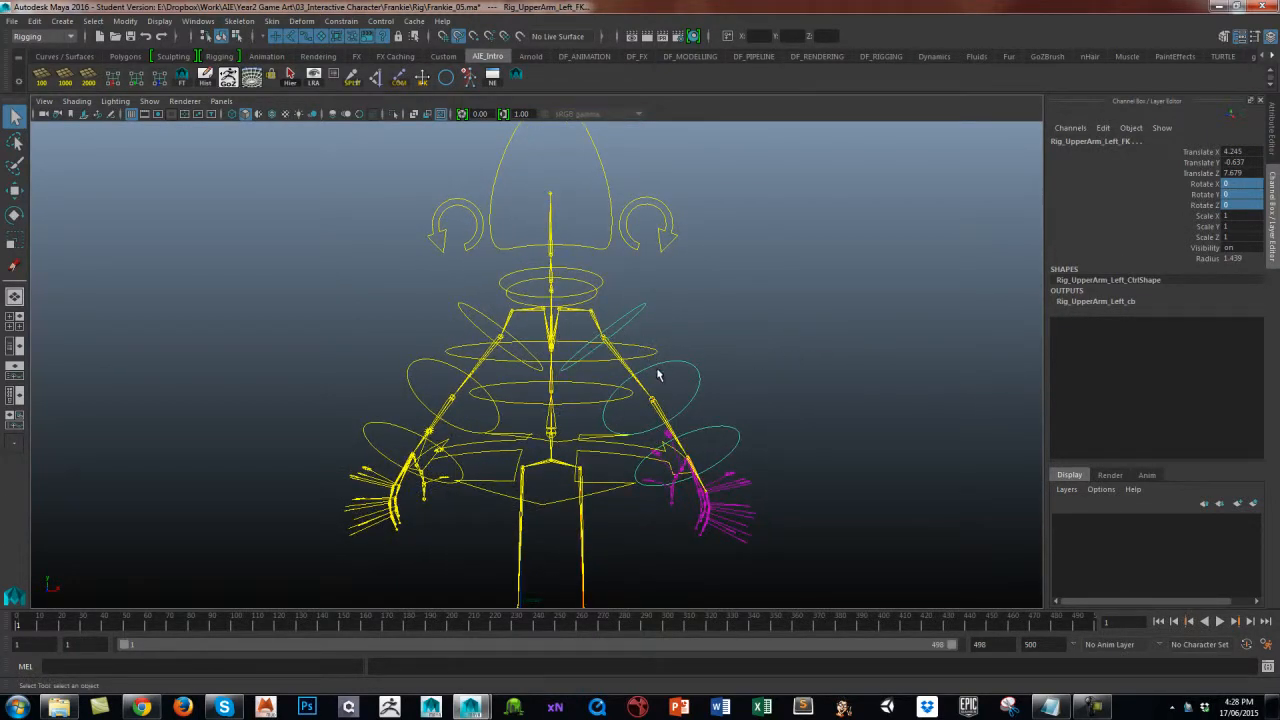
mouse_move(806, 379)
left_mouse_down("alt")
mouse_move(763, 380)
mouse_move(811, 380)
left_mouse_up("alt")
left_click(821, 375)
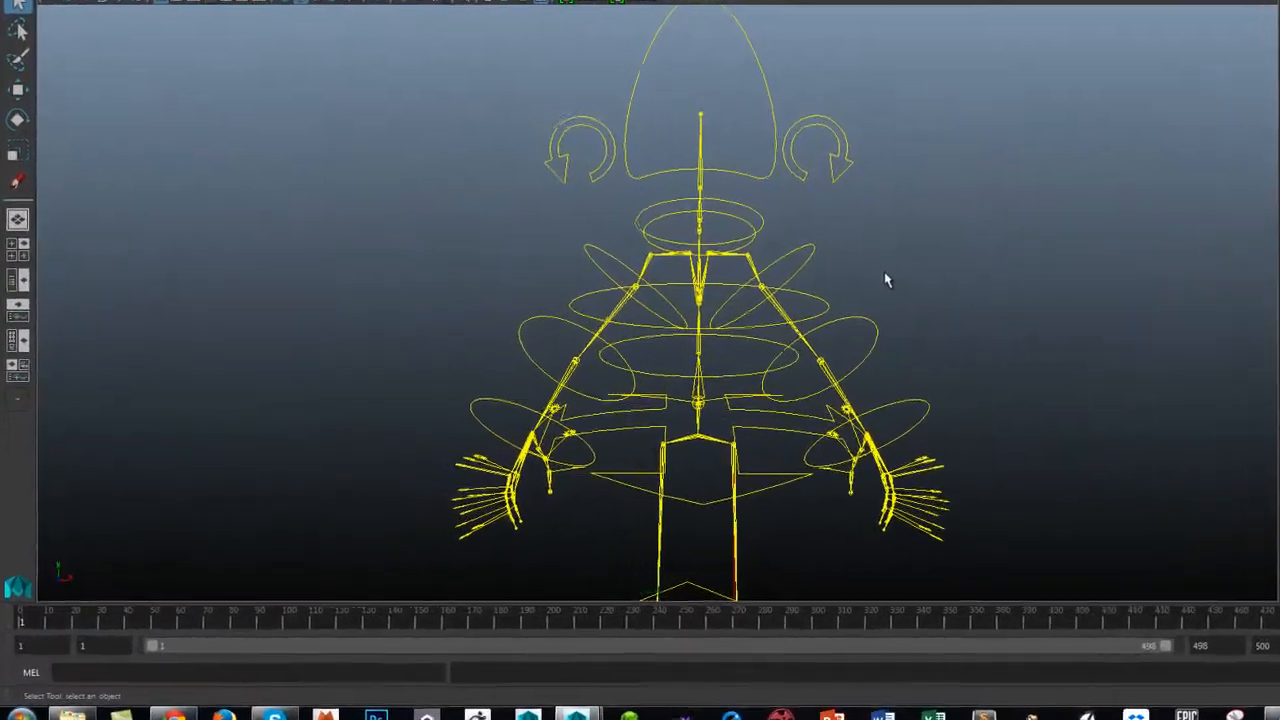
Open the Outliner, select the left upper arm FK control and reveal it in the hierarchy.
key("shift+o")
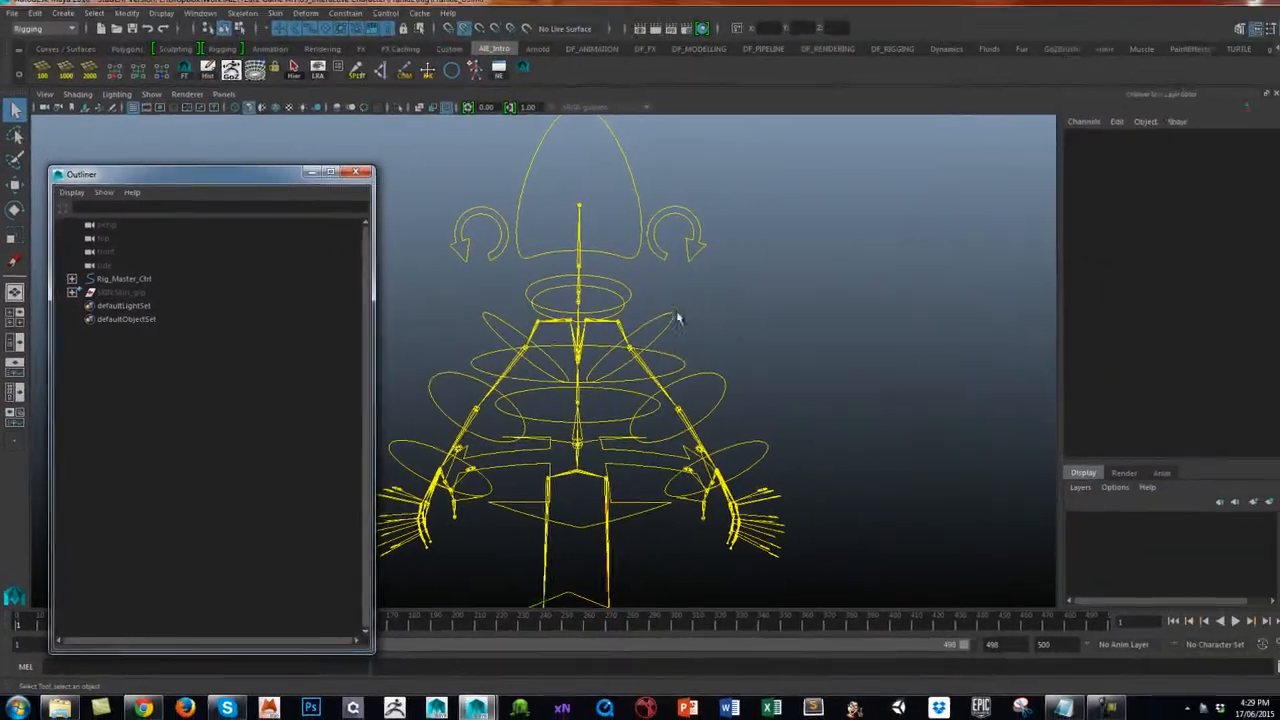
left_click(895, 211)
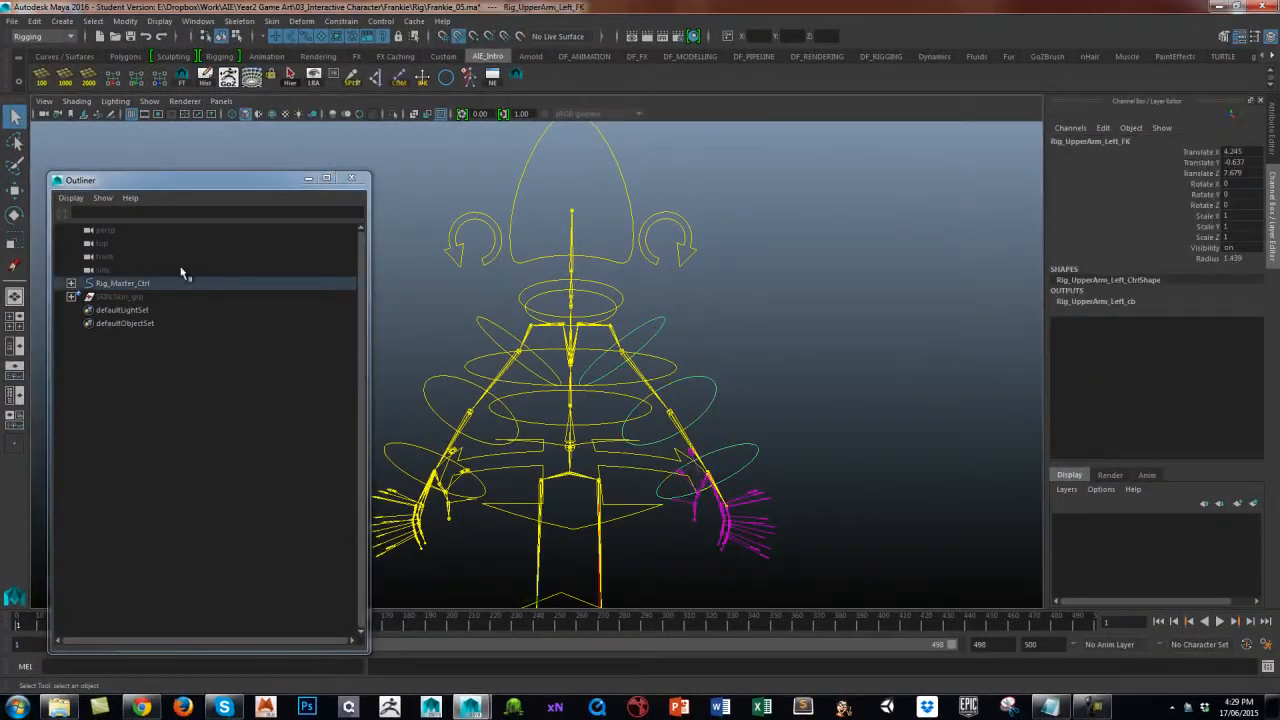
key("f")
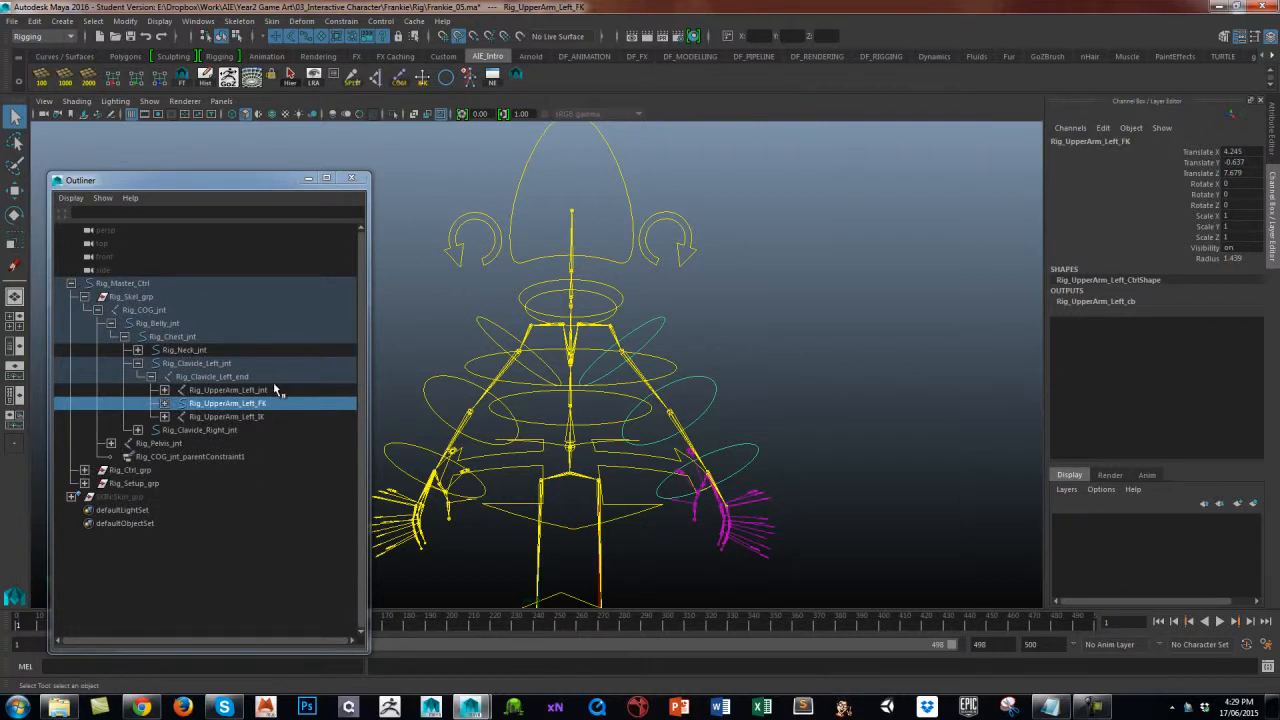
Hide the Rig_UpperArm_Left_jnt chain and select Rig_UpperArm_Left_FK in the Outliner.
key("Up")
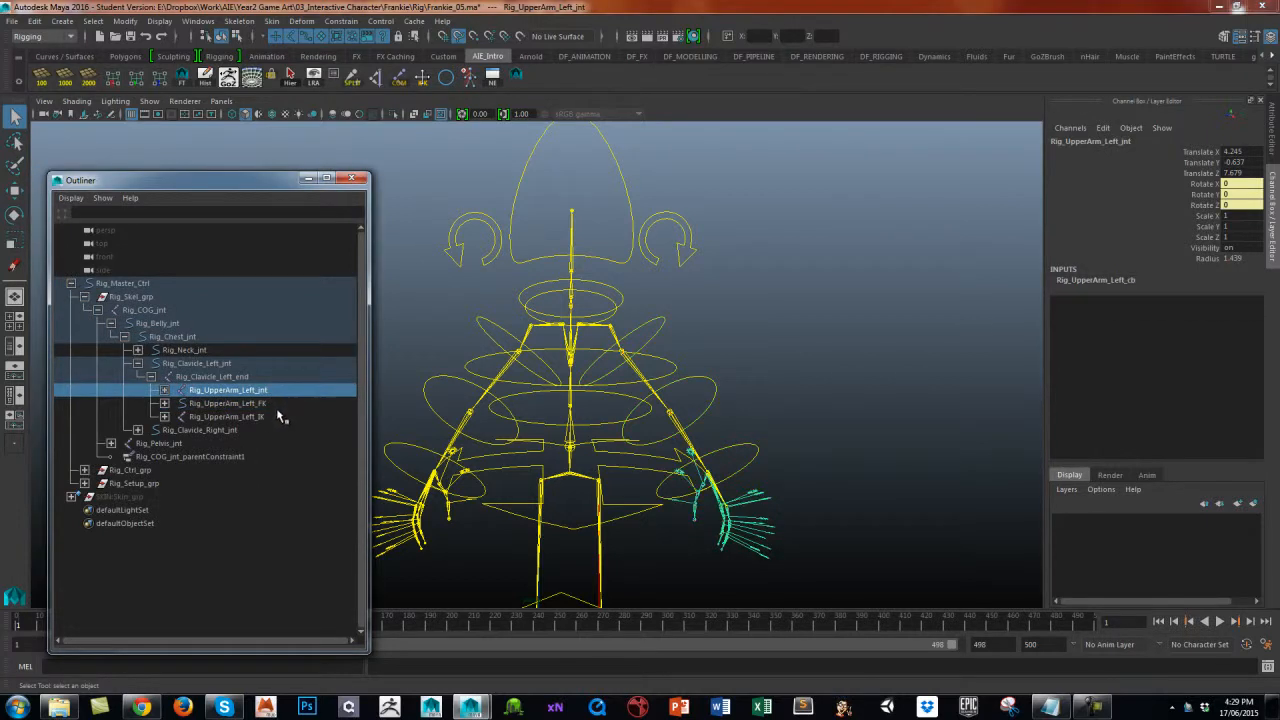
key("ctrl+h")
key("Down")
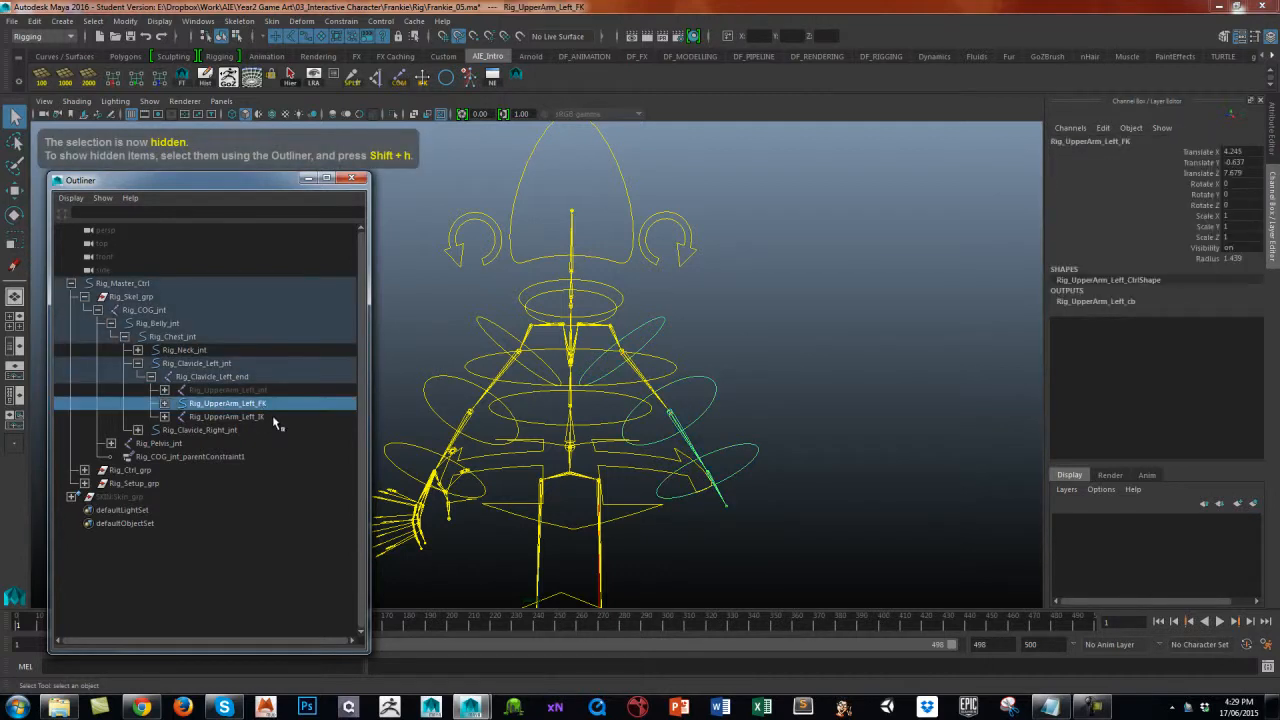
Hide the Rig_UpperArm_Left_FK chain and the Rig_Clavicle_Right_jnt hierarchy.
key("ctrl+h")
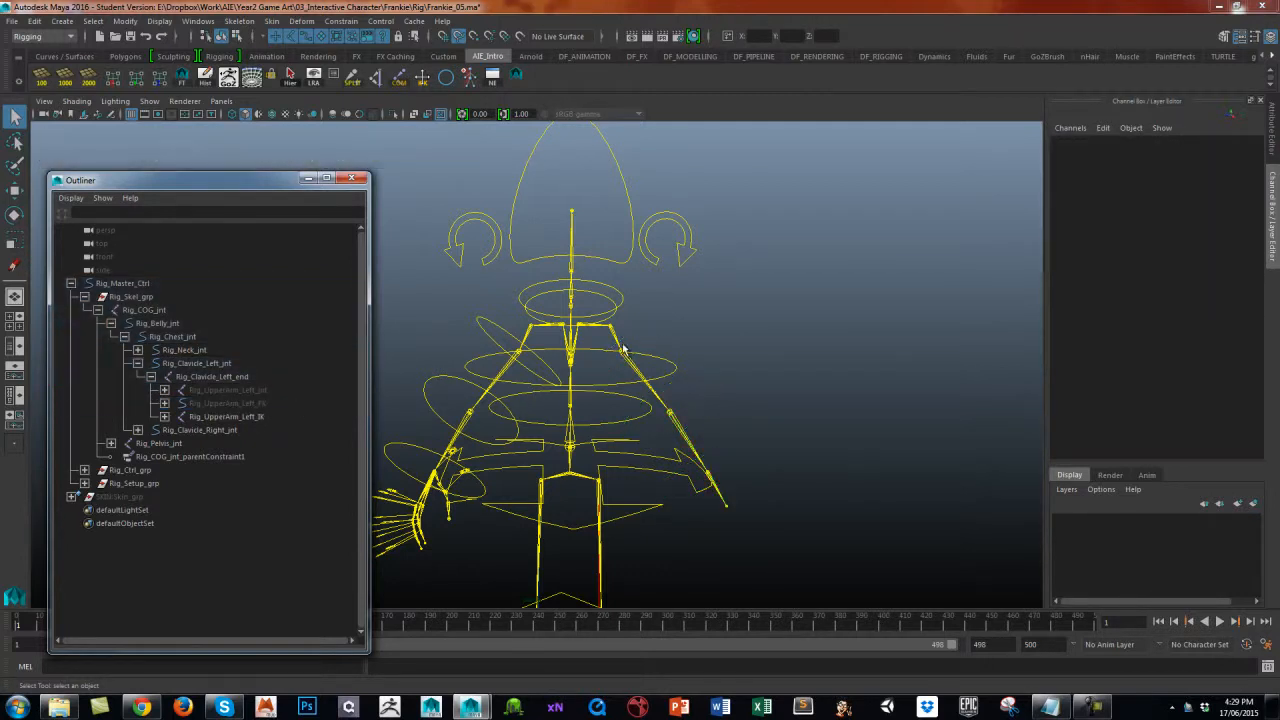
key("Down")
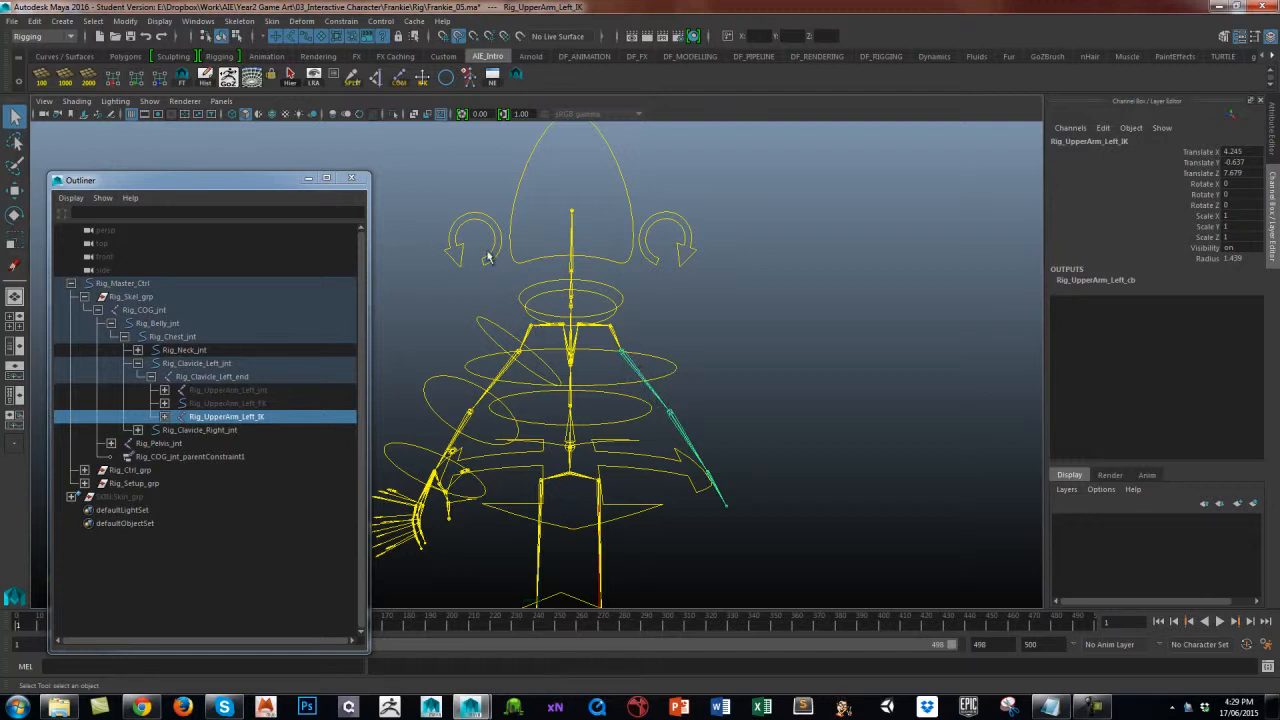
key("Down")
key("ctrl+h")
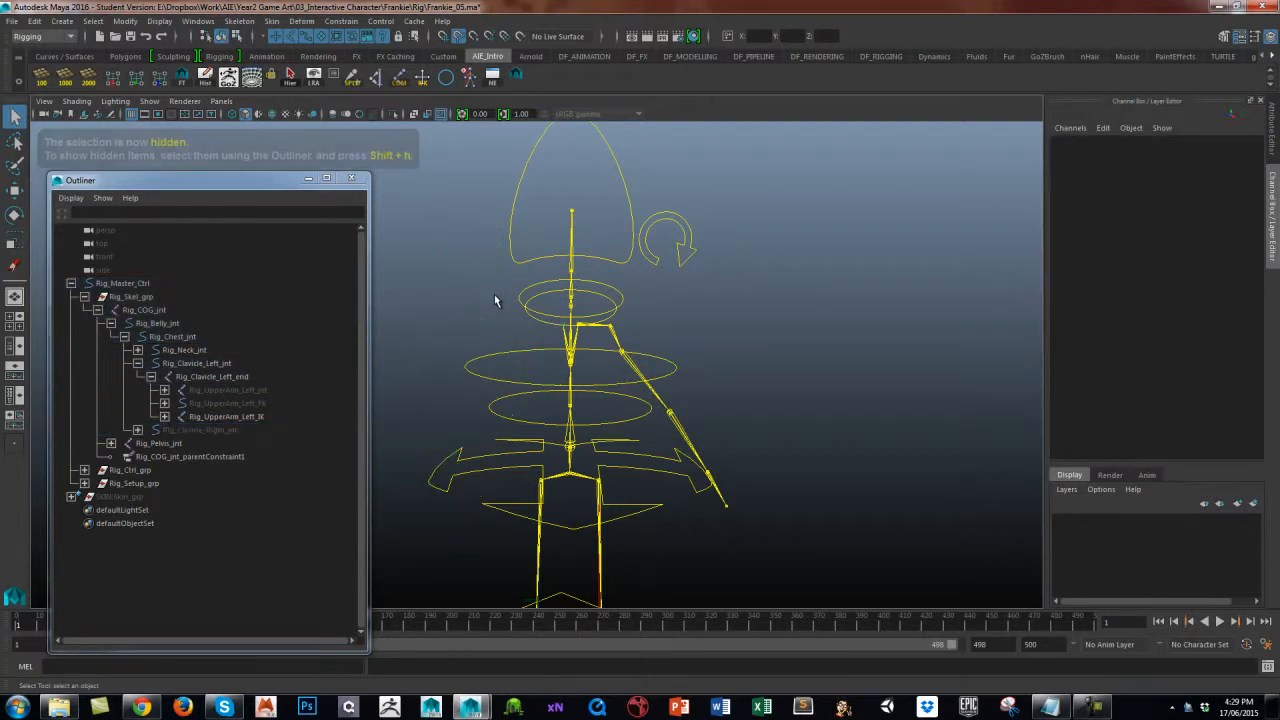
Examine the left arm's IK joint chain and the leg rig's controls from several angles.
left_click_drag(709, 380, 700, 371, "alt")
scroll(766, 335, "up", 3)
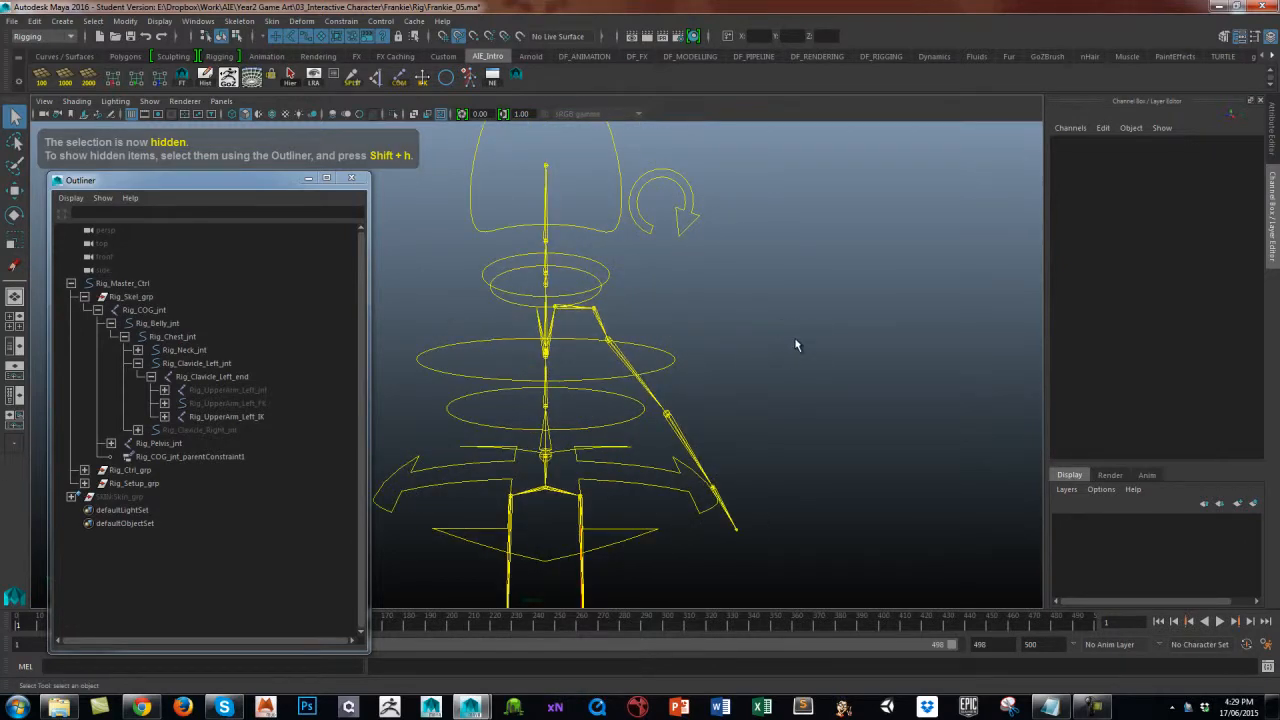
scroll(760, 370, "down", 3)
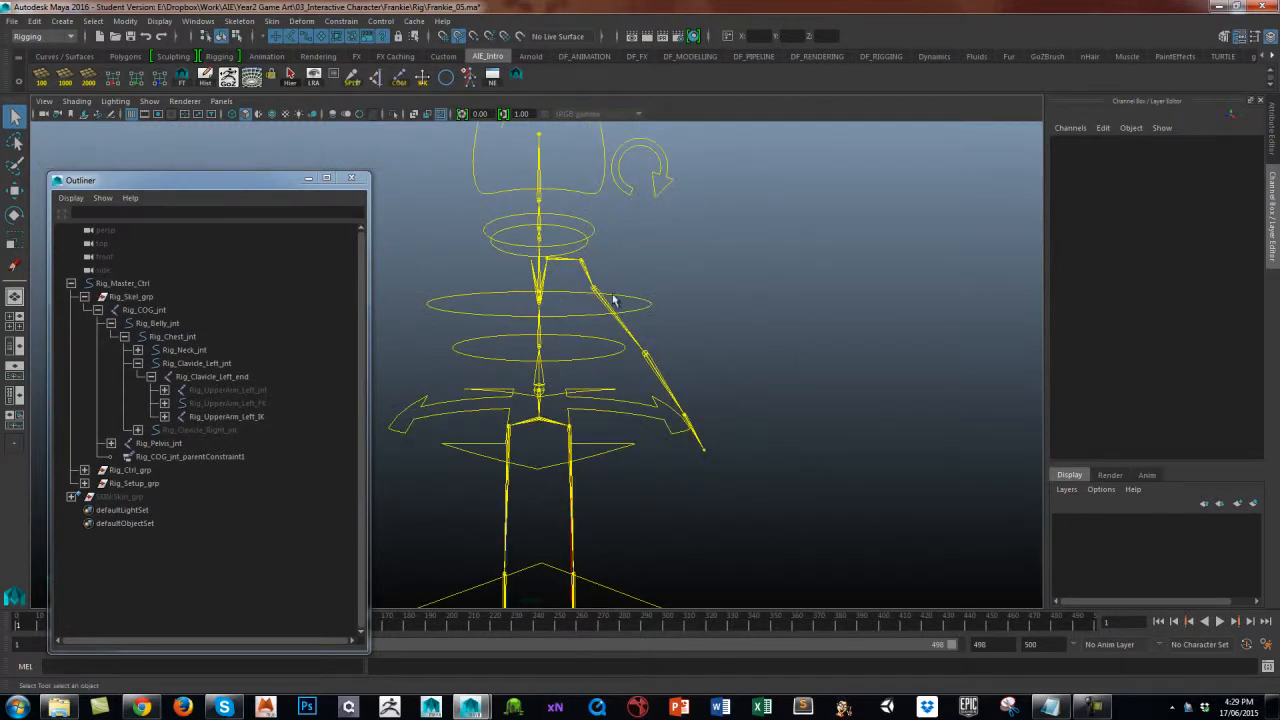
middle_click_drag(728, 344, 784, 266, "alt")
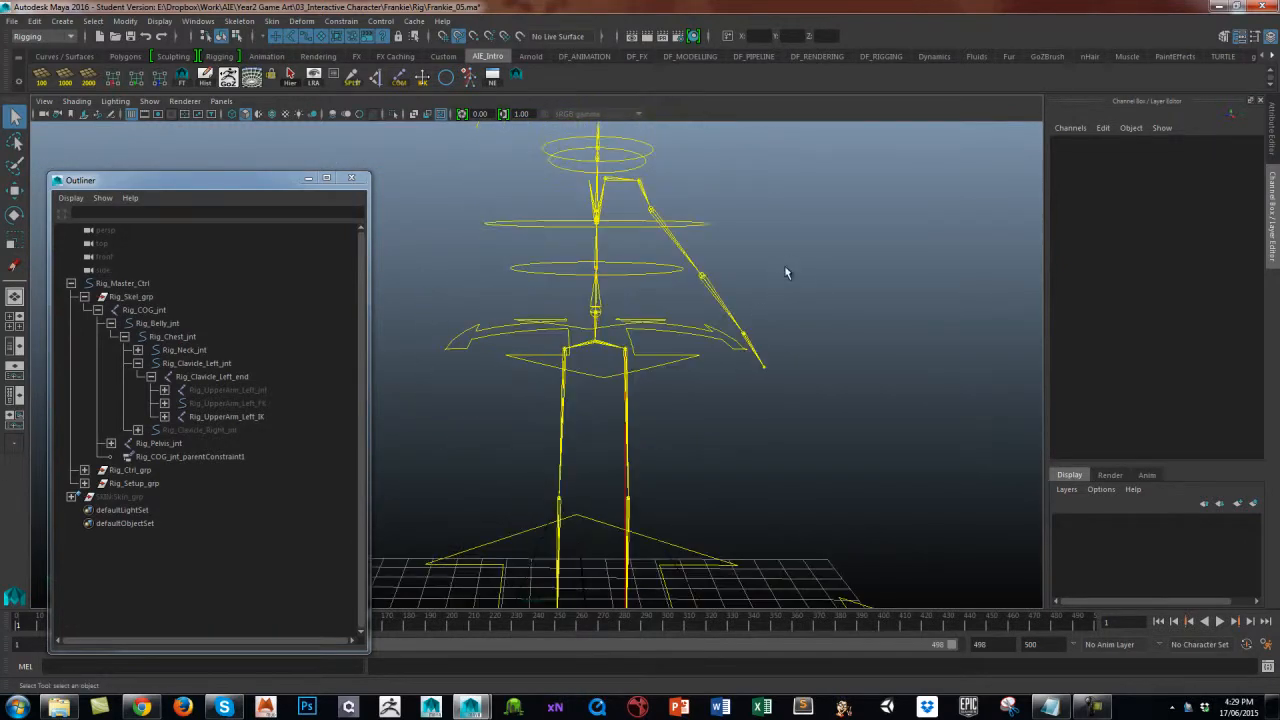
left_click_drag(784, 266, 681, 383, "alt")
middle_click_drag(695, 424, 729, 317, "alt")
left_click_drag(729, 317, 643, 407, "alt")
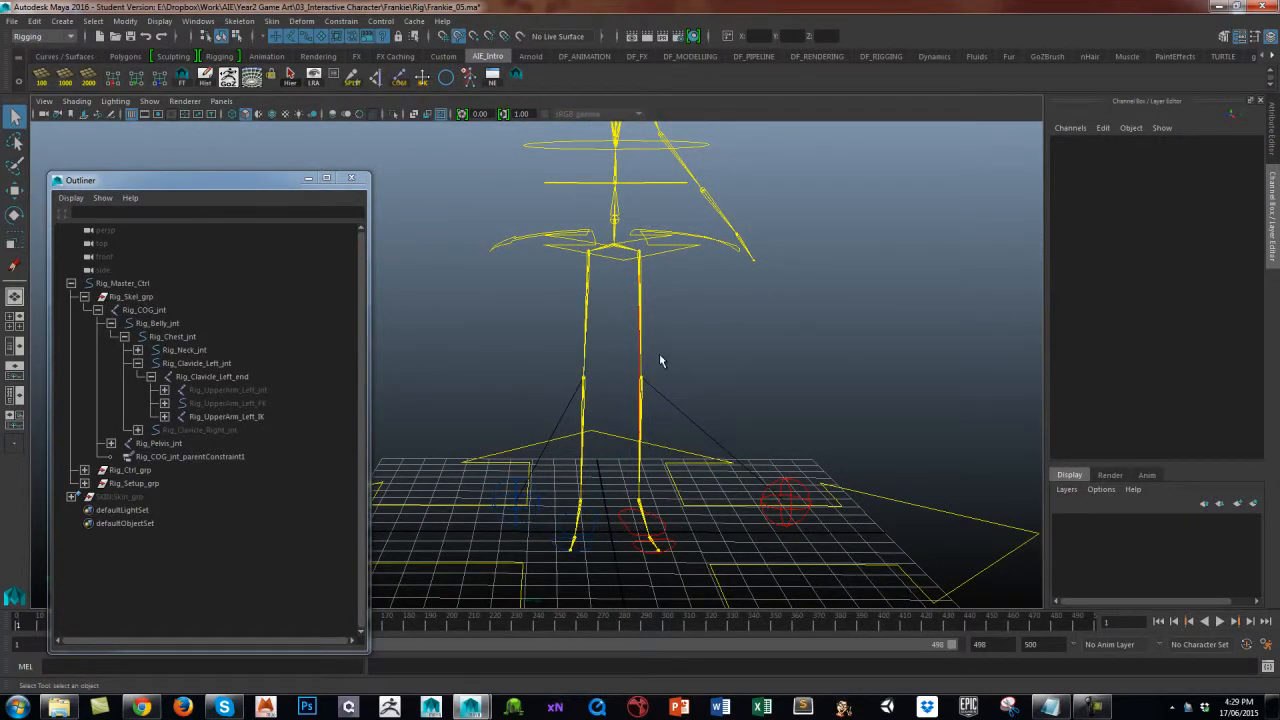
left_click_drag(660, 360, 726, 389, "alt")
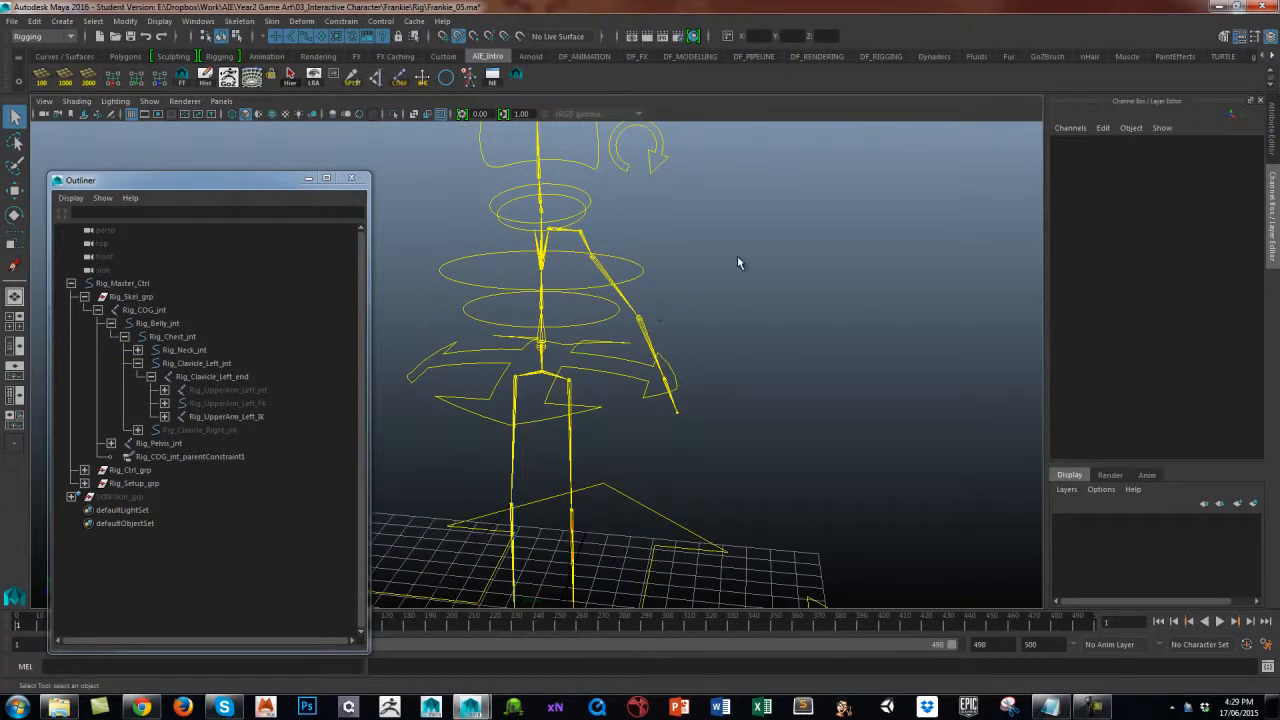
left_click_drag(736, 279, 676, 265, "alt")
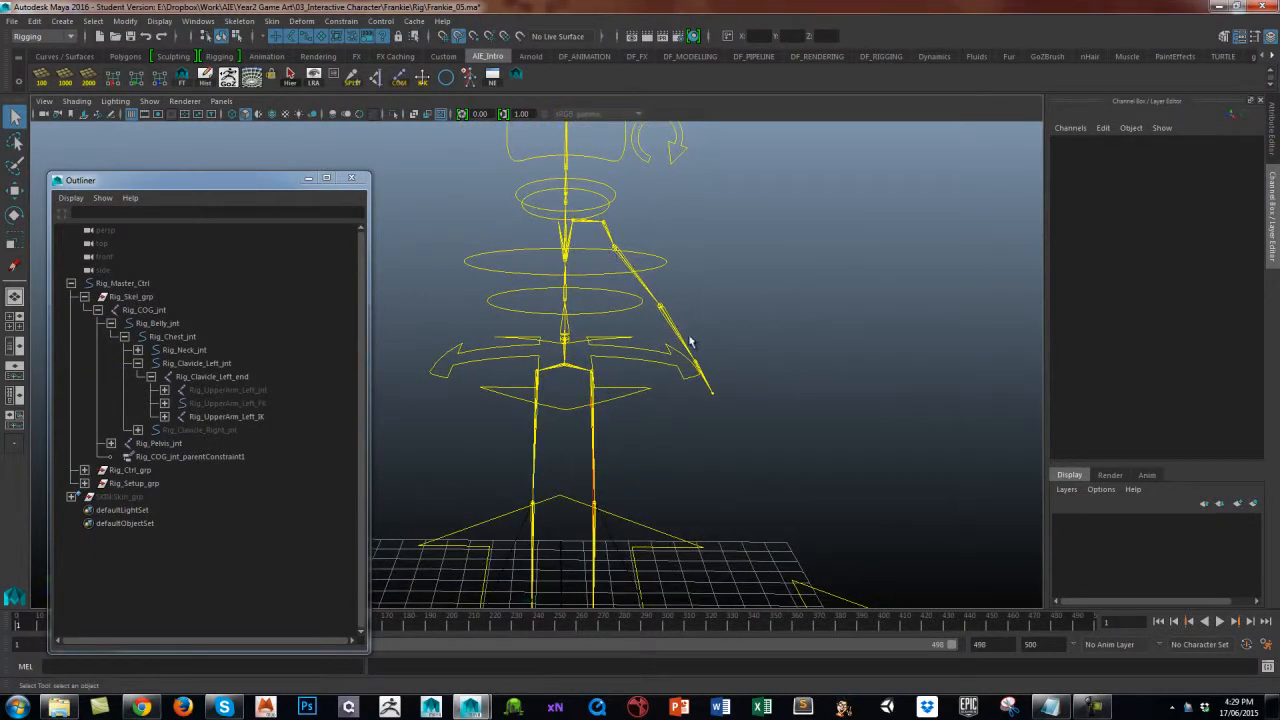
left_click_drag(690, 342, 638, 308, "alt")
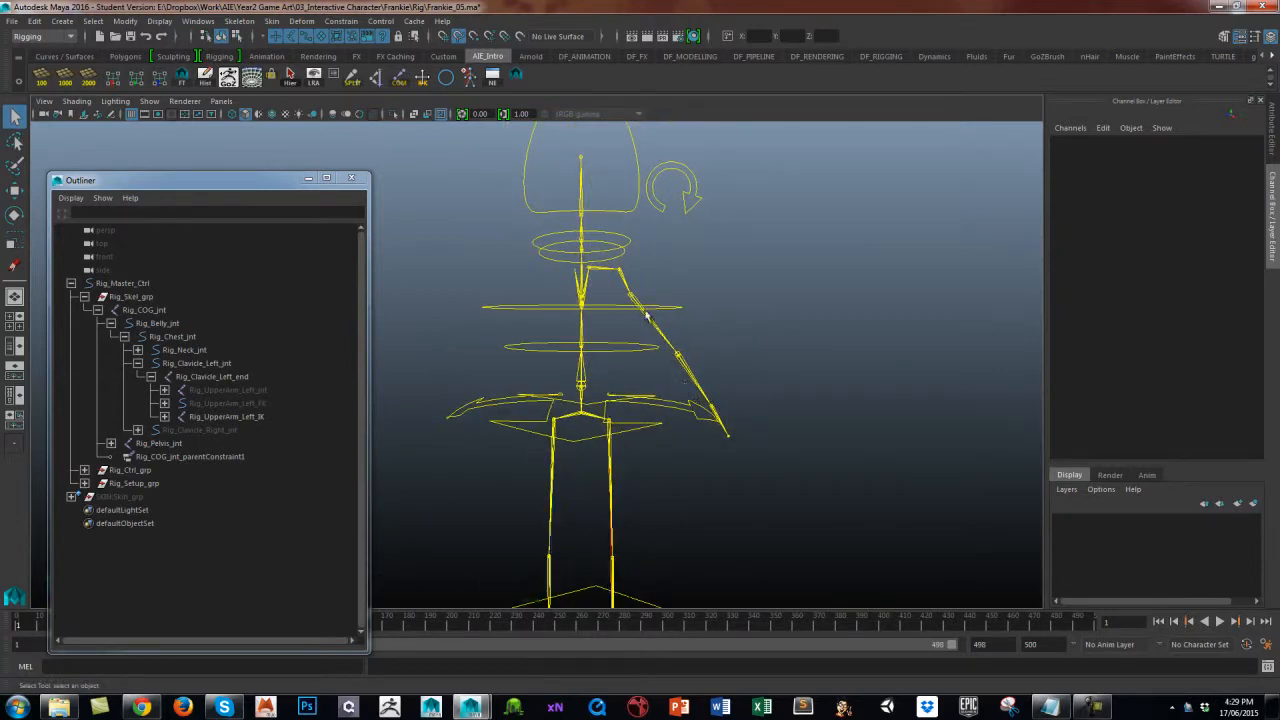
left_click_drag(737, 350, 611, 446, "alt")
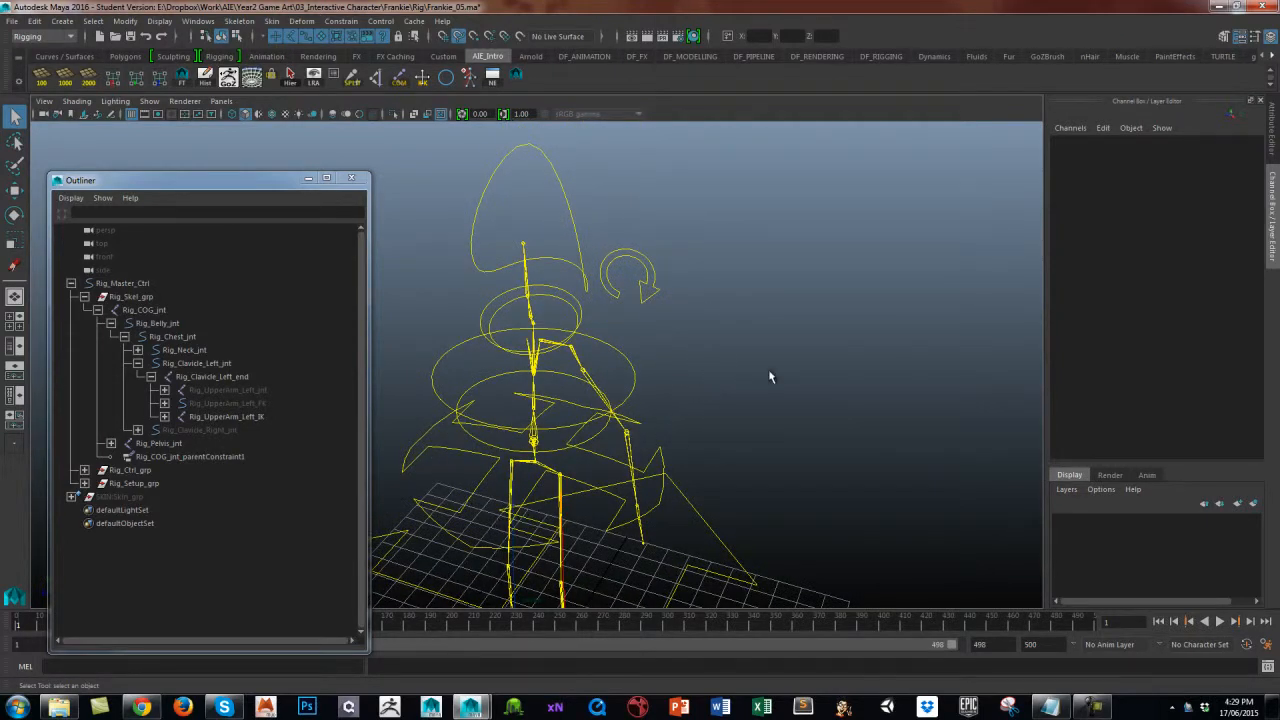
left_click_drag(770, 377, 603, 435, "alt")
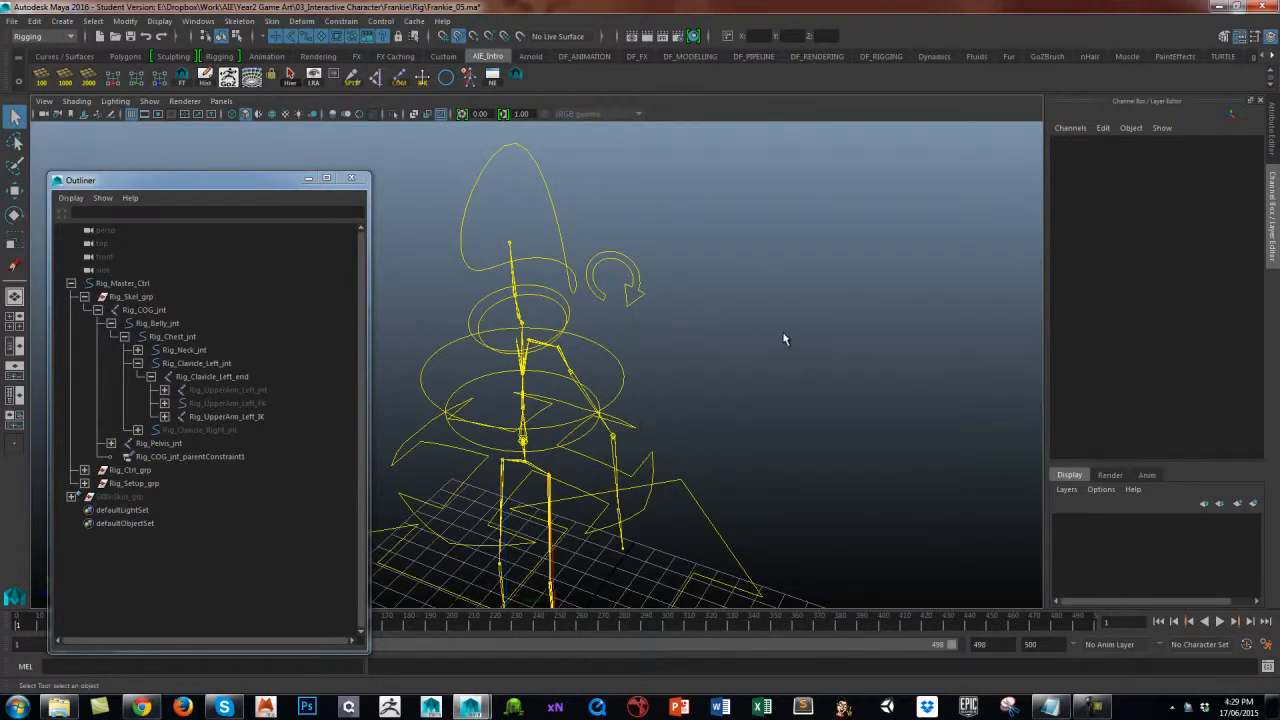
mouse_move(784, 339)
left_mouse_down("alt")
mouse_move(720, 417)
mouse_move(786, 380)
mouse_move(794, 331)
mouse_move(789, 349)
left_mouse_up("alt")
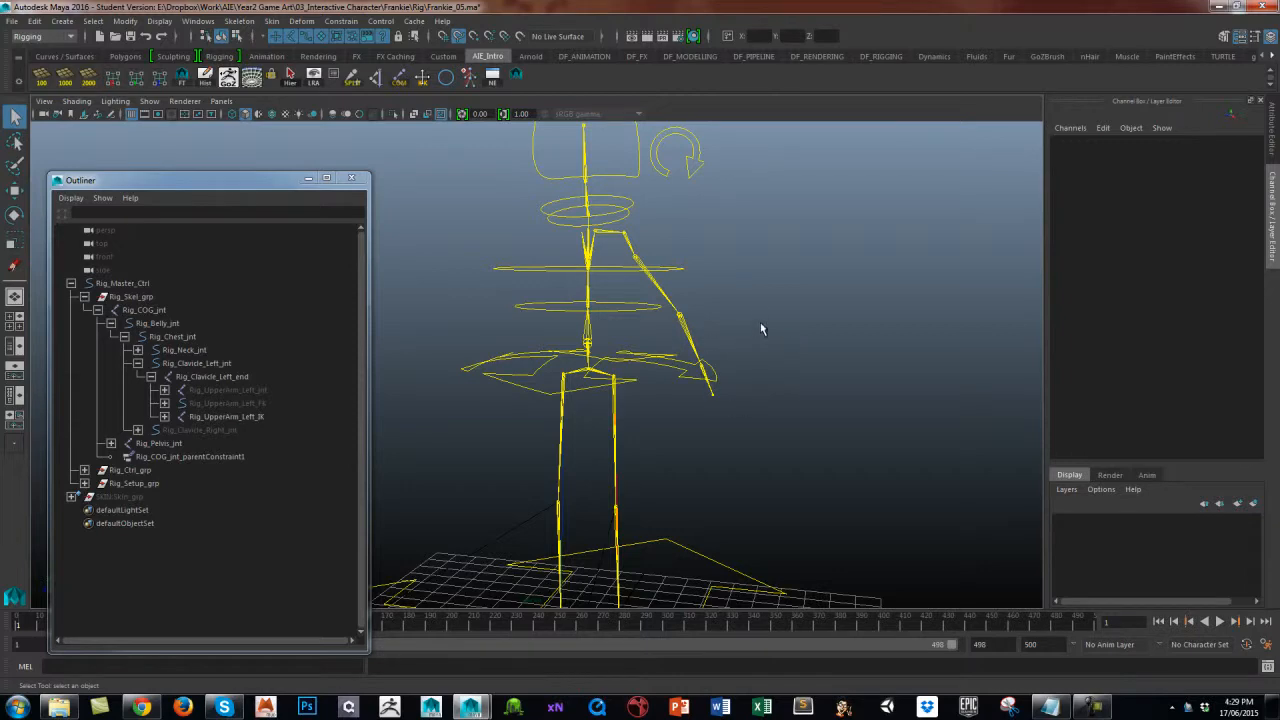
mouse_move(772, 354)
left_mouse_down("alt")
mouse_move(771, 380)
mouse_move(740, 340)
mouse_move(752, 340)
left_mouse_up("alt")
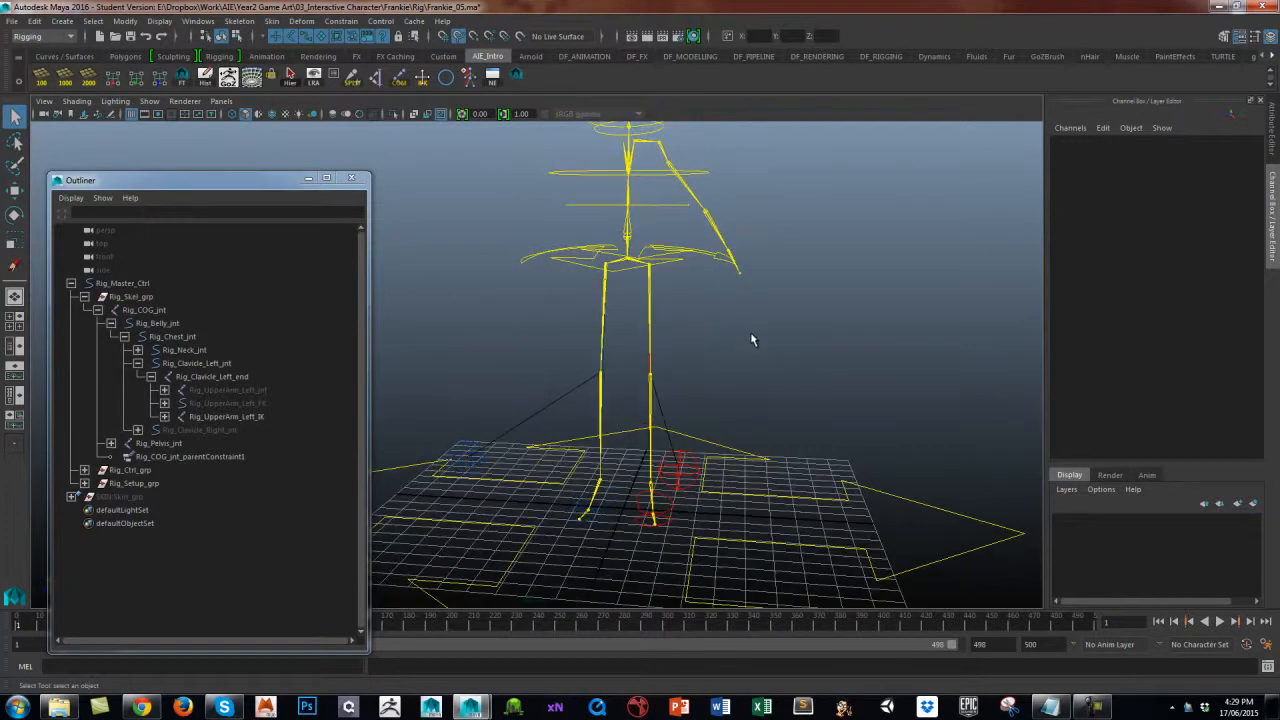
Create a cross-shaped control curve with an up node using kk_Controllers, and close the tool.
left_click(422, 77)
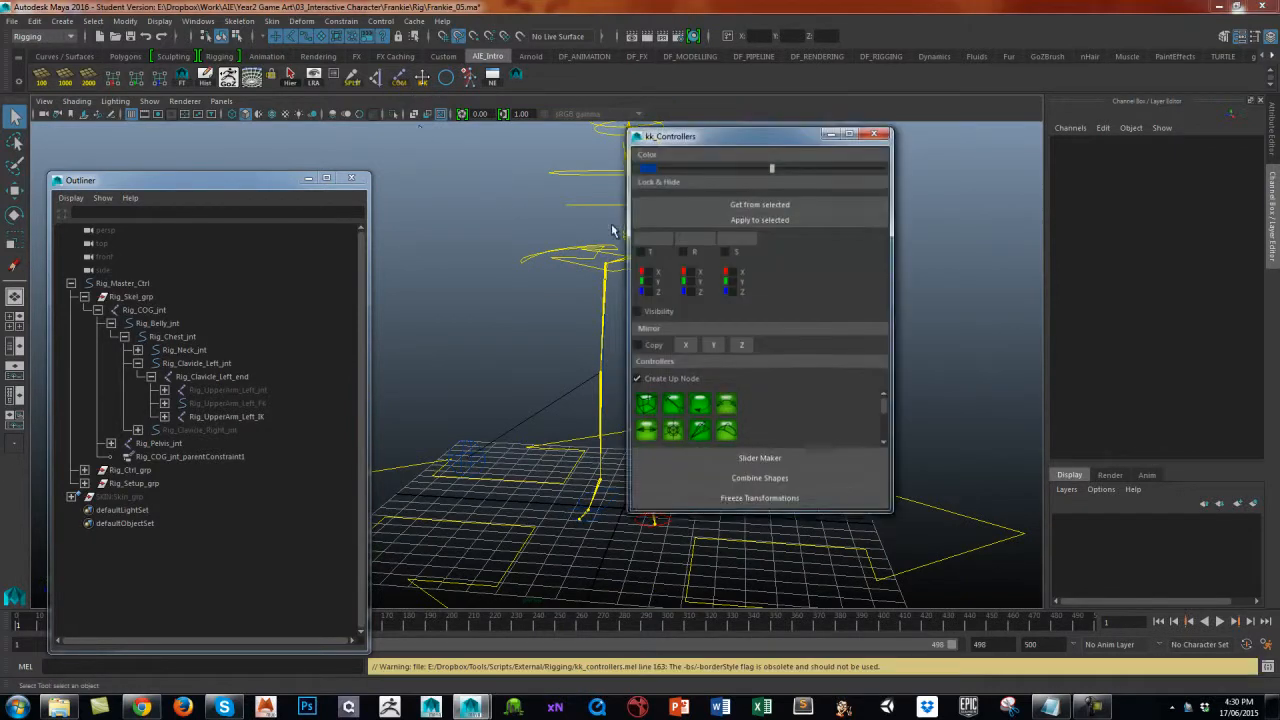
left_click_drag(787, 141, 954, 153)
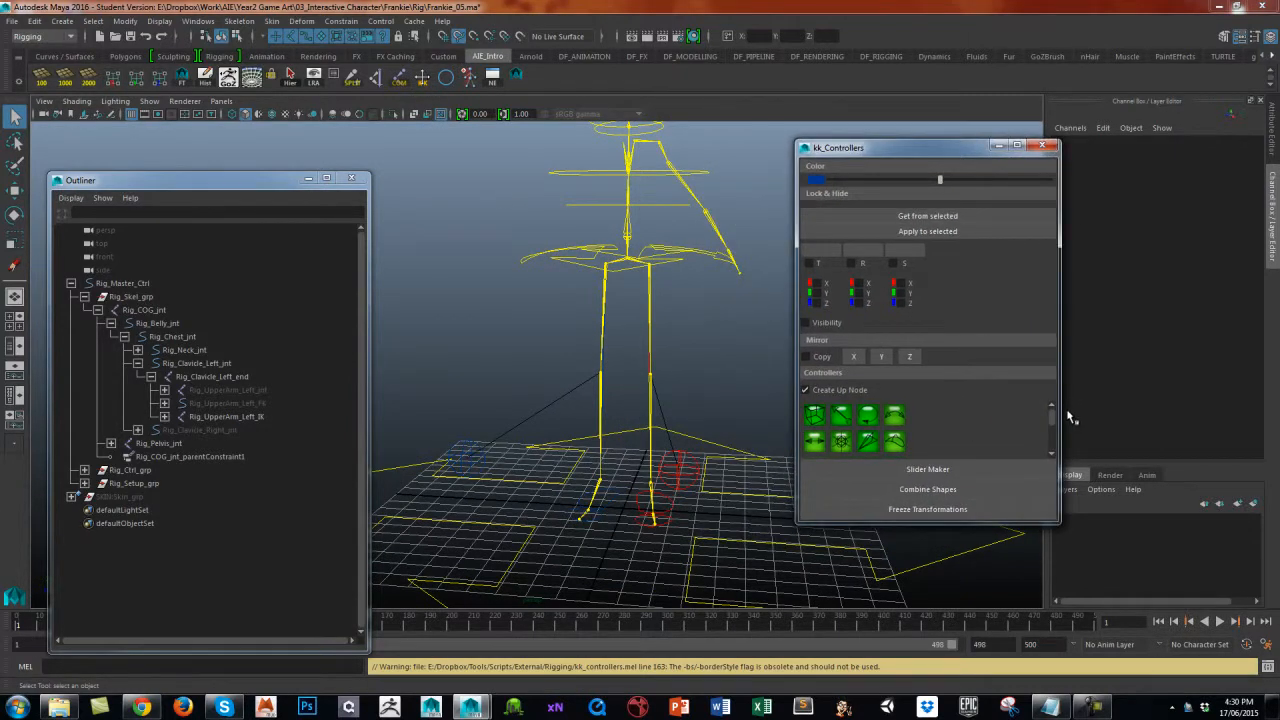
left_click_drag(1051, 418, 1051, 429)
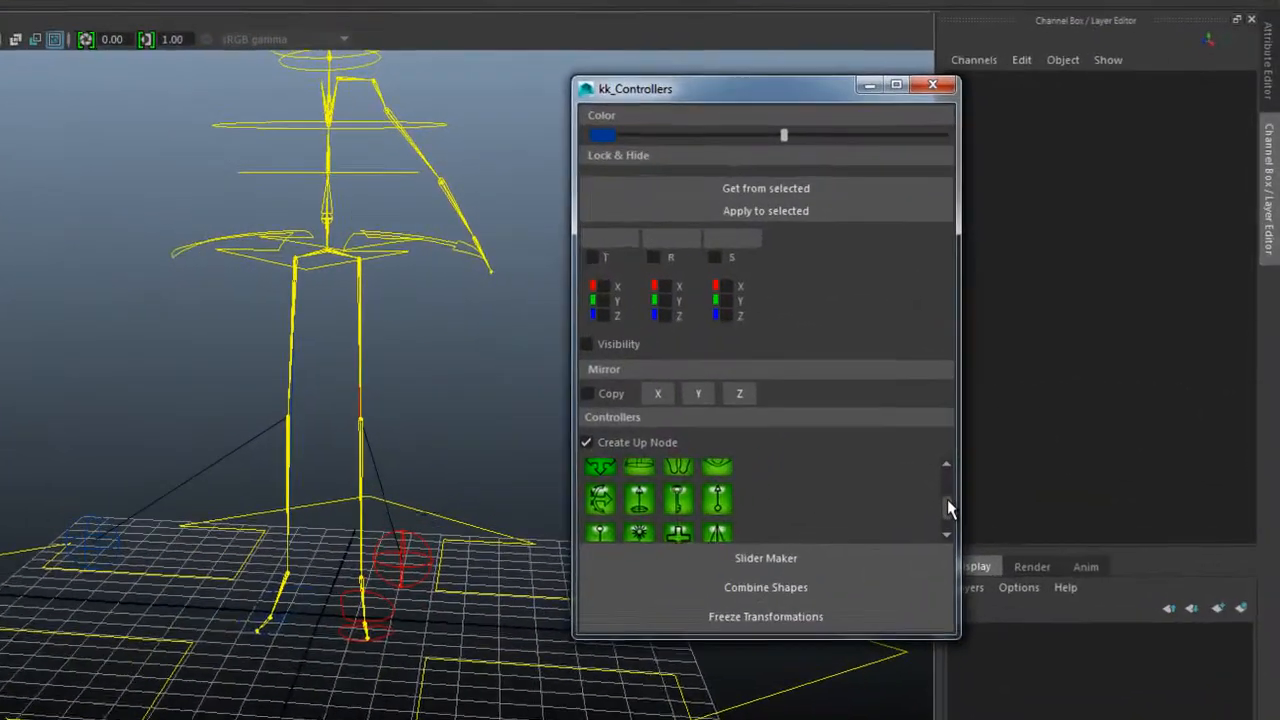
left_click_drag(947, 500, 945, 515)
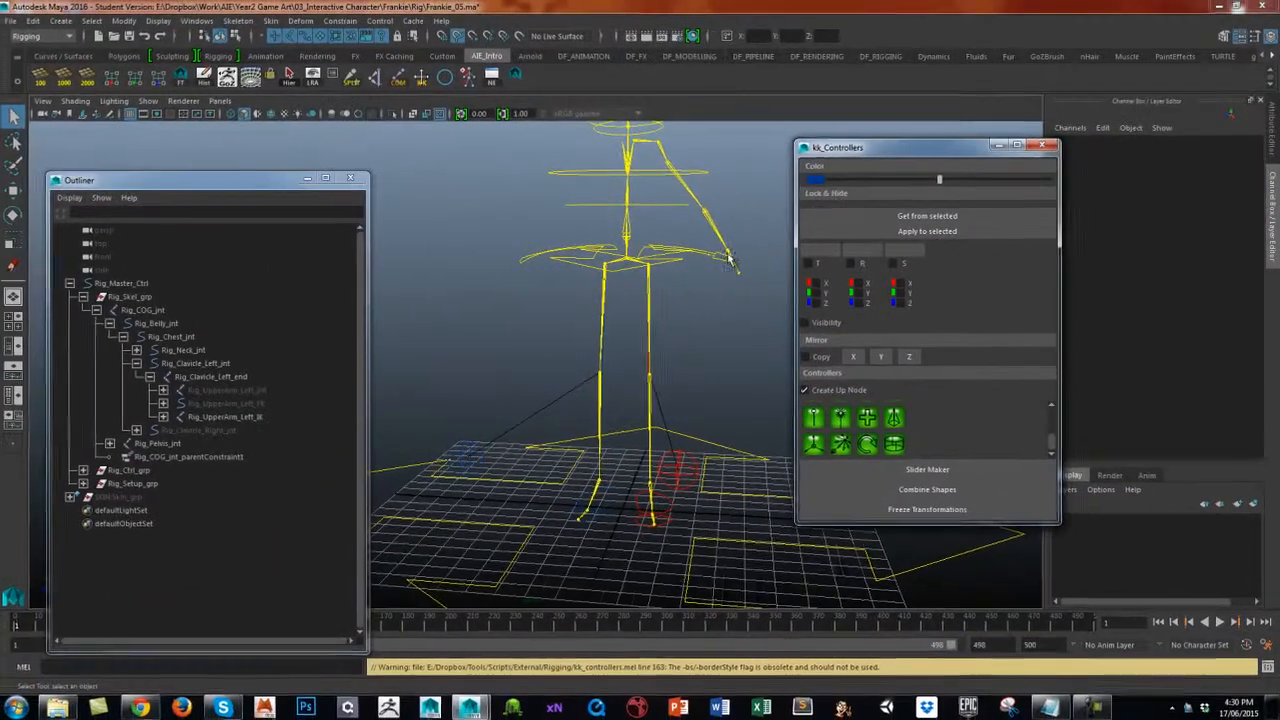
left_click(868, 418)
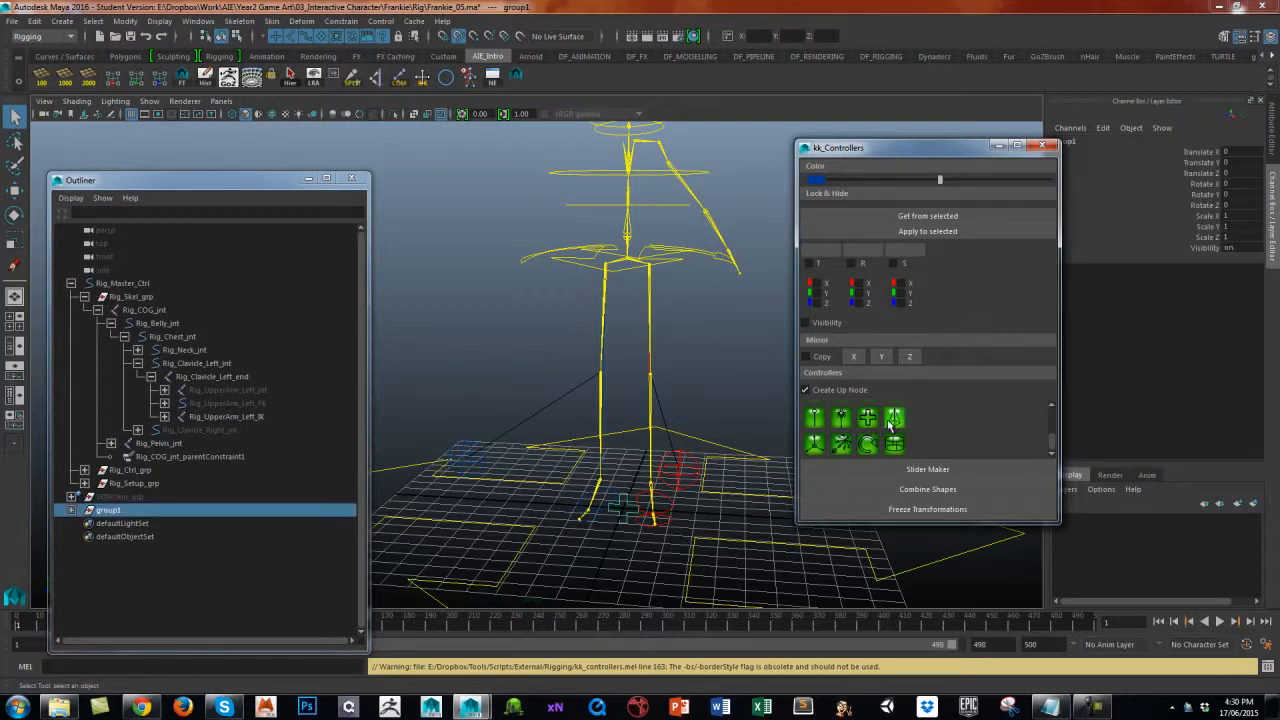
left_click(1043, 147)
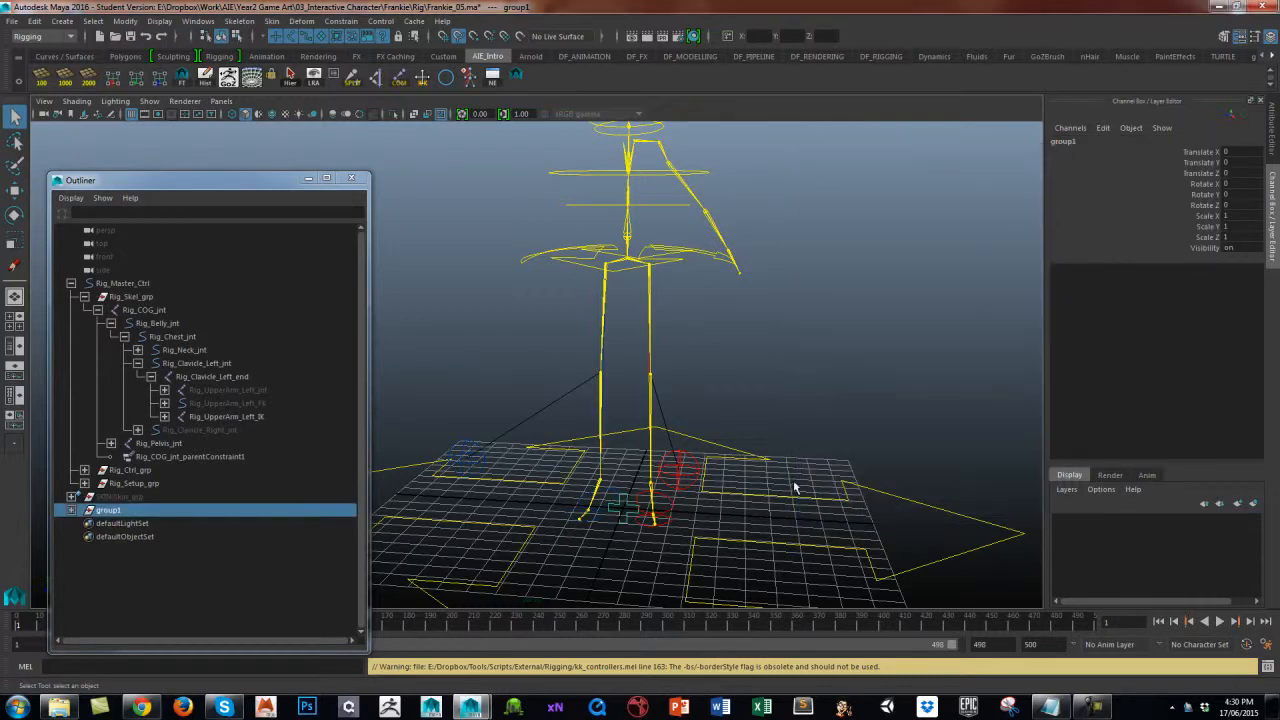
Expand the new control's group and rename curve1 as Rig_Hand_IK_Left_Ctrl.
left_click_drag(794, 486, 857, 409, "alt")
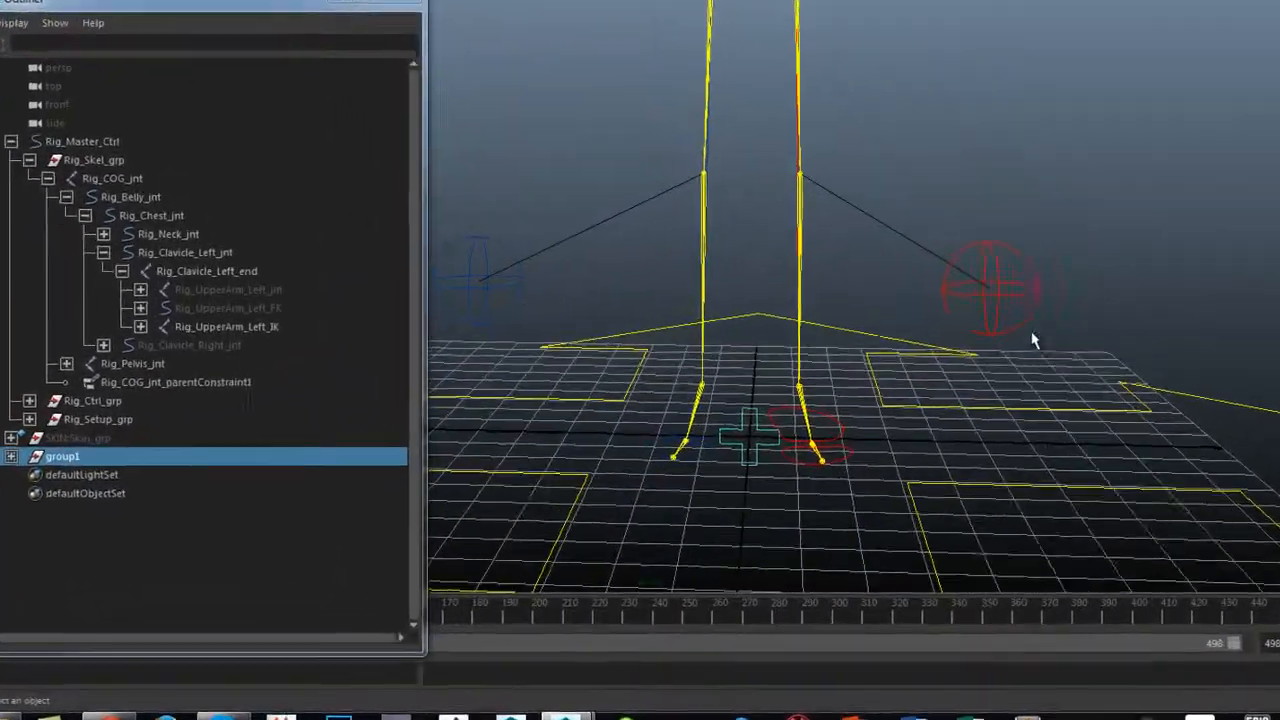
left_click(7, 441)
left_click(66, 461)
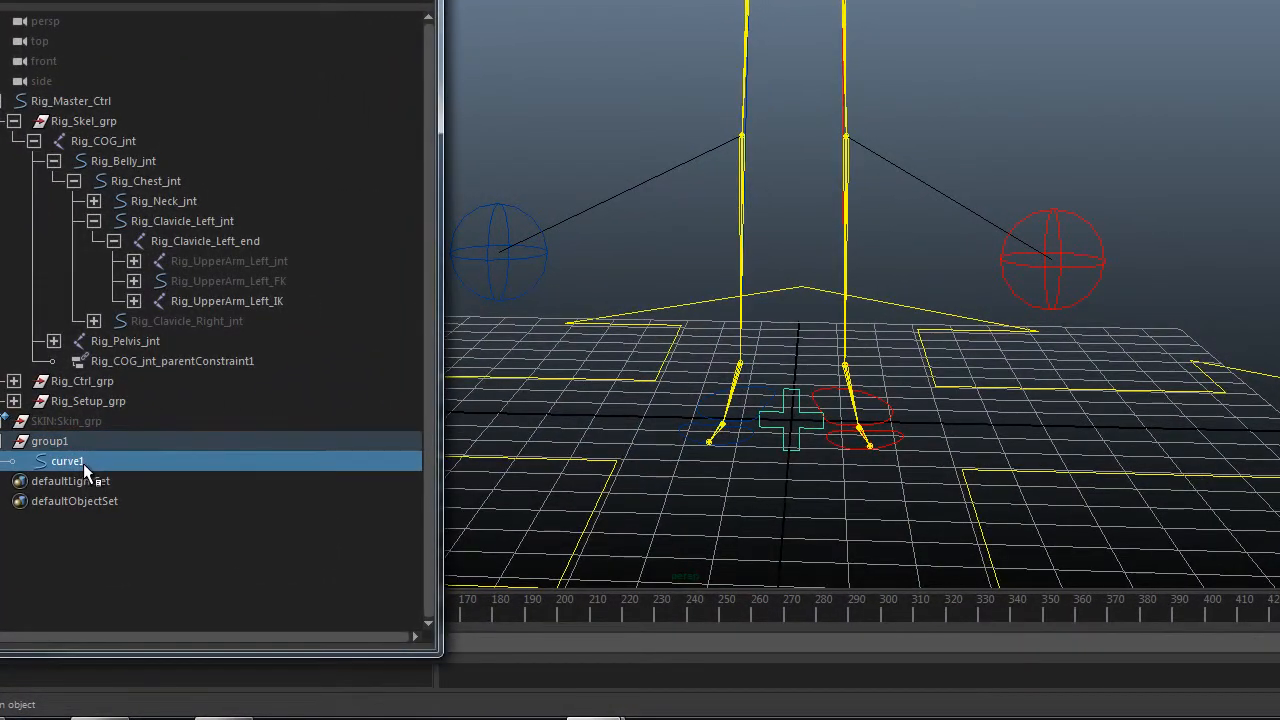
double_click(90, 460)
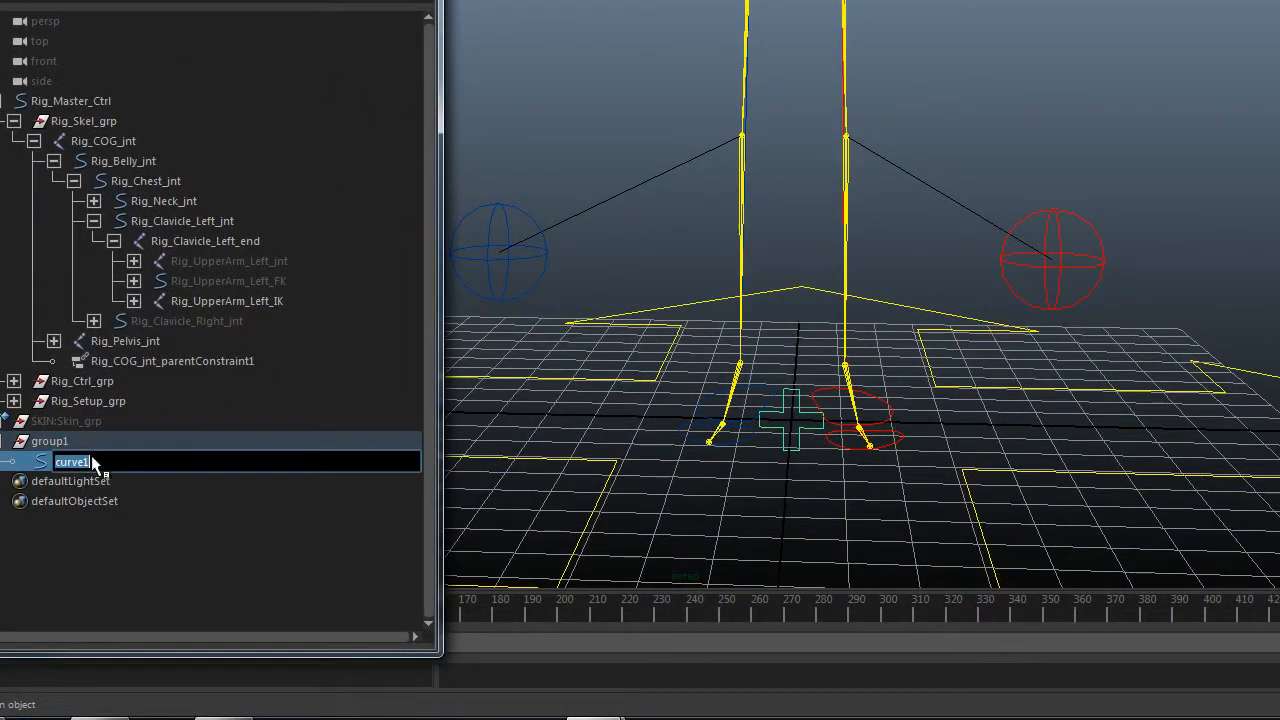
type("Rig_Hand_IK_Left_Ctrl")
key("Return")
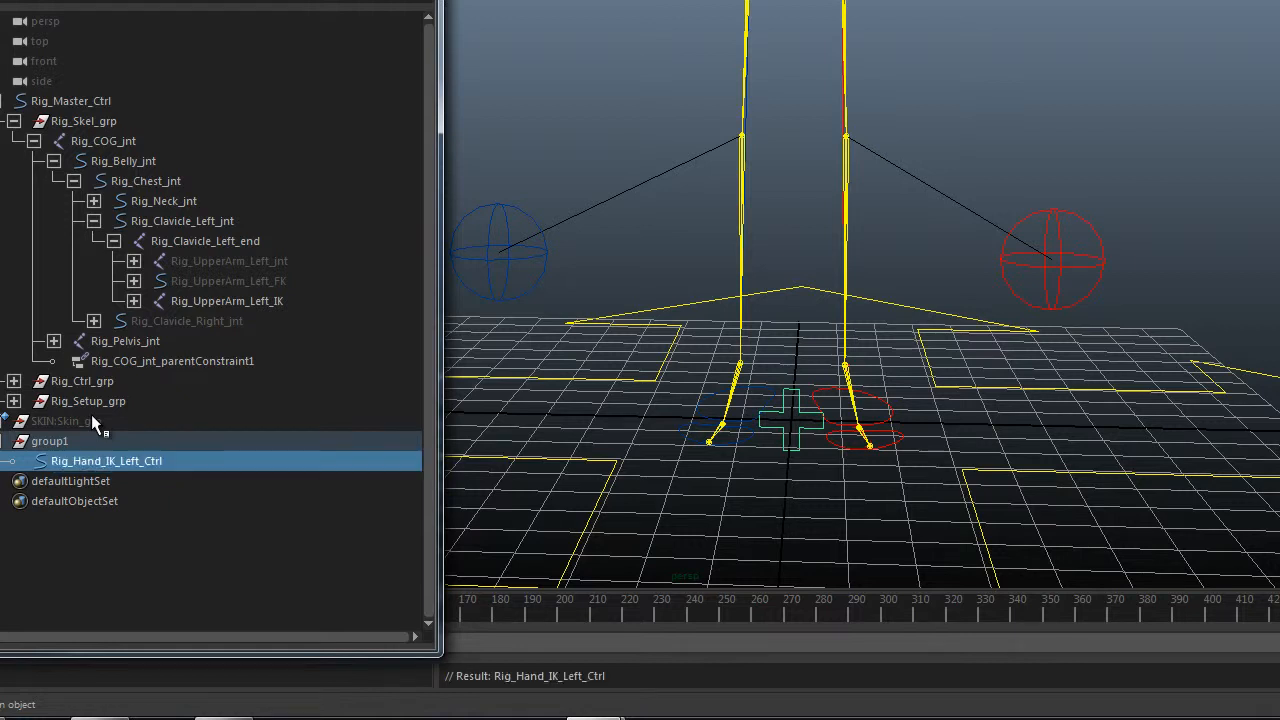
Reuse the control curve's name for its parent group1, renaming the group as Rig_Hand_IK_Left_Ctrl_grp.
double_click(190, 461)
key("ctrl+c")
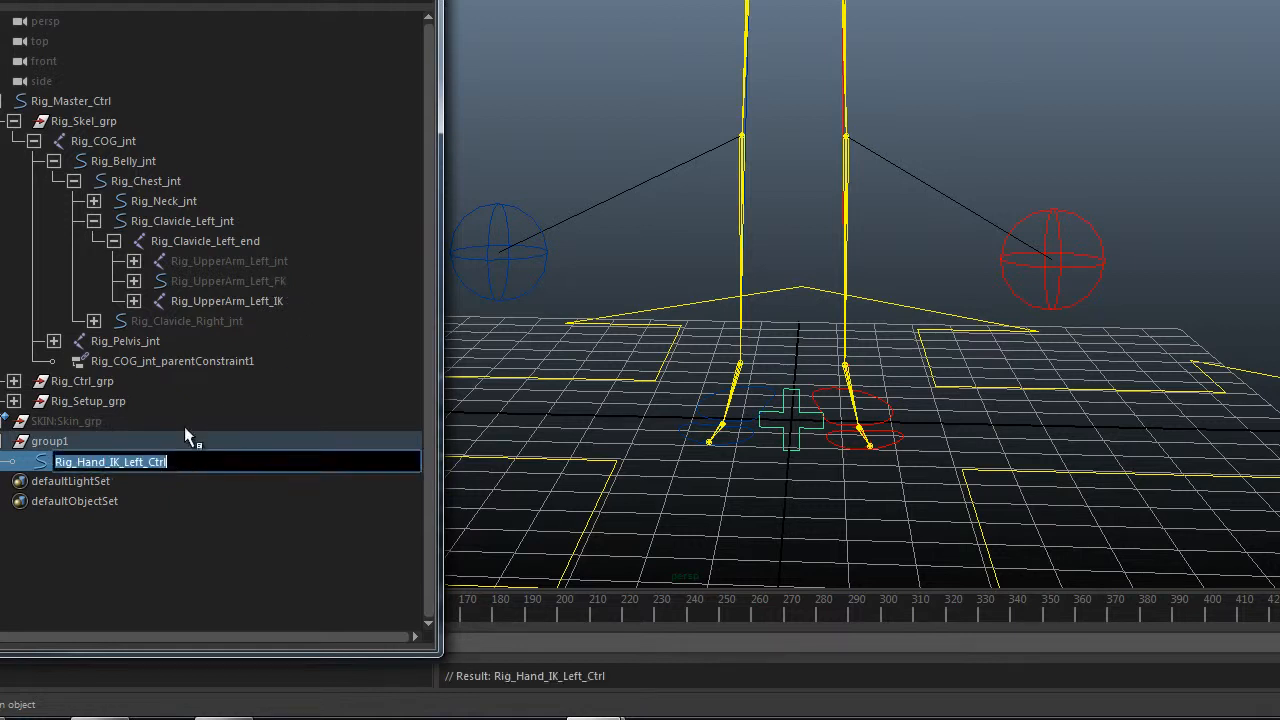
double_click(63, 441)
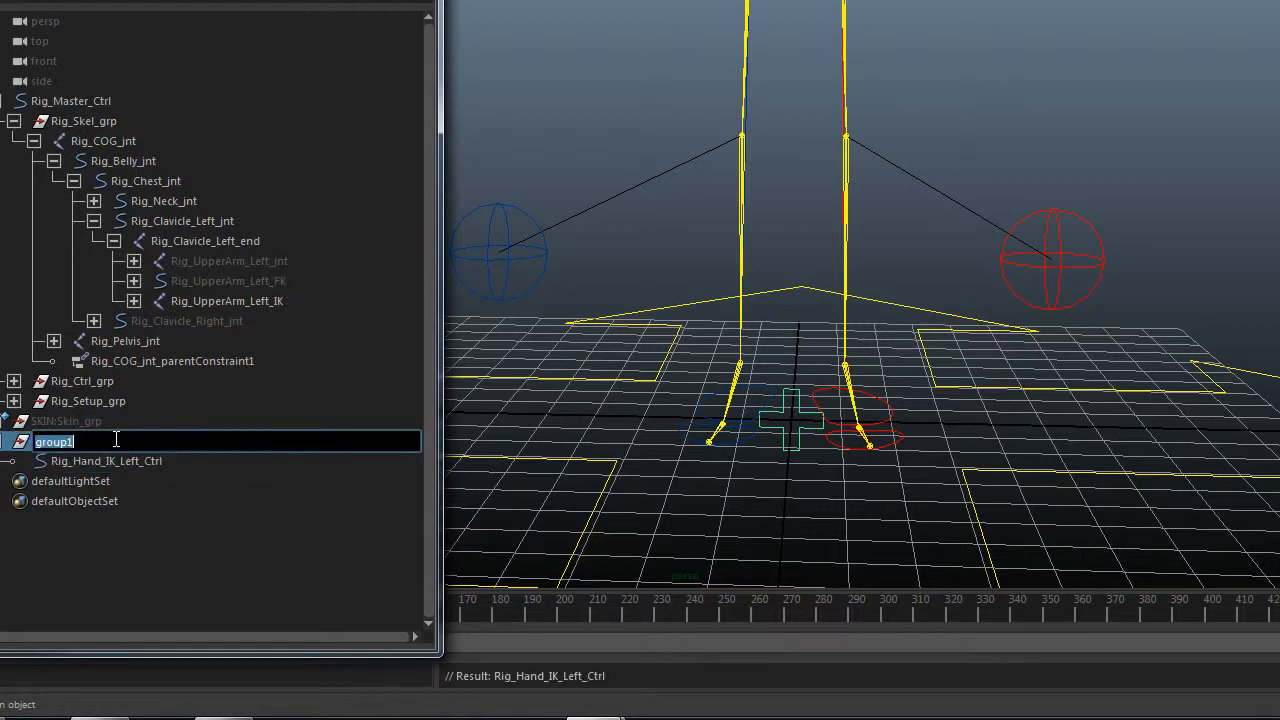
key("ctrl+v")
type("_grp")
key("Return")
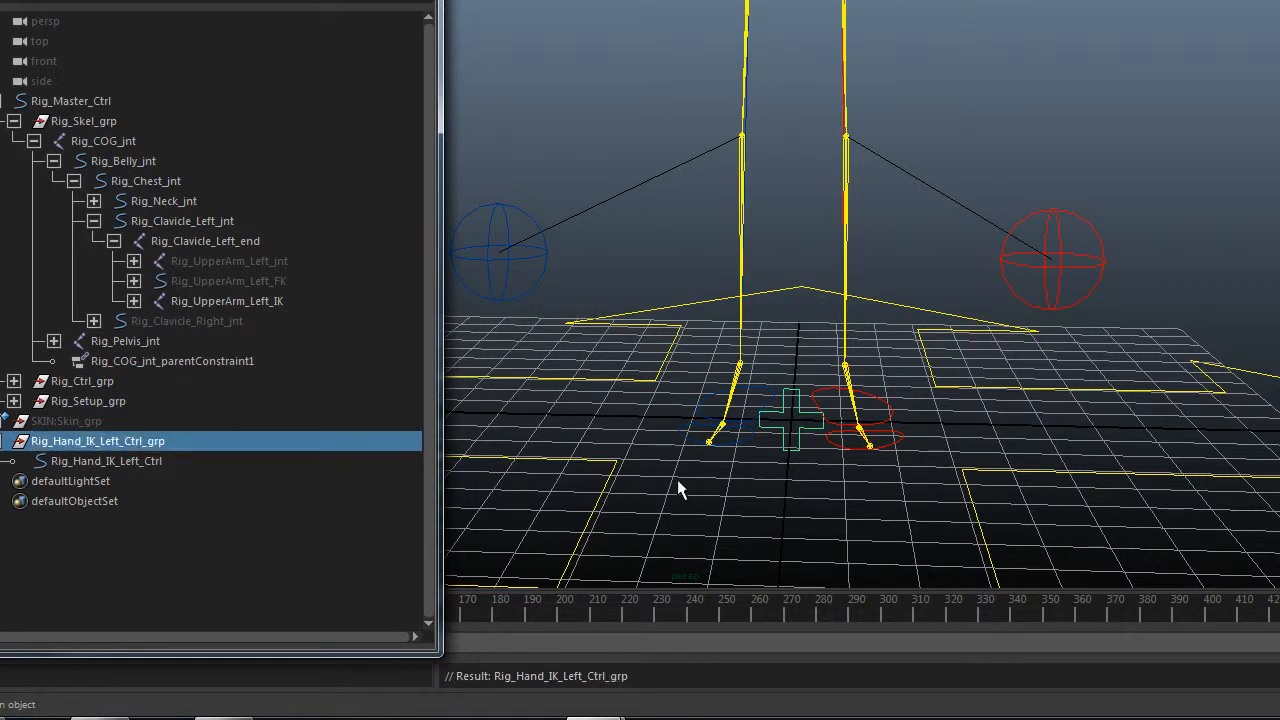
Parent-constrain Rig_Hand_IK_Left_Ctrl_grp to the Rig_Hand_Left_IK joint with Maintain offset off and all translate and rotate axes included.
left_click_drag(1009, 417, 1008, 160, "alt")
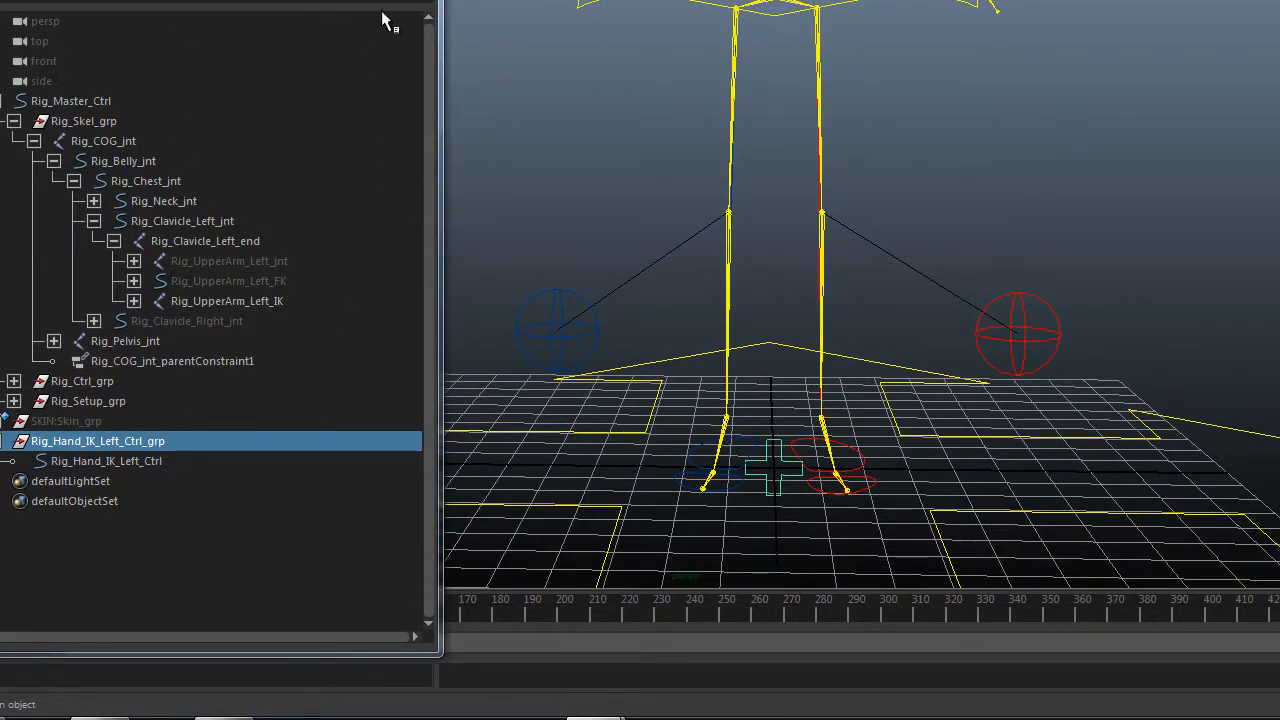
left_click_drag(1046, 189, 788, 330, "alt")
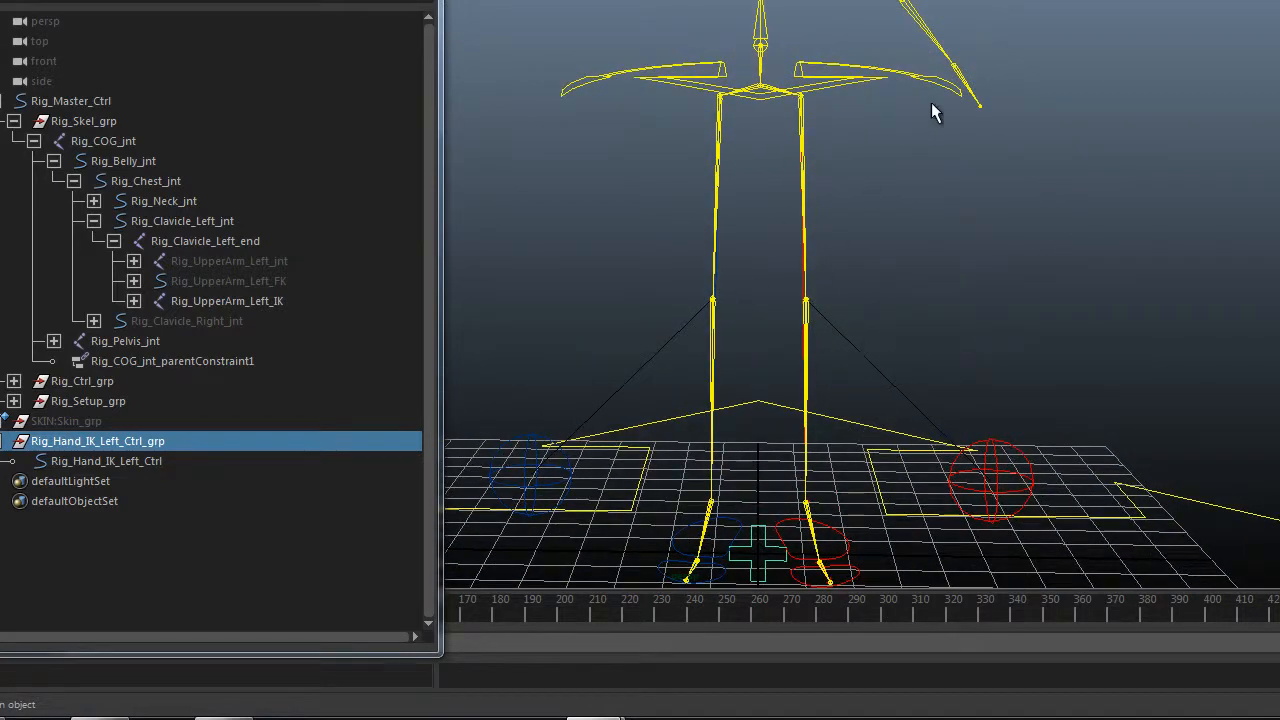
left_click_drag(931, 104, 763, 148, "alt")
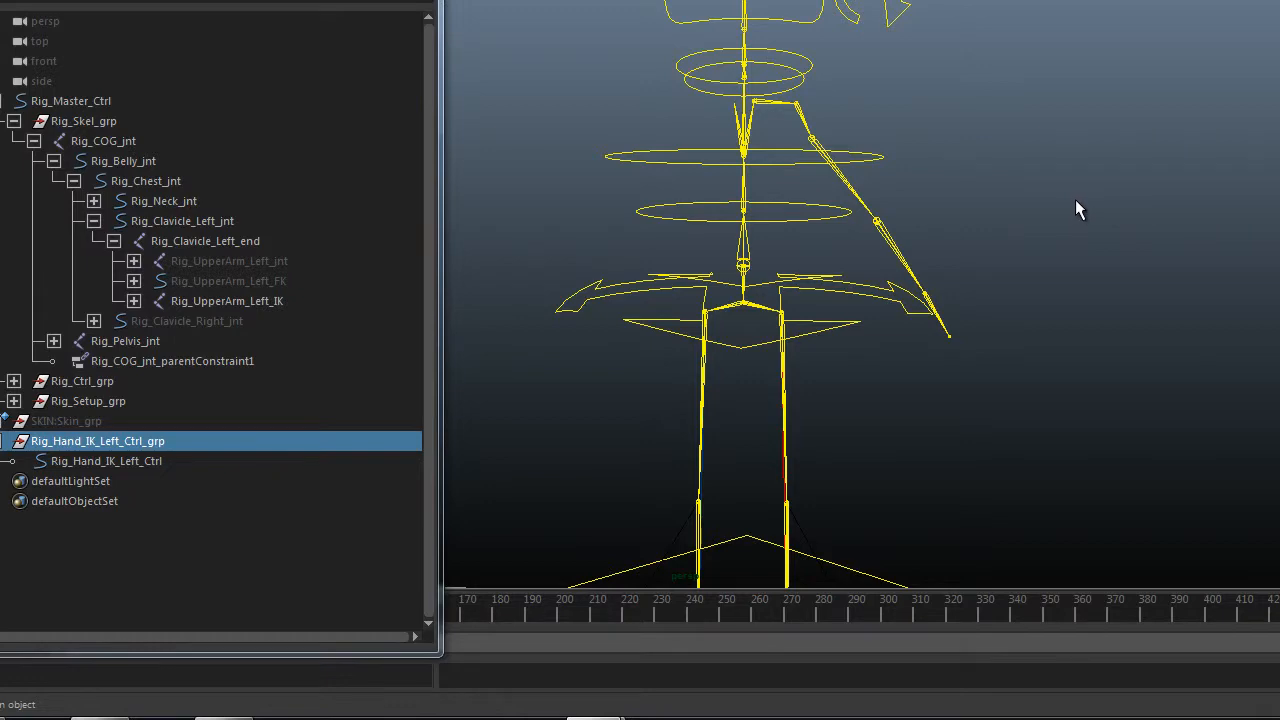
left_click_drag(1054, 206, 942, 221, "alt")
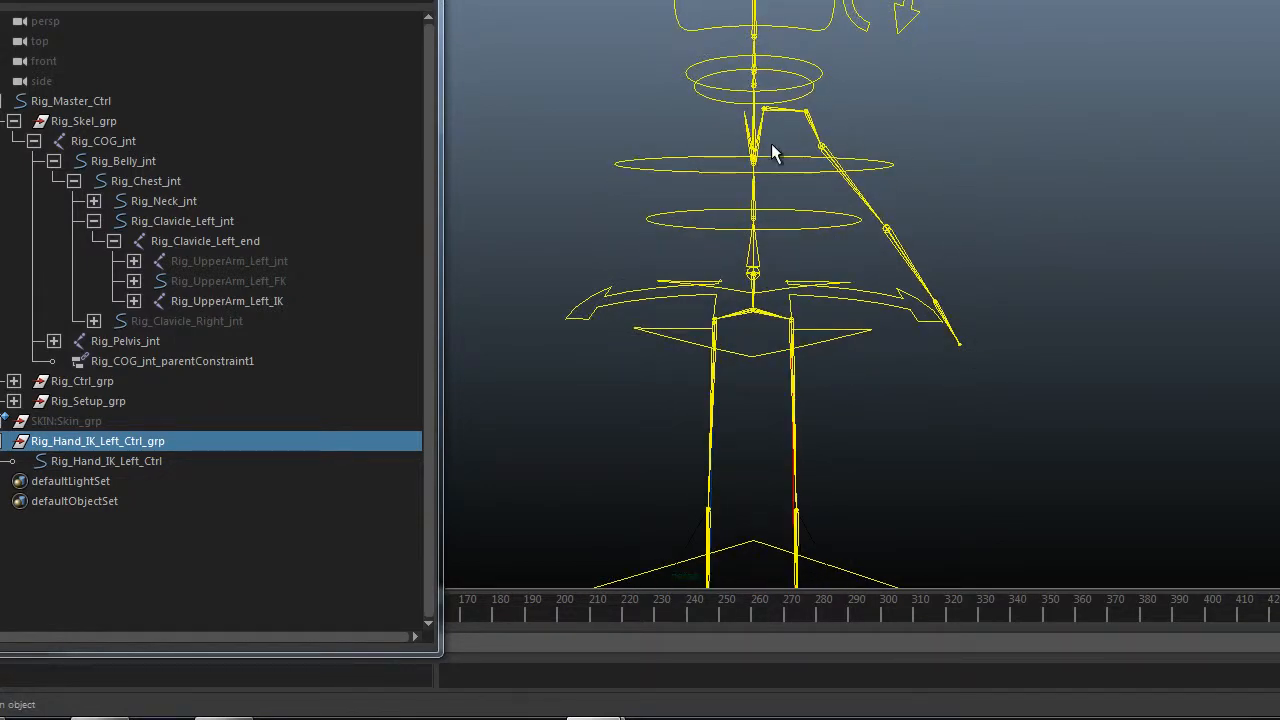
middle_click_drag(1034, 280, 900, 260, "alt")
left_click(986, 105)
left_click(920, 112)
left_click(972, 96)
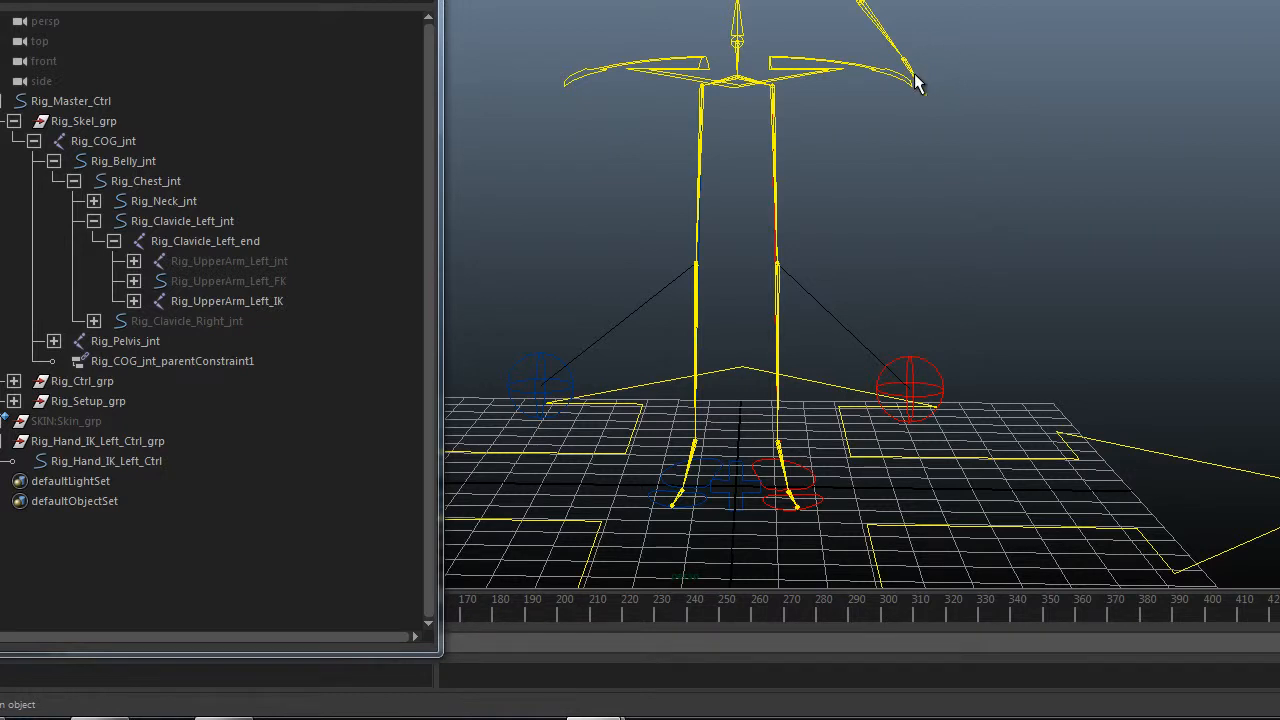
left_click(912, 78)
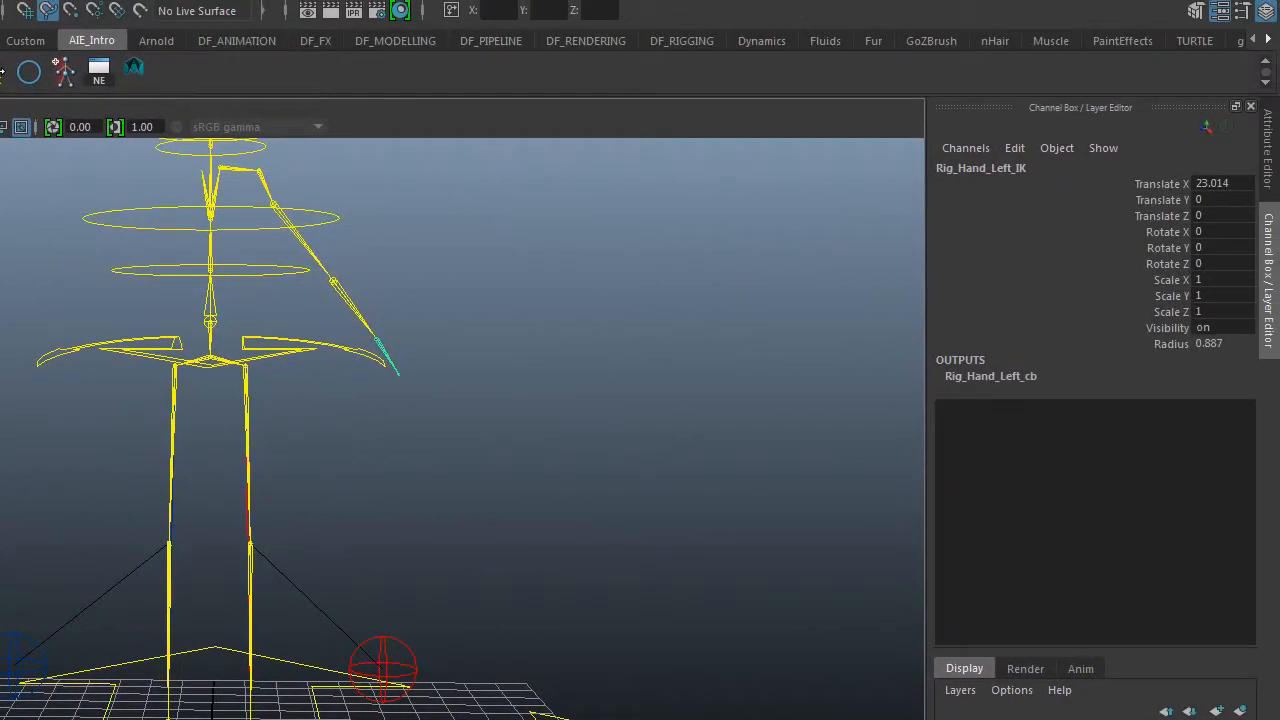
key("Up")
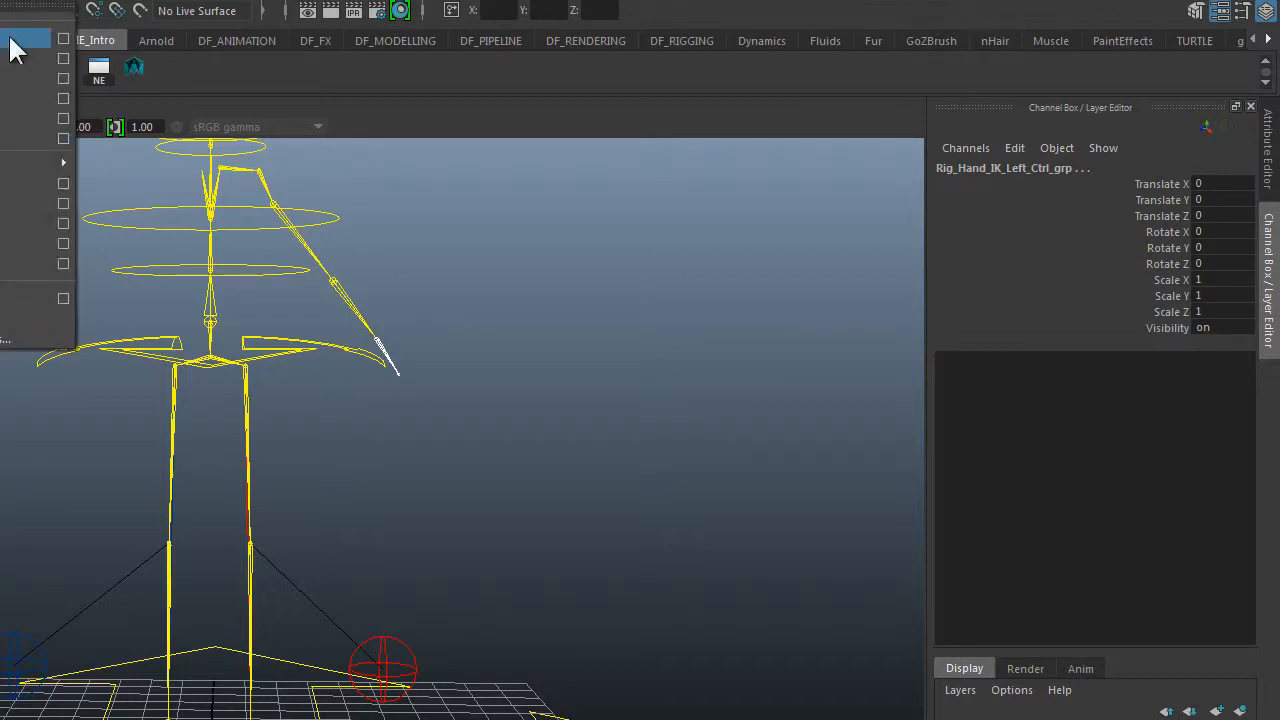
left_click(62, 40)
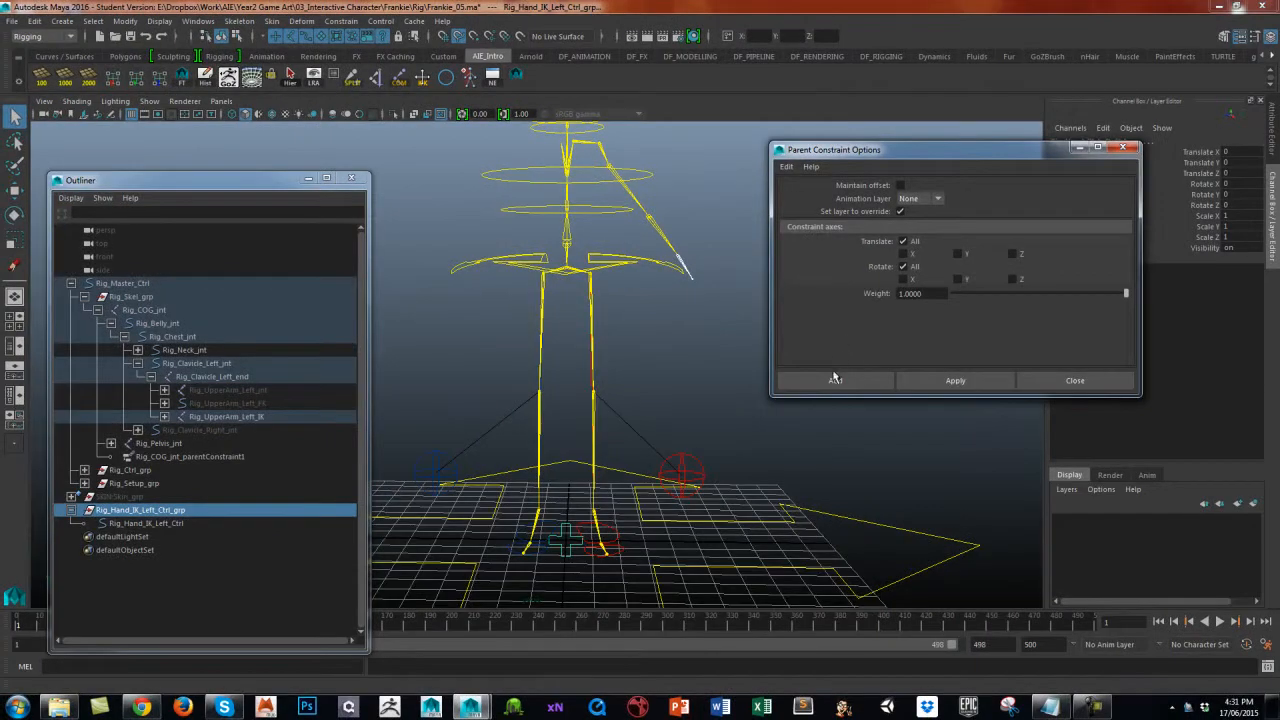
left_click(850, 380)
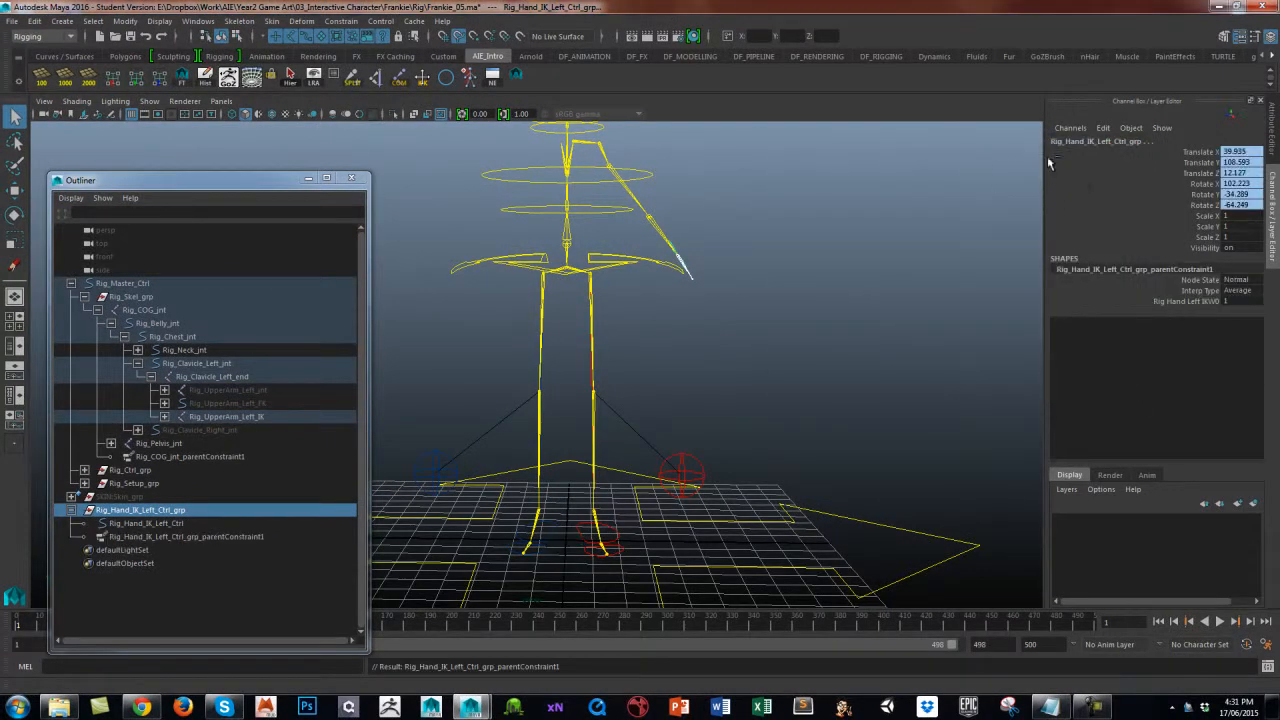
Delete the parent constraint node under Rig_Hand_IK_Left_Ctrl_grp.
left_click_drag(757, 353, 729, 377, "alt")
left_click(250, 537)
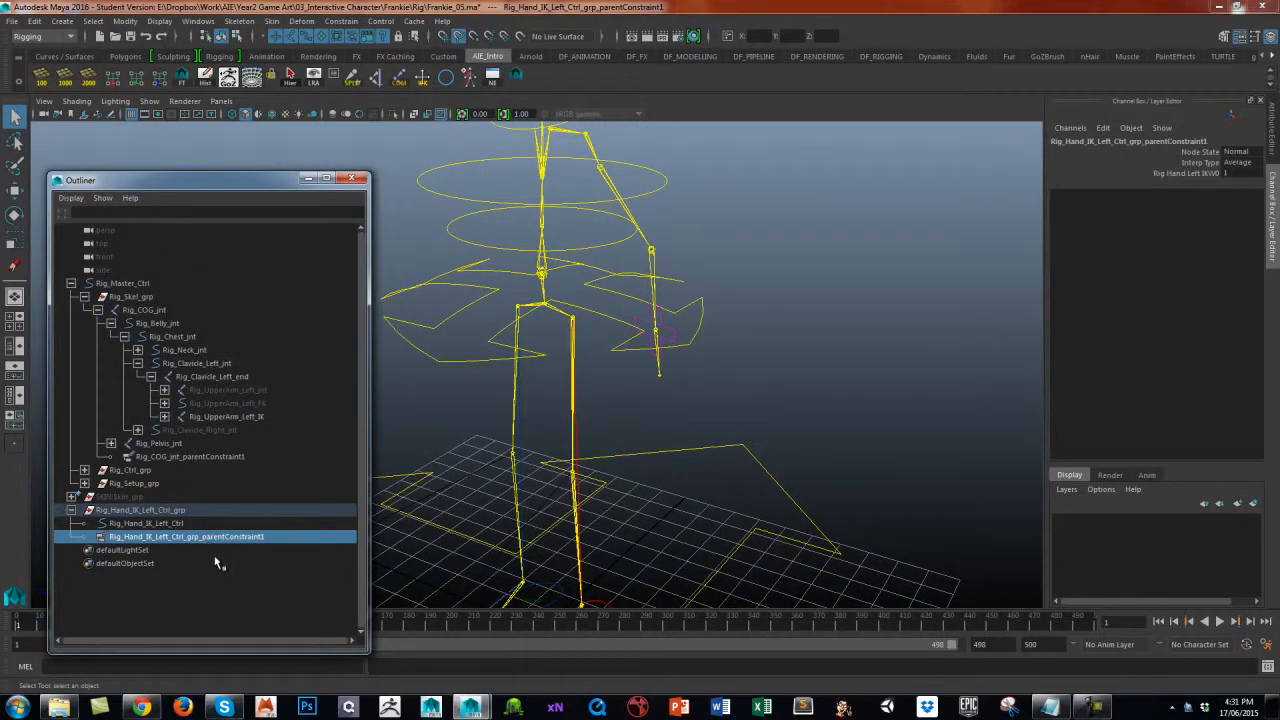
left_click(227, 581)
left_click(256, 537)
key("Delete")
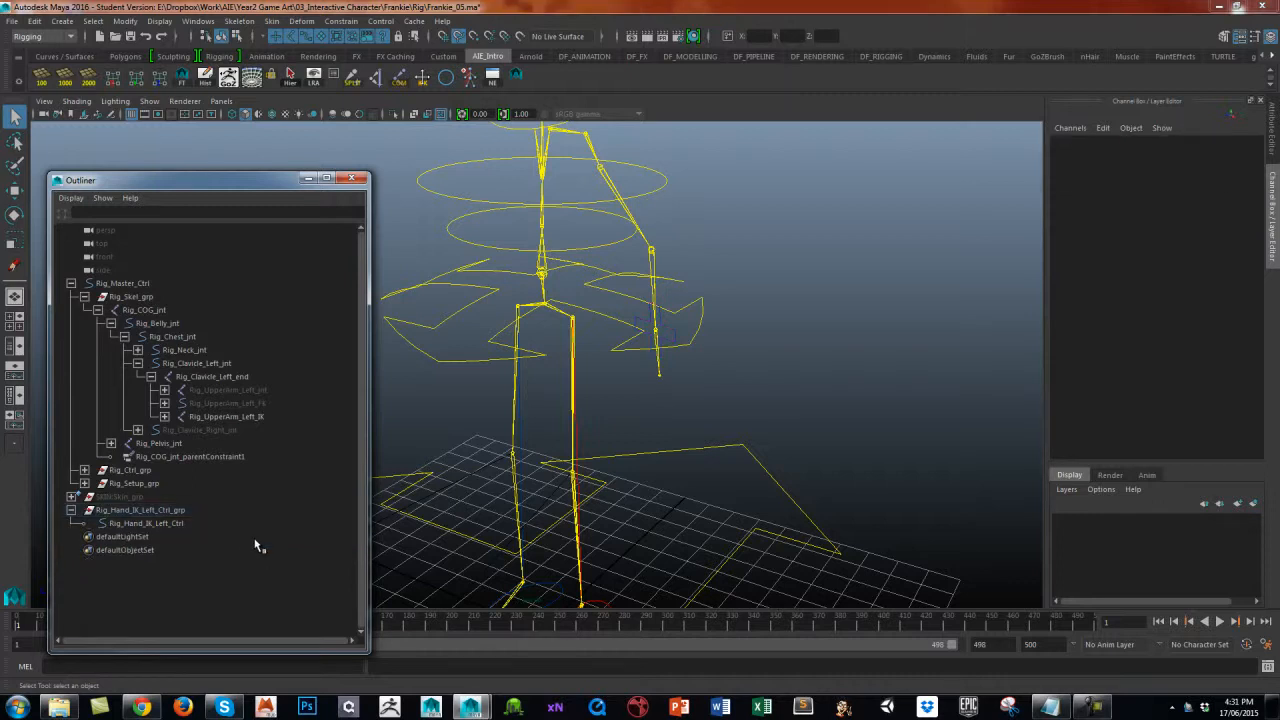
Compare the translate and rotate values of Rig_Hand_IK_Left_Ctrl_grp with those of its child control curve.
left_click(160, 510)
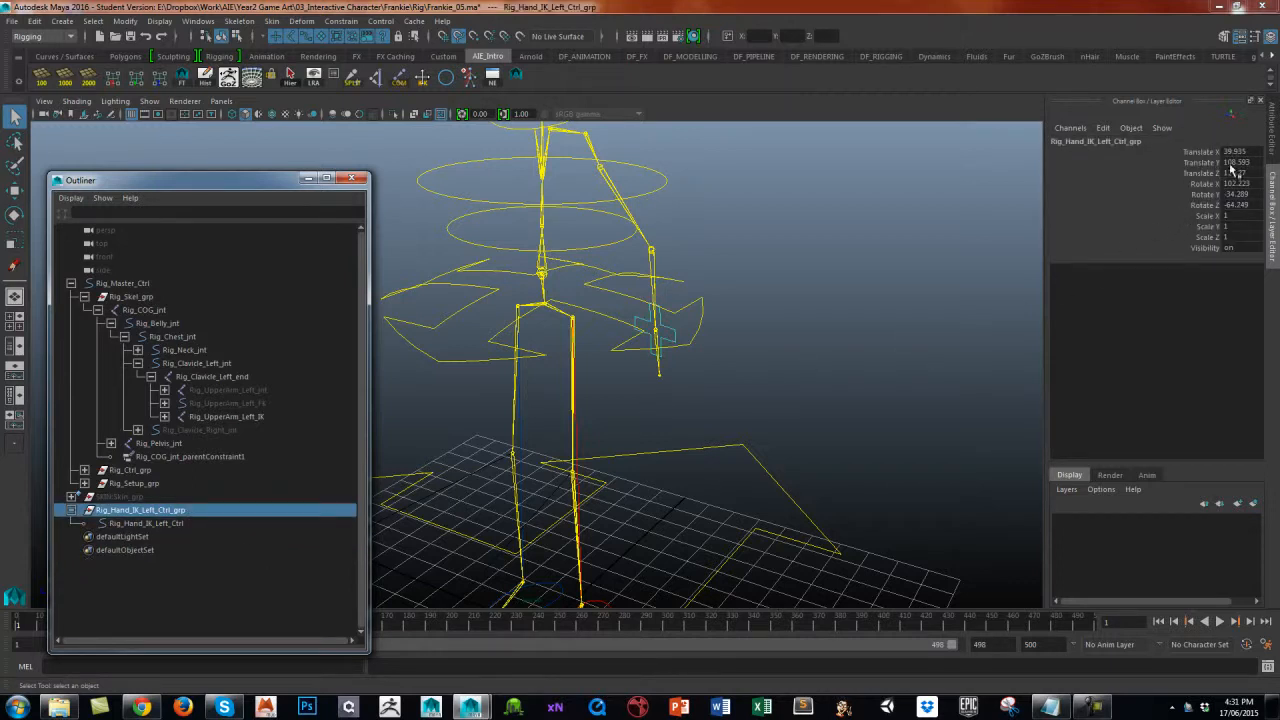
left_click_drag(950, 330, 868, 362, "alt")
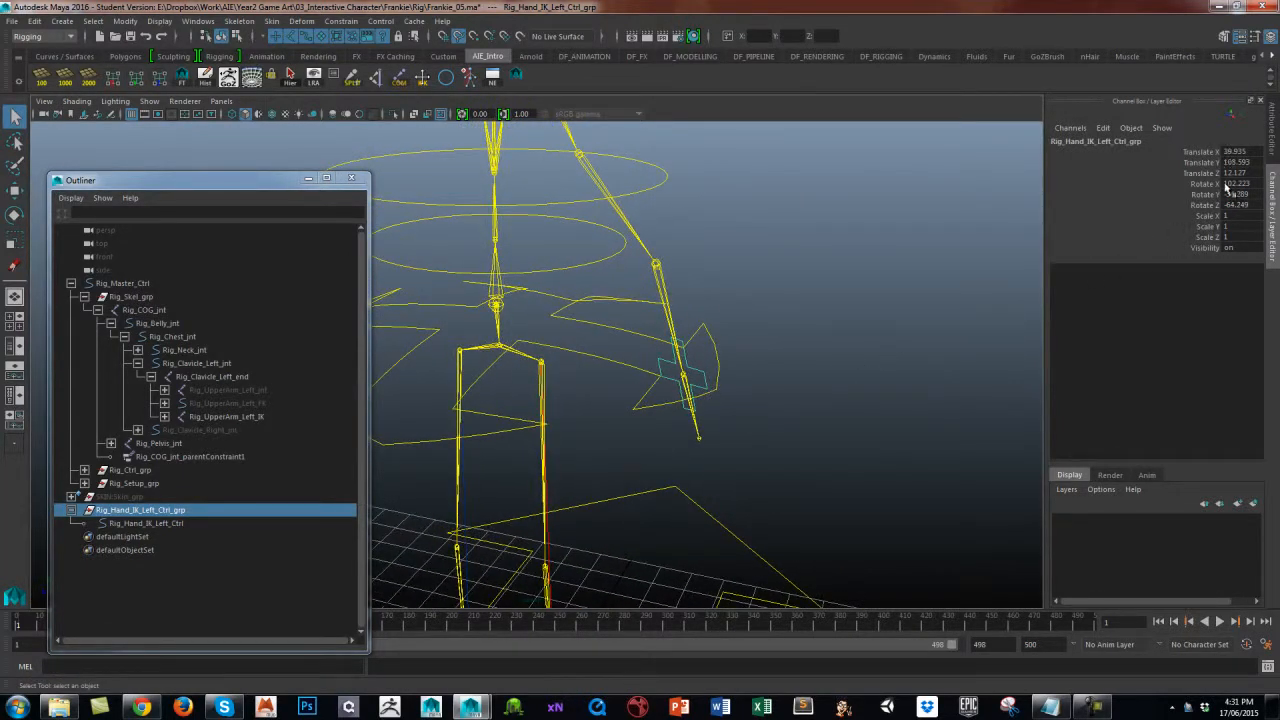
left_click(801, 373)
left_click(703, 379)
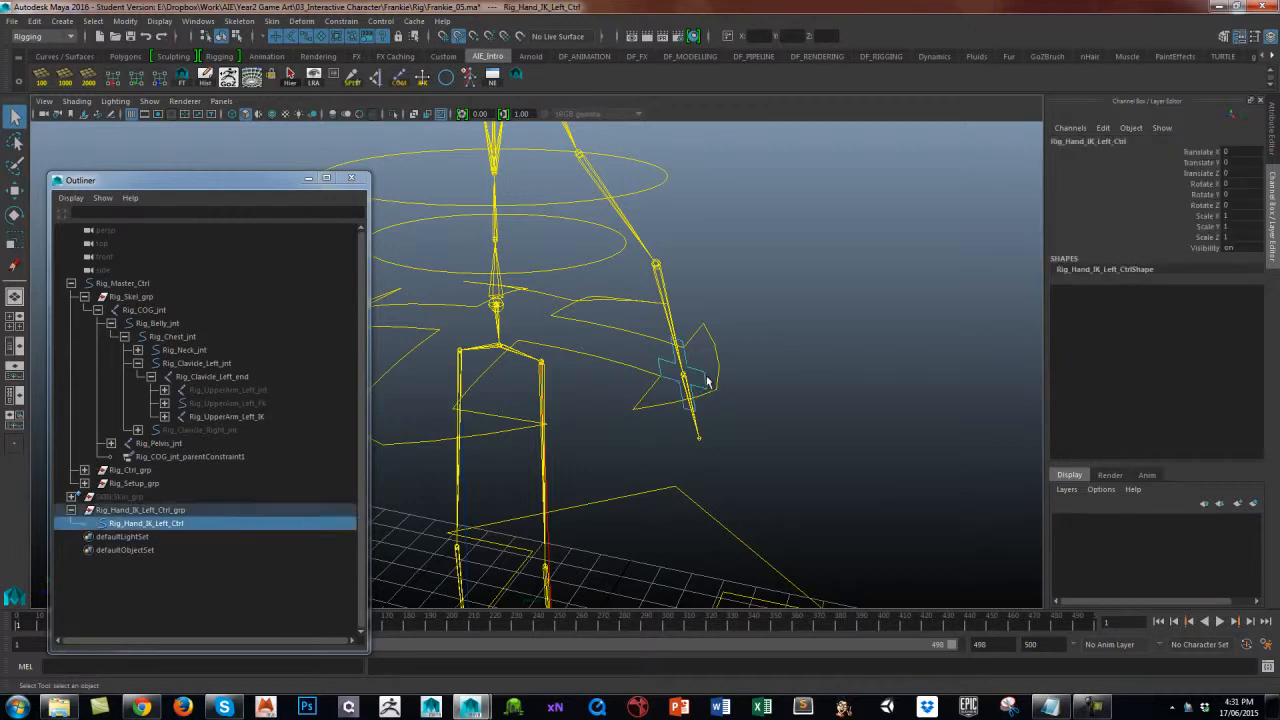
left_click_drag(860, 370, 870, 366, "alt")
left_click(845, 388)
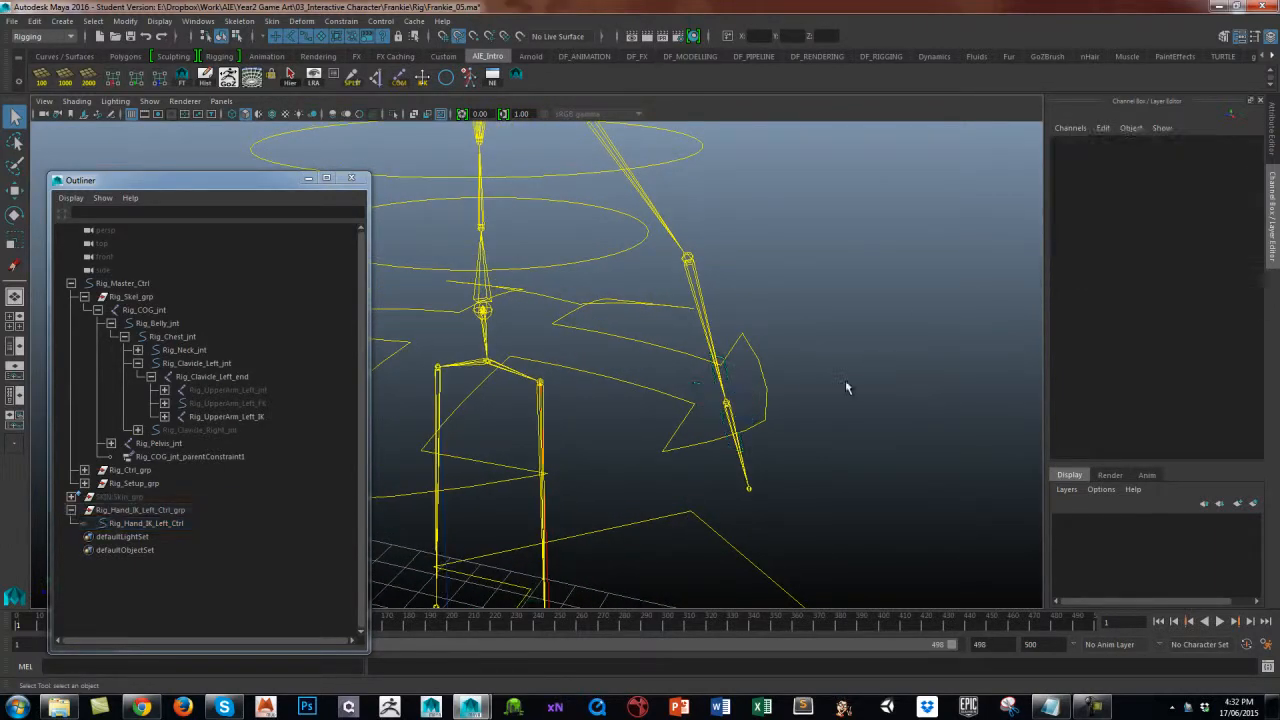
Rotate all control vertices of the left hand IK control so that the cross lies across the wrist.
left_click(743, 405)
right_click_drag(743, 400, 682, 379)
right_click(750, 401)
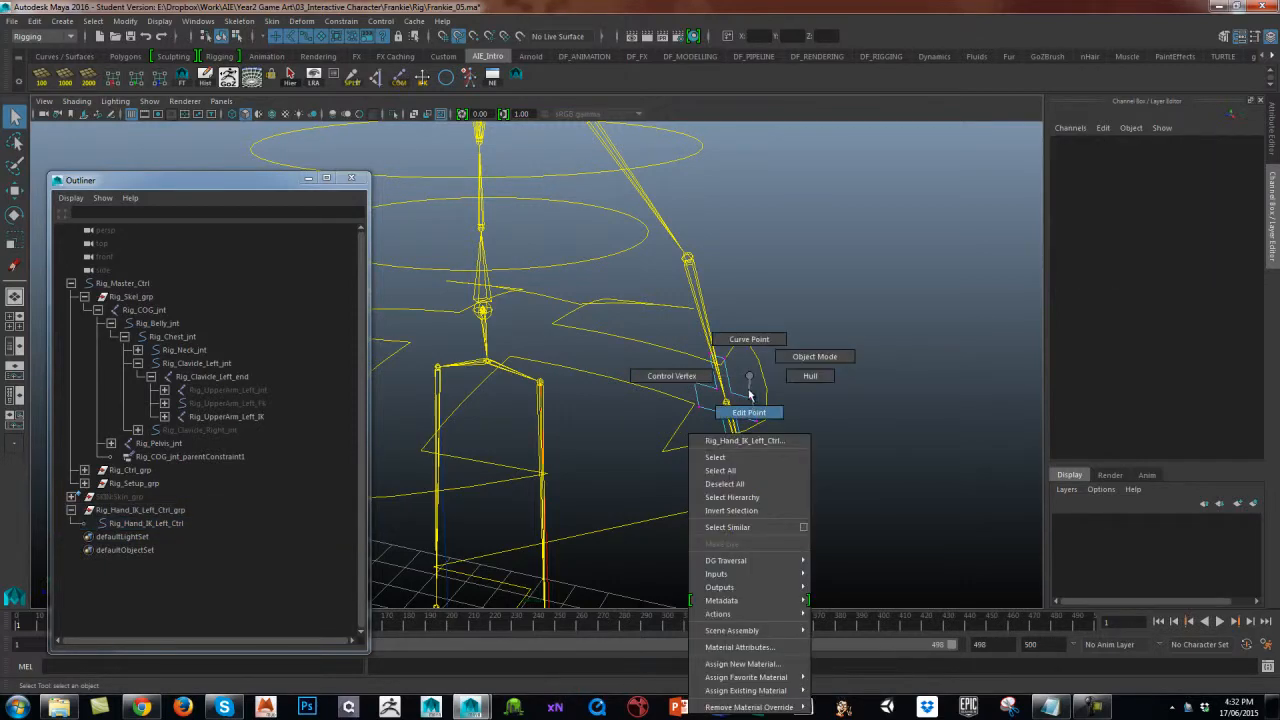
left_click(720, 470)
left_click_drag(718, 458, 742, 398, "alt")
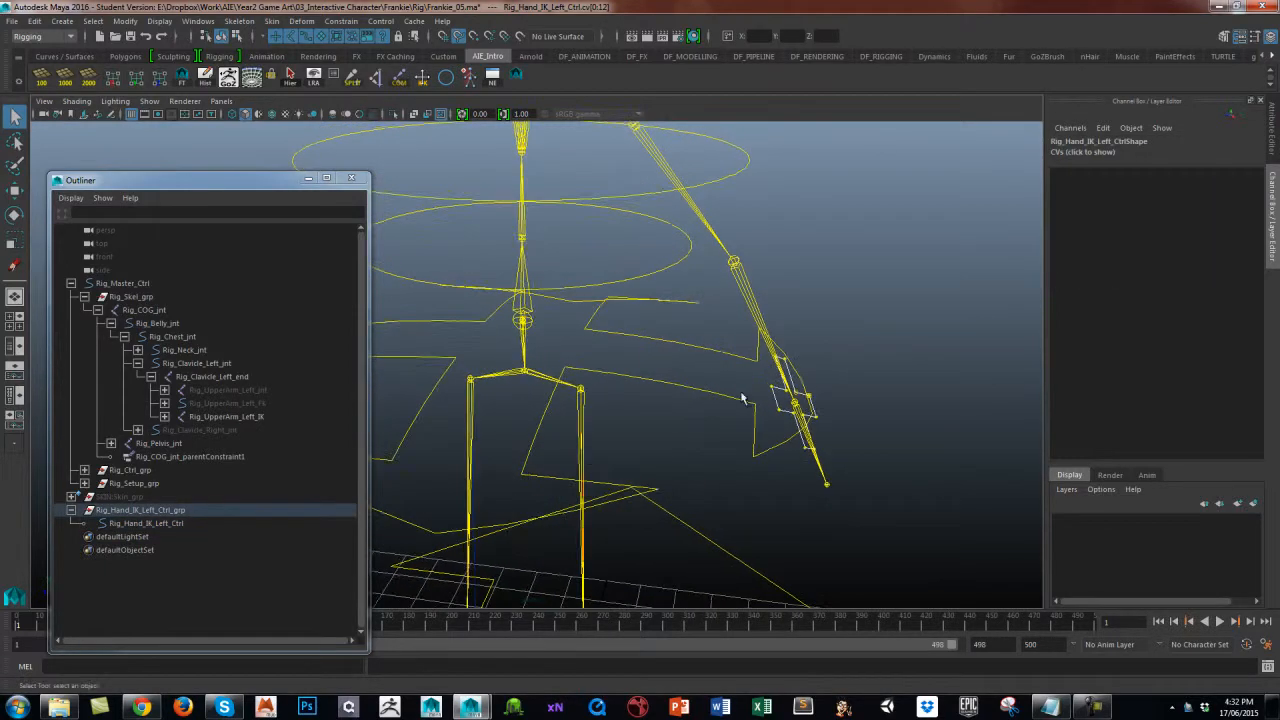
key("e")
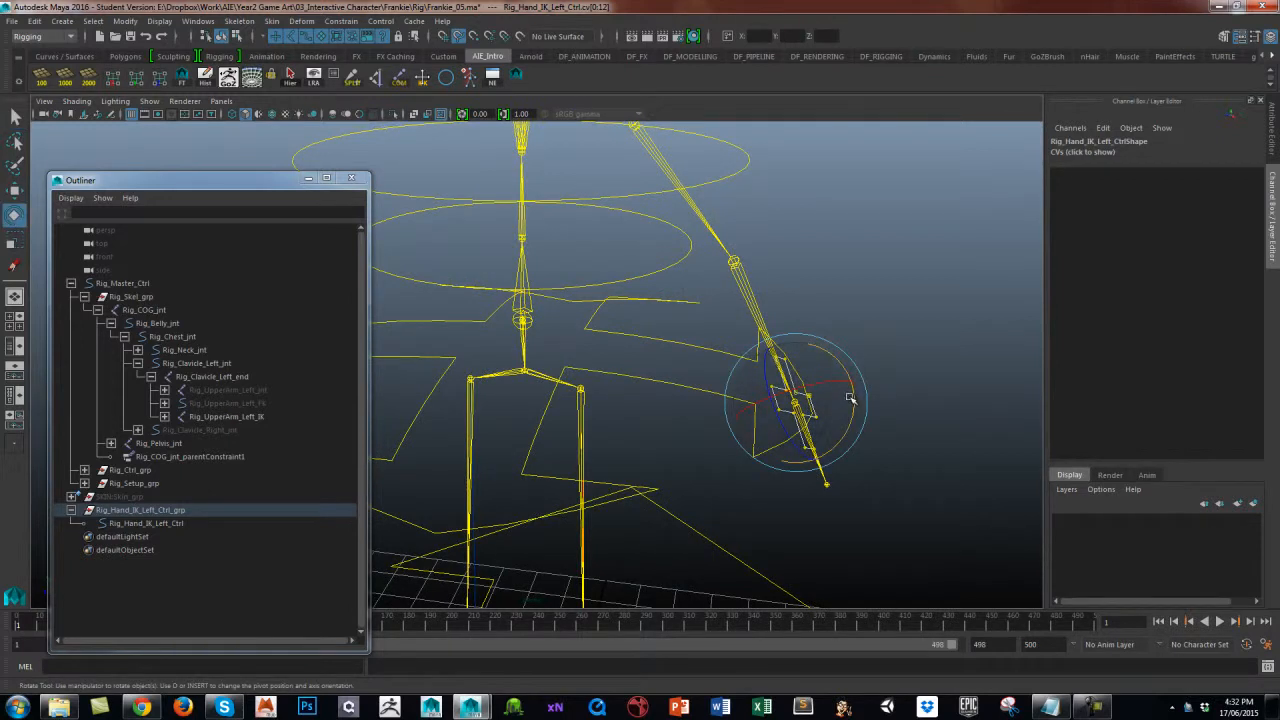
left_click_drag(850, 398, 738, 395)
left_click(758, 413)
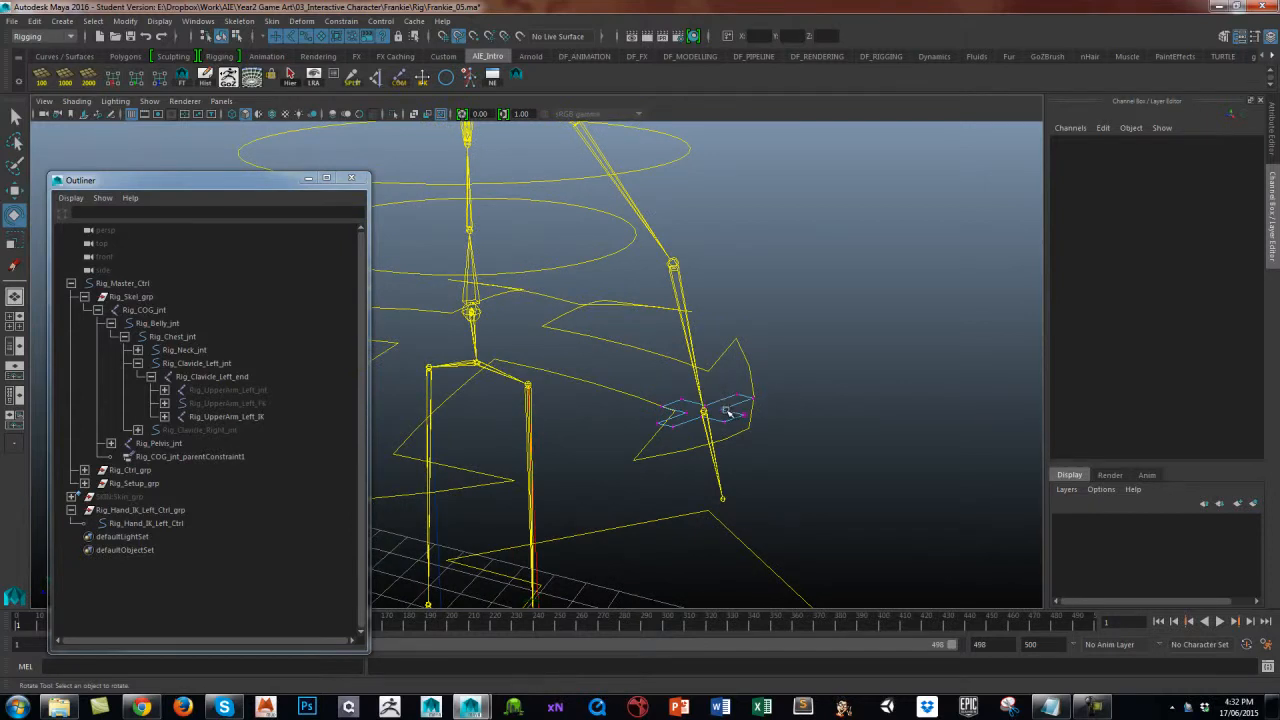
Scale the hand control's vertices to about 1.49 in Y and Z, and return the curve to object mode.
right_click_drag(727, 411, 728, 428)
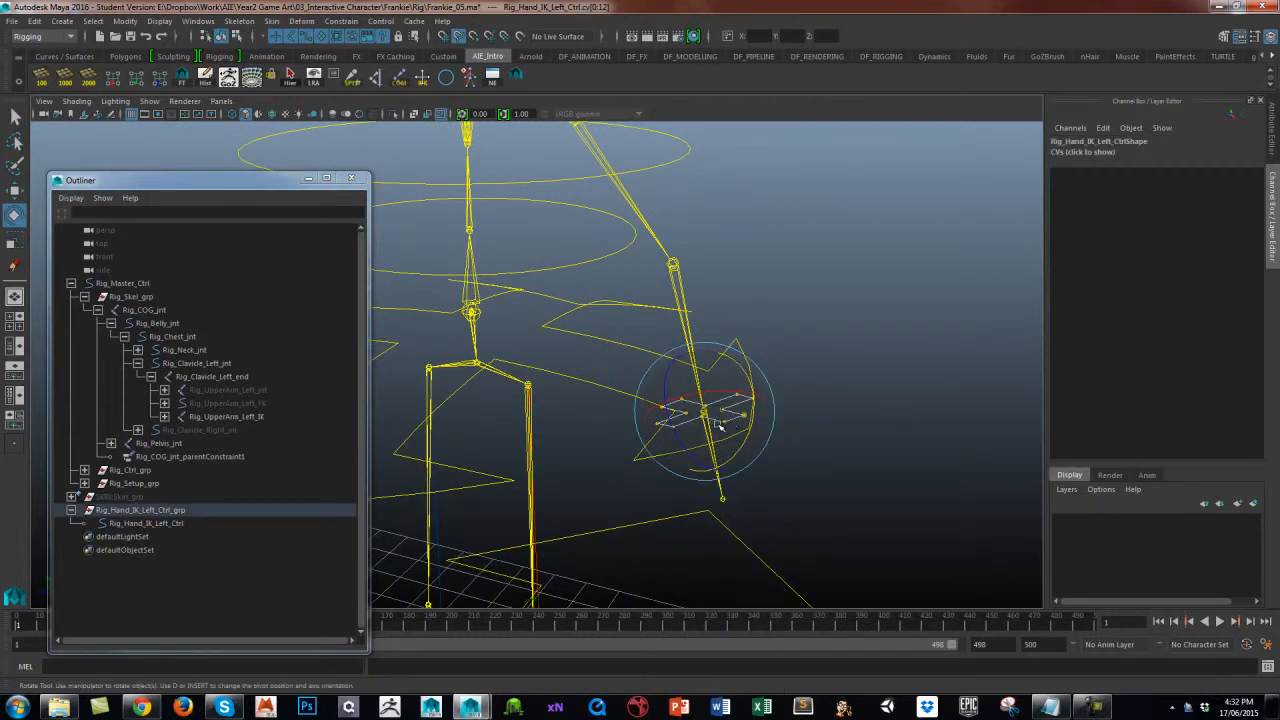
key("r")
left_click_drag(718, 425, 742, 430)
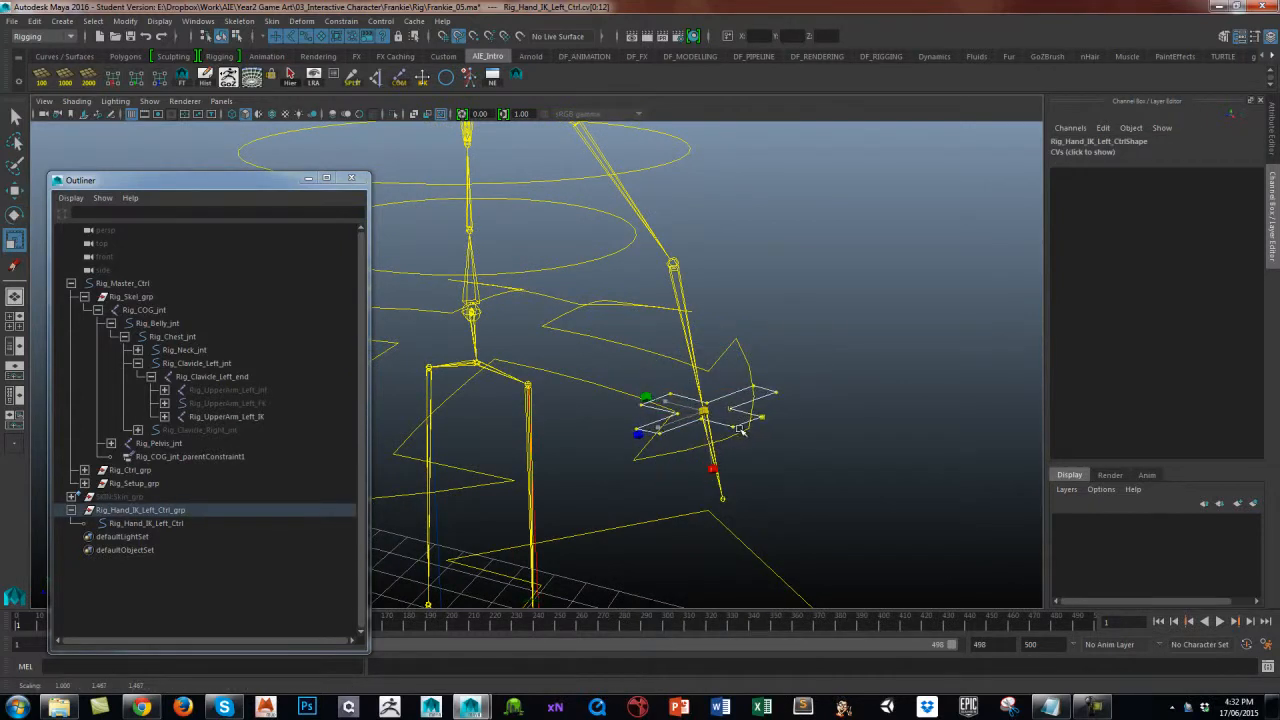
left_click_drag(823, 371, 880, 314, "alt")
left_click(805, 380)
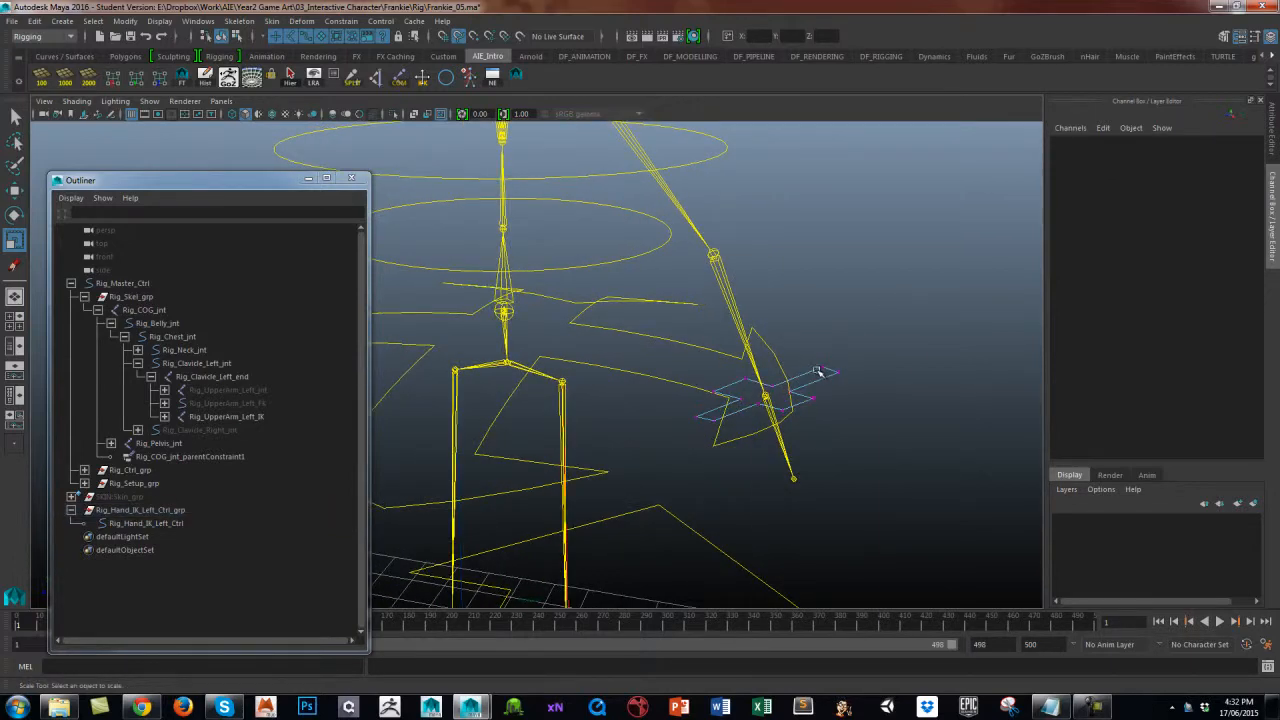
mouse_move(818, 372)
right_mouse_down()
mouse_move(829, 351)
mouse_move(817, 360)
right_mouse_up()
left_click(831, 358)
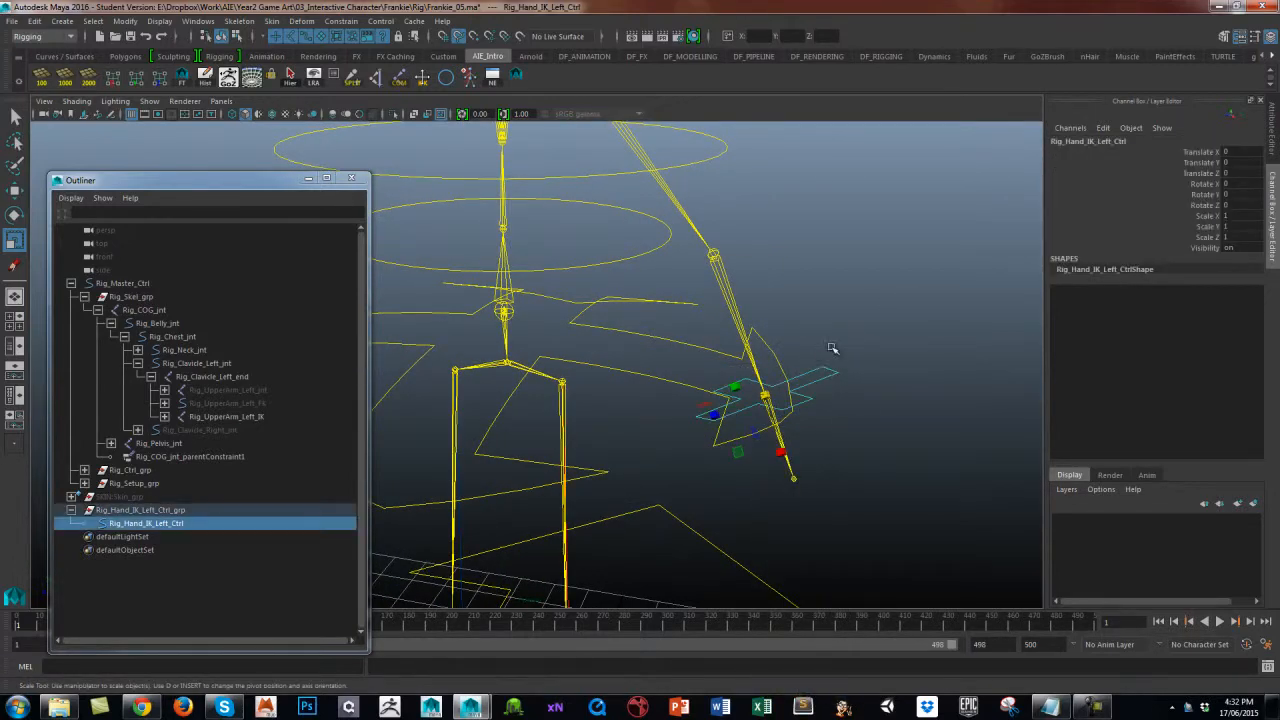
Examine the reshaped left hand IK control and the arm's joint chain from several angles and distances.
left_click_drag(831, 348, 842, 331, "alt")
key("w")
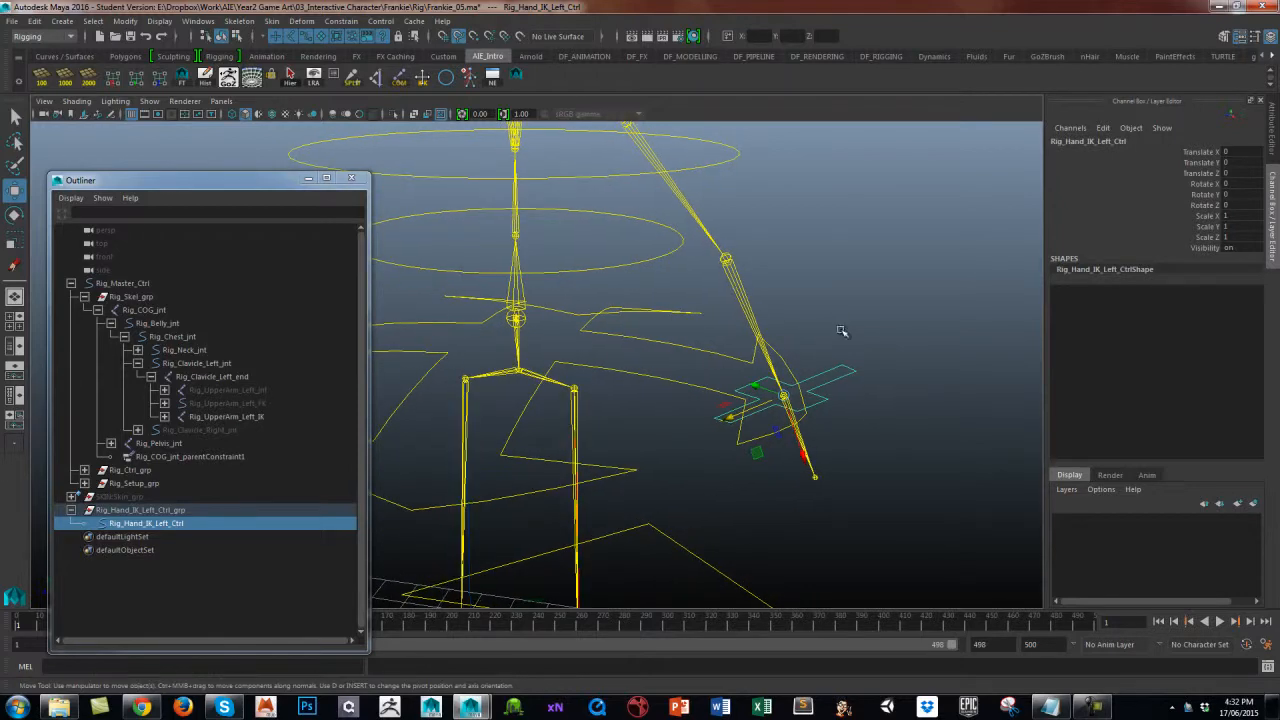
left_click(848, 333)
left_click(831, 365)
middle_click_drag(837, 326, 847, 386, "alt")
right_click_drag(847, 386, 748, 394, "alt")
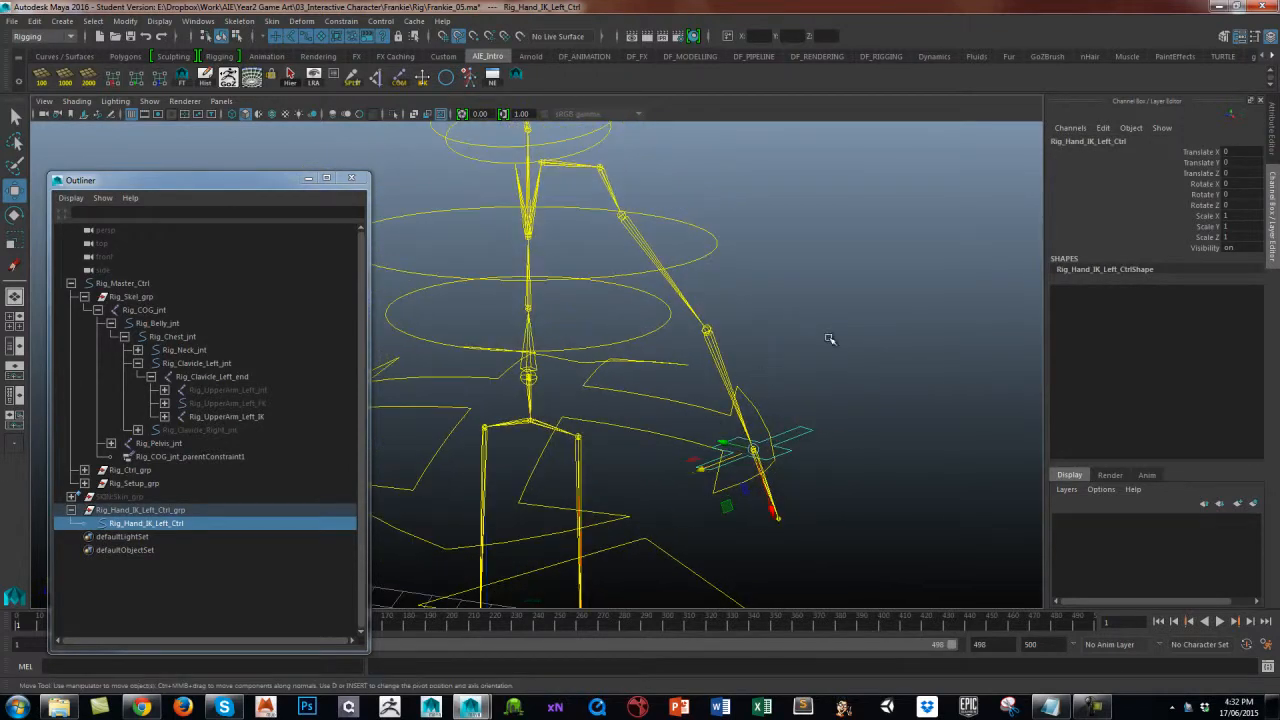
middle_click_drag(889, 350, 889, 323, "alt")
left_click(889, 323)
right_click_drag(899, 420, 802, 442, "alt")
left_click_drag(802, 442, 840, 369, "alt")
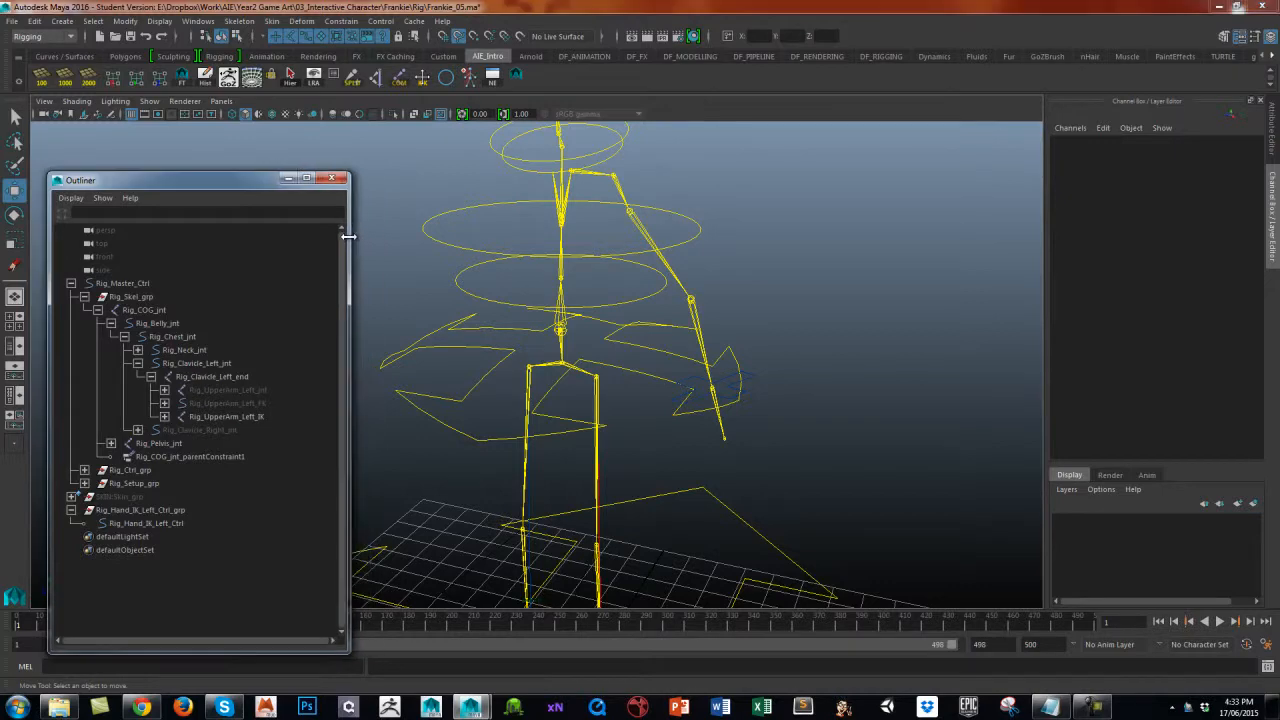
Close the Outliner and create an IK handle from the Rig_UpperArm_Left_IK joint to the left hand IK joint.
left_click(351, 178)
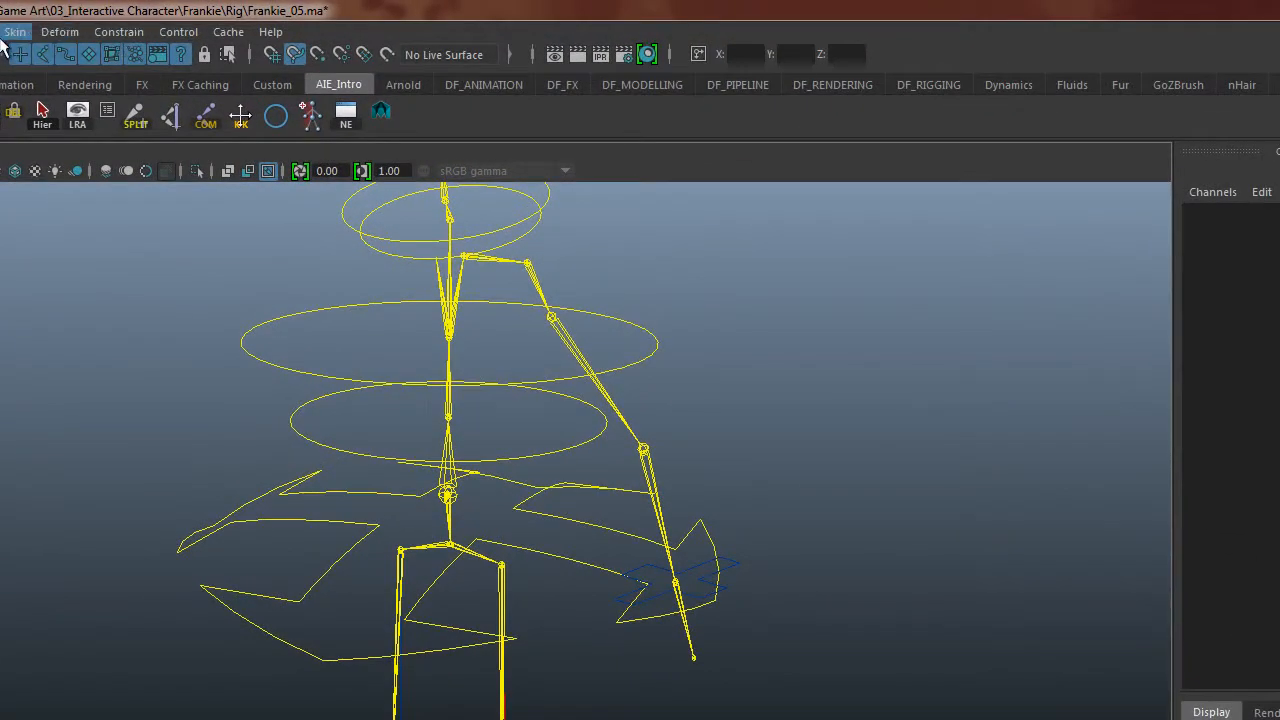
left_click(3, 31)
mouse_move(100, 250)
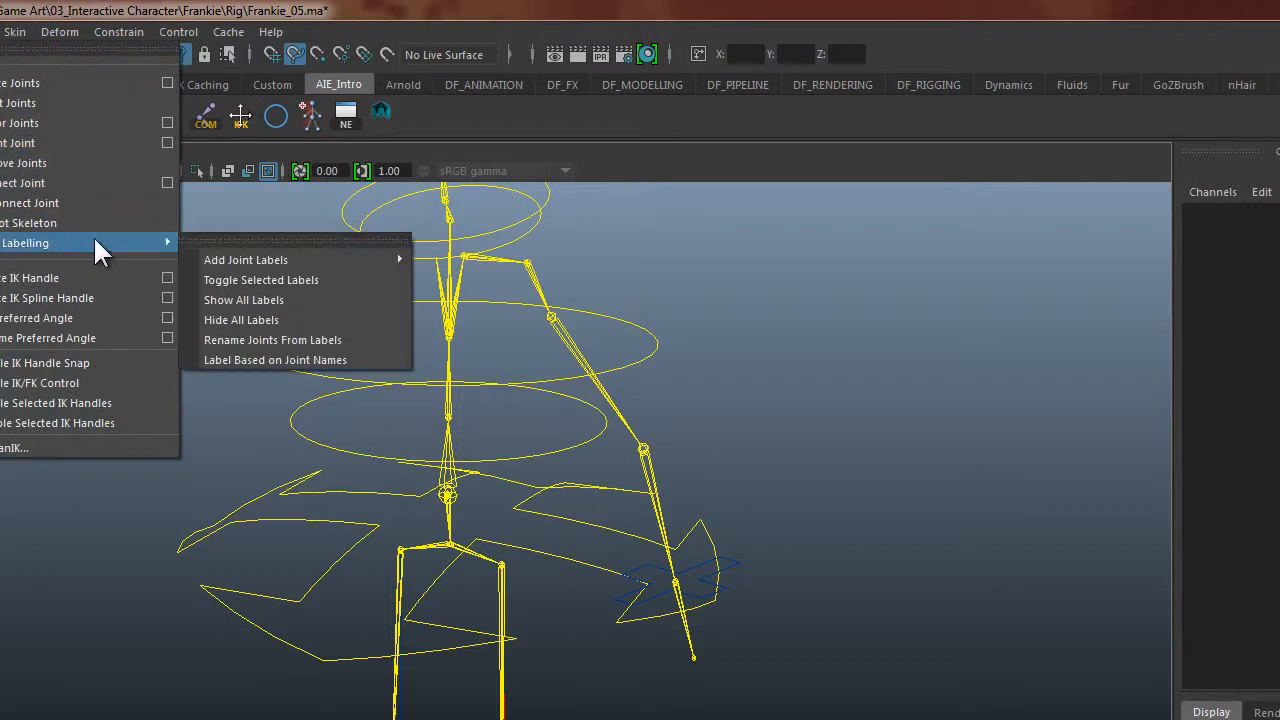
left_click(167, 279)
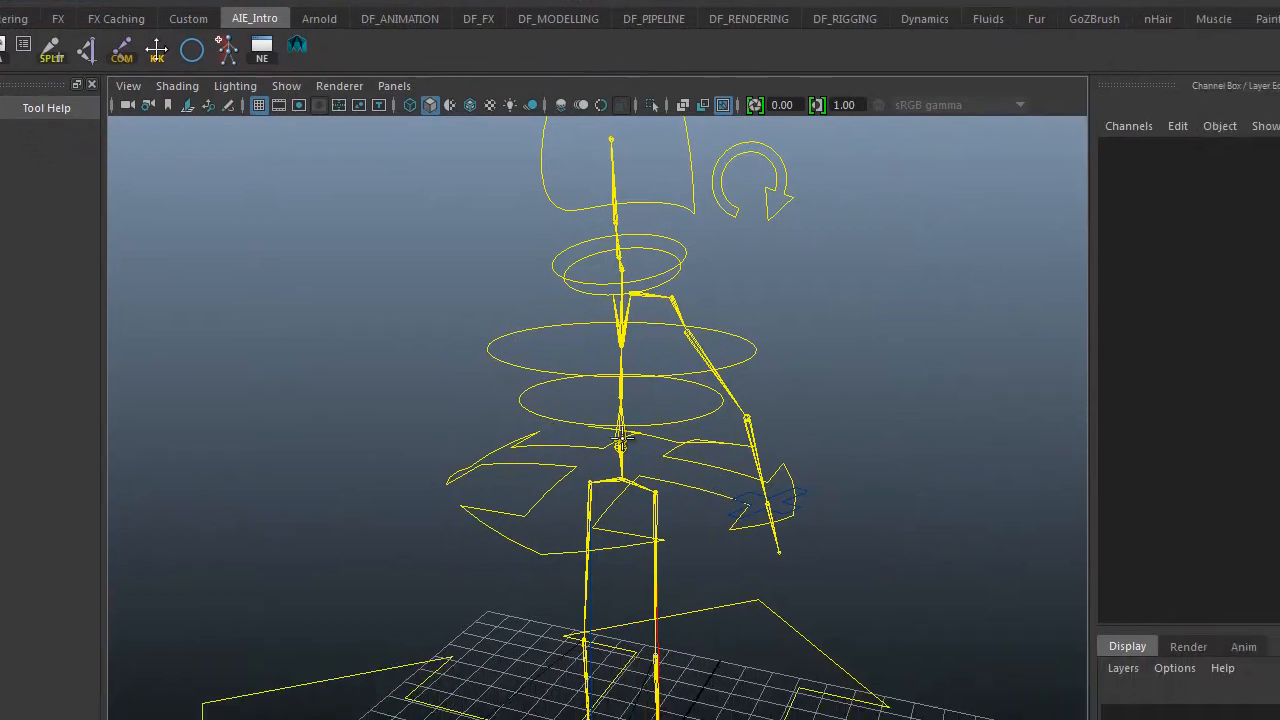
middle_click_drag(762, 471, 672, 538, "alt")
right_click_drag(672, 538, 880, 546, "alt")
middle_click_drag(880, 546, 851, 499, "alt")
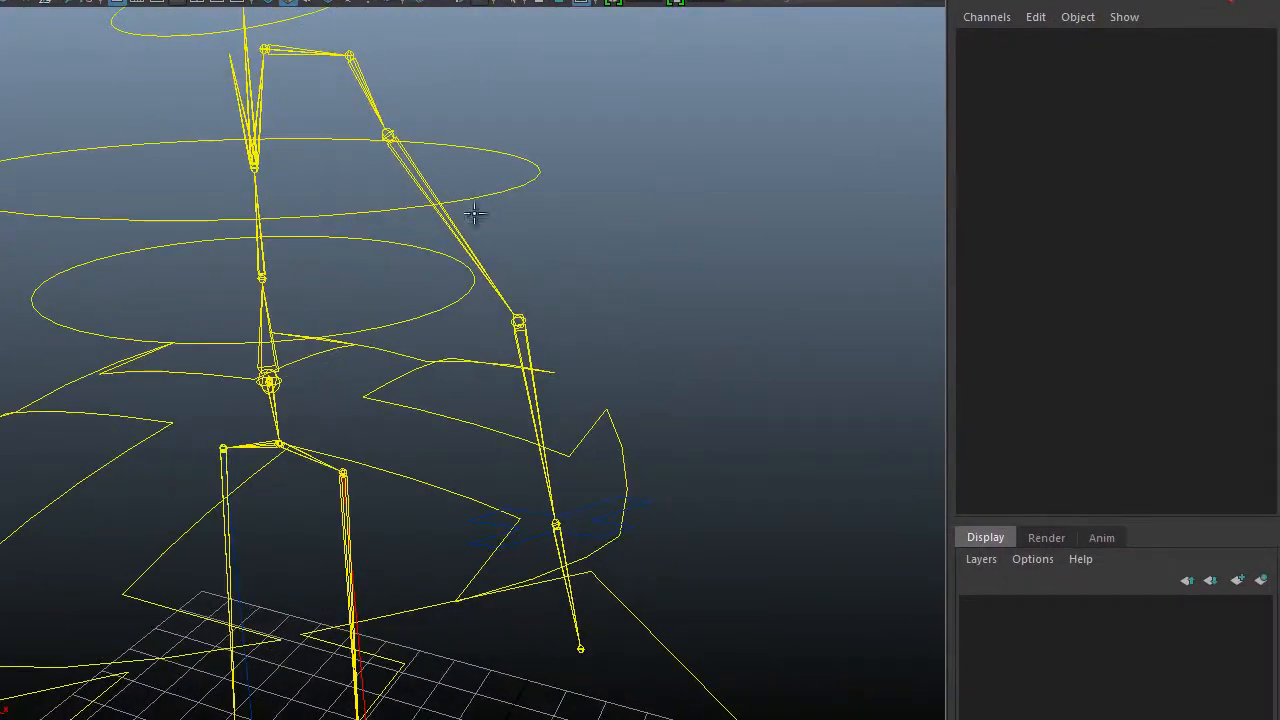
left_click(386, 132)
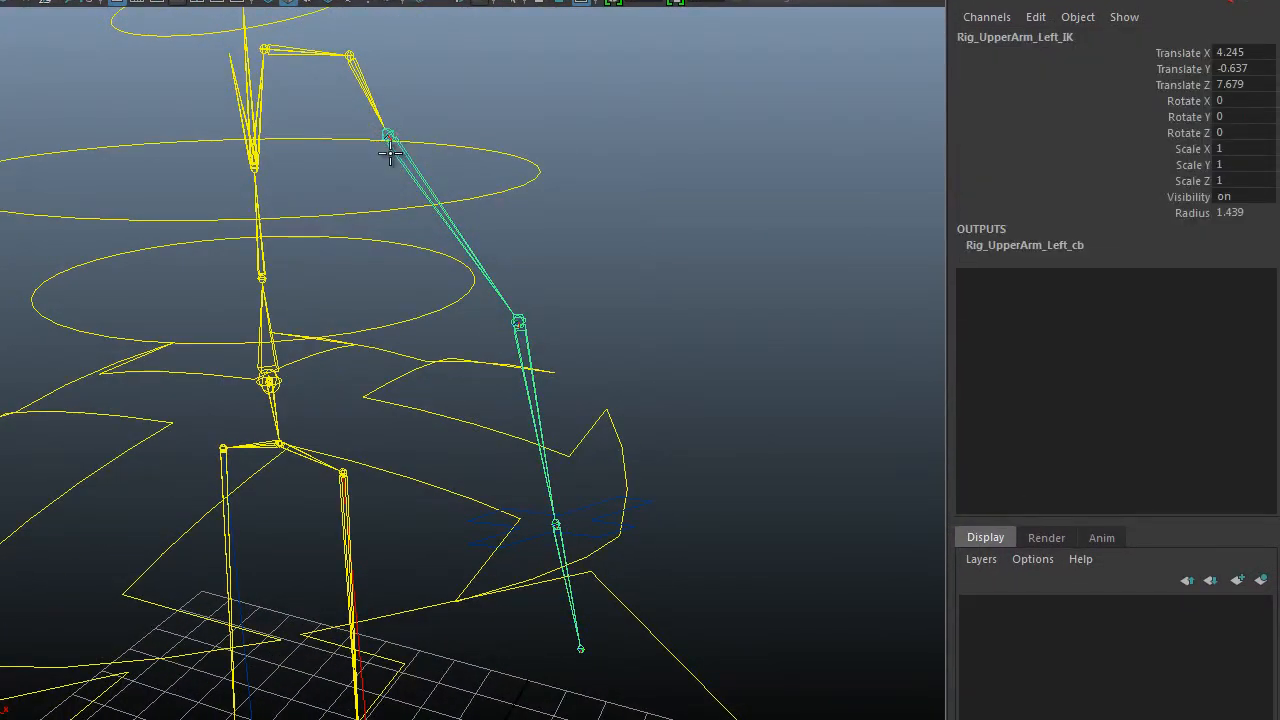
left_click(556, 524)
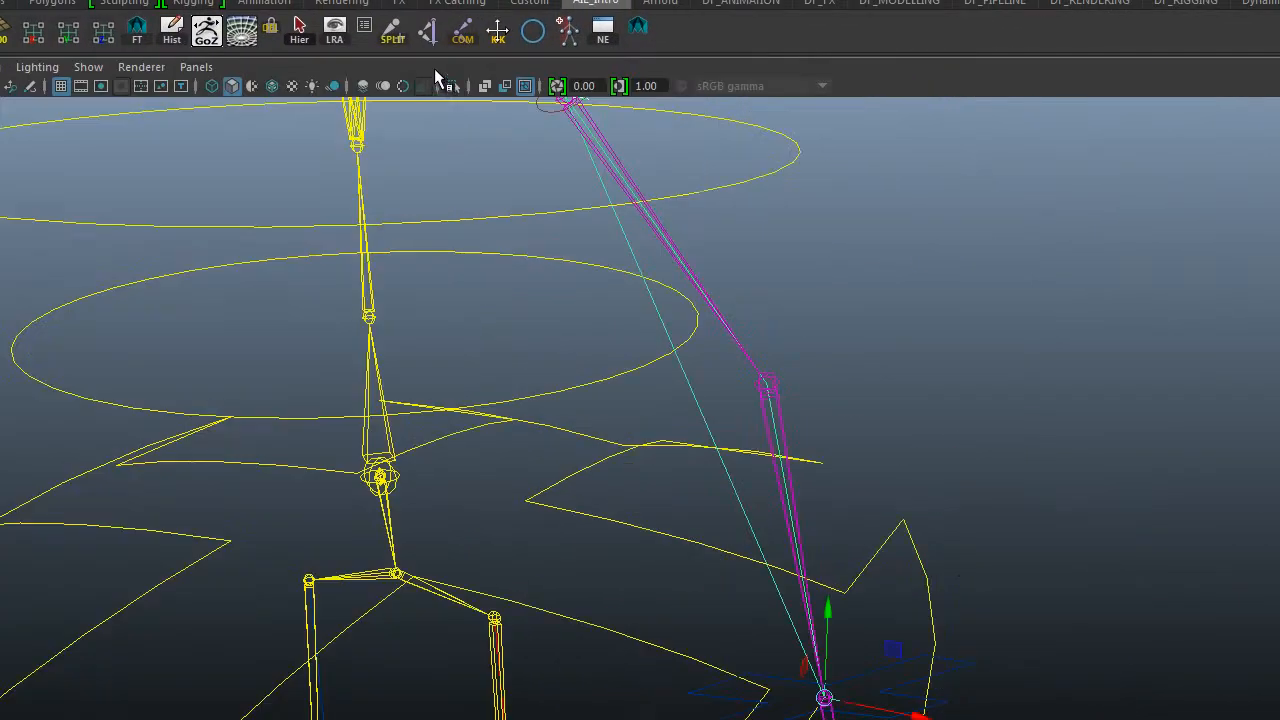
Reopen the Outliner and rename ikHandle1 as Rig_Hand_Left_ikh.
key("shift+o")
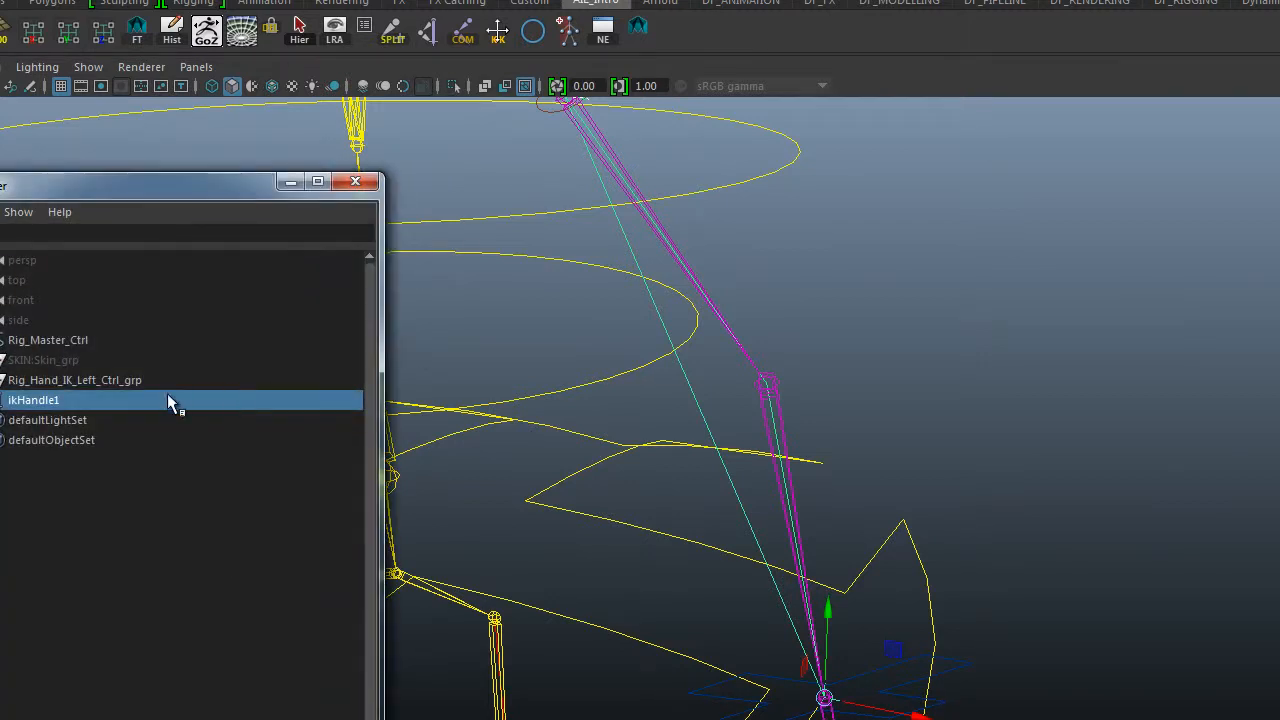
double_click(70, 400)
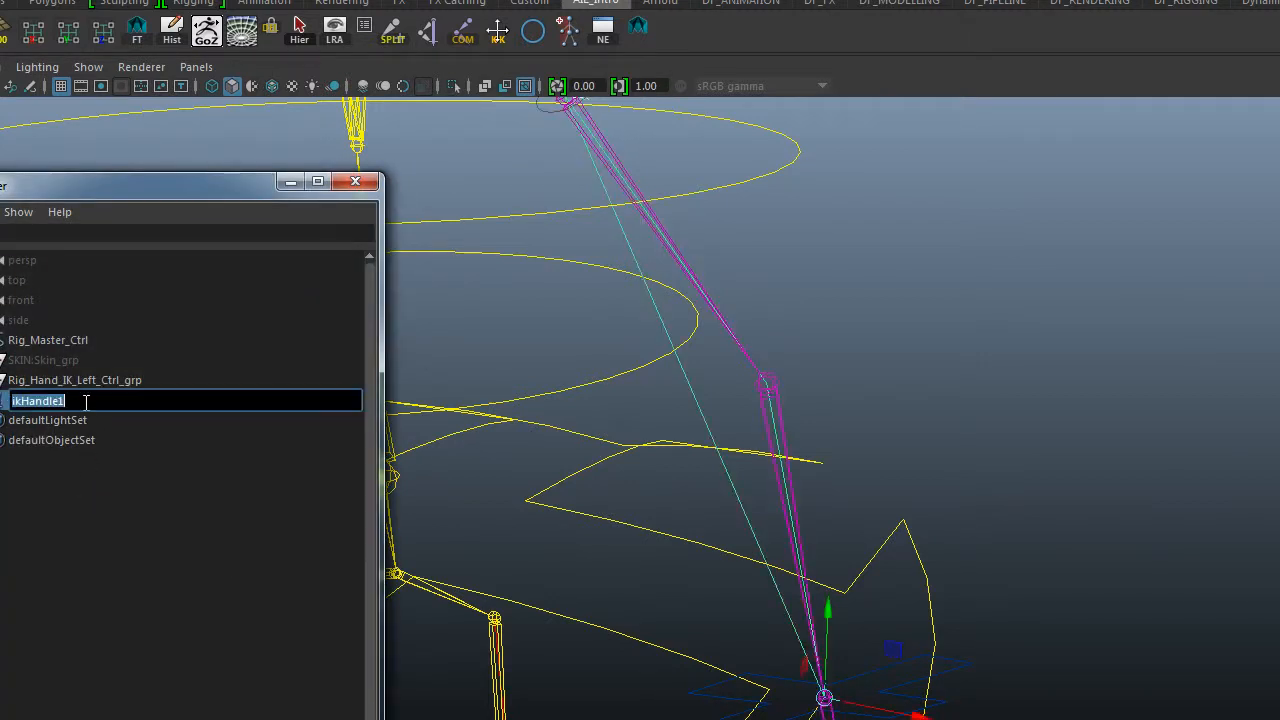
type("Rig_")
key("Return")
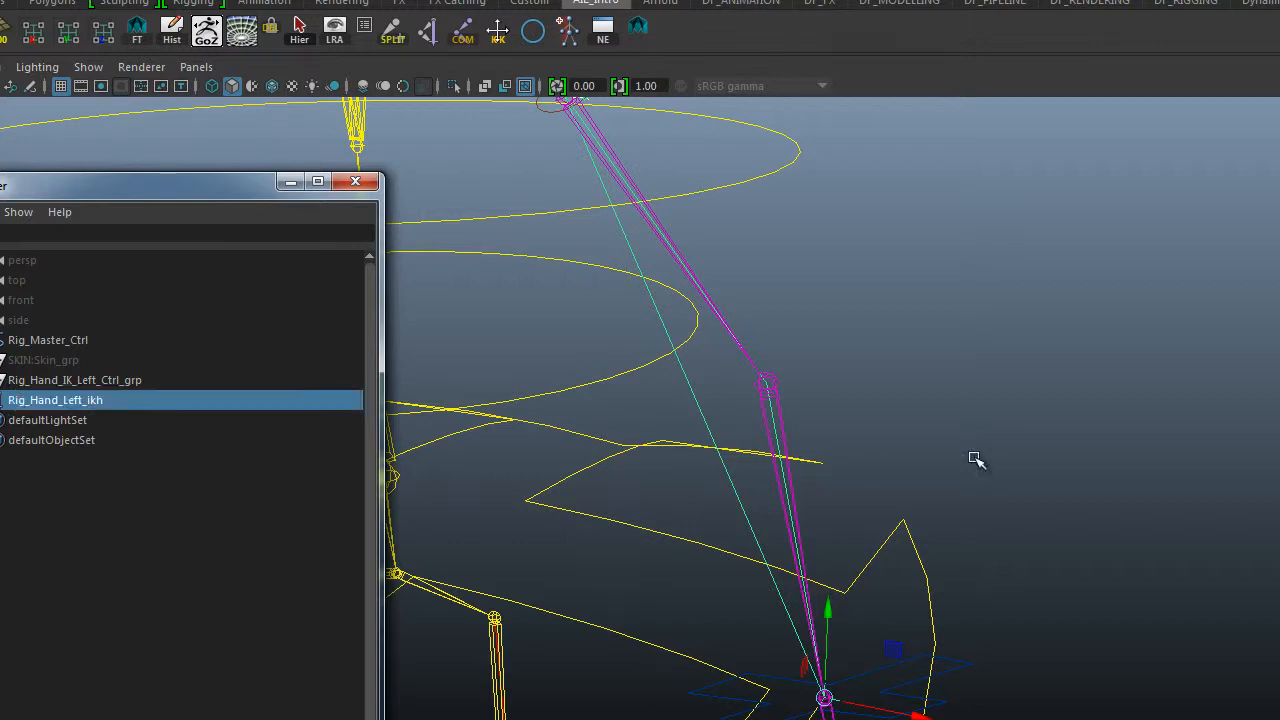
Open the IK Handle tool's options, close the Outliner, and set the current solver to Single-Chain Solver.
middle_click_drag(940, 605, 1056, 468, "alt")
right_click_drag(1056, 468, 809, 566, "alt")
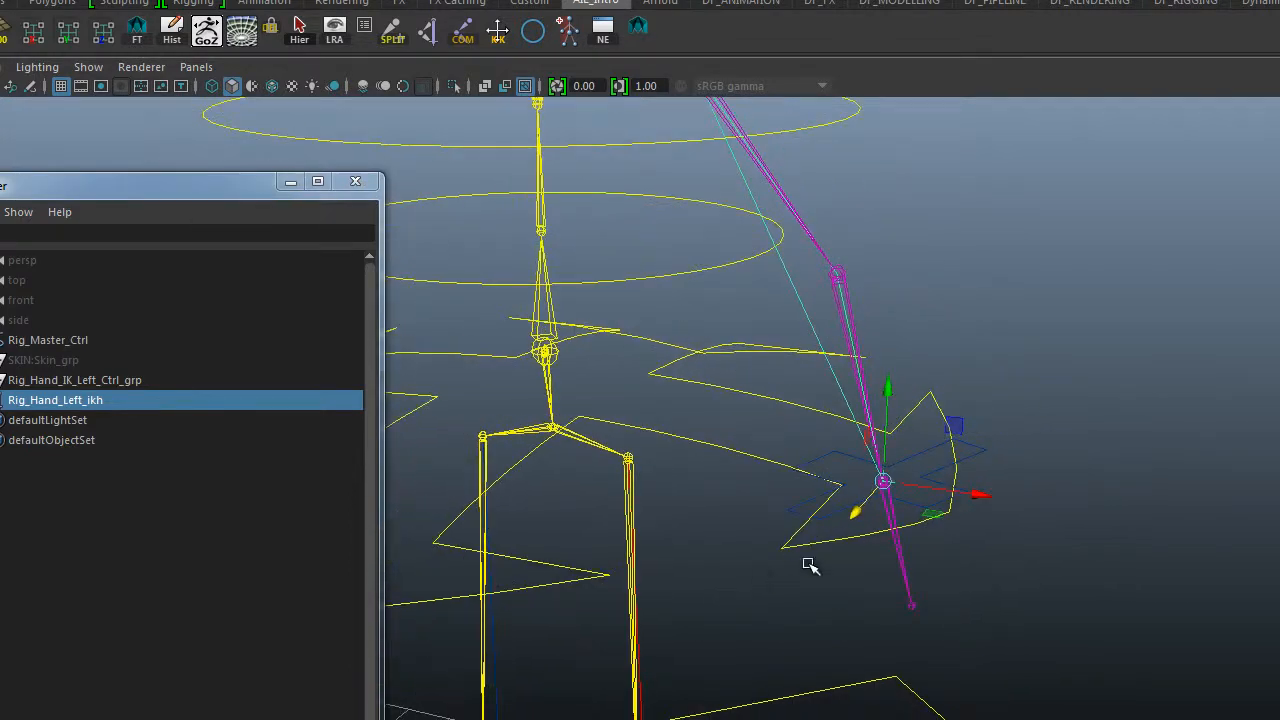
middle_click_drag(809, 566, 777, 579, "alt")
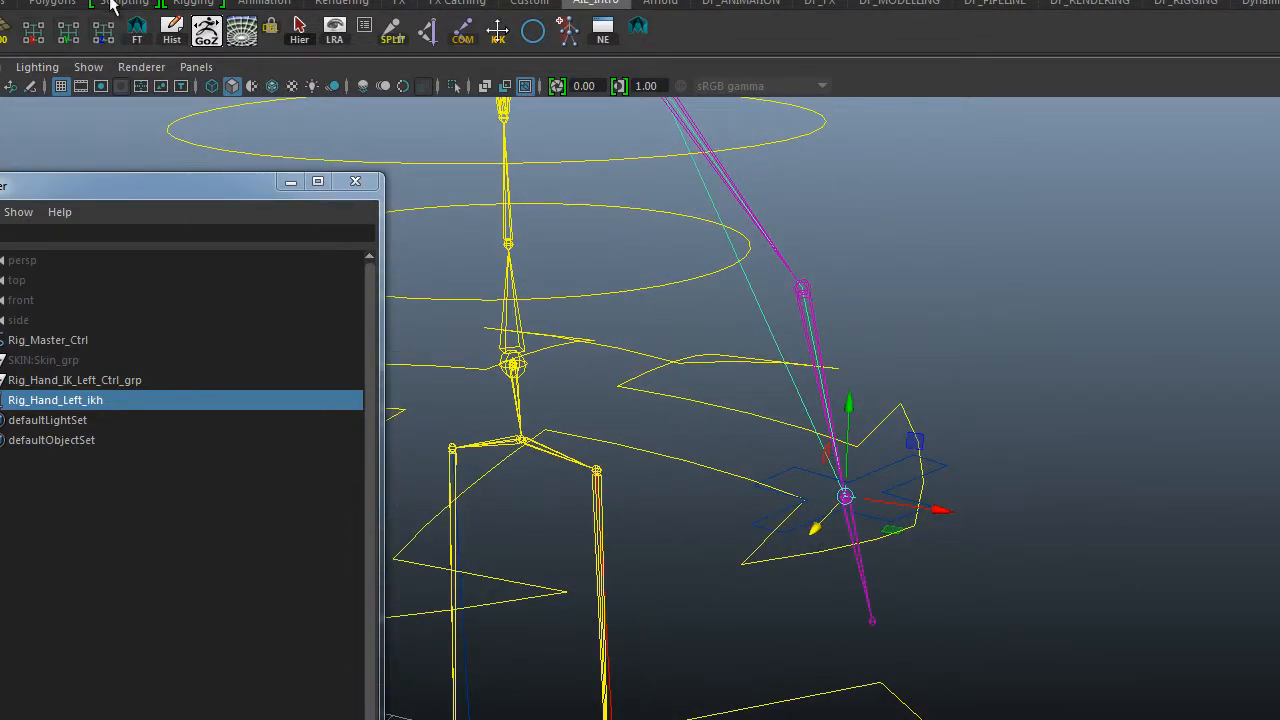
left_click(914, 316)
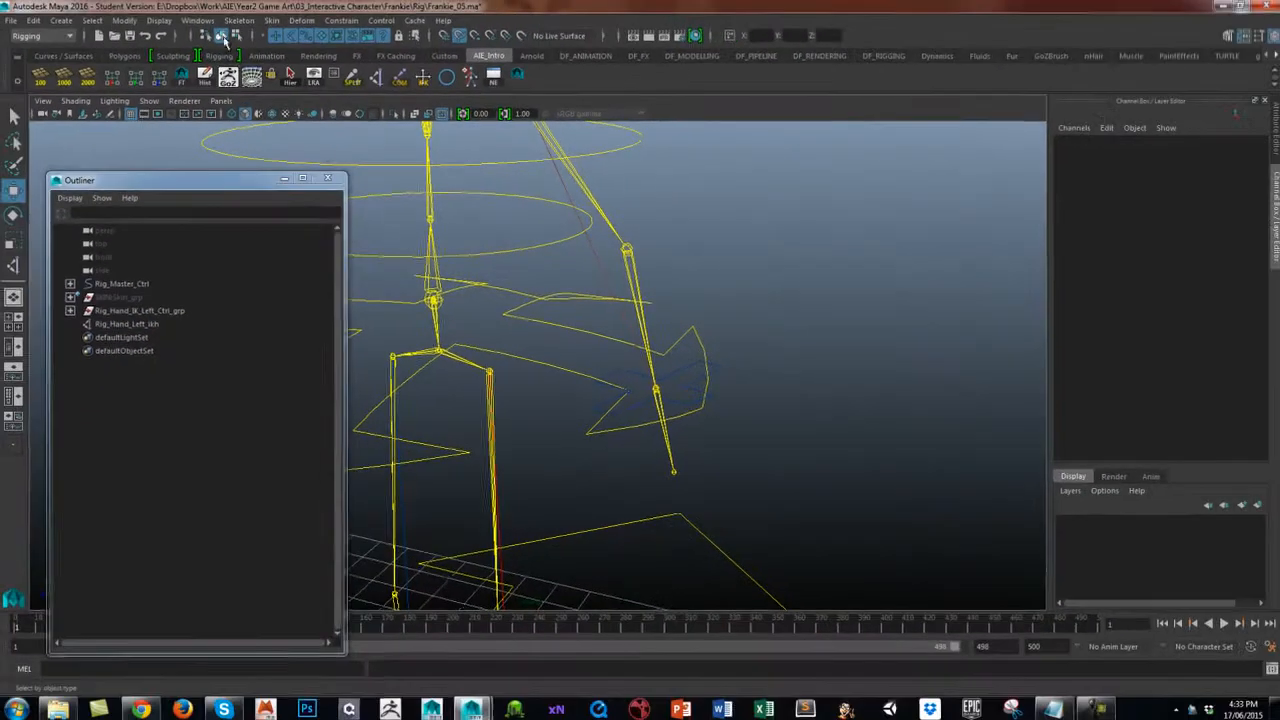
left_click(239, 21)
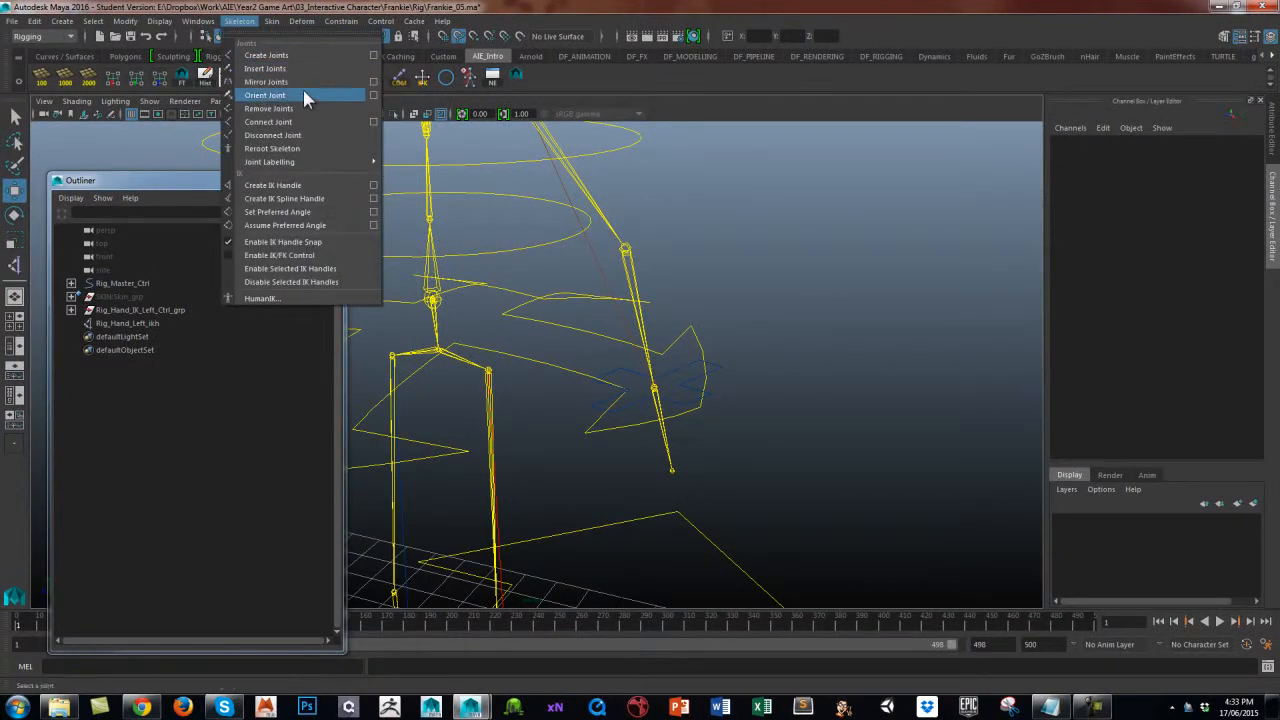
left_click(373, 186)
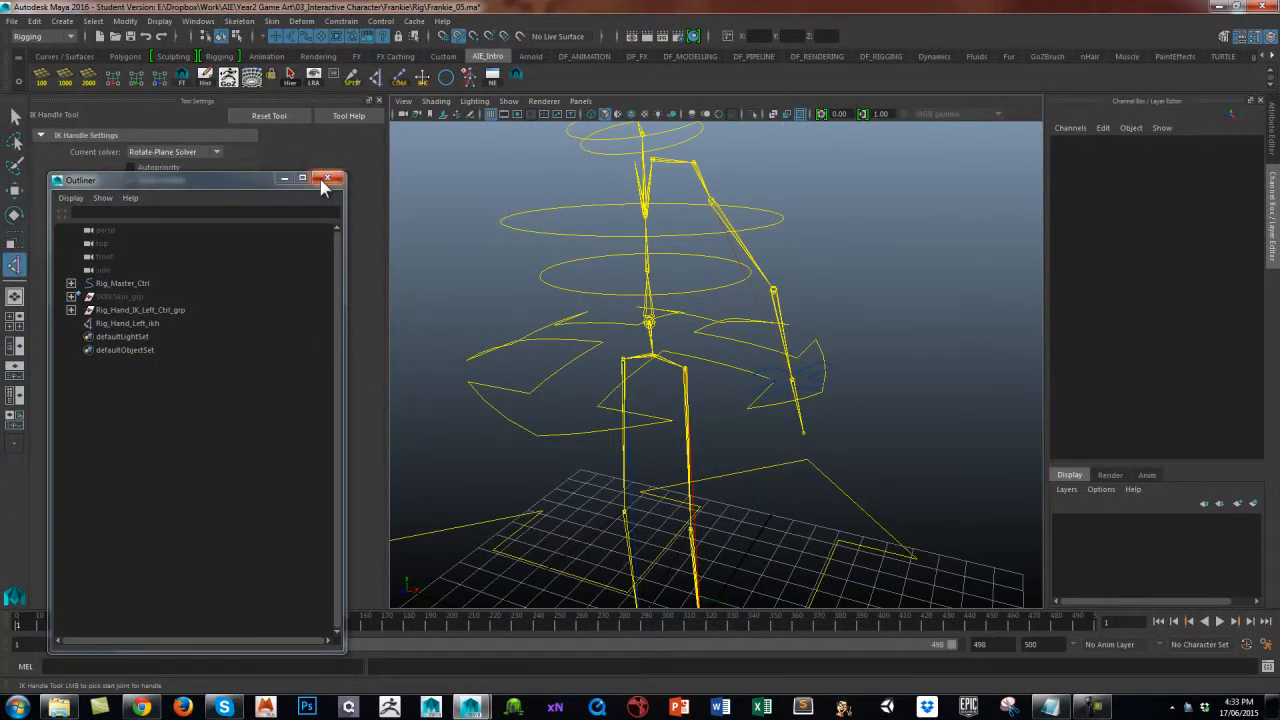
left_click(325, 182)
left_click(175, 151)
left_click(177, 170)
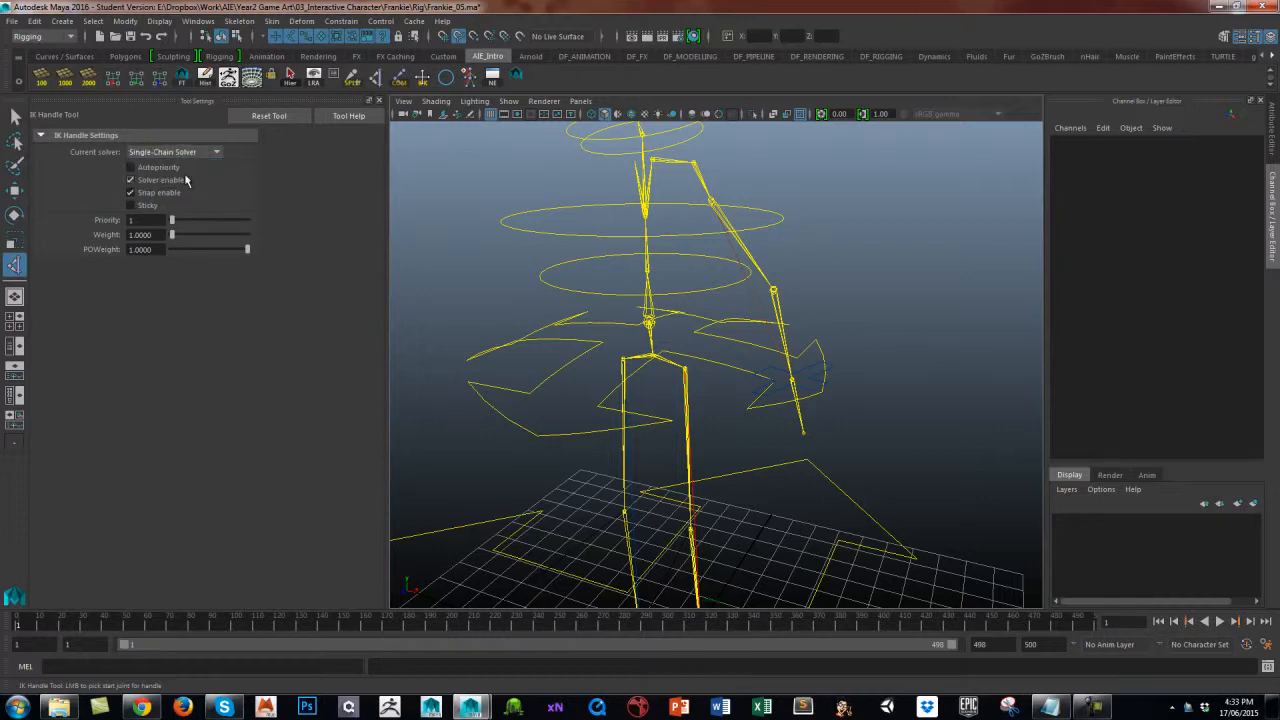
Create a single-chain IK handle from the left hand joint to the joint at the end of the hand.
middle_click_drag(701, 383, 585, 374, "alt")
right_click_drag(585, 374, 843, 414, "alt")
middle_click_drag(843, 414, 915, 386, "alt")
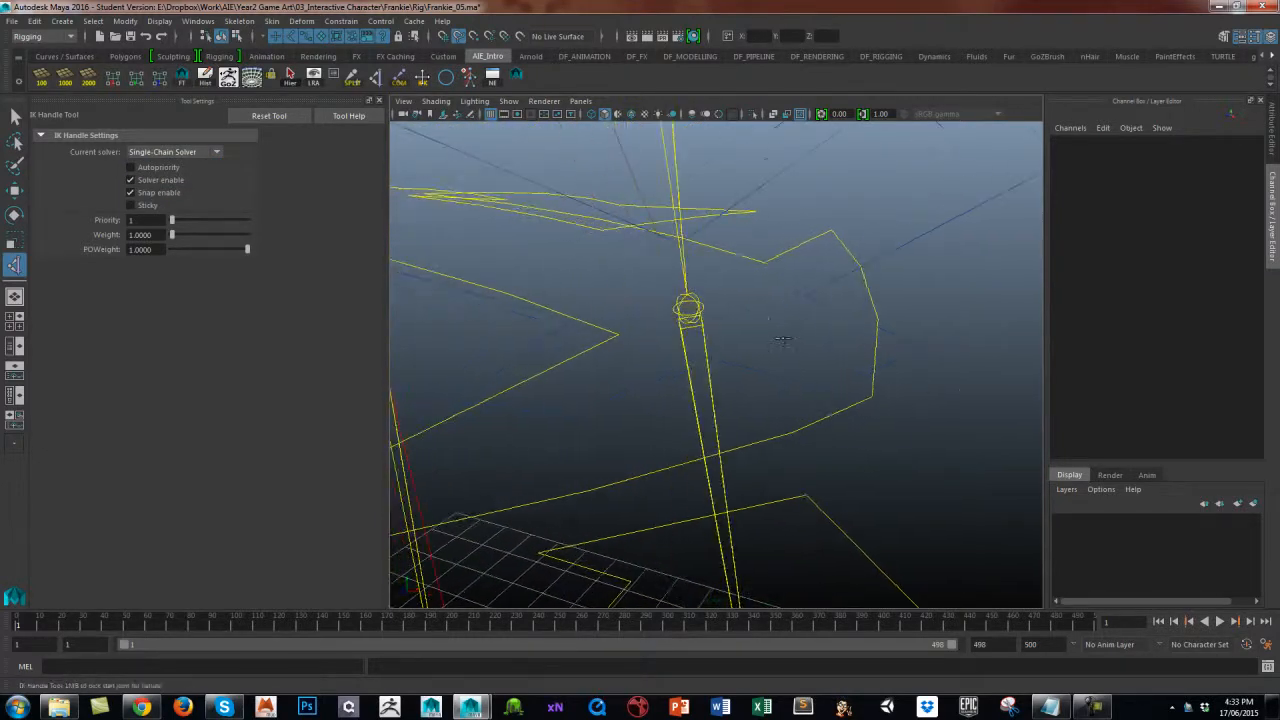
left_click(690, 320)
right_click_drag(690, 322, 738, 493, "alt")
left_click(727, 458)
key("w")
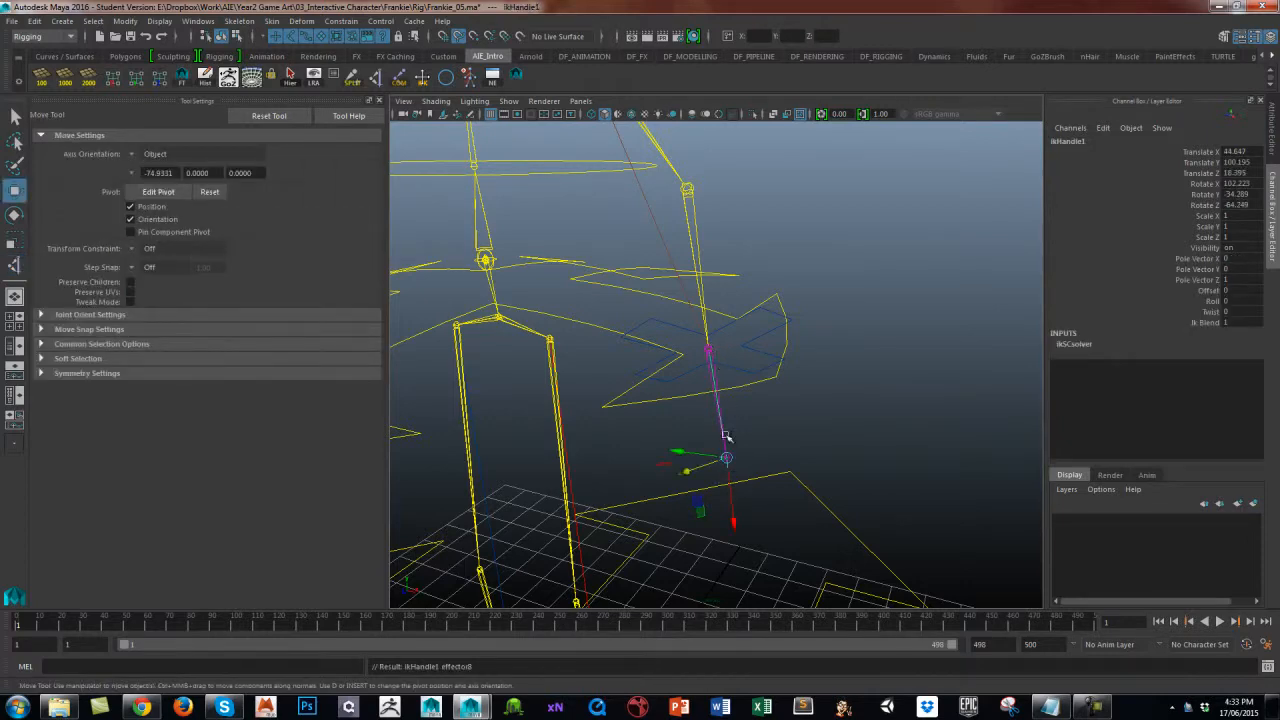
Close the tool settings, reopen the Outliner, and rename ikHandle1 as Rig_HandEnd_Left_ikh.
left_click(379, 100)
key("shift+o")
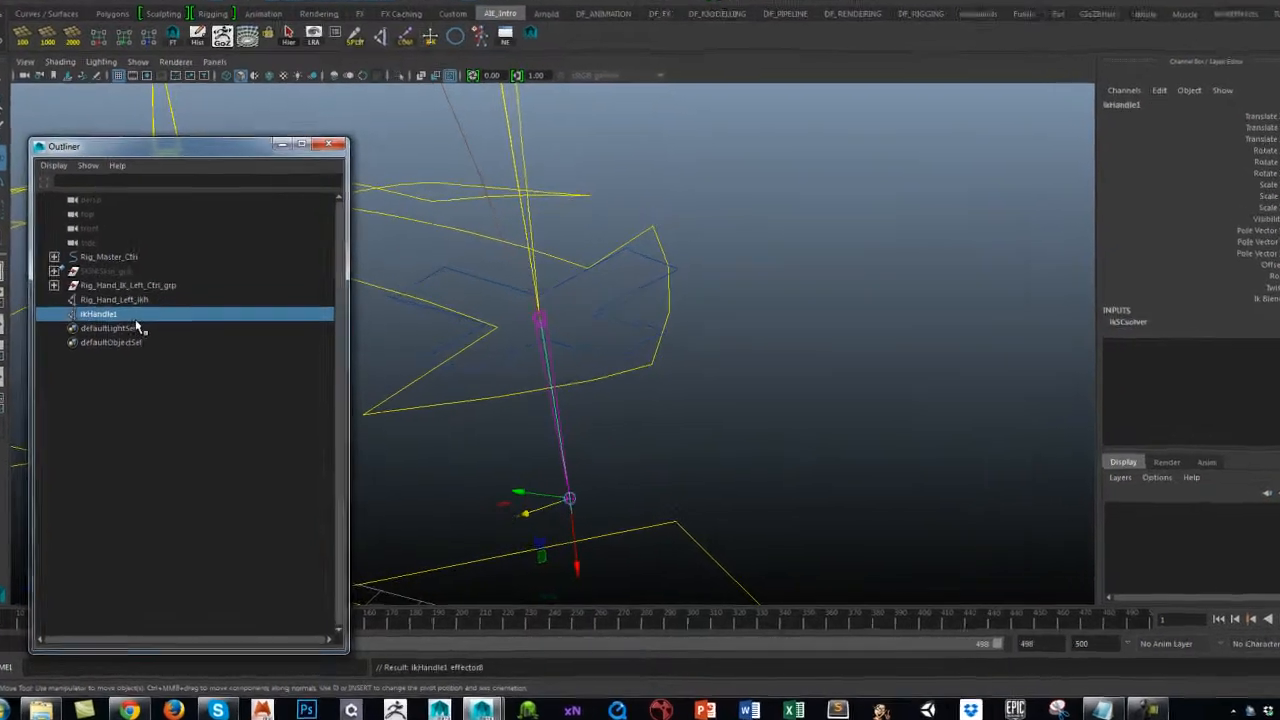
double_click(150, 337)
key("BackSpace")
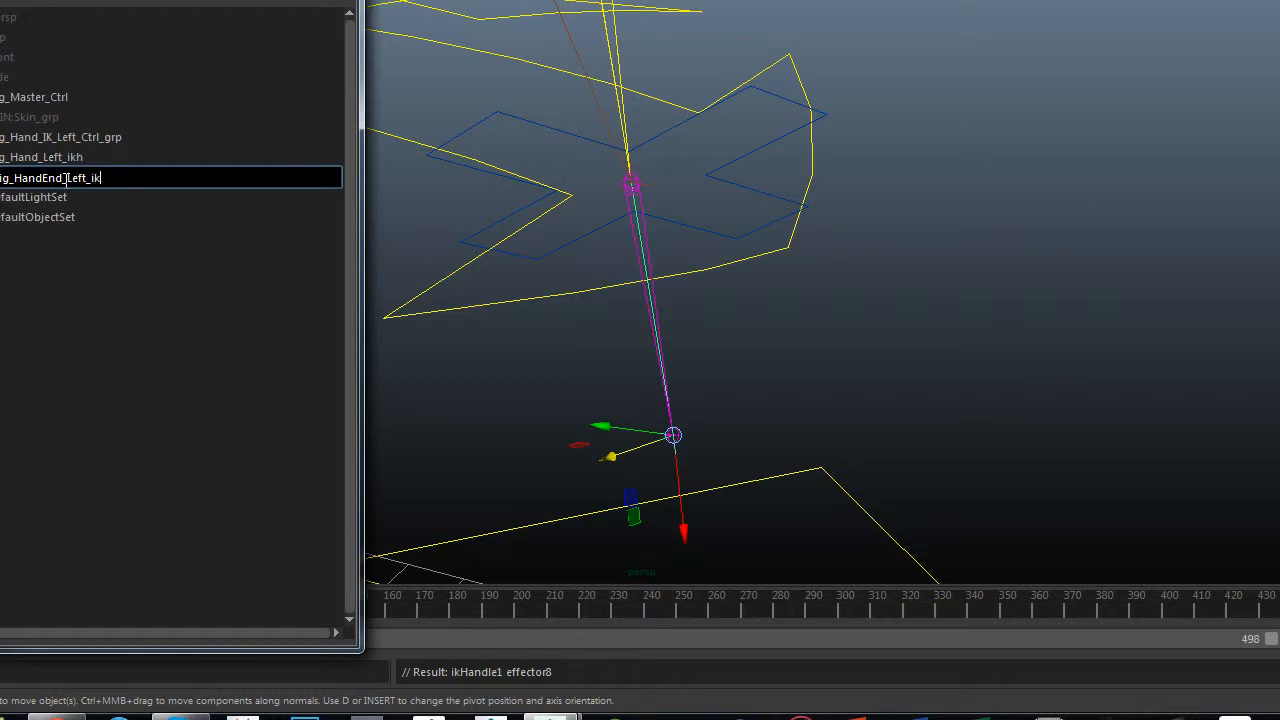
type("h")
key("Return")
Group Rig_Hand_Left_ikh and Rig_HandEnd_Left_ikh together.
right_click_drag(968, 259, 570, 320, "alt")
middle_click_drag(570, 320, 848, 296, "alt")
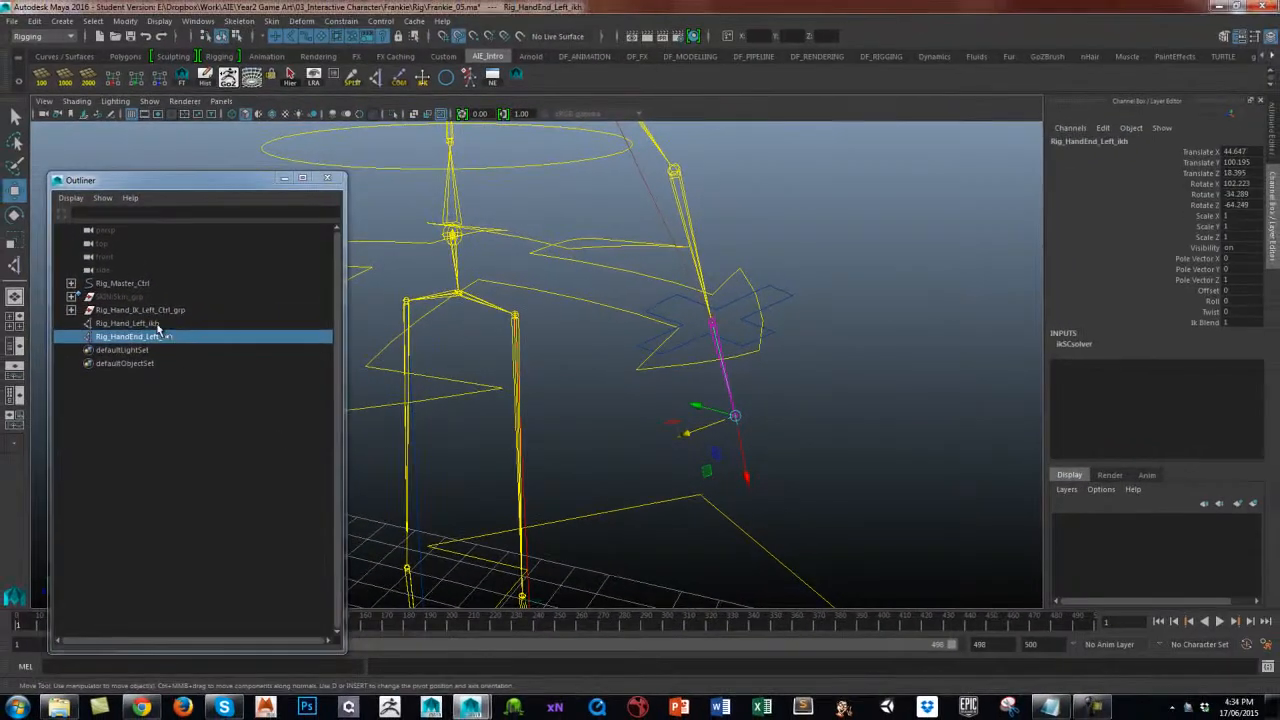
left_click(150, 324)
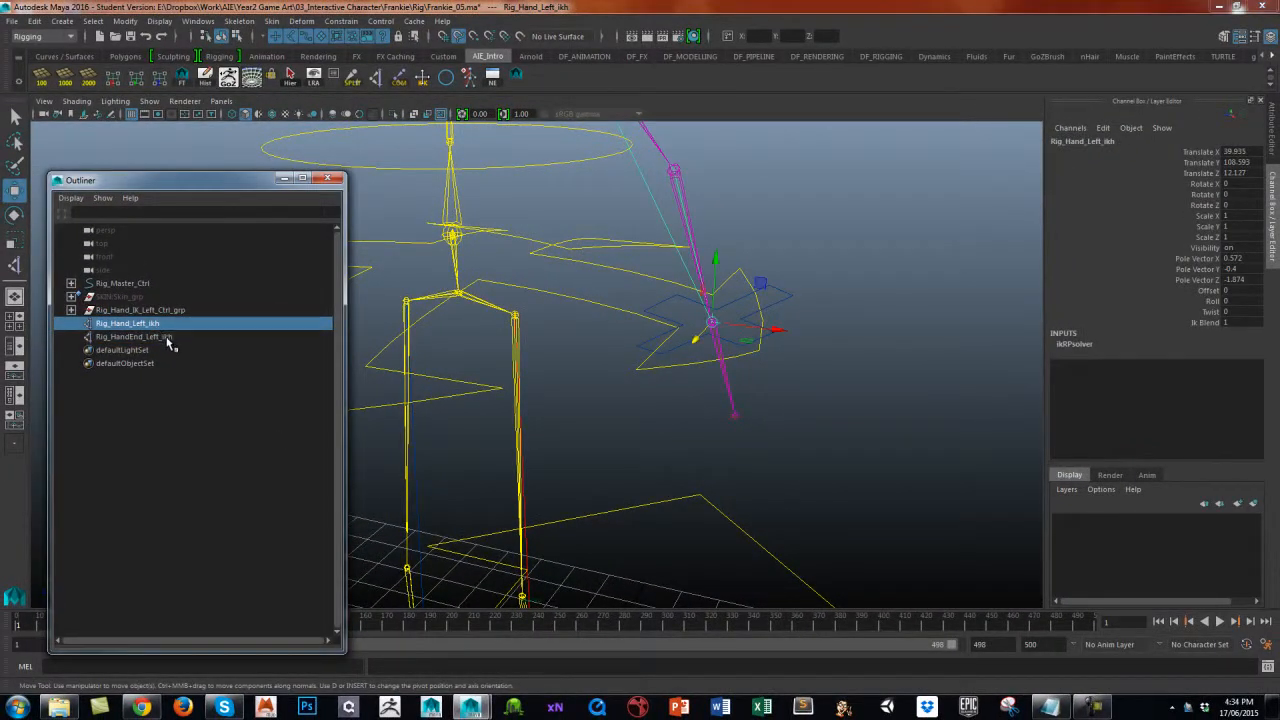
left_click(167, 336, "ctrl")
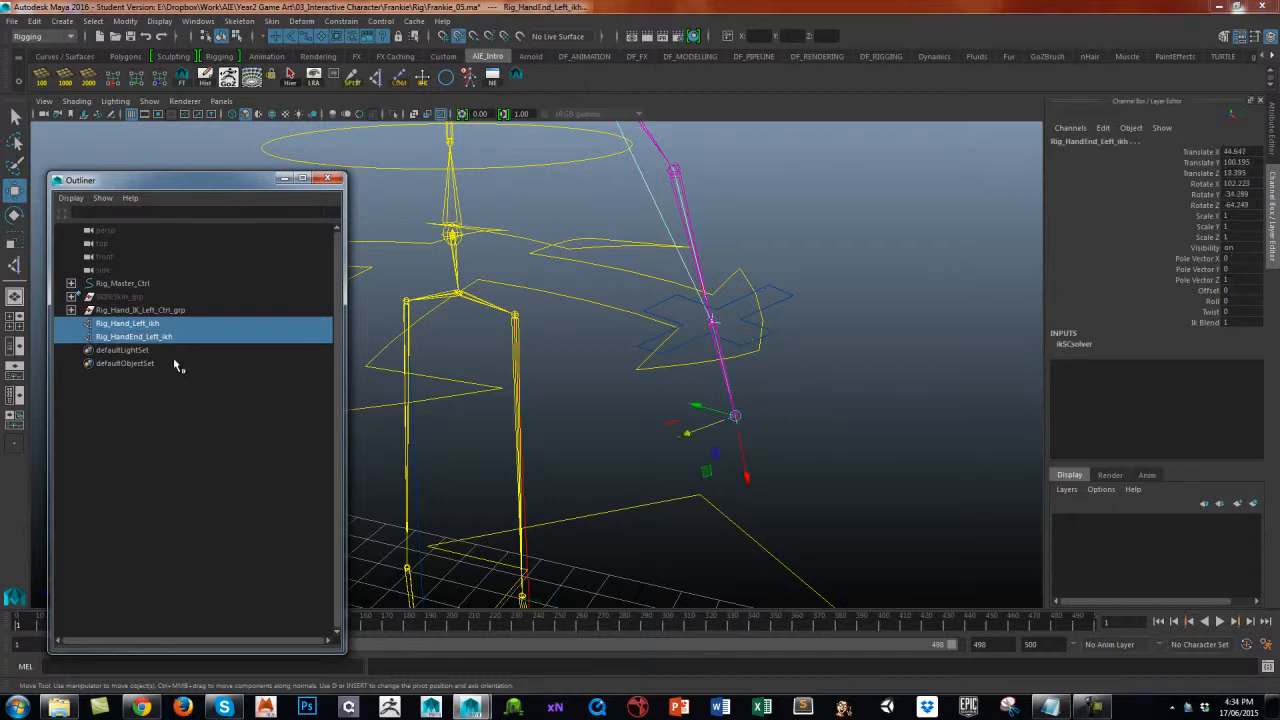
key("ctrl+g")
Move the new IK handle group's pivot from the origin to the left hand joint.
left_click_drag(630, 480, 658, 445, "alt")
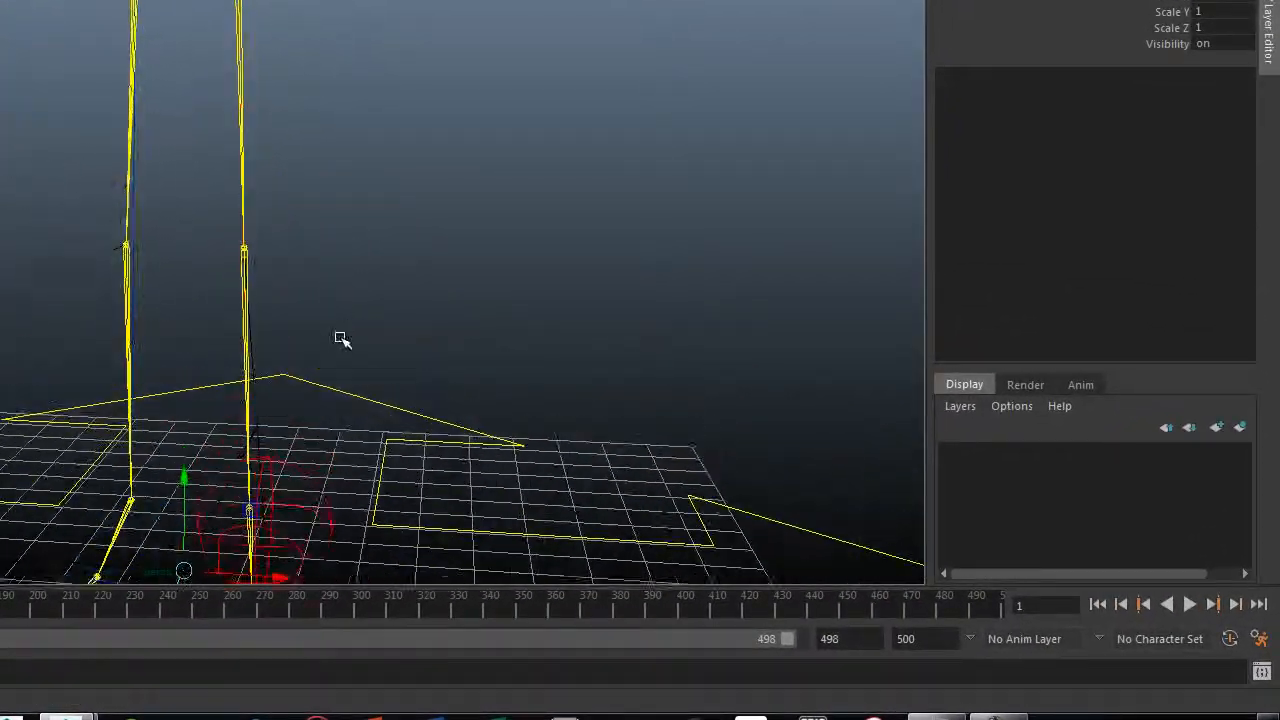
left_click_drag(340, 340, 409, 166, "alt")
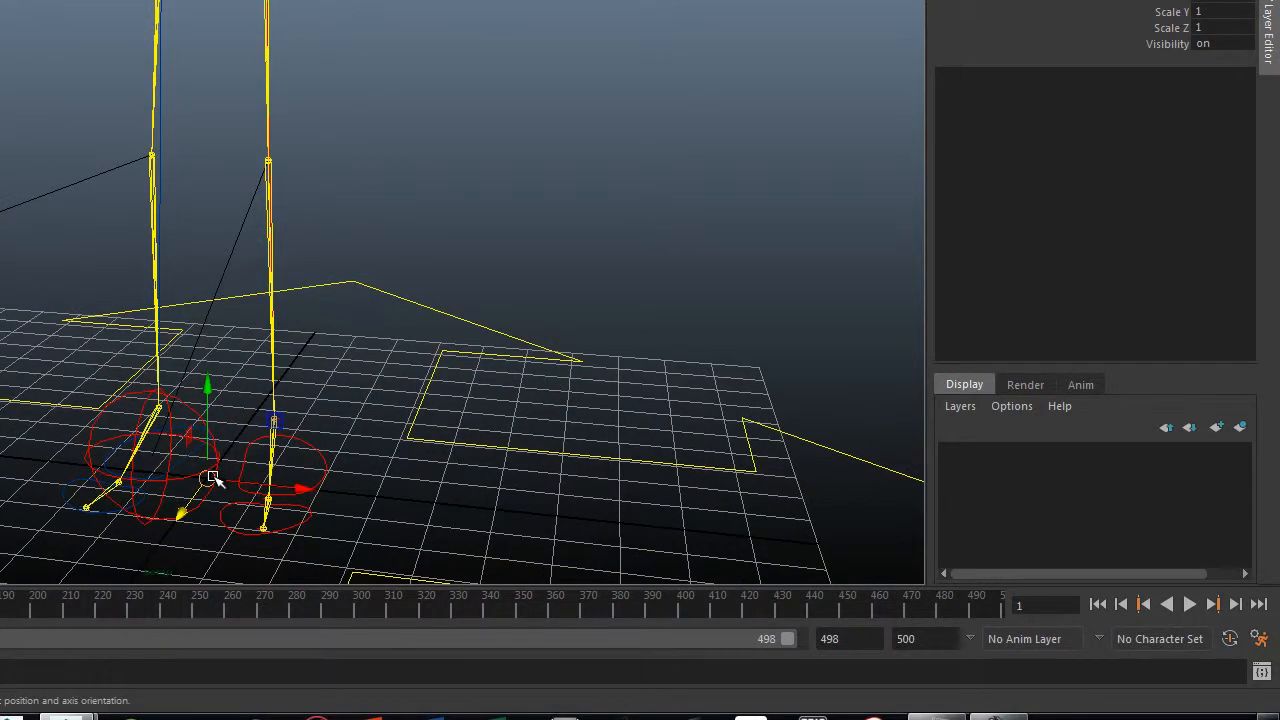
left_click_drag(210, 478, 423, 260, "alt")
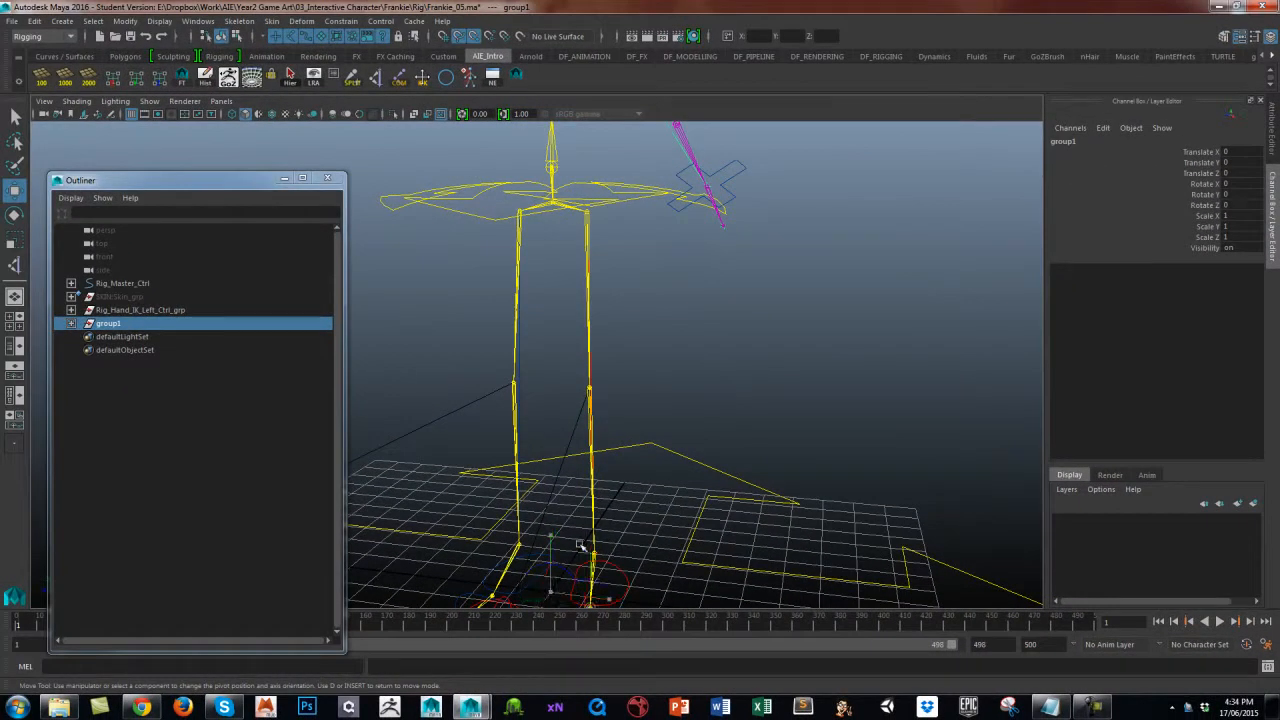
left_click_drag(723, 220, 717, 187)
middle_click_drag(755, 280, 733, 386, "alt")
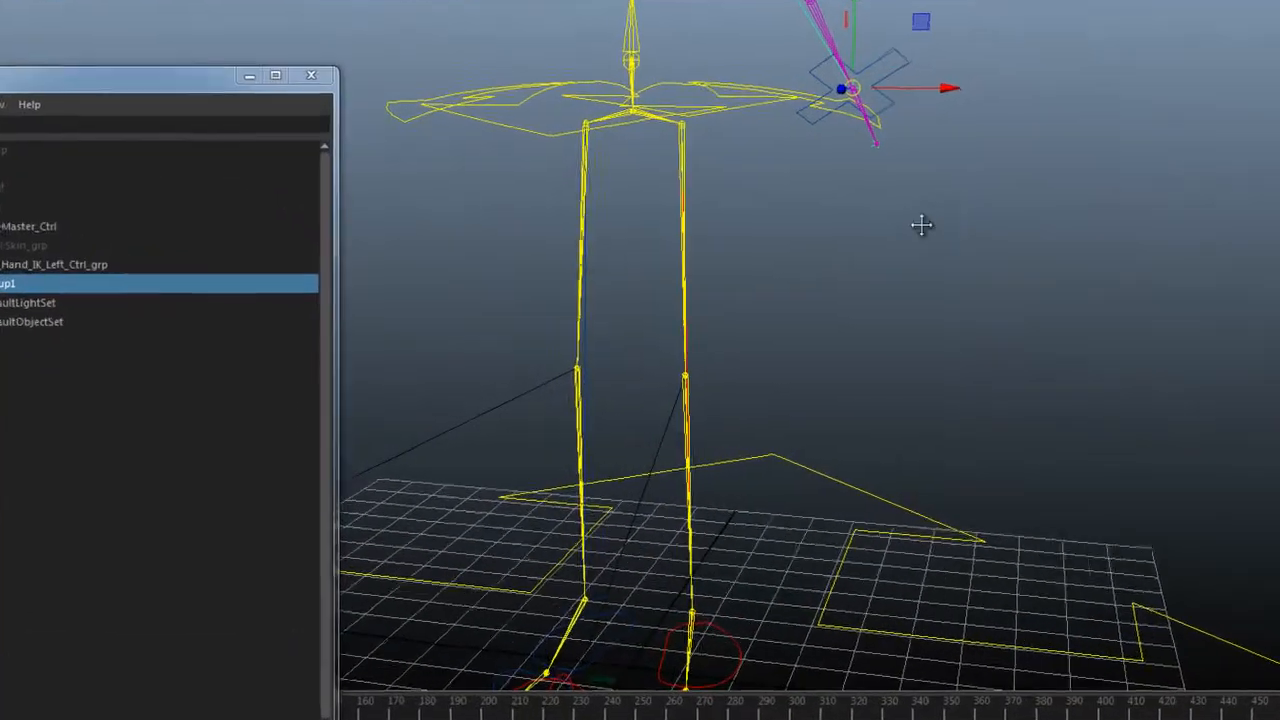
Rename group1 as Rig_Hand_Left_ikh_grp.
right_click_drag(916, 372, 1006, 363, "alt")
middle_click_drag(1006, 363, 940, 460, "alt")
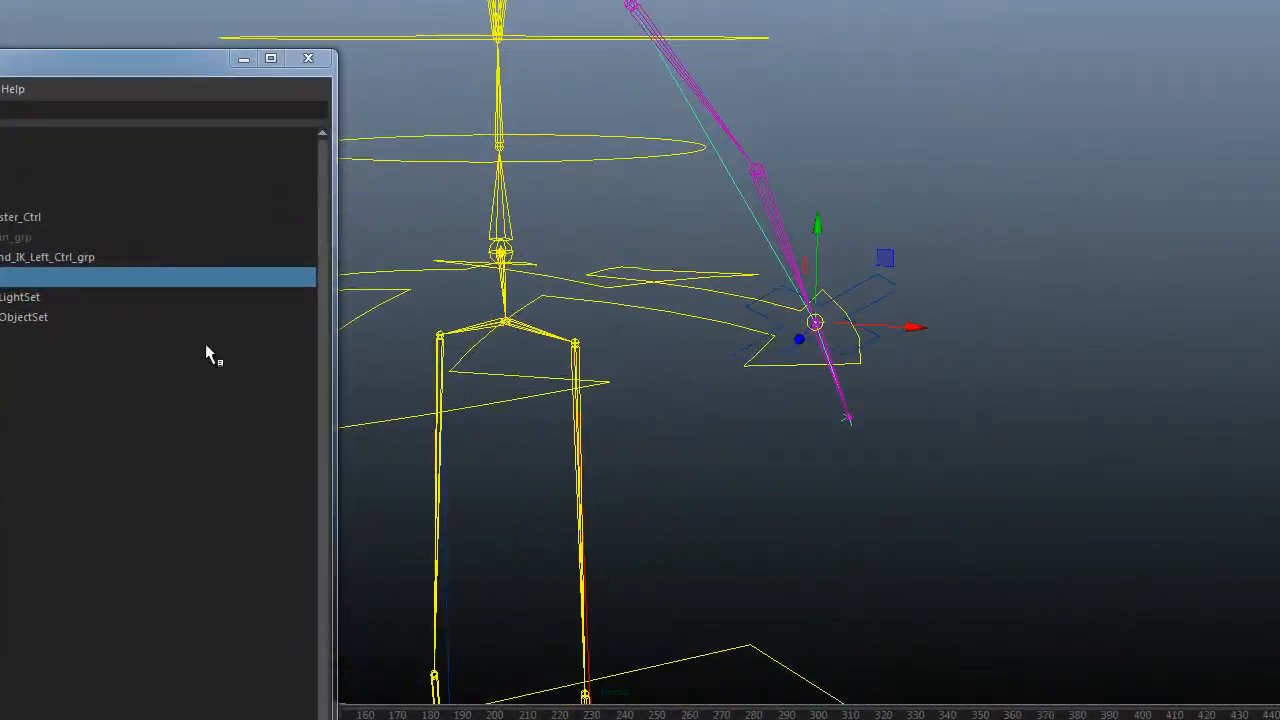
double_click(10, 280)
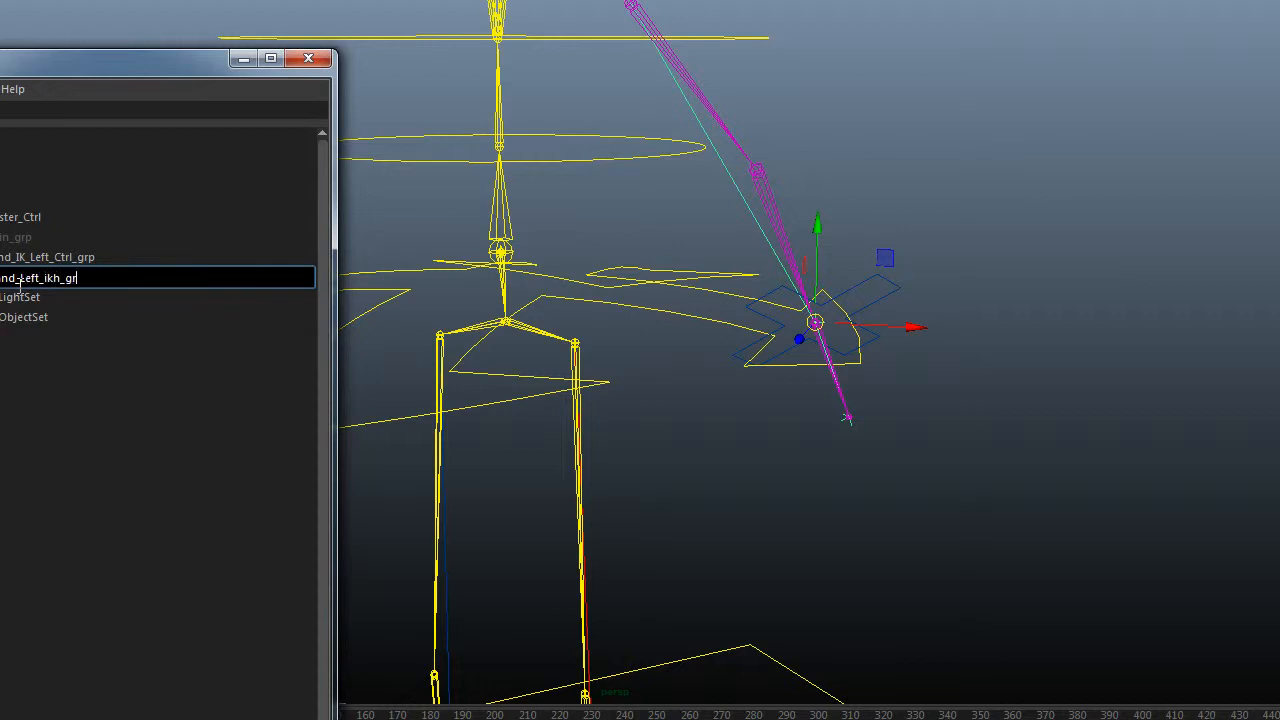
type("p")
key("Return")
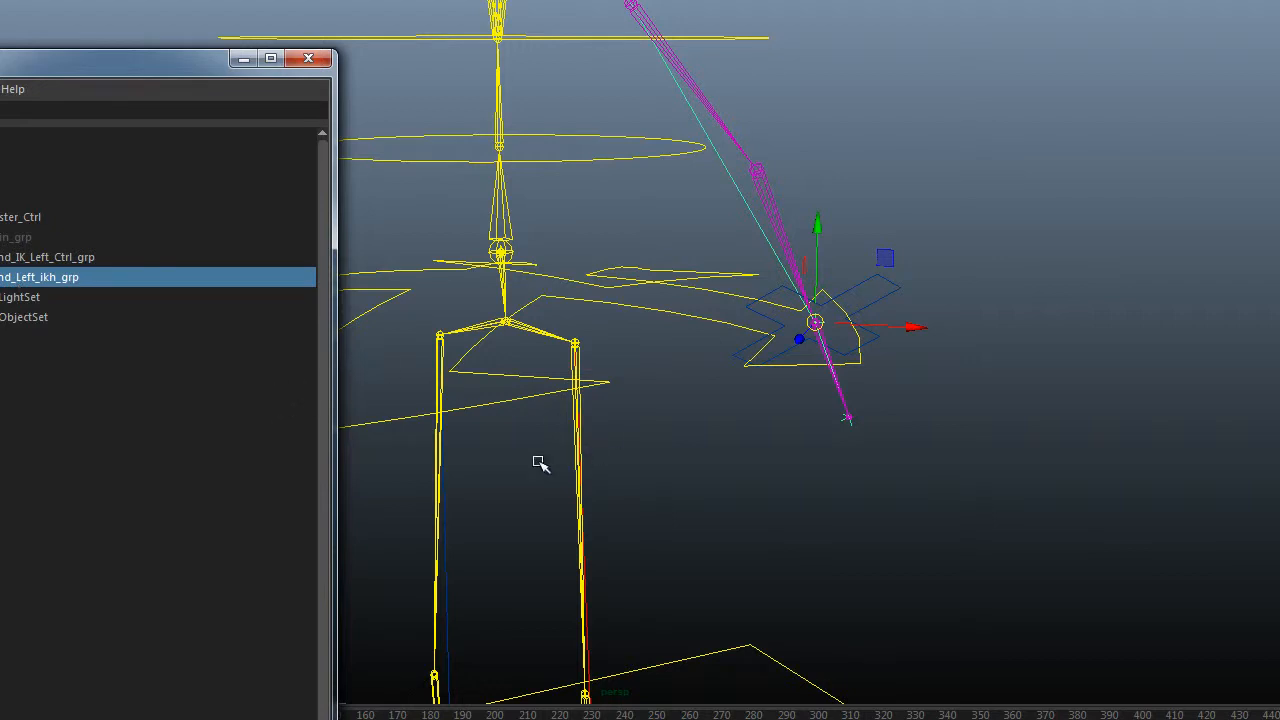
Test the arm by moving and rotating Rig_Hand_Left_ikh_grp, and undo the trial rotation.
left_click(126, 389)
left_click(77, 277)
left_click_drag(951, 410, 938, 428, "alt")
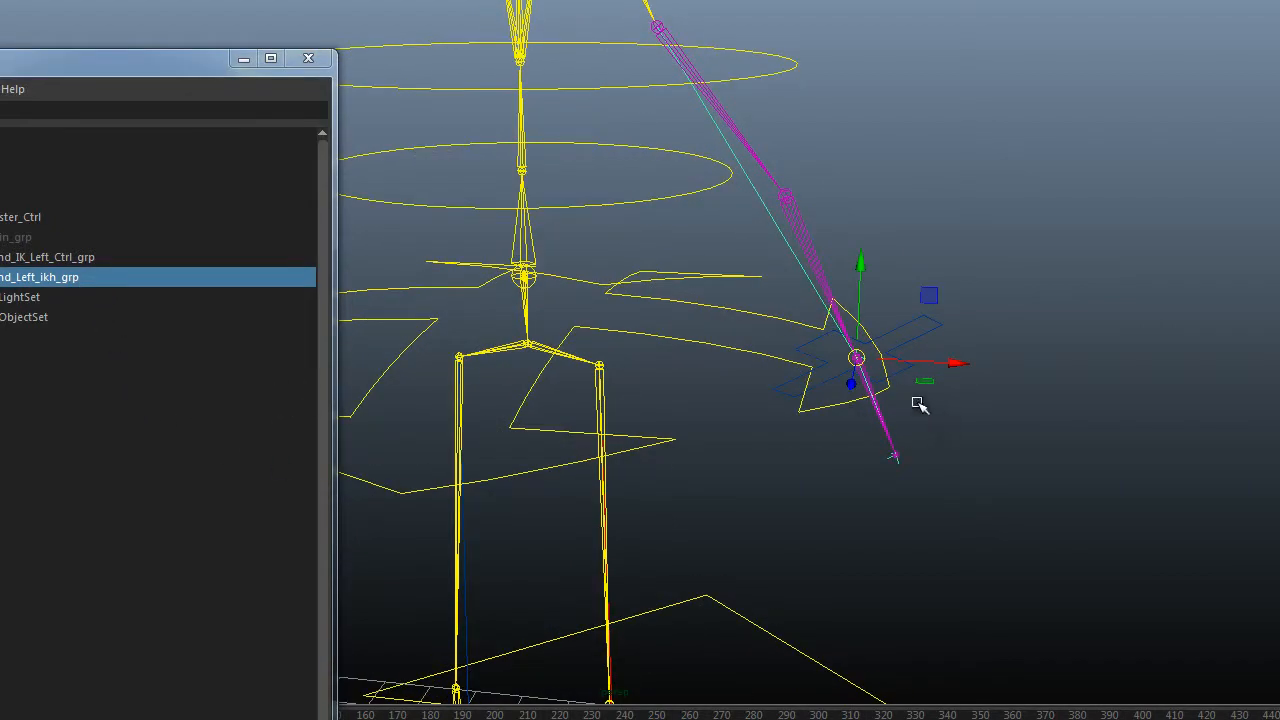
key("e")
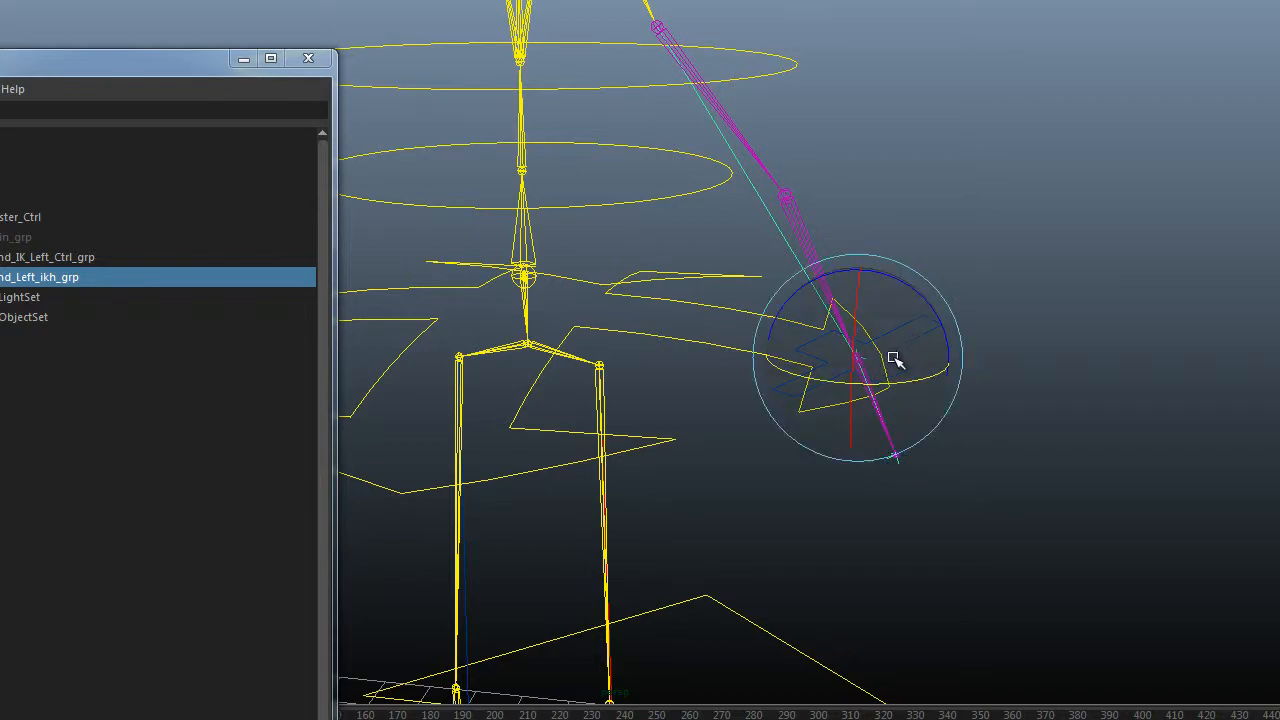
key("w")
left_click_drag(900, 362, 880, 386)
key("ctrl+z")
left_click_drag(931, 289, 937, 374, "alt")
key("e")
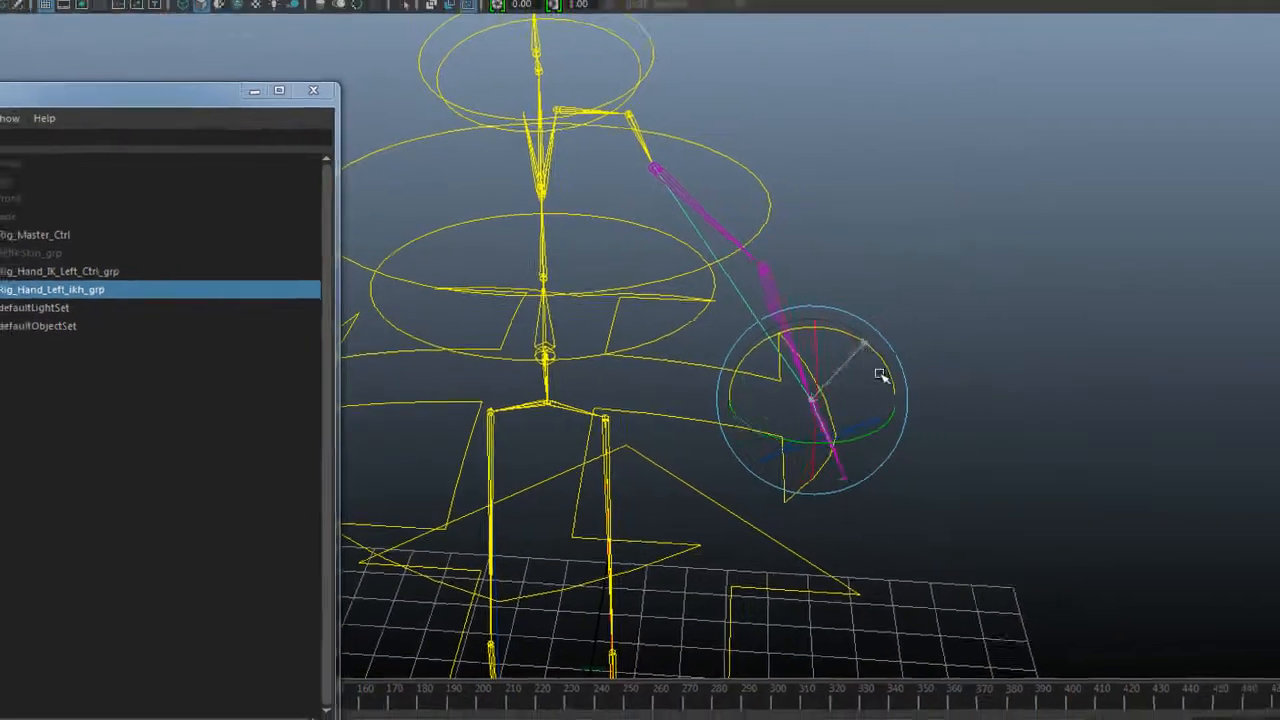
key("ctrl+z")
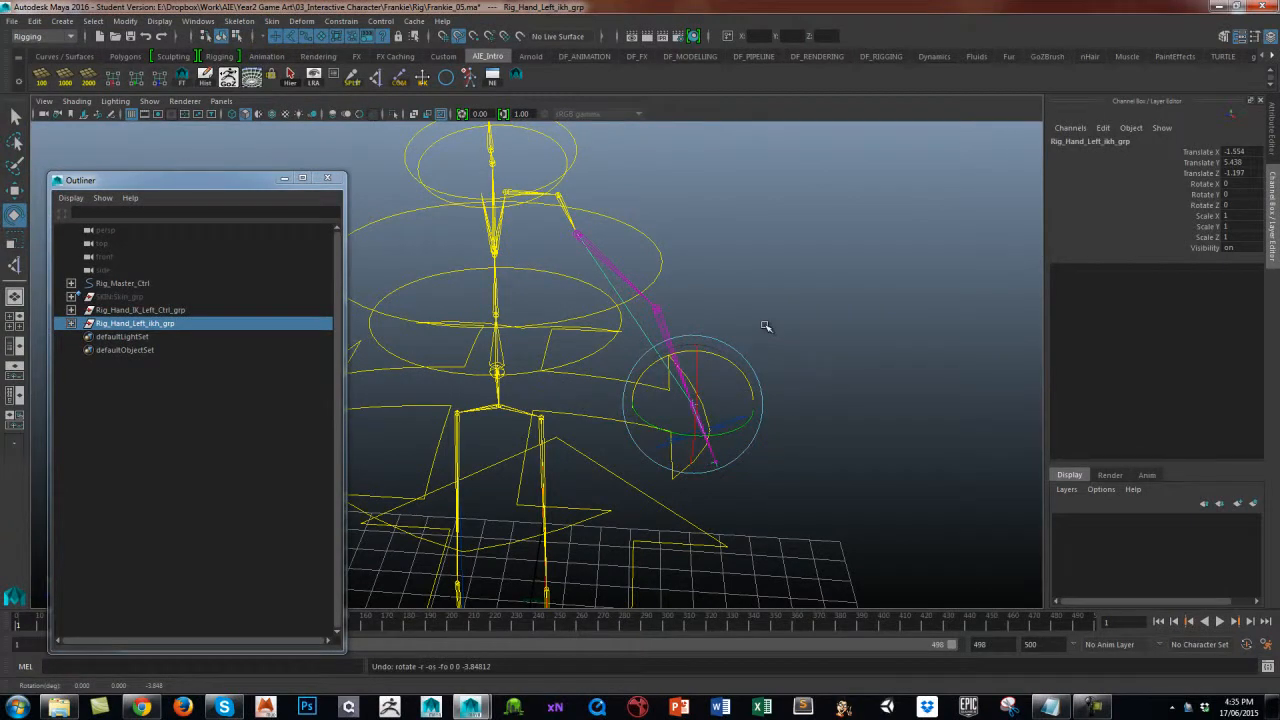
Set Rig_Hand_Left_ikh_grp's Translate X, Y and Z to 0.
left_click_drag(765, 326, 743, 370, "alt")
left_click(766, 320)
left_click(162, 314)
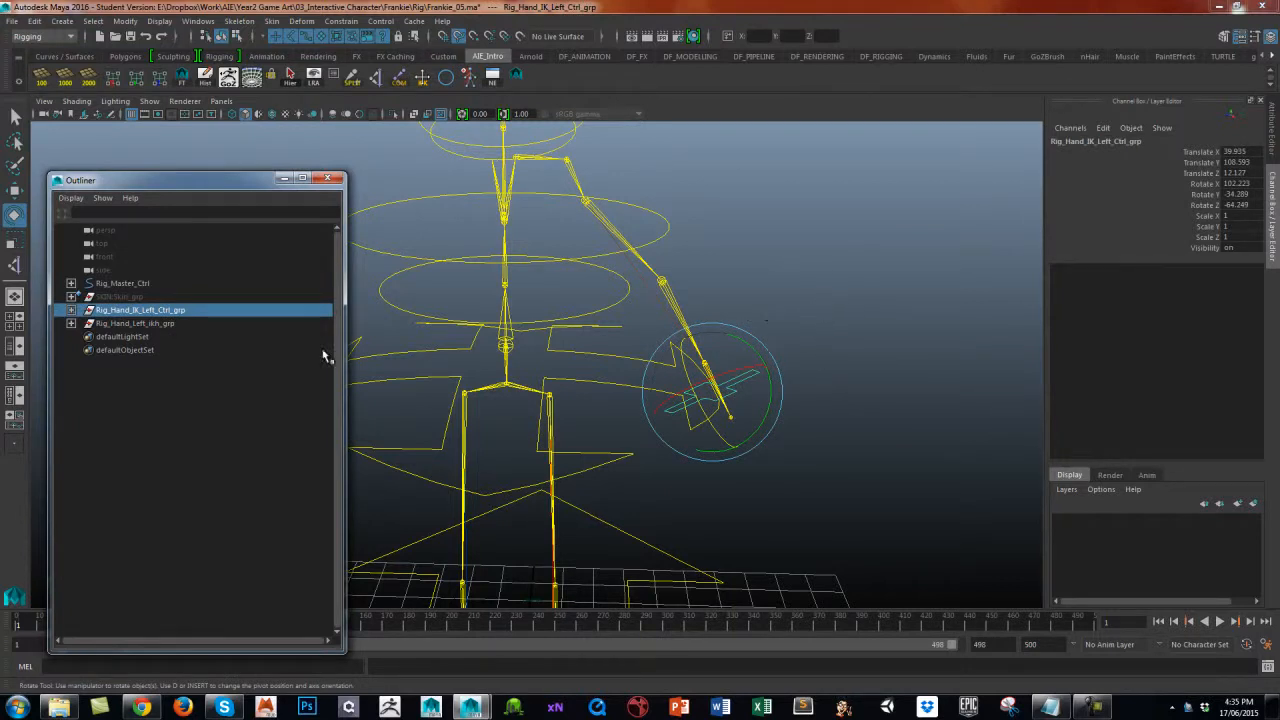
left_click(183, 365)
left_click(180, 312)
left_click(127, 324)
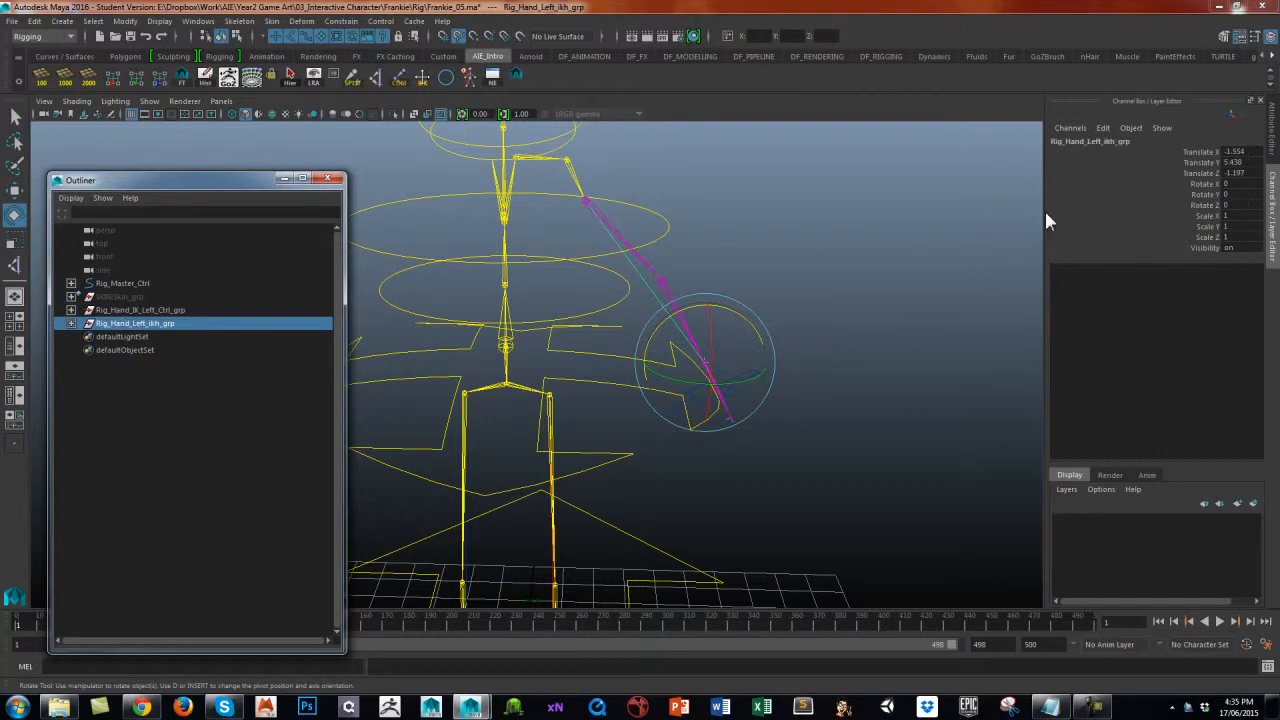
mouse_move(1243, 173)
left_mouse_down()
mouse_move(1241, 153)
mouse_move(1243, 184)
mouse_move(1245, 156)
left_mouse_up()
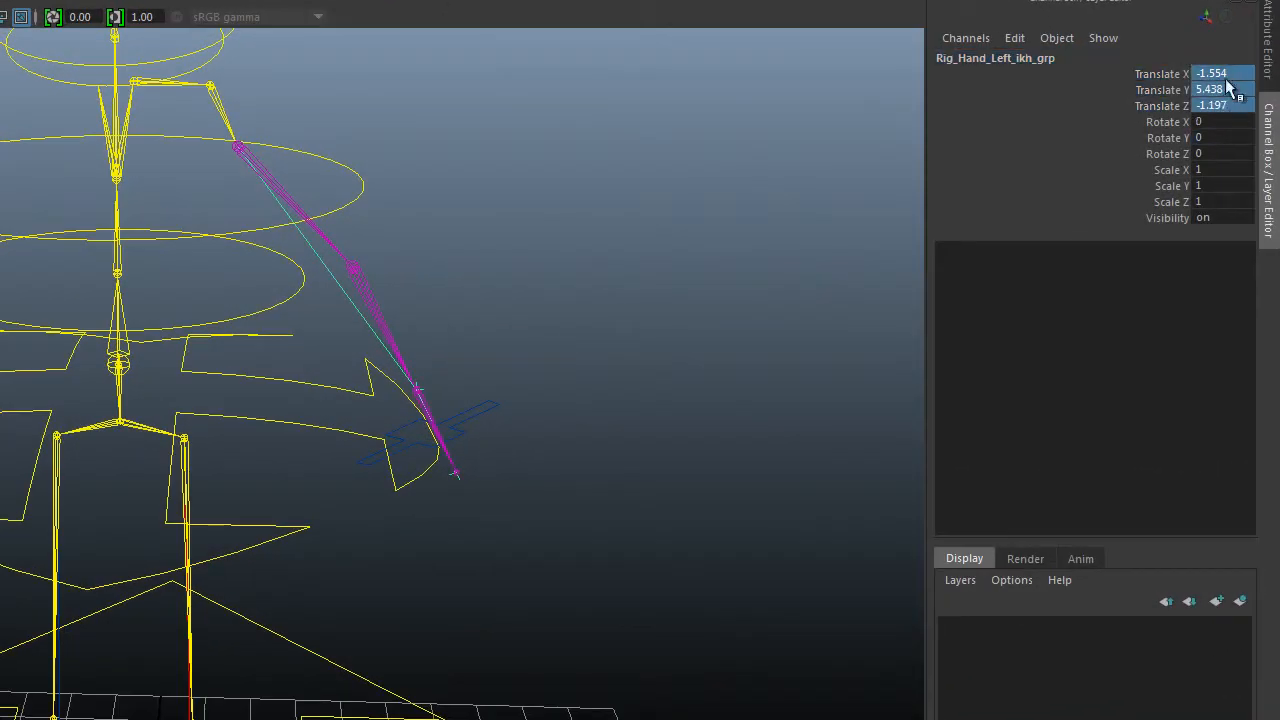
type("0")
key("Return")
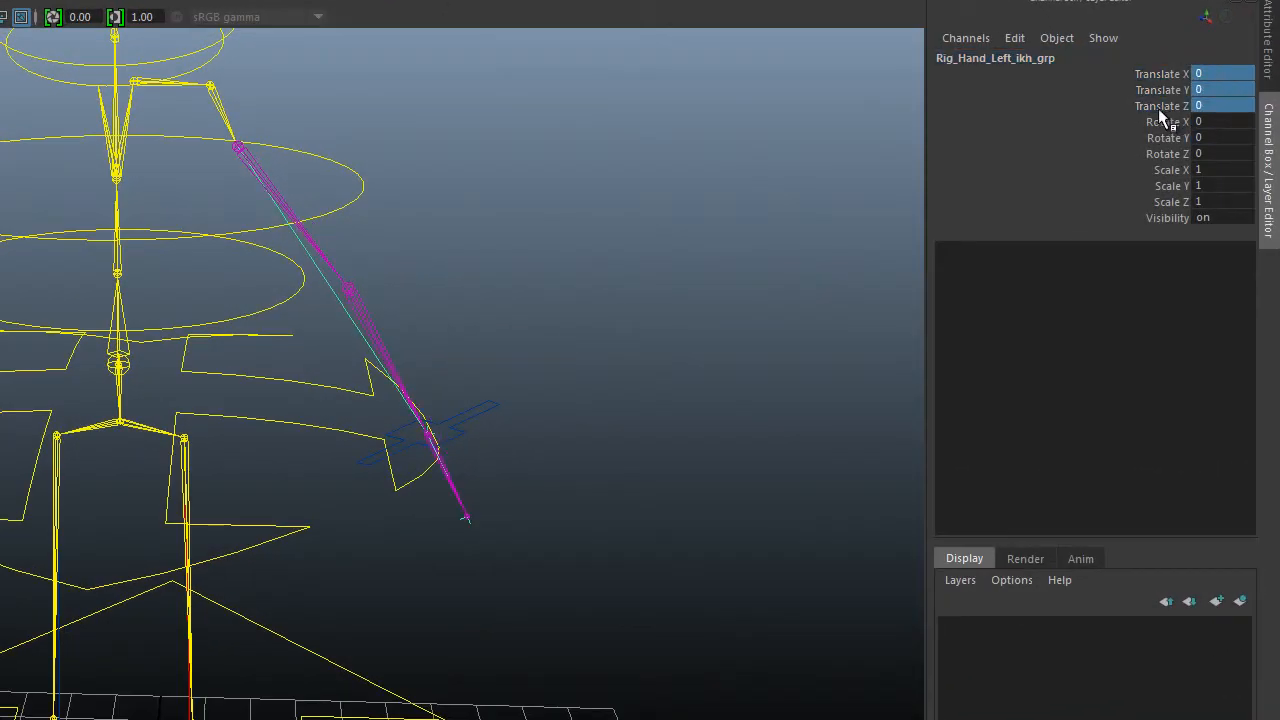
Examine the left arm's joint chain and its hand IK control from several angles.
left_click_drag(593, 387, 560, 374, "alt")
left_click(560, 374)
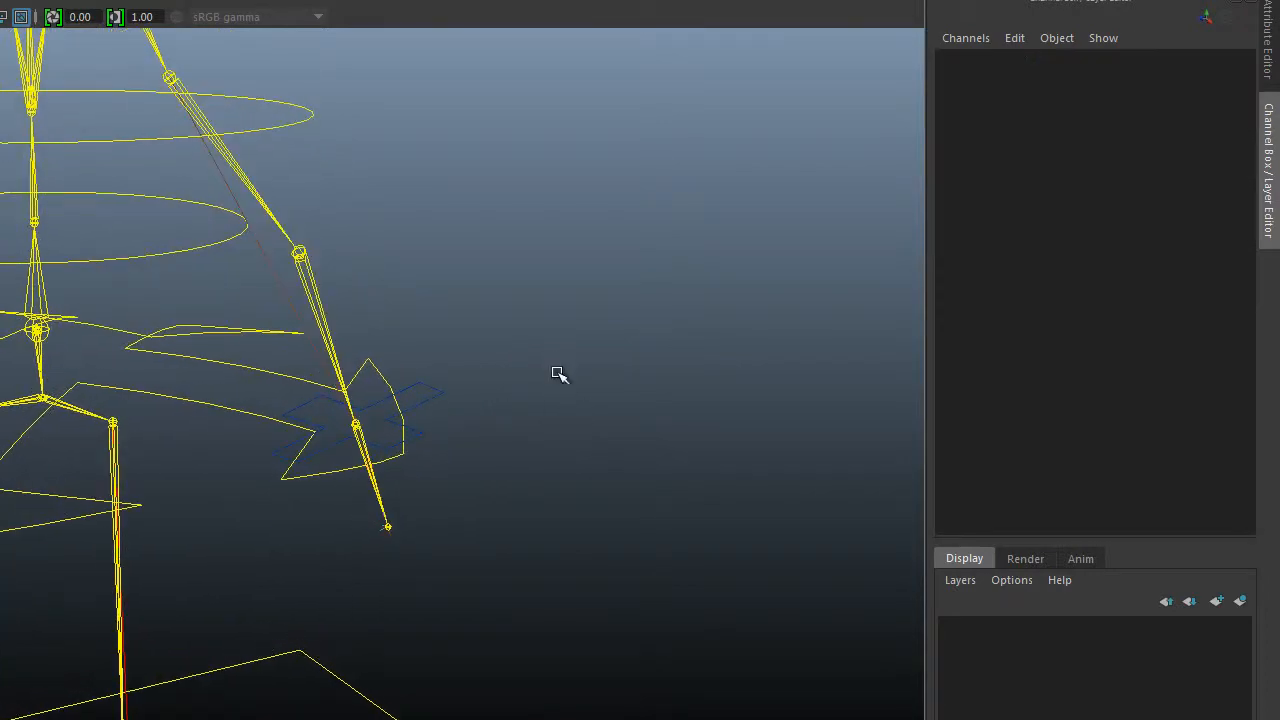
left_click_drag(388, 420, 583, 420, "alt")
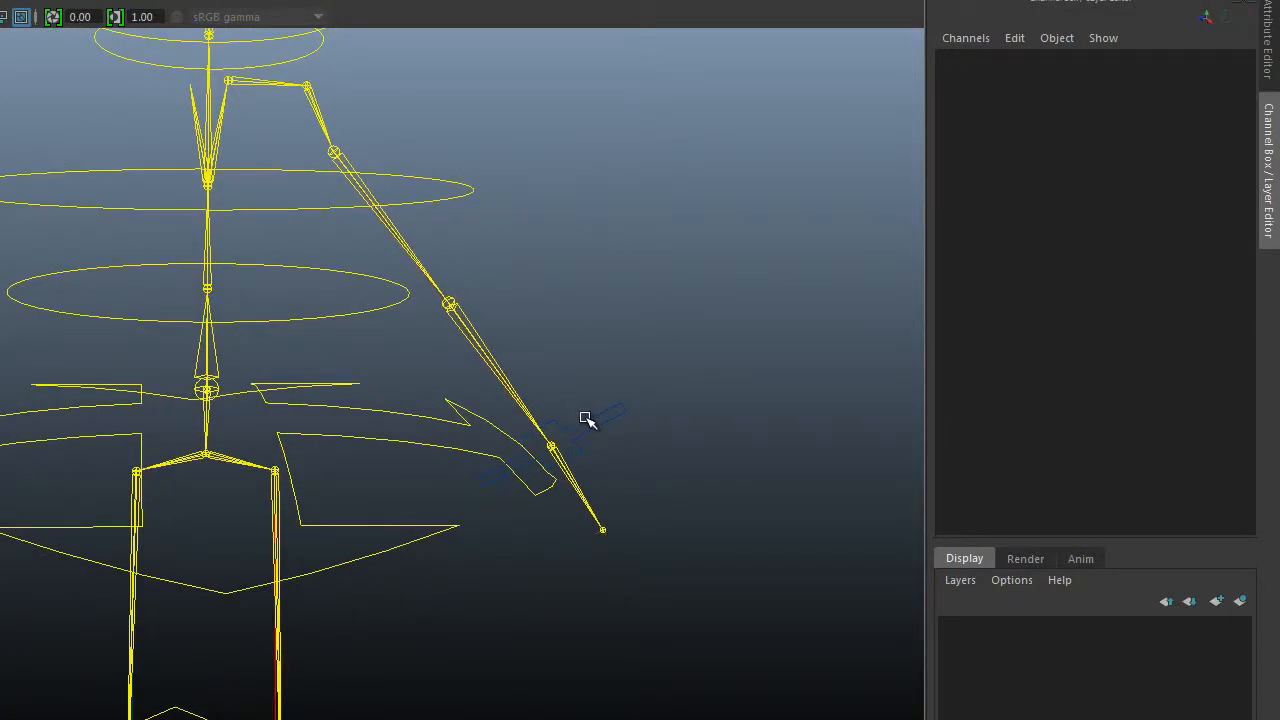
left_click(588, 420)
left_click_drag(661, 287, 657, 291, "alt")
left_click(603, 458)
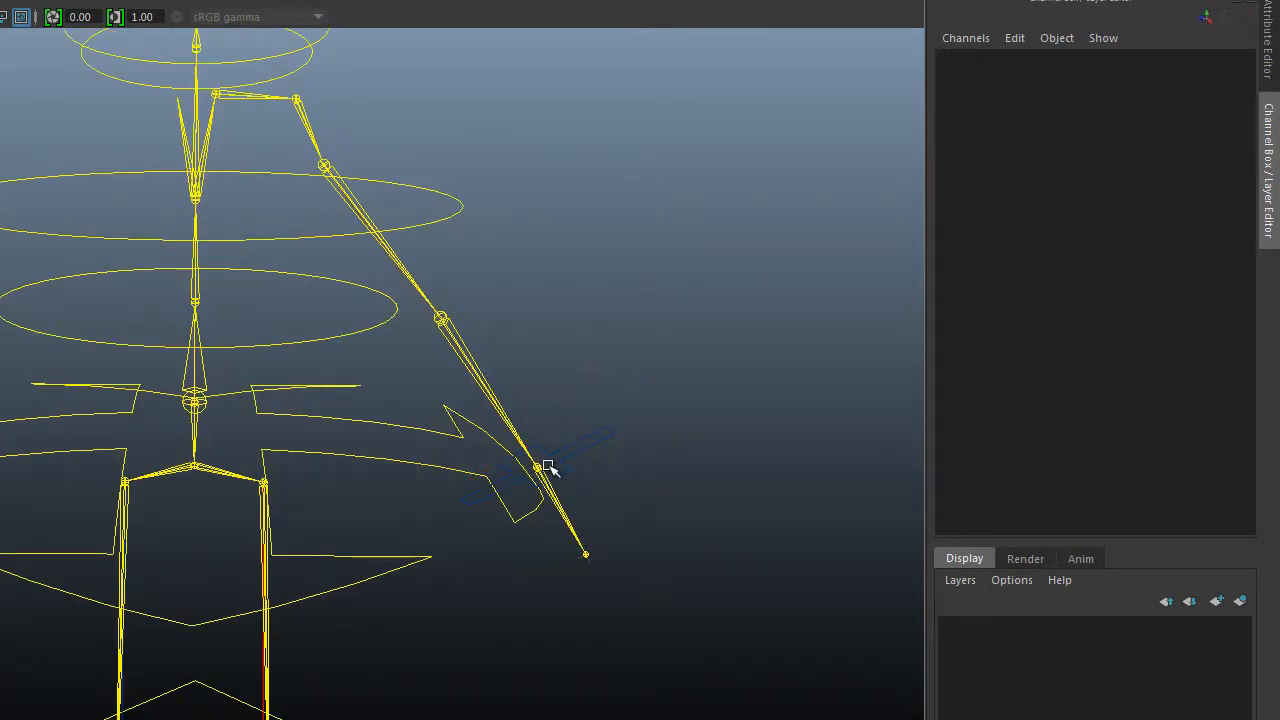
right_click_drag(555, 438, 456, 504, "alt")
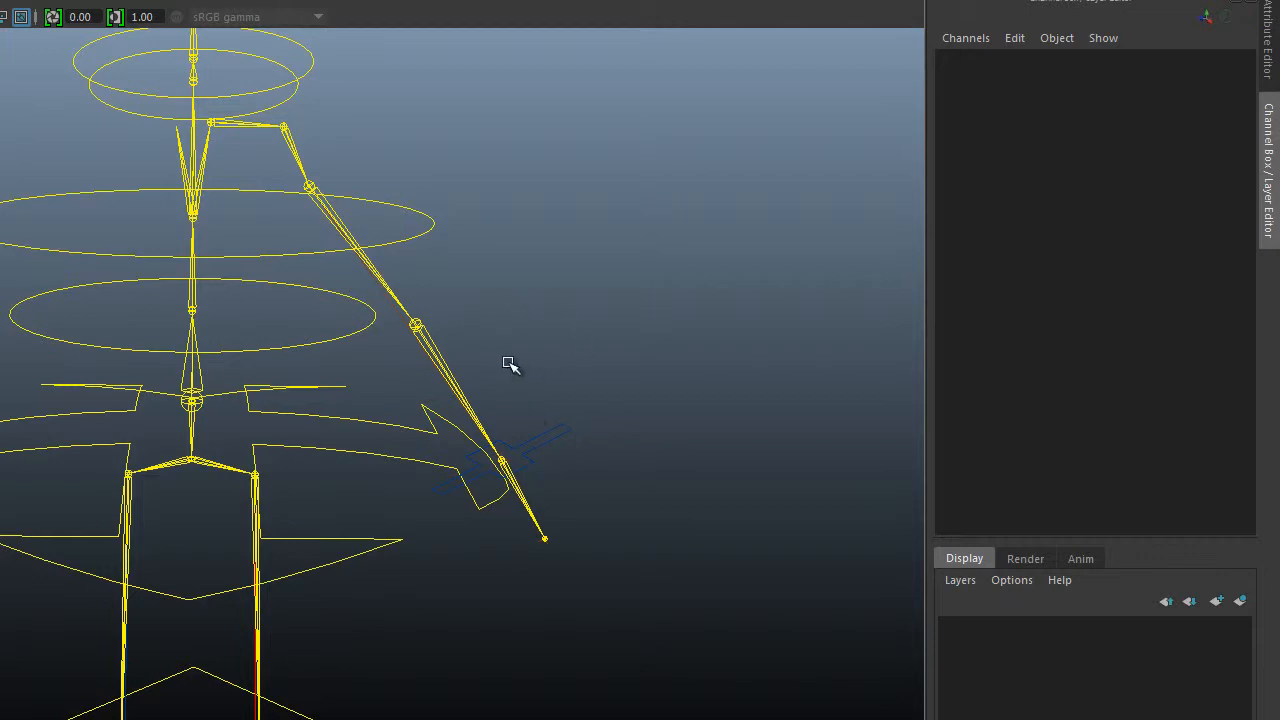
left_click_drag(563, 374, 664, 327, "alt")
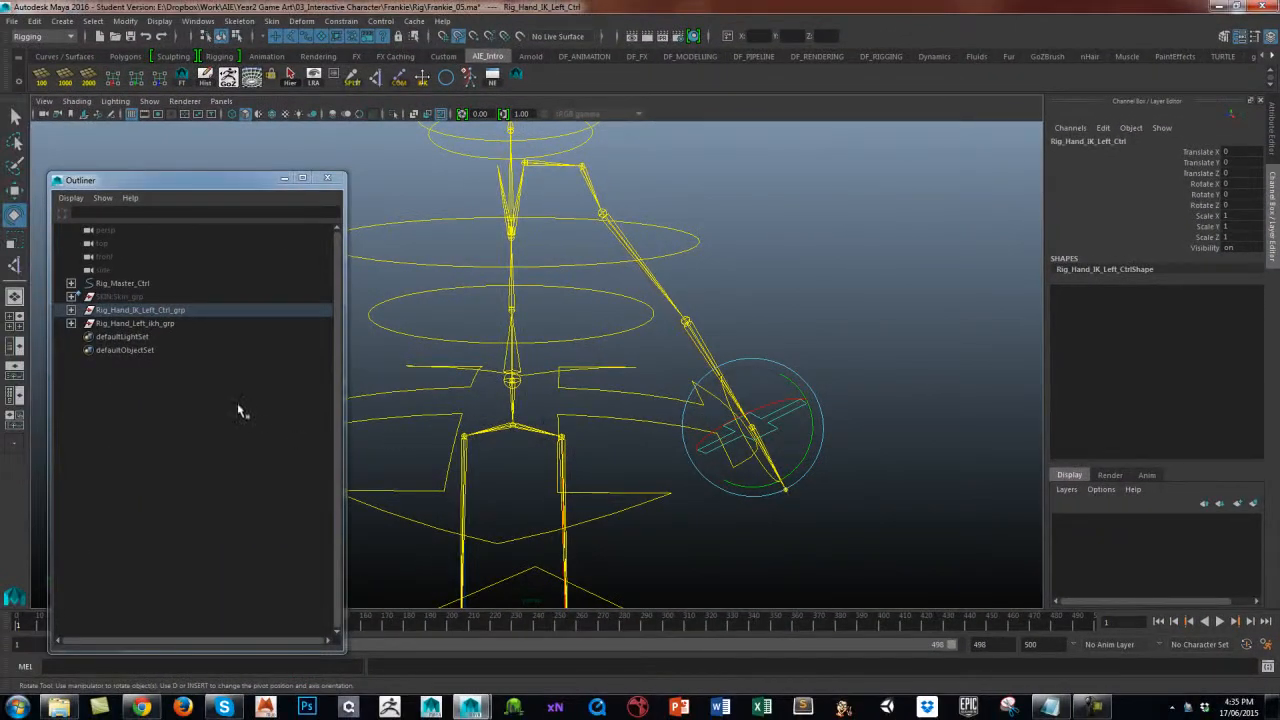
Parent Rig_Hand_Left_ikh_grp under the Rig_Hand_IK_Left_Ctrl curve inside Rig_Hand_IK_Left_Ctrl_grp.
left_click(185, 347)
left_click(140, 324)
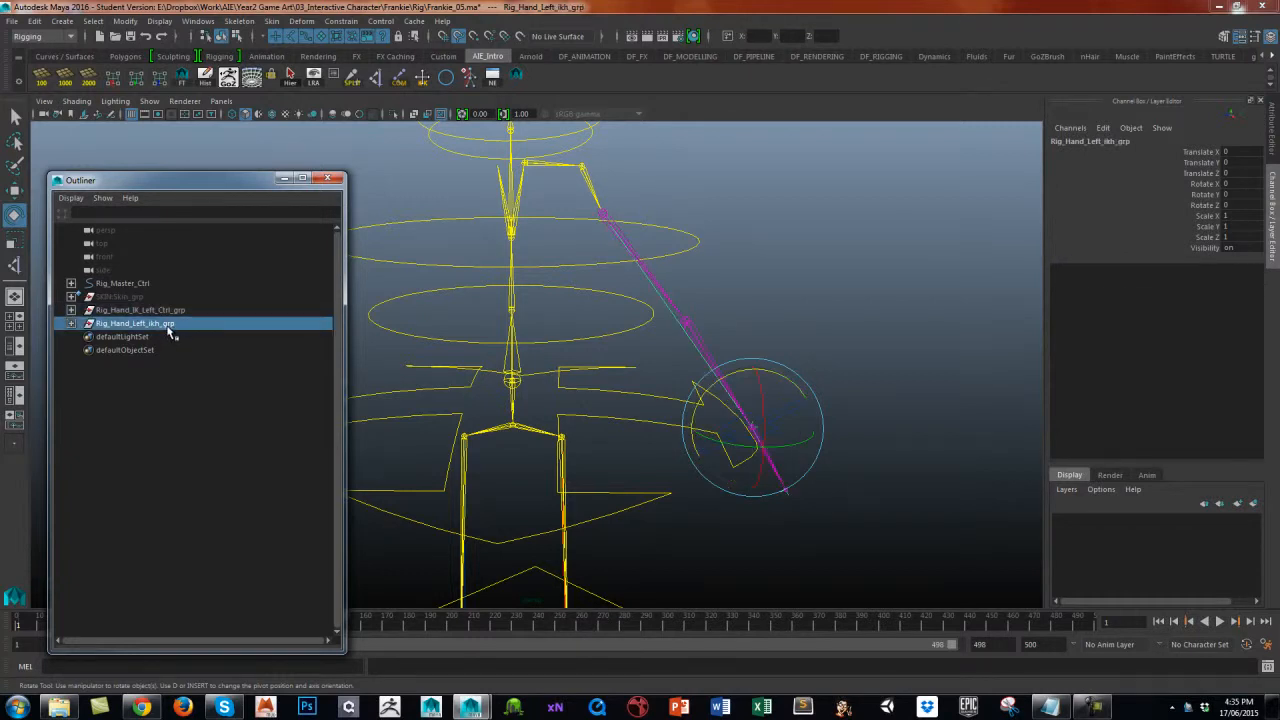
left_click(71, 310)
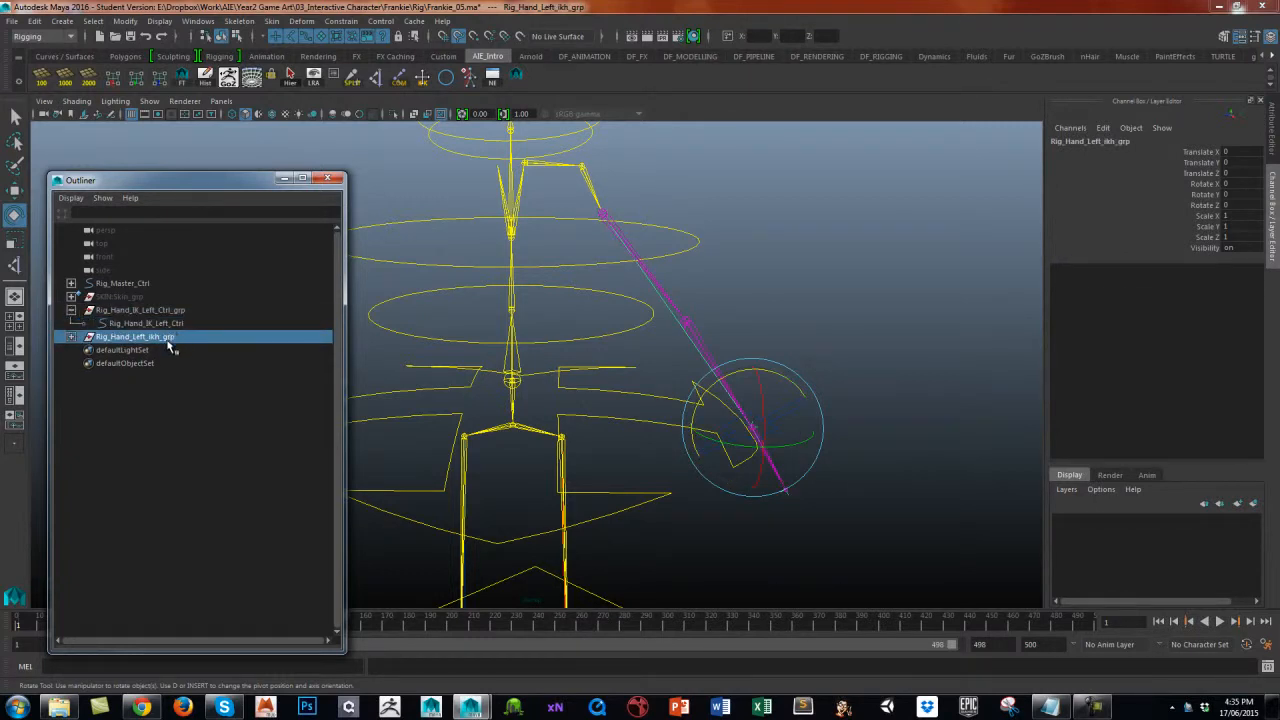
middle_click_drag(169, 342, 180, 333)
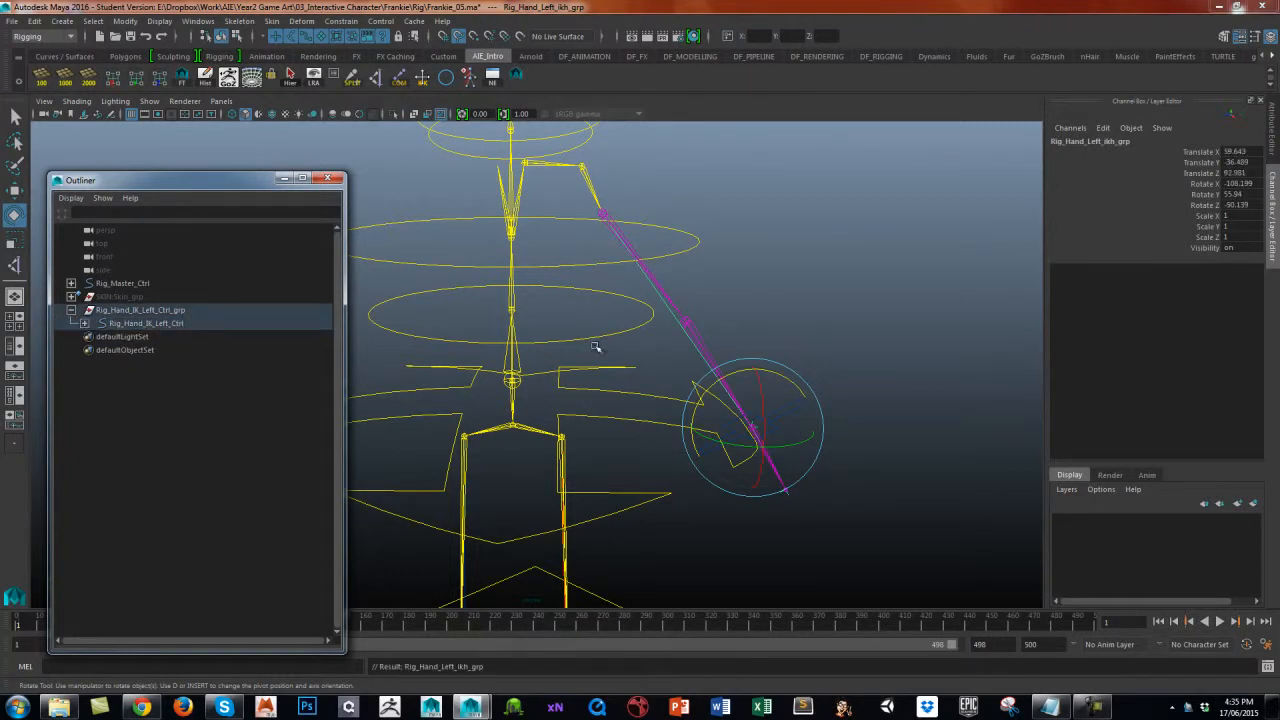
left_click(85, 324)
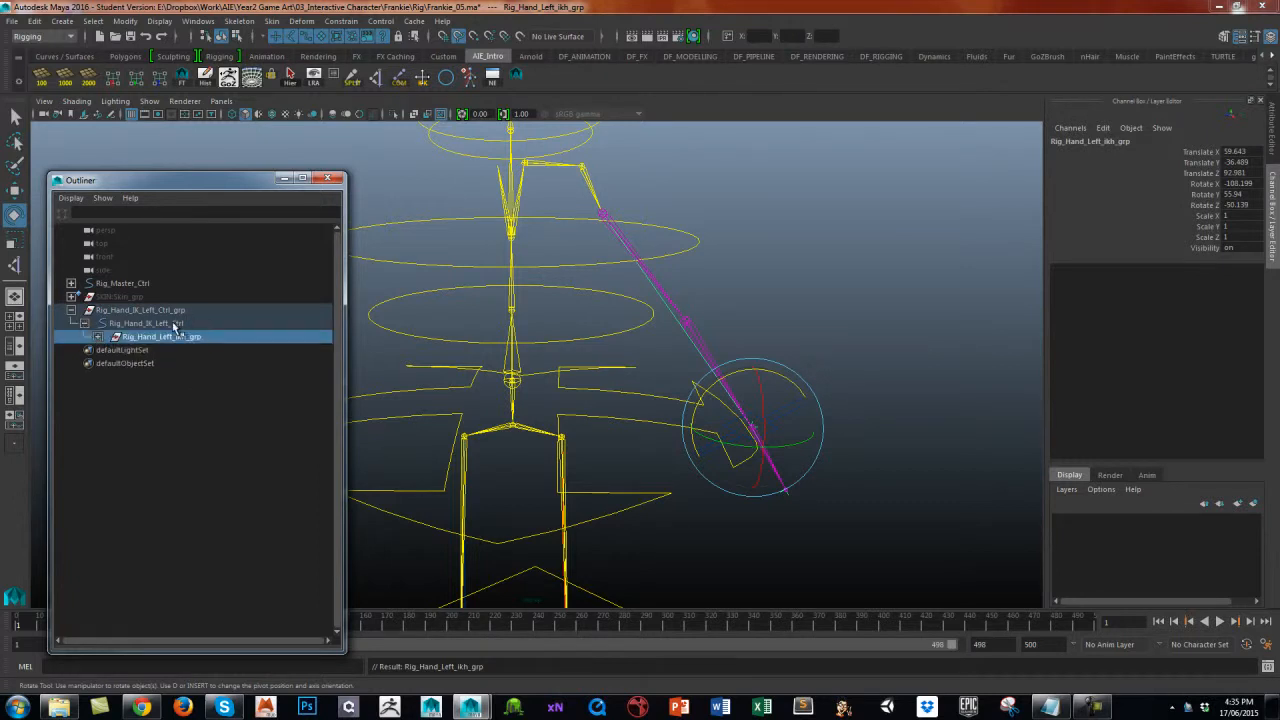
left_click(846, 283)
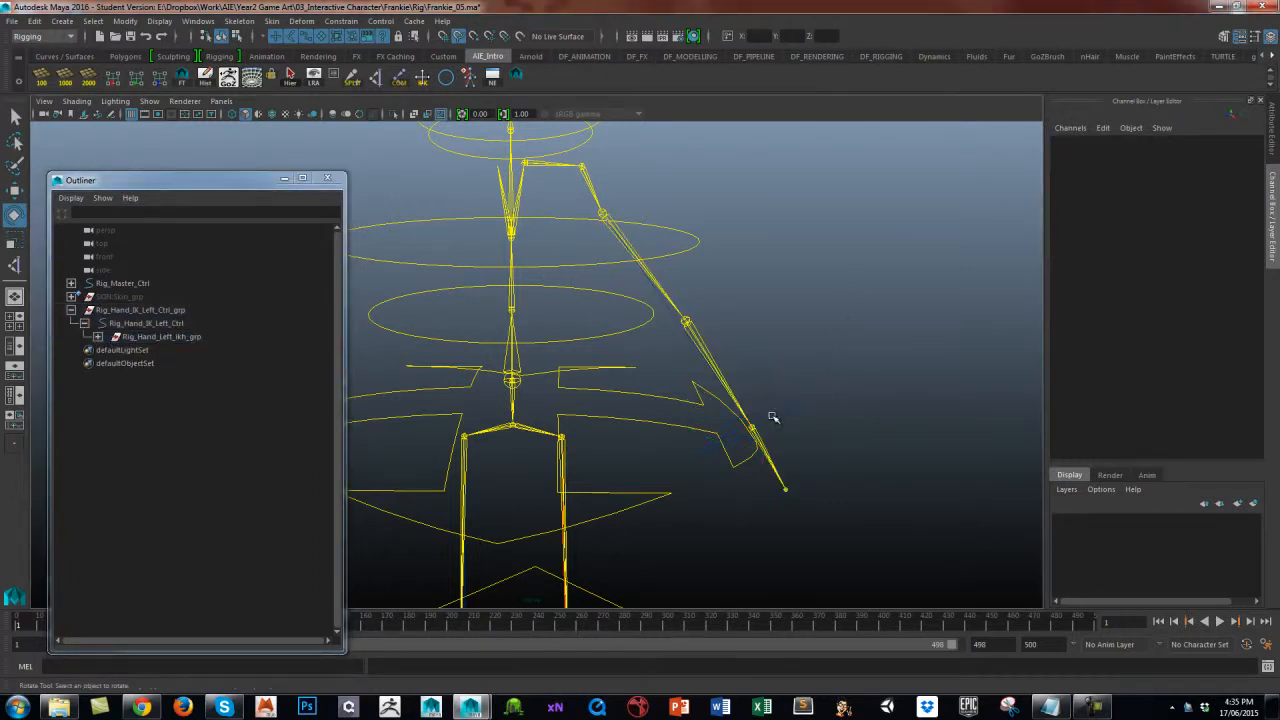
Test the wrist by rotating Rig_Hand_IK_Left_Ctrl back and forth, and undo the trial rotation.
left_click_drag(770, 433, 832, 368)
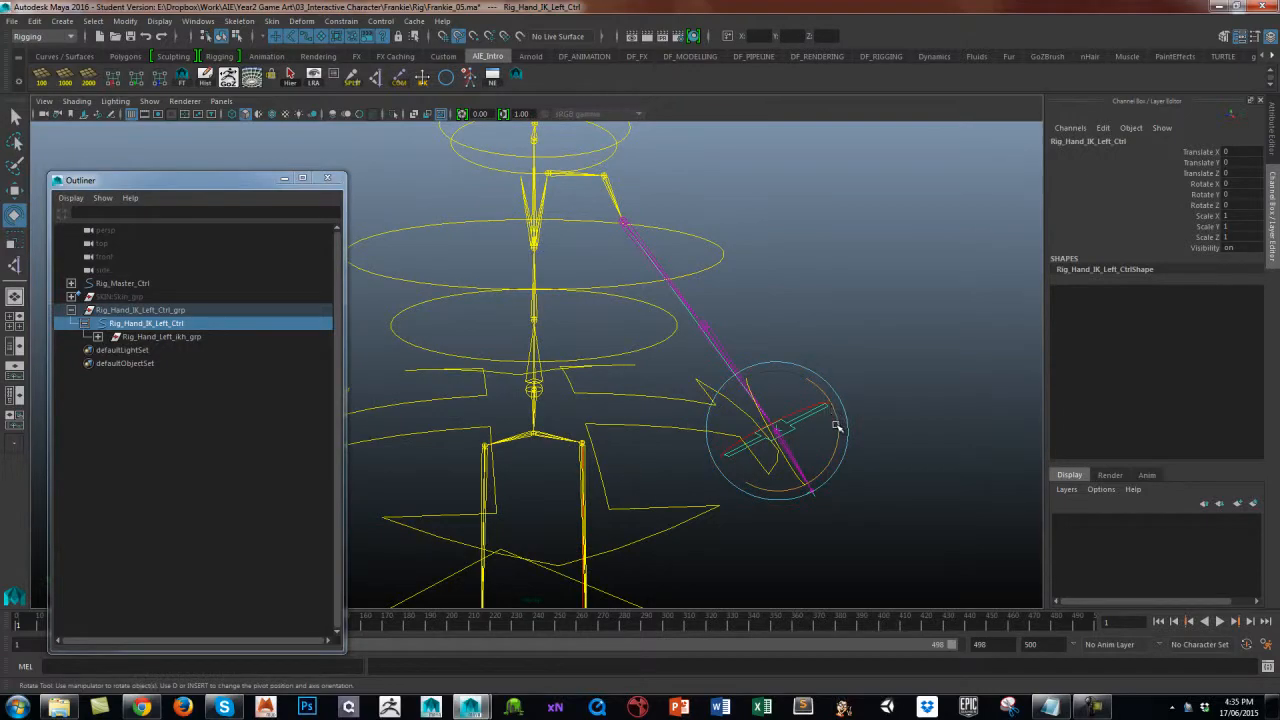
mouse_move(837, 428)
left_mouse_down()
mouse_move(845, 416)
mouse_move(843, 452)
left_mouse_up()
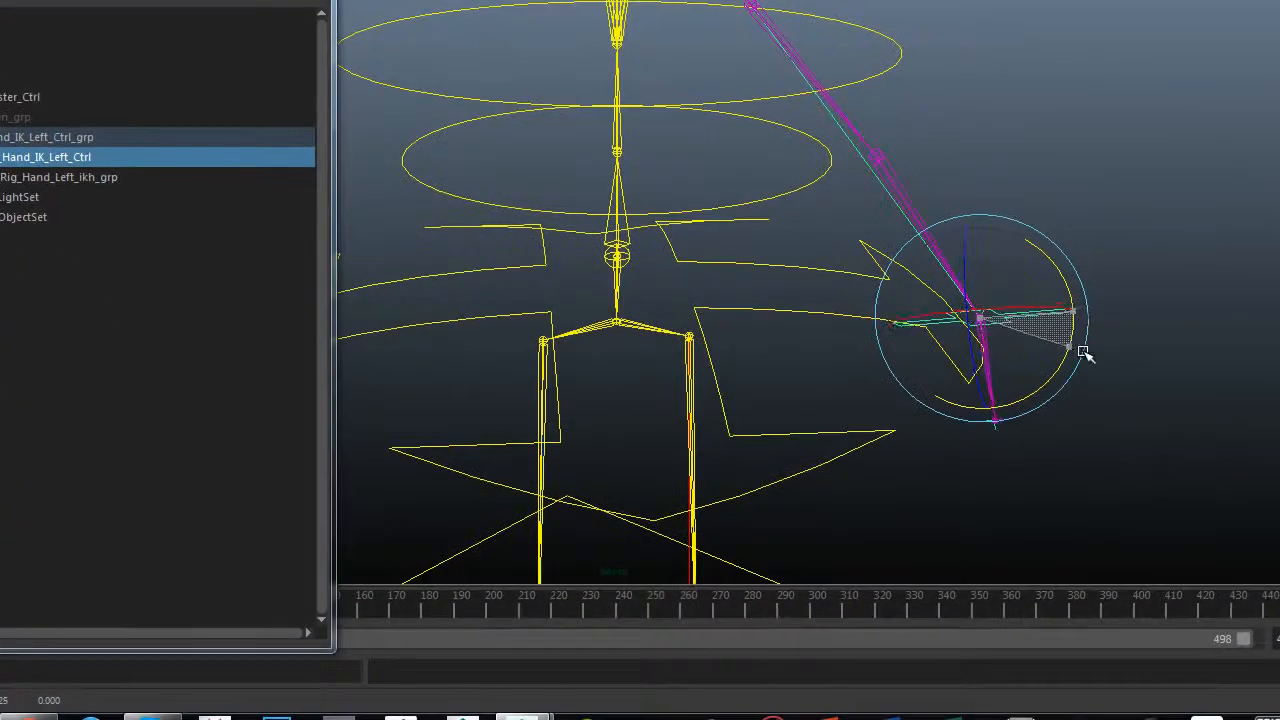
left_click_drag(1084, 352, 1064, 287)
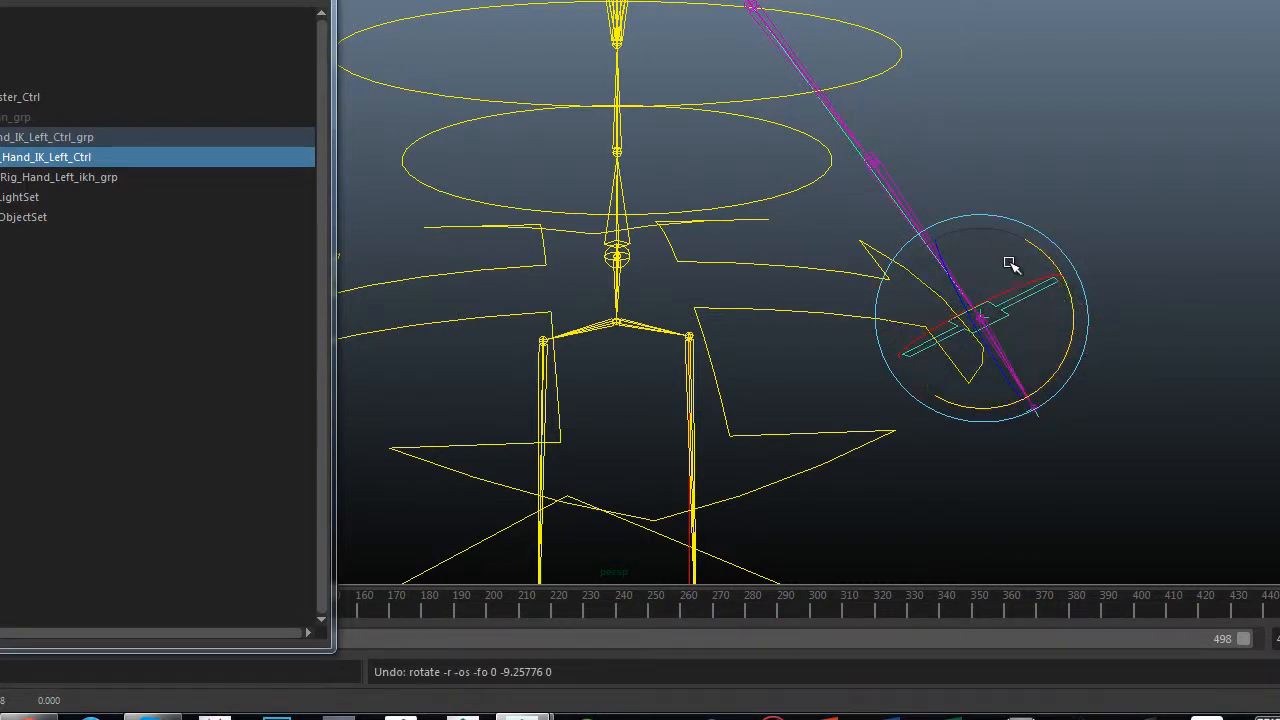
Test the arm's IK by moving Rig_Hand_IK_Left_Ctrl to several positions, and undo the trial moves.
key("w")
left_click_drag(983, 314, 961, 232)
left_click_drag(961, 232, 972, 320, "alt")
mouse_move(932, 371)
left_mouse_down()
mouse_move(973, 328)
mouse_move(922, 354)
left_mouse_up()
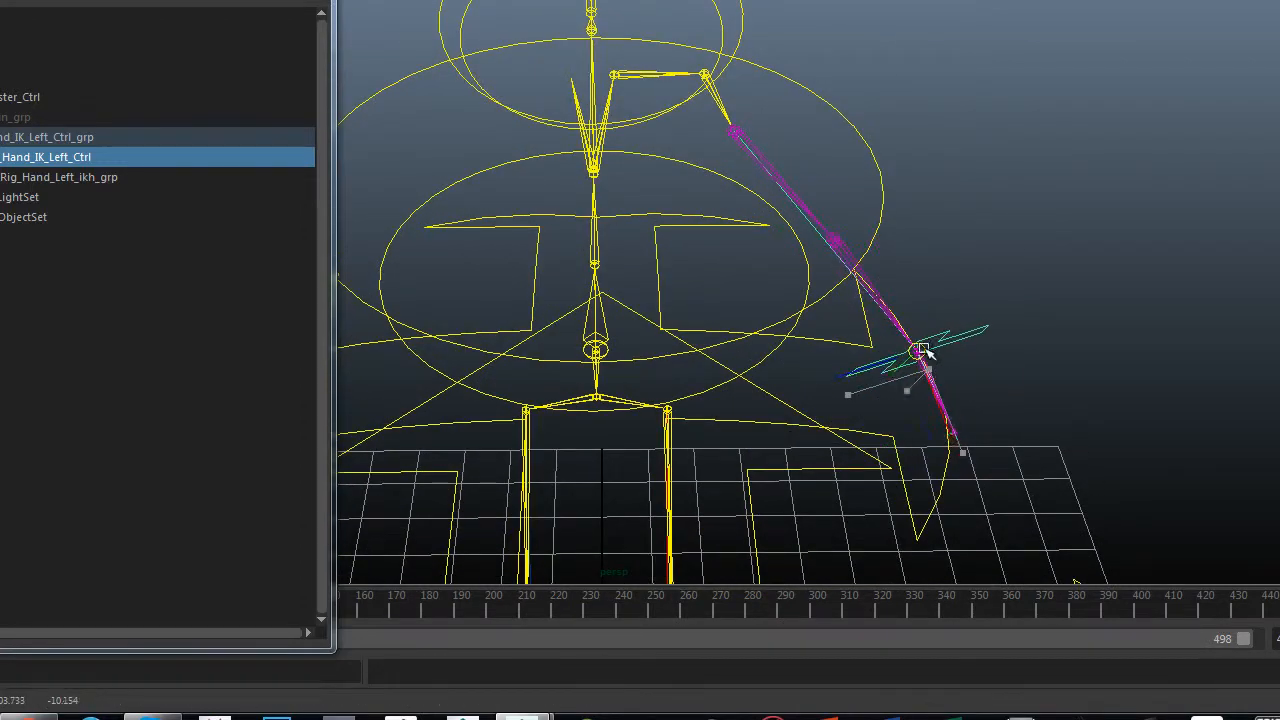
left_click_drag(1000, 318, 1012, 262, "alt")
key("ctrl+z")
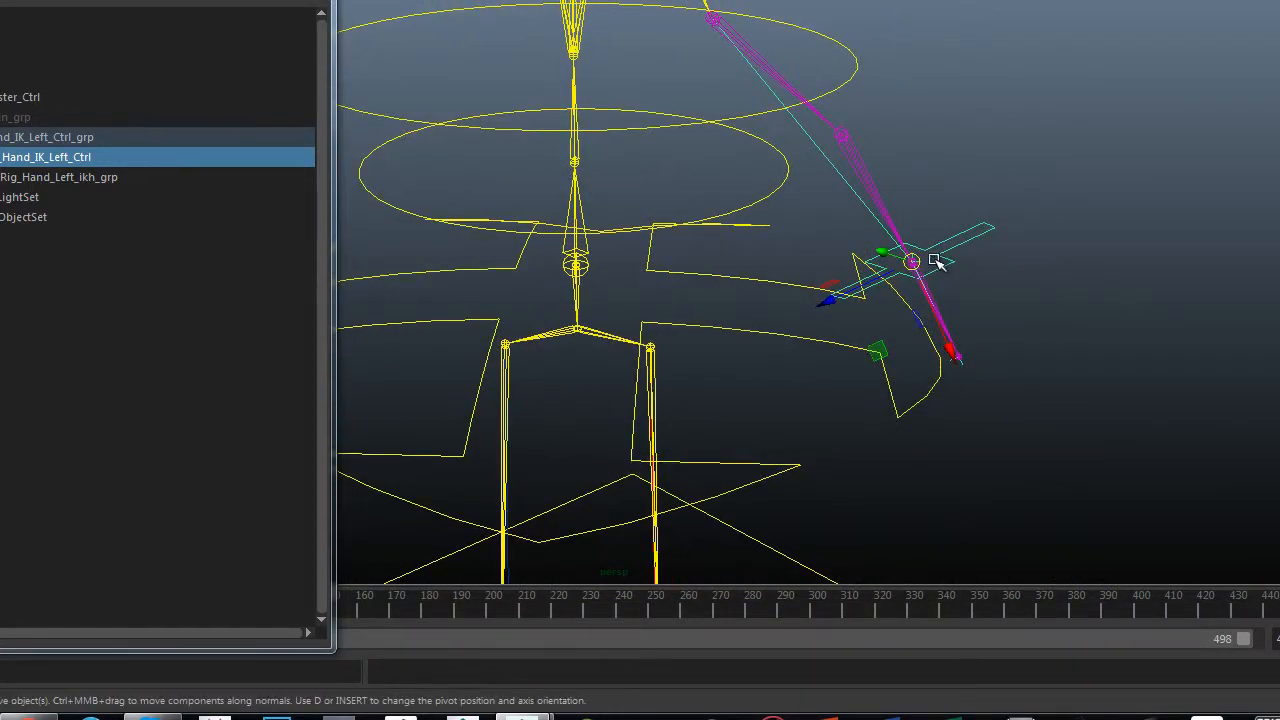
mouse_move(912, 264)
left_mouse_down()
mouse_move(929, 345)
mouse_move(961, 328)
mouse_move(910, 264)
mouse_move(890, 267)
left_mouse_up()
key("ctrl+z")
left_click(1074, 220)
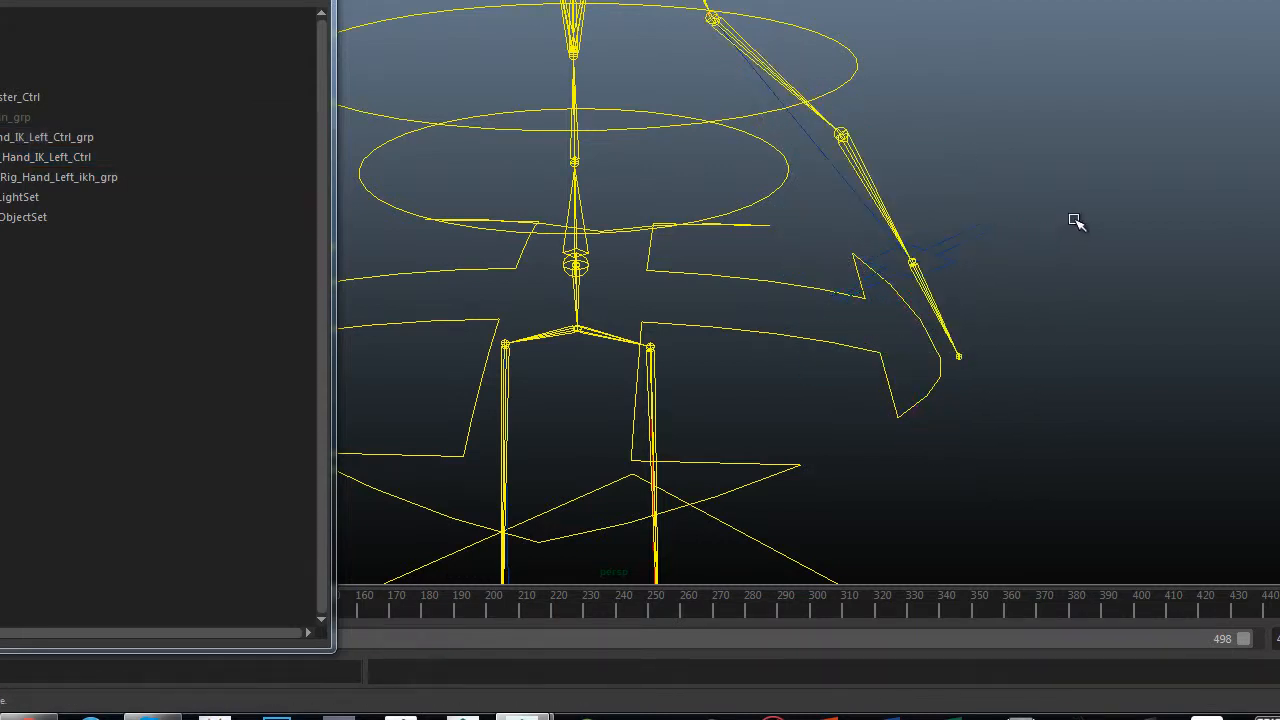
left_click_drag(963, 206, 988, 252)
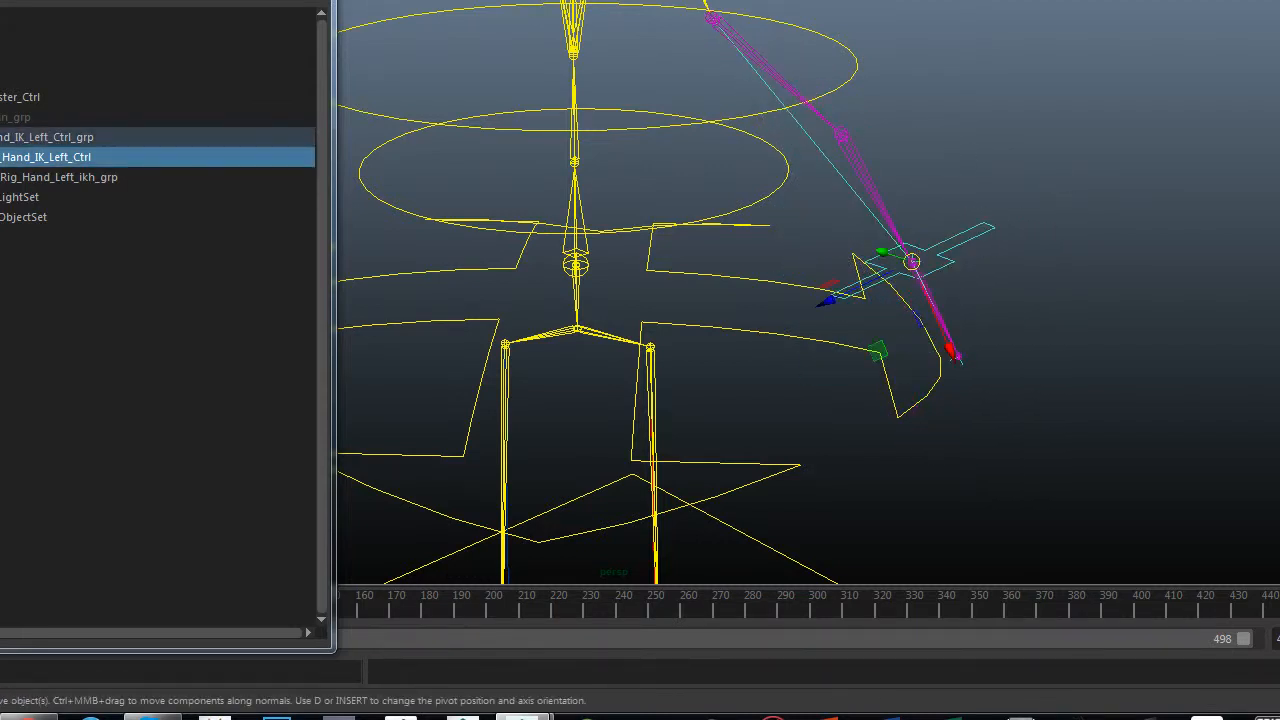
left_click_drag(912, 262, 929, 347)
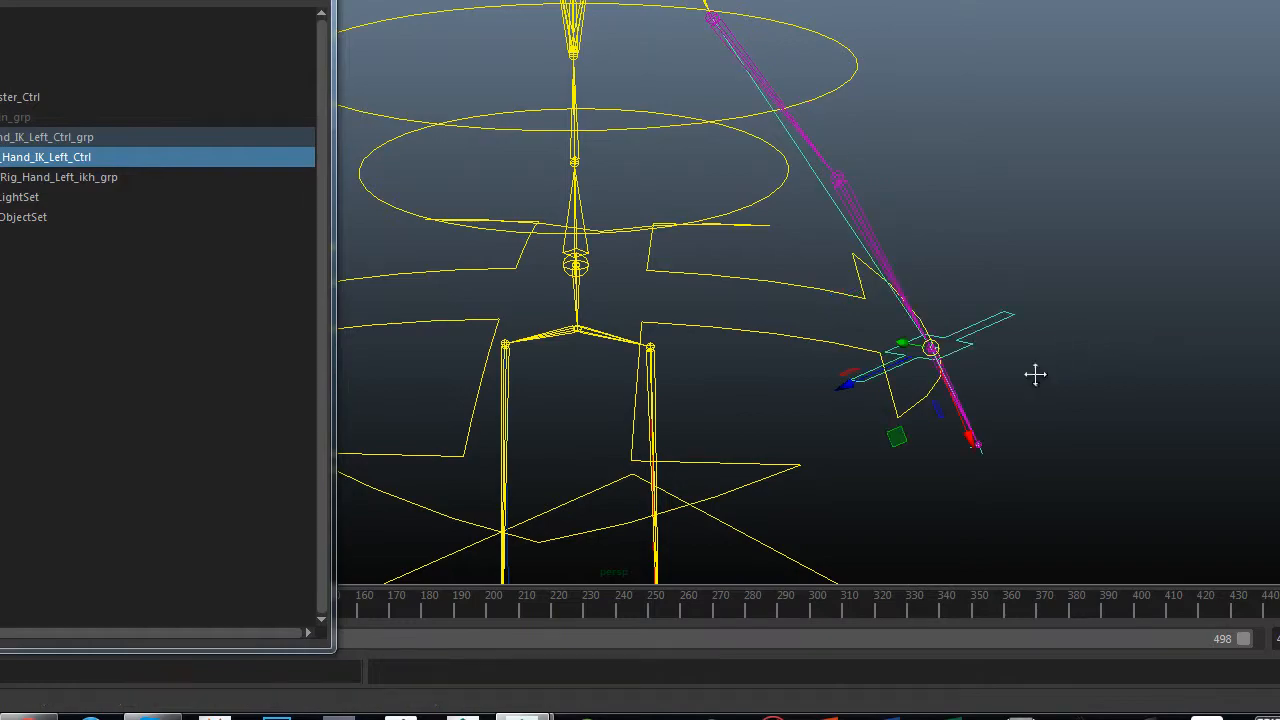
Examine the left arm's elbow bend and hand IK control from several angles, with the control's group collapsed.
middle_click_drag(1035, 374, 1076, 345, "alt")
scroll(1040, 360, "down", 2)
left_click_drag(1002, 343, 894, 337, "alt")
middle_click_drag(894, 337, 1053, 346, "alt")
left_click_drag(1053, 346, 1030, 290, "alt")
left_click(1057, 283)
left_click(1046, 290)
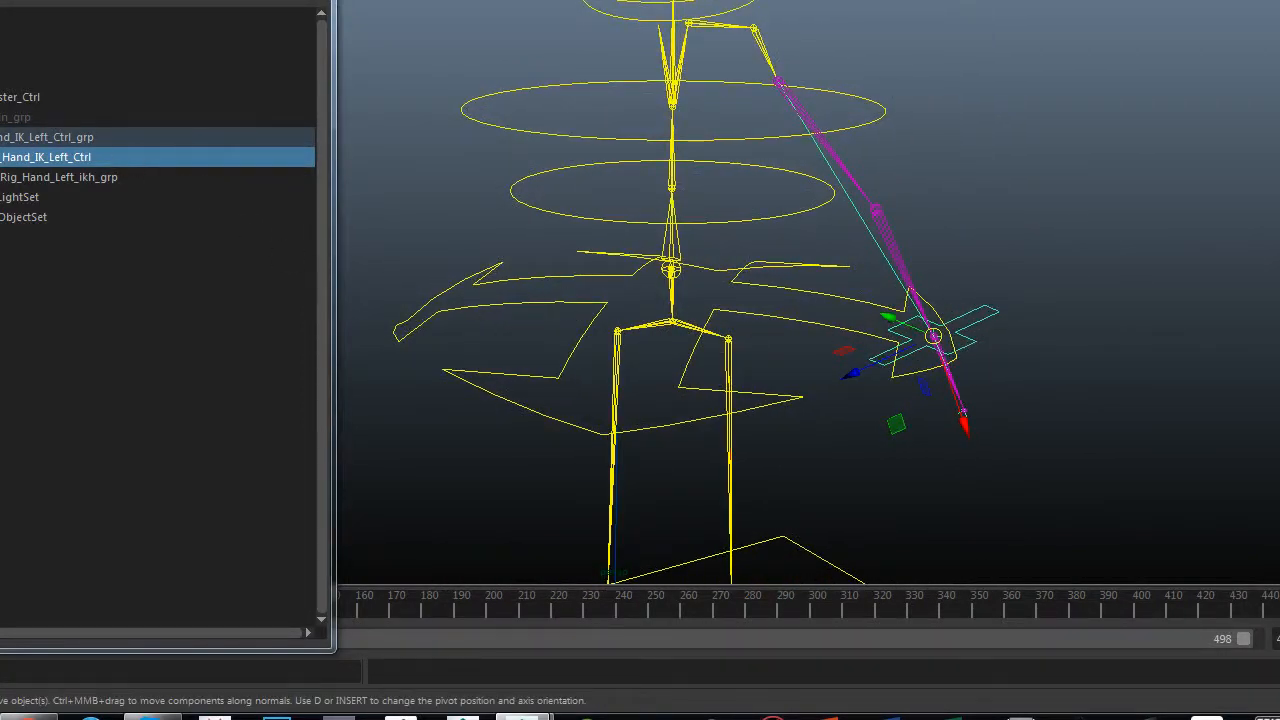
left_click(1, 137)
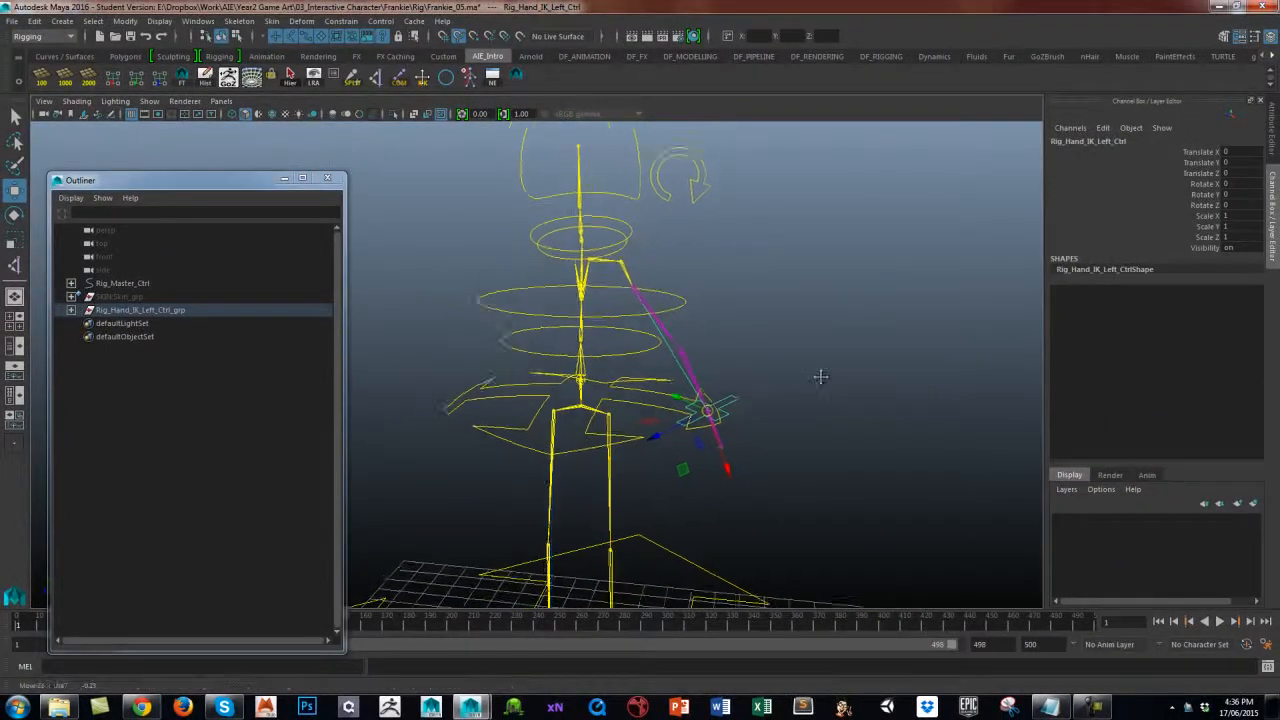
left_click_drag(820, 376, 772, 373, "alt")
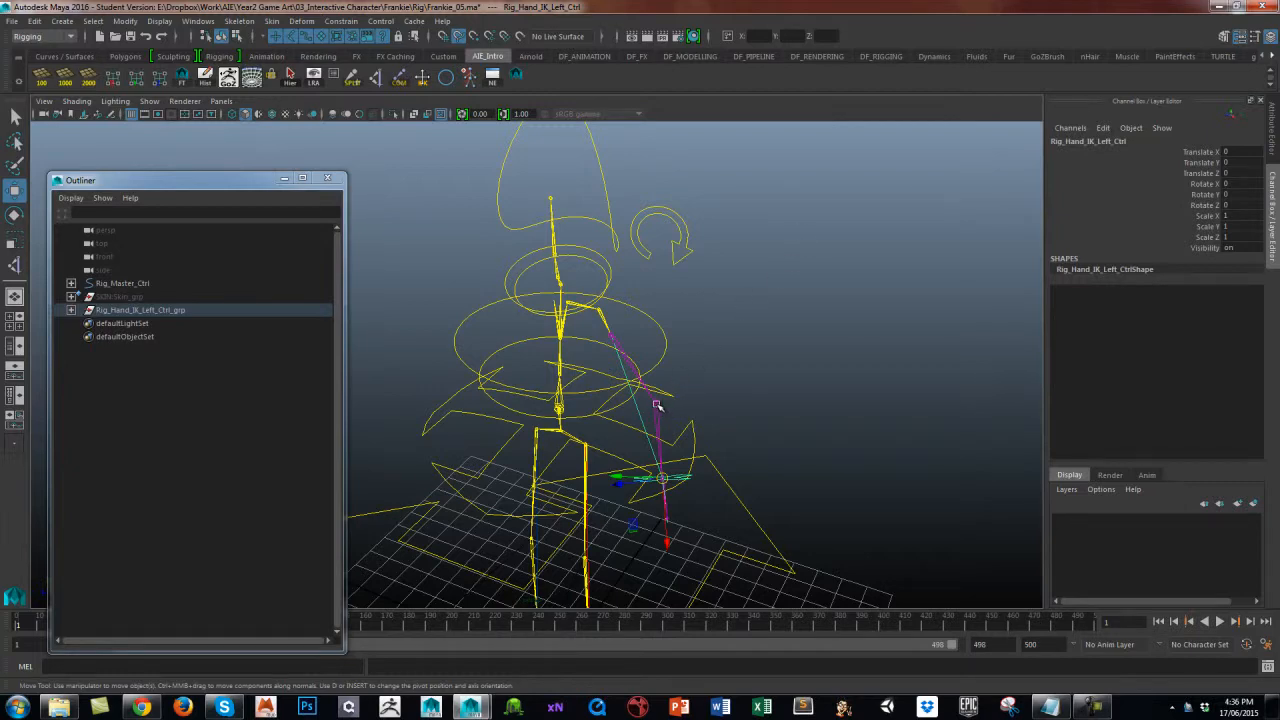
left_click_drag(776, 335, 795, 327, "alt")
middle_click_drag(785, 346, 787, 318, "alt")
right_click_drag(787, 318, 823, 281, "alt")
left_click_drag(786, 348, 834, 336, "alt")
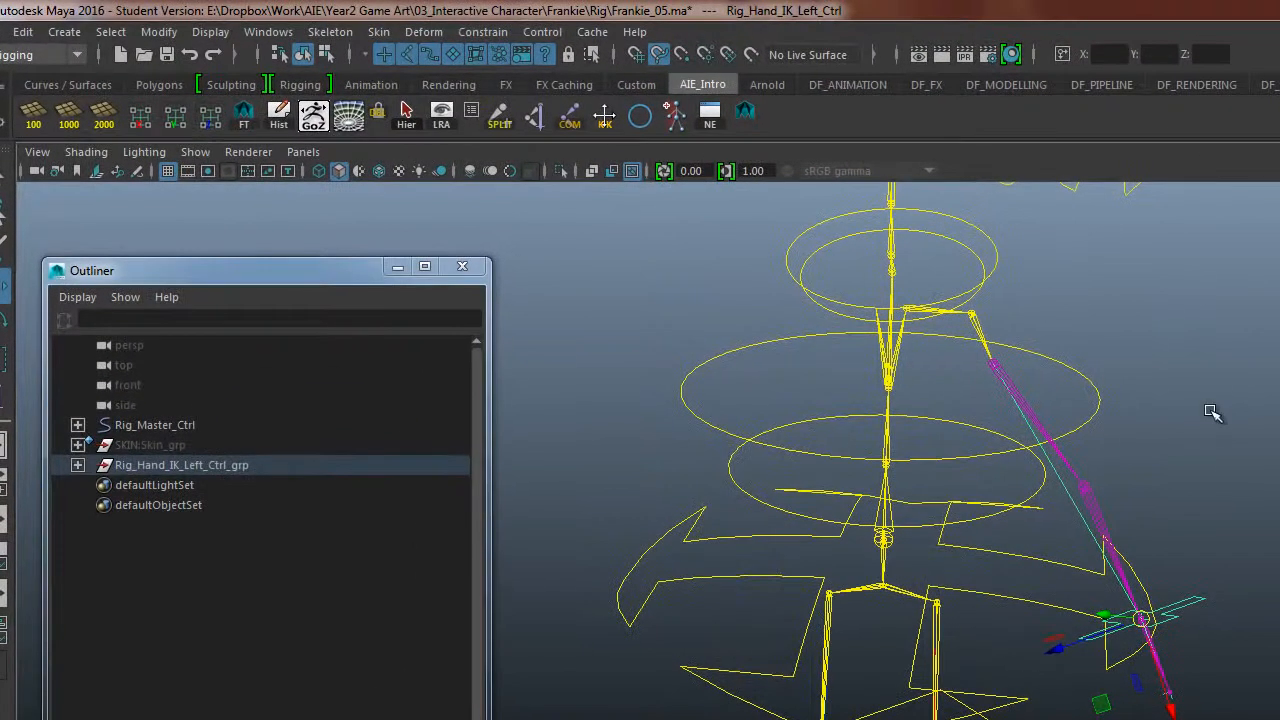
middle_click_drag(822, 270, 818, 295, "alt")
left_click_drag(1208, 432, 1167, 419, "alt")
Create a locator and set its Local Scale X, Y and Z to 5.
left_click(1193, 450)
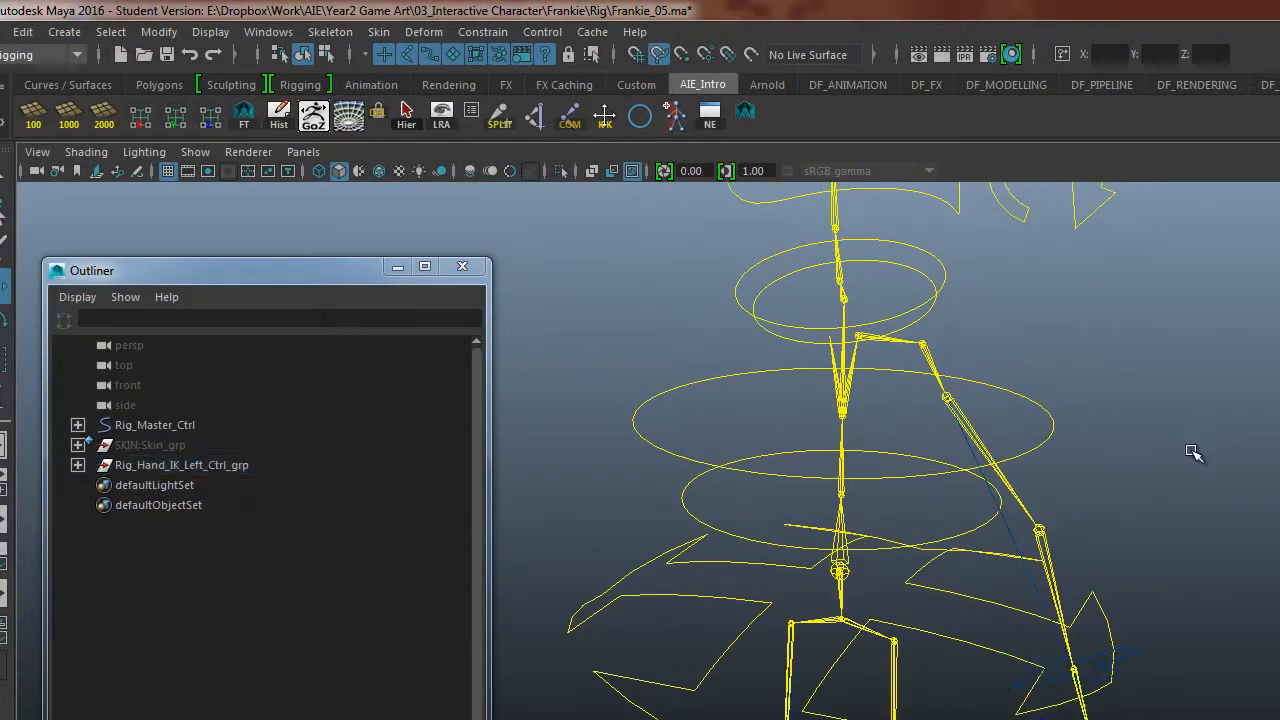
right_click_drag(1211, 500, 1130, 620, "alt")
middle_click_drag(1052, 685, 1067, 545, "alt")
right_click_drag(1198, 476, 1003, 586, "alt")
middle_click_drag(1064, 600, 1075, 481, "alt")
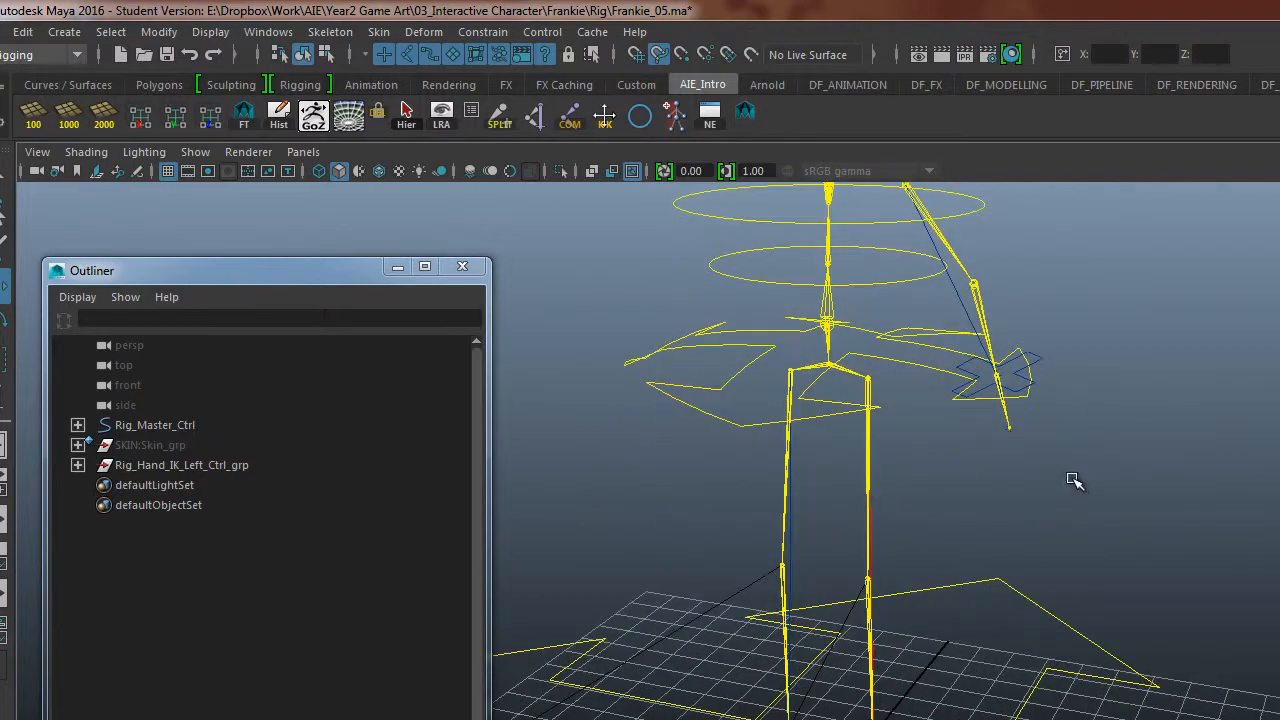
left_click_drag(1075, 481, 1125, 491, "alt")
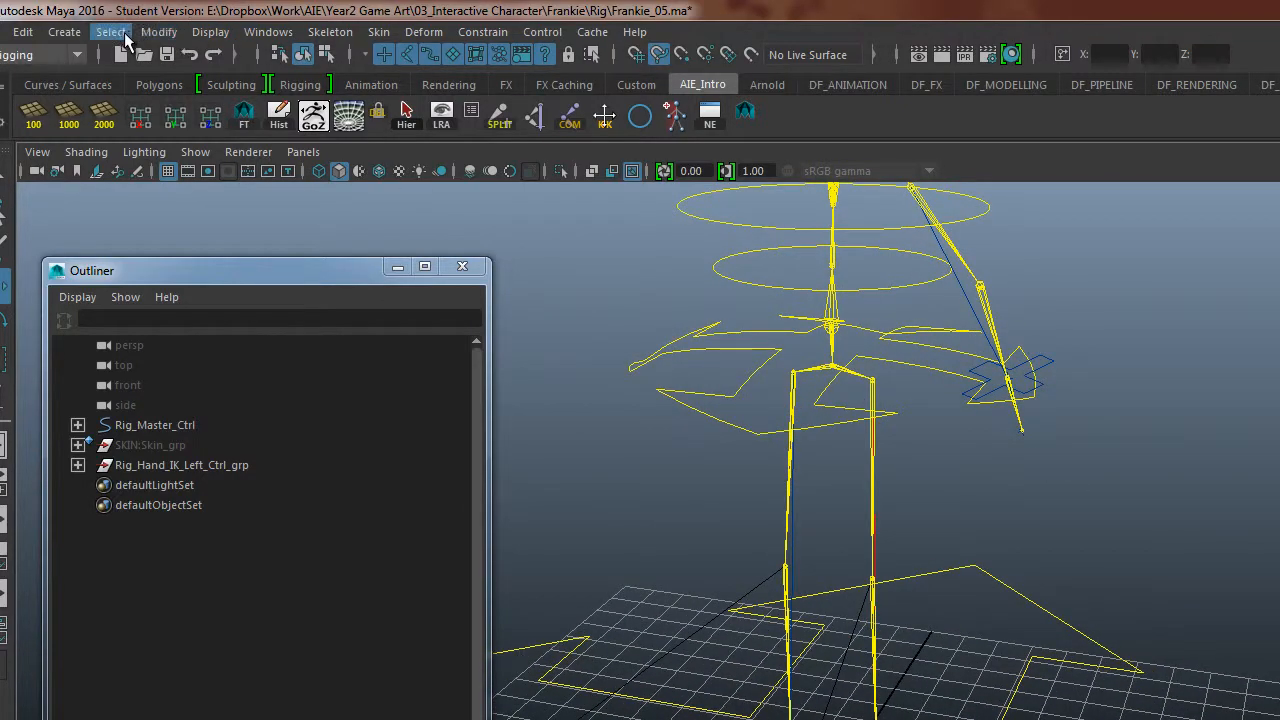
left_click(64, 31)
left_click(97, 303)
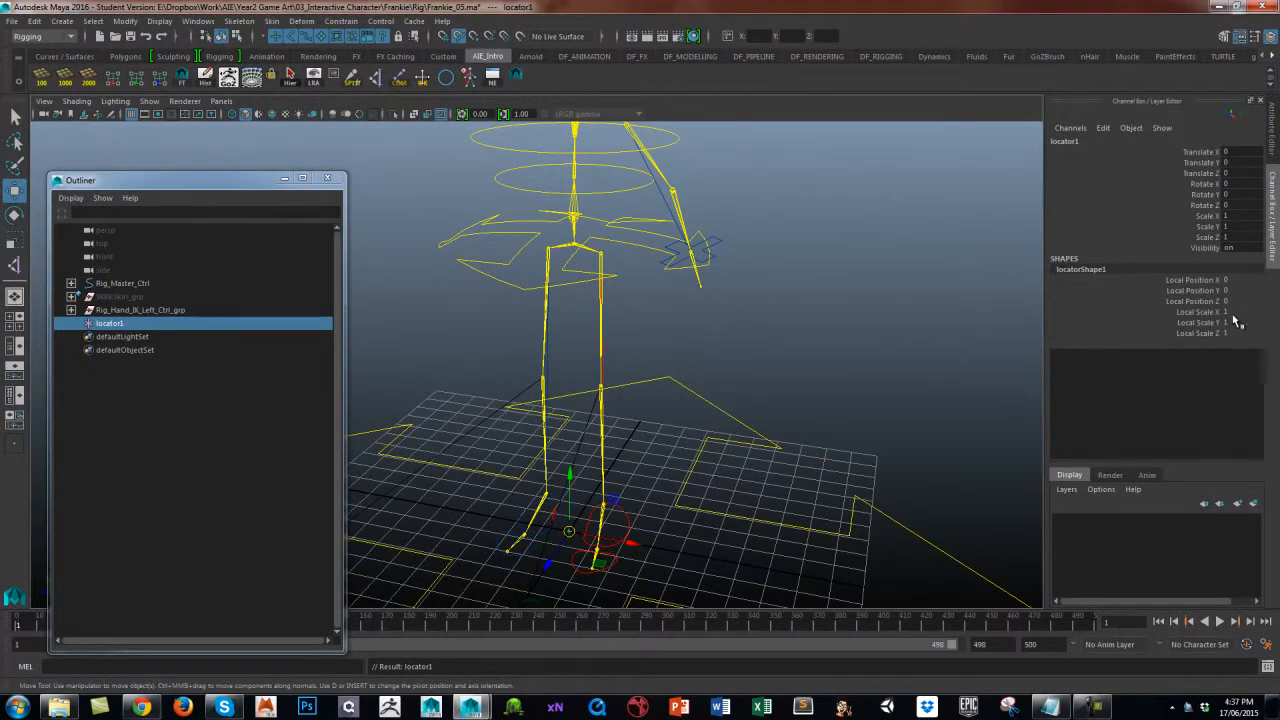
left_click_drag(1236, 312, 1242, 334)
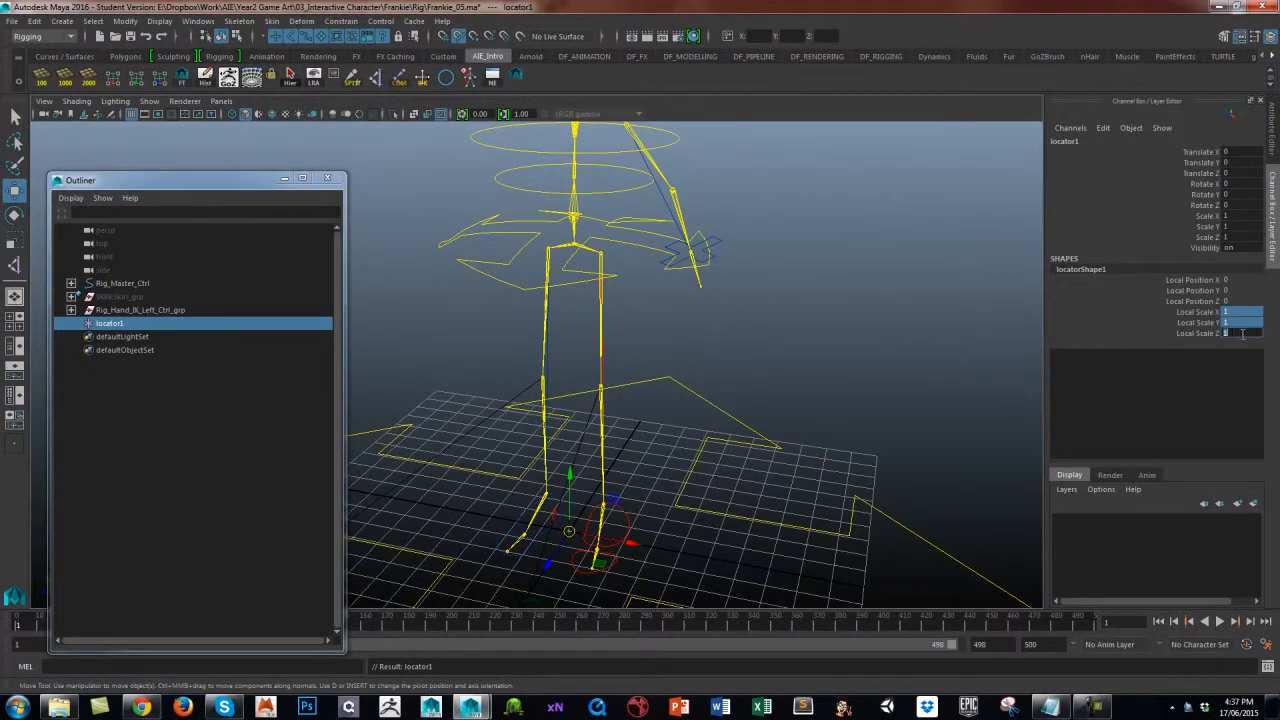
type("5")
key("Return")
Point constrain locator1 to both the left hand and upper arm IK joints, with Maintain Offset off.
left_click_drag(769, 424, 735, 331, "alt")
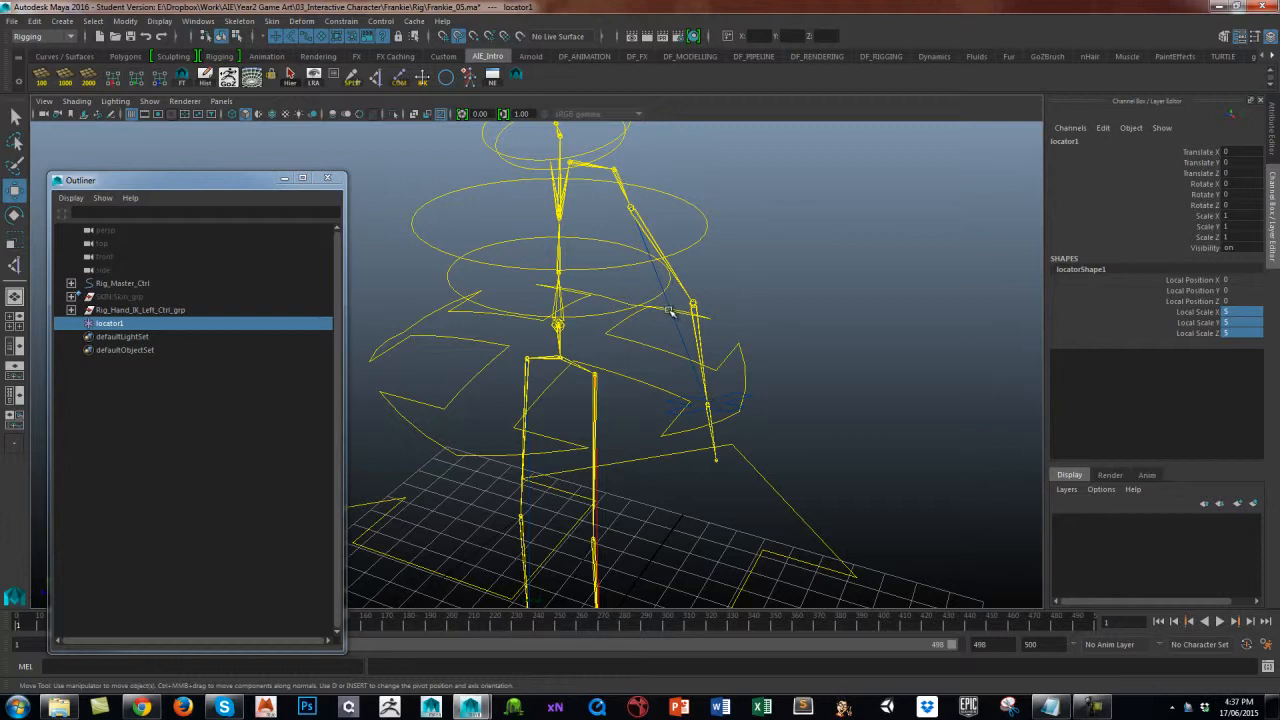
left_click(716, 441)
left_click(648, 228)
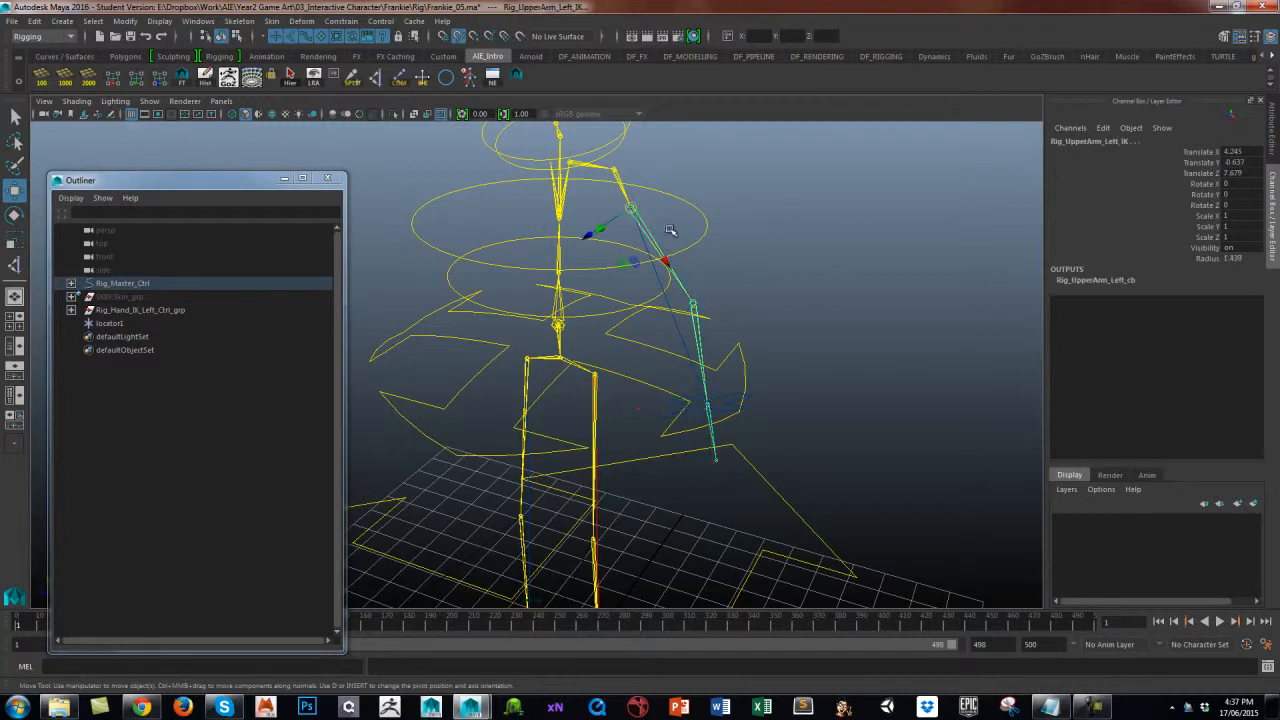
left_click_drag(842, 346, 698, 397, "alt")
left_click(806, 308)
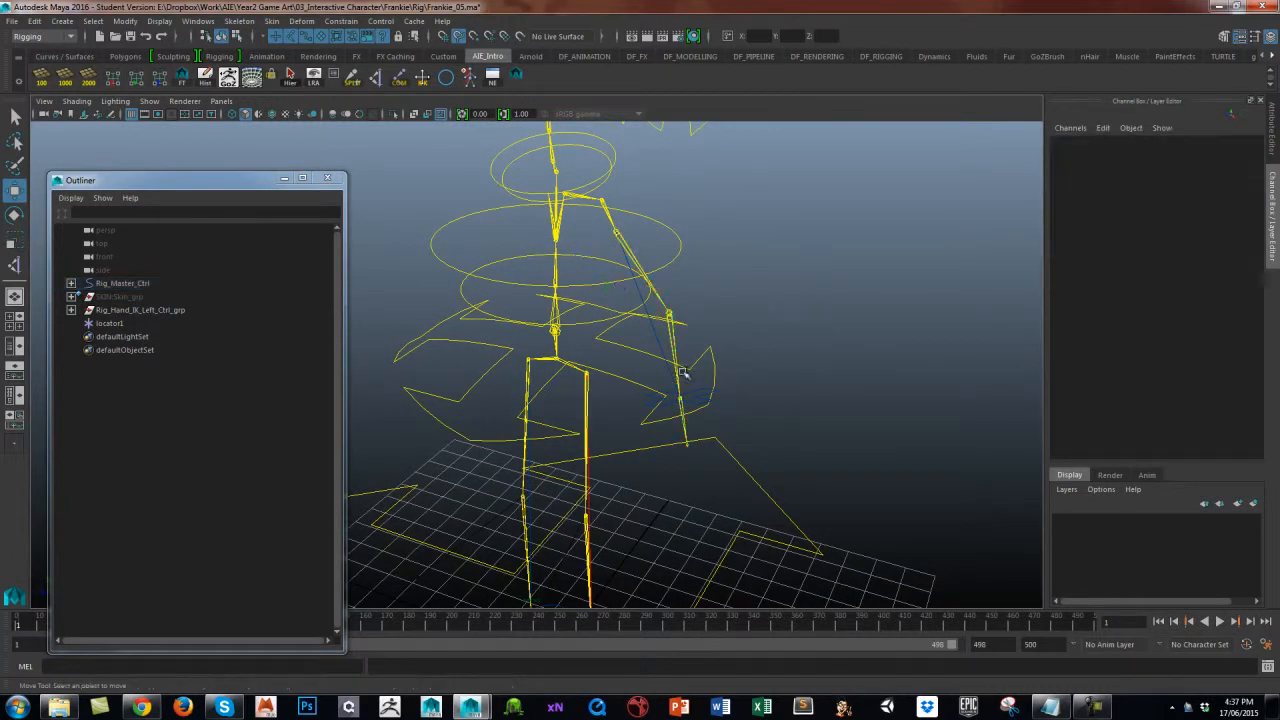
left_click(688, 420)
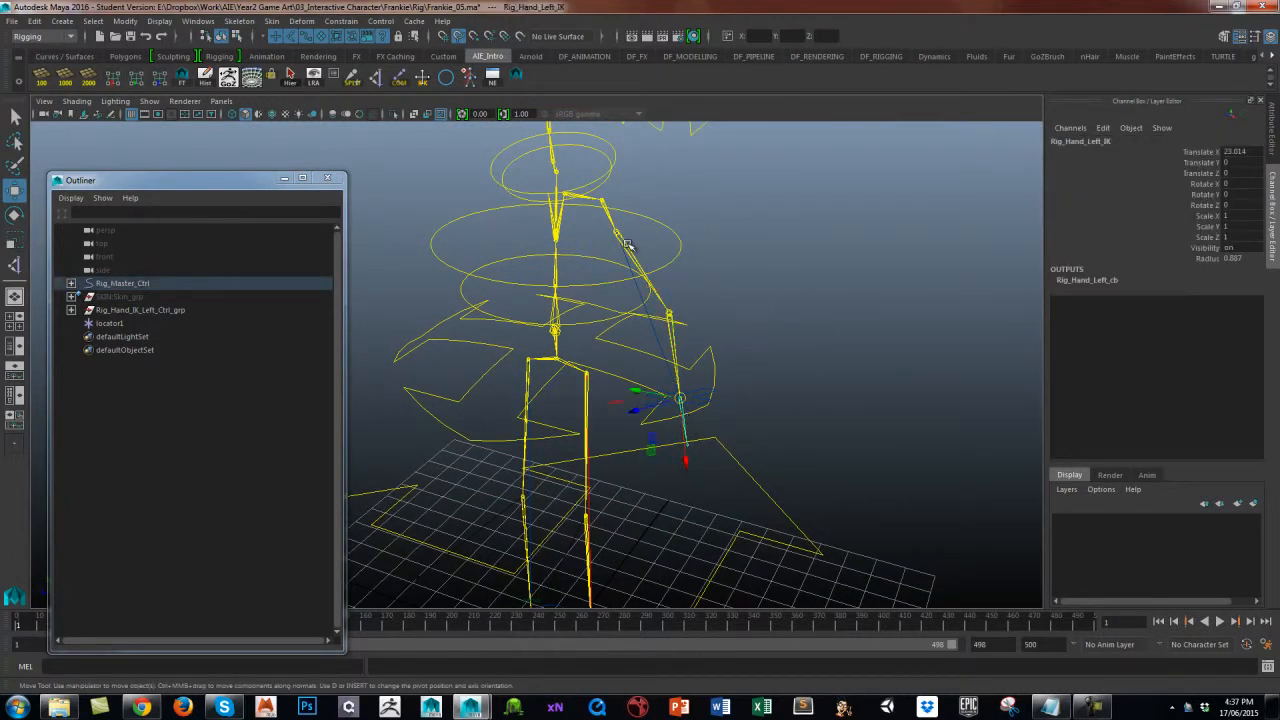
left_click(627, 244)
left_click_drag(820, 340, 726, 260, "alt")
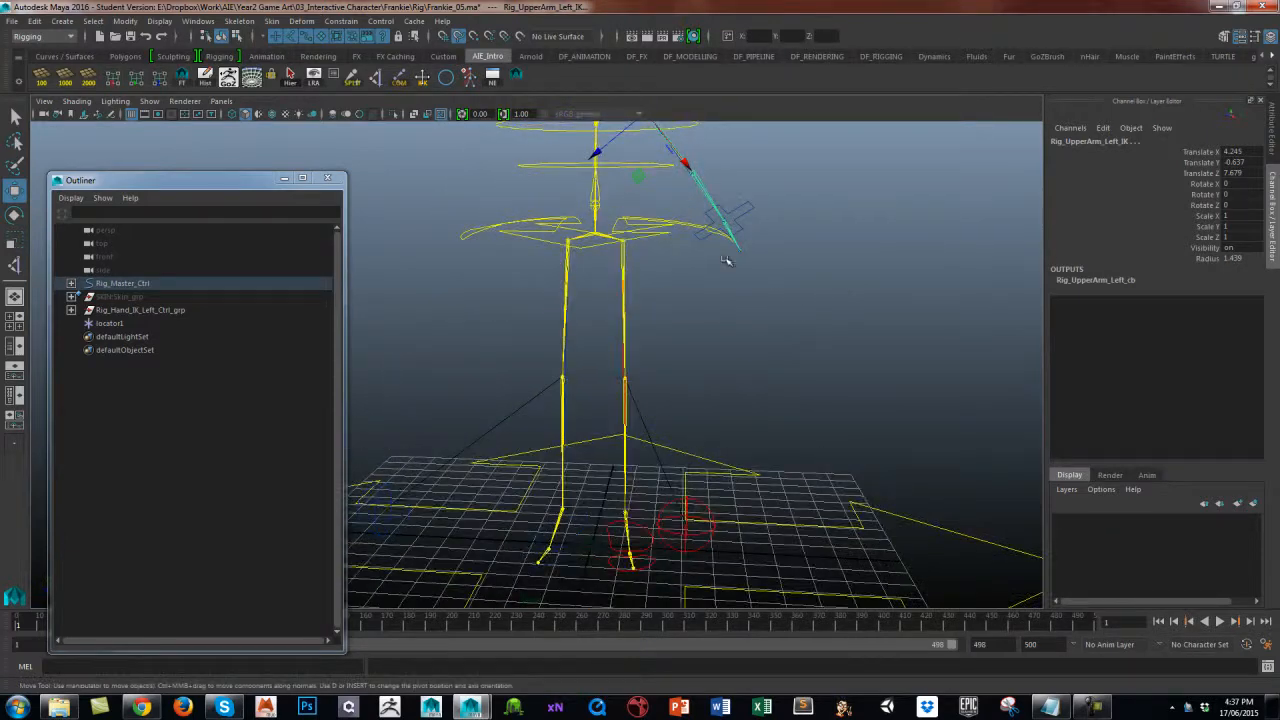
left_click(595, 546)
left_click_drag(700, 440, 680, 400, "alt")
left_click(340, 21)
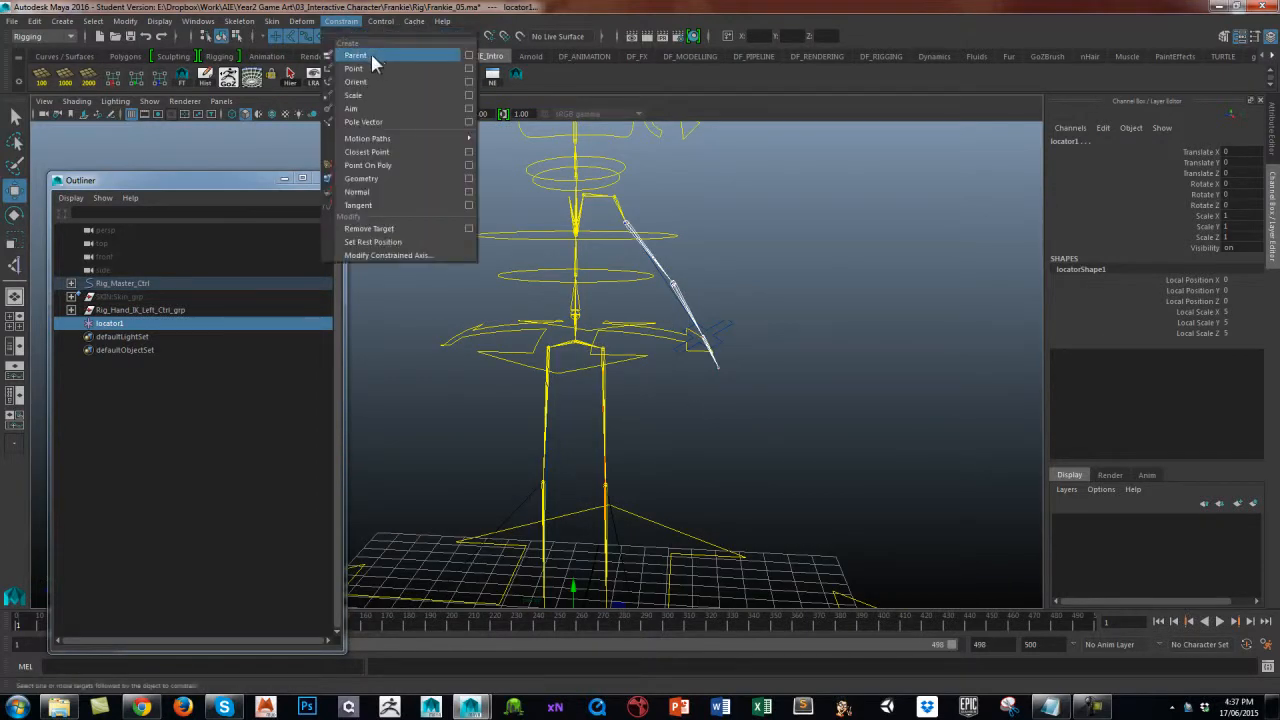
left_click(468, 68)
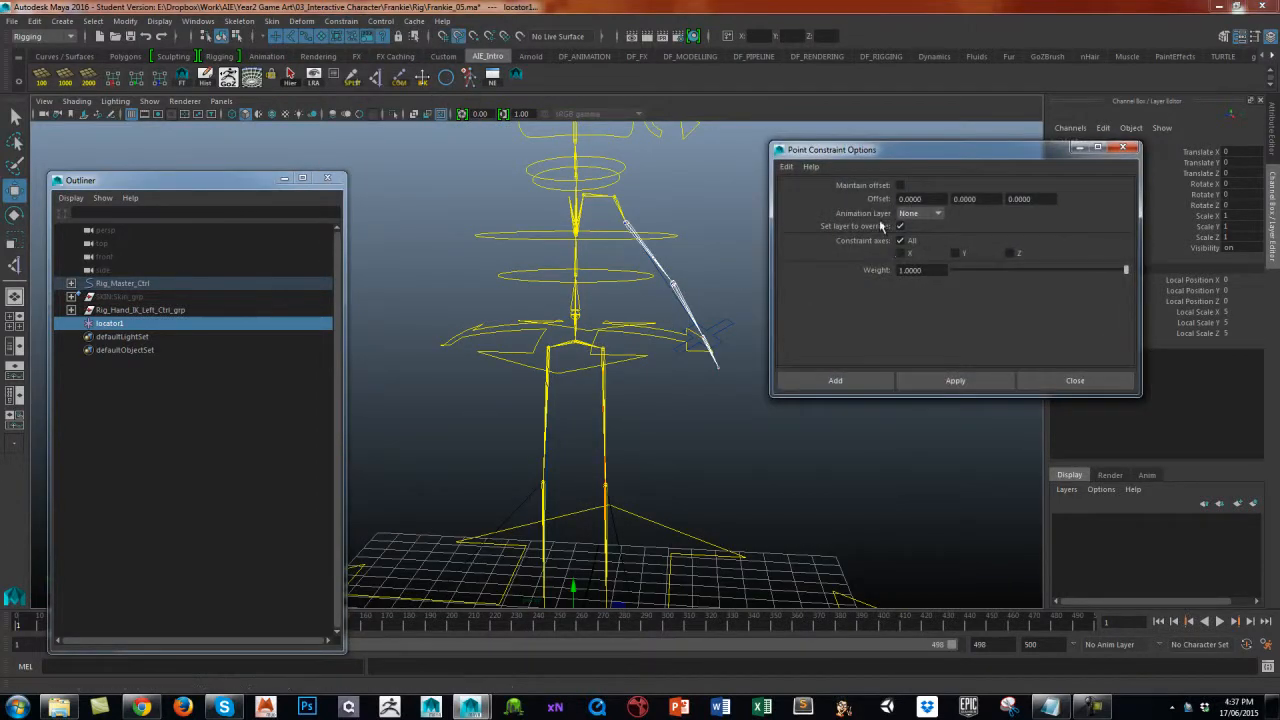
left_click(945, 377)
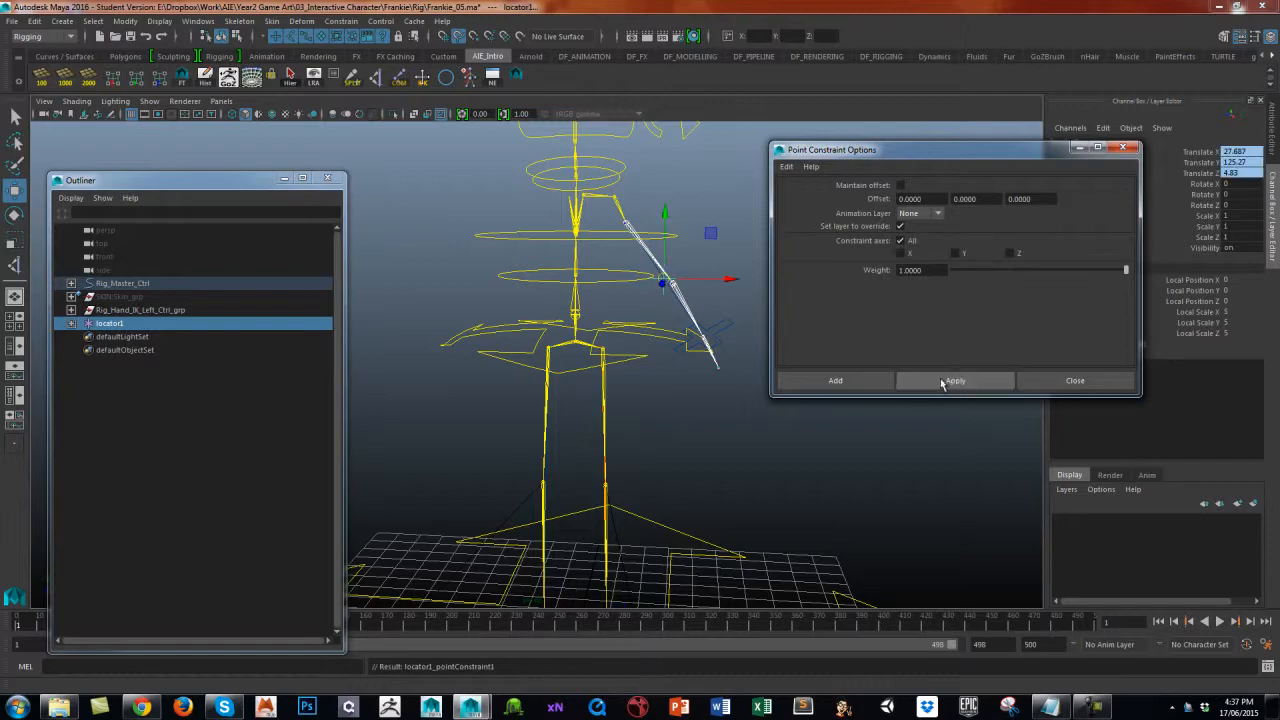
left_click(1122, 148)
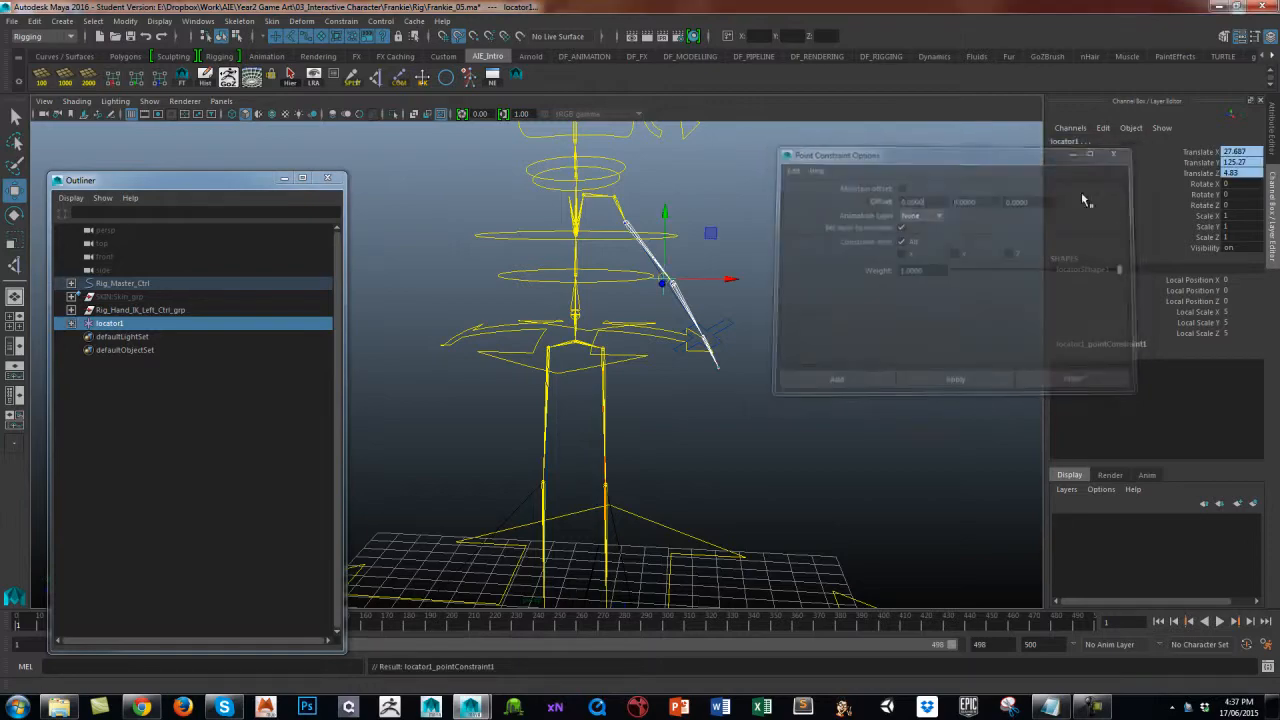
Delete locator1's point constraint, leaving the locator midway between the shoulder and wrist, and select the locator.
left_click_drag(880, 320, 697, 374, "alt")
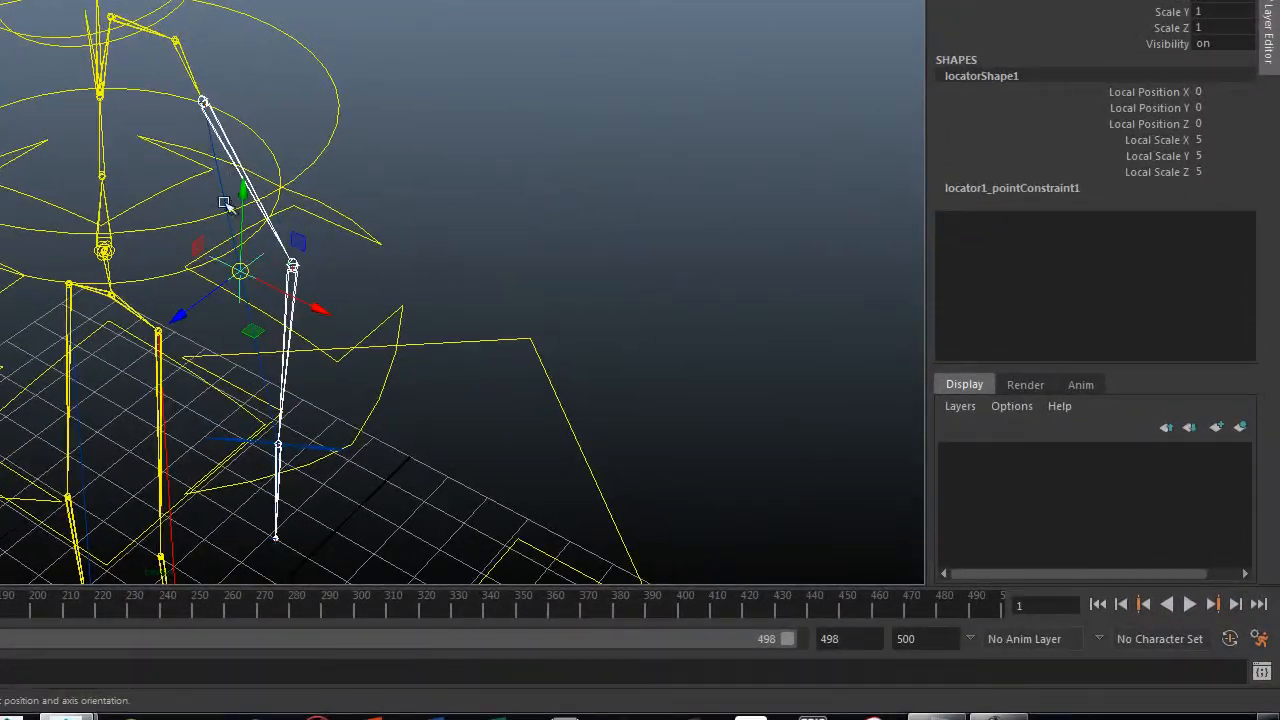
left_click_drag(427, 201, 443, 149, "alt")
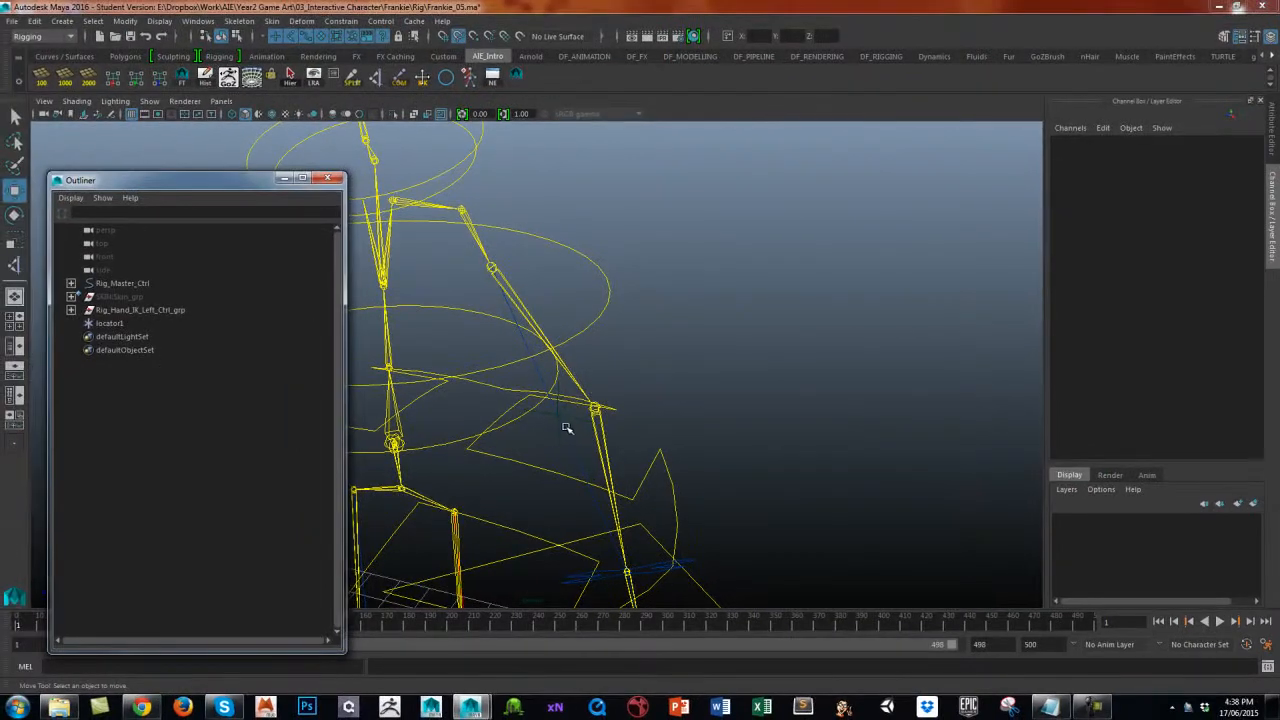
left_click(551, 429)
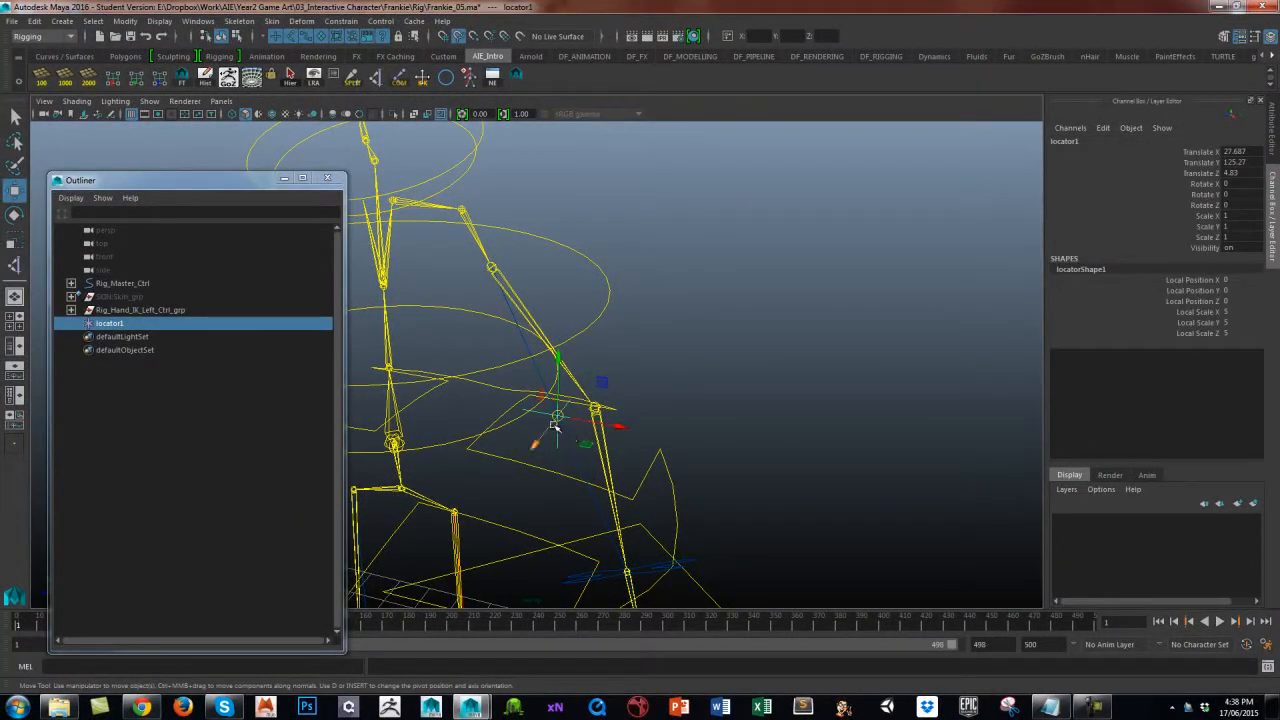
left_click_drag(557, 420, 525, 430, "alt")
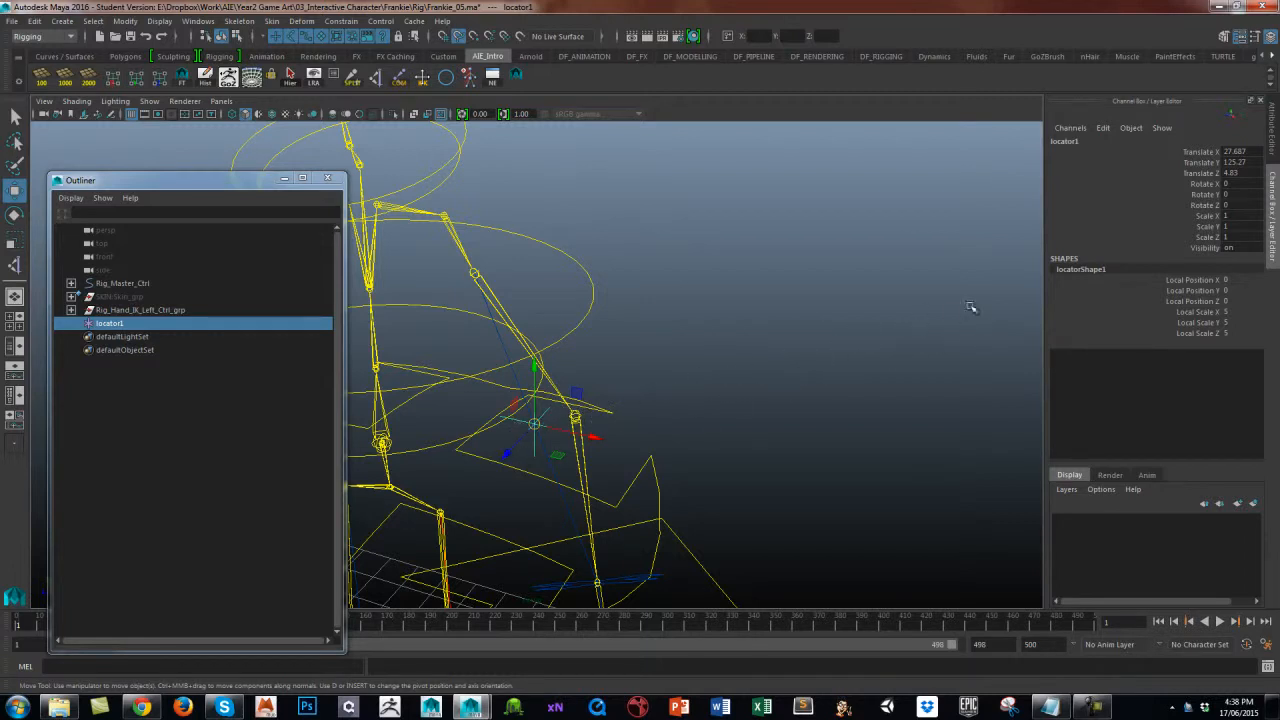
Examine how locator1 sits relative to the left elbow and upper arm IK joints.
left_click_drag(985, 292, 791, 289, "alt")
left_click(773, 305)
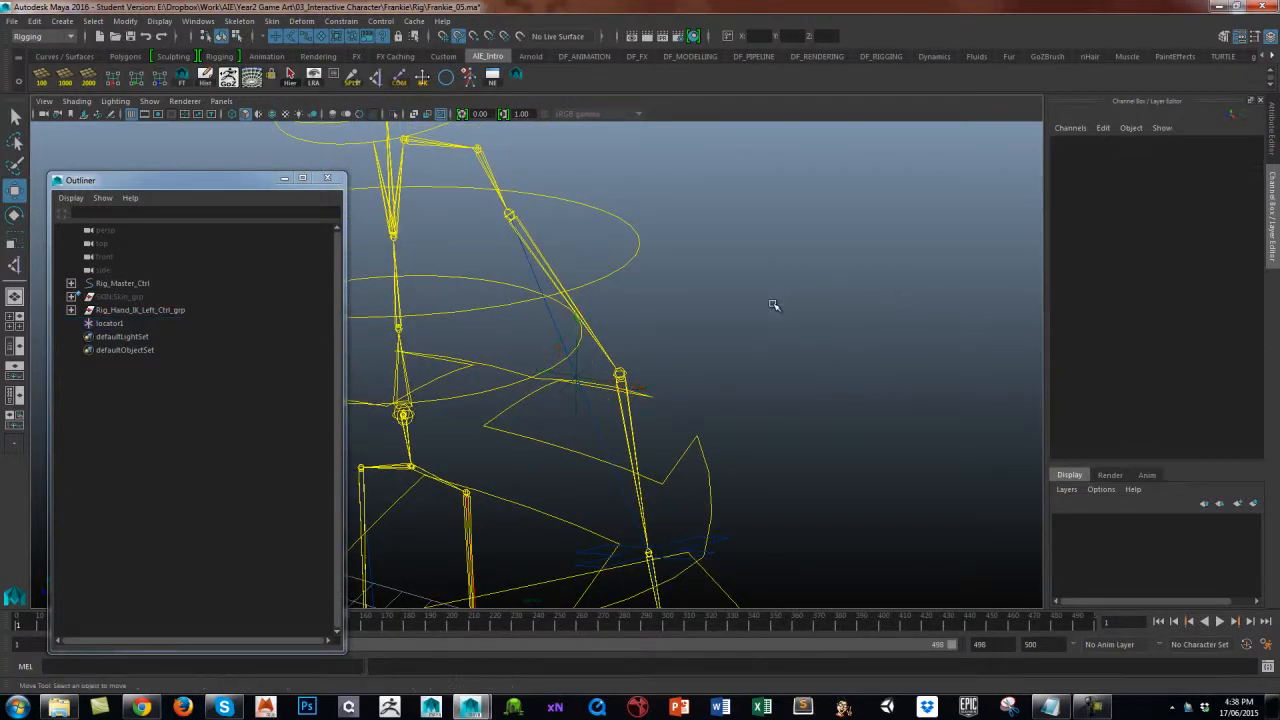
left_click(587, 369)
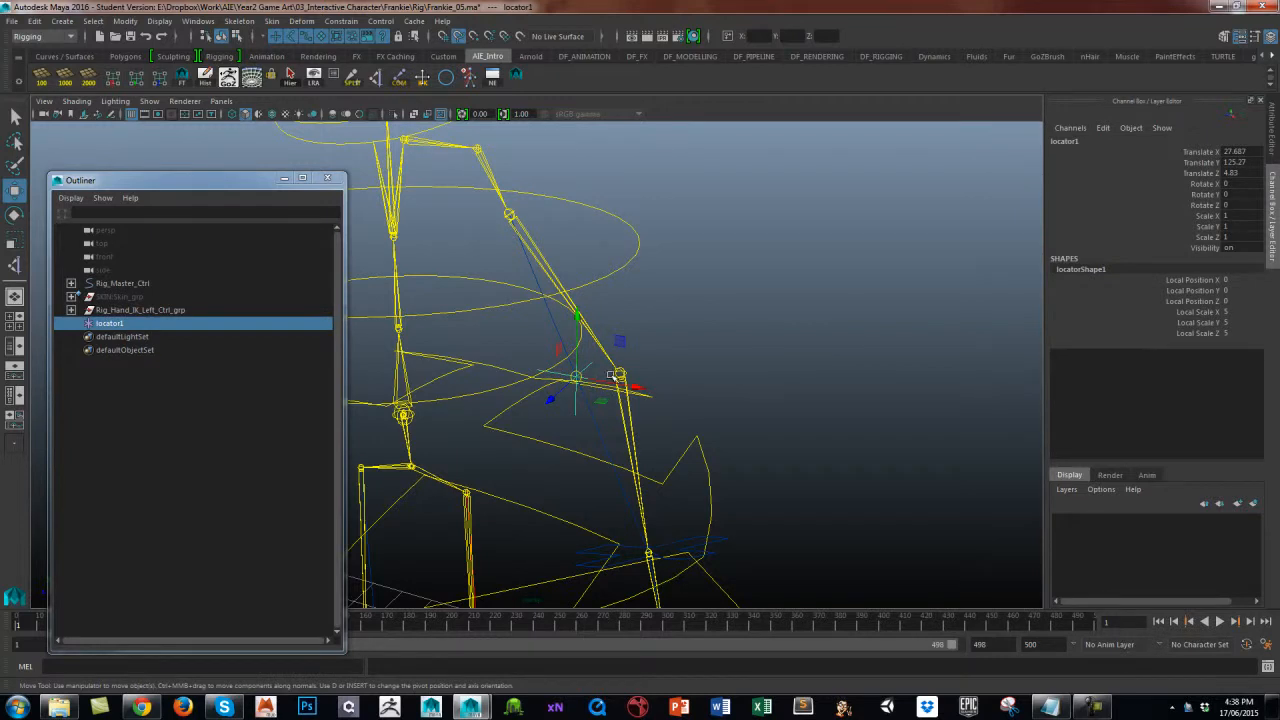
left_click(652, 358)
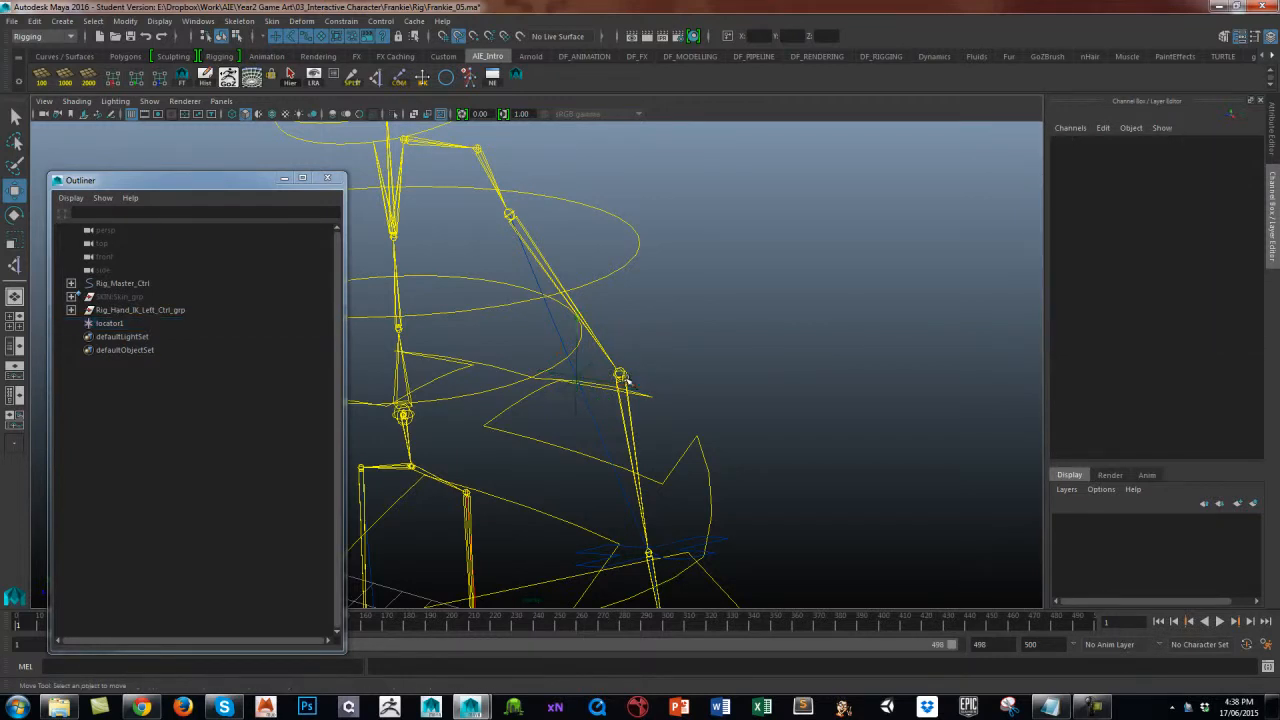
left_click(621, 378)
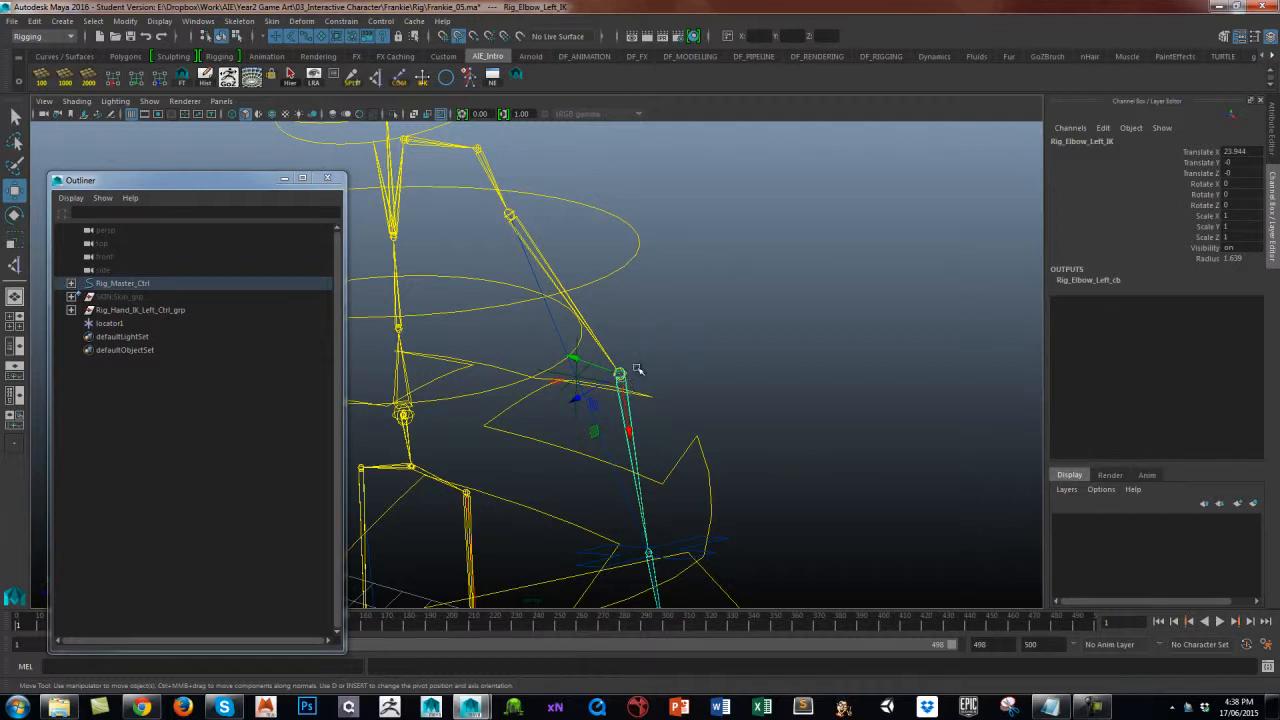
left_click(650, 372)
left_click(622, 370)
key("f")
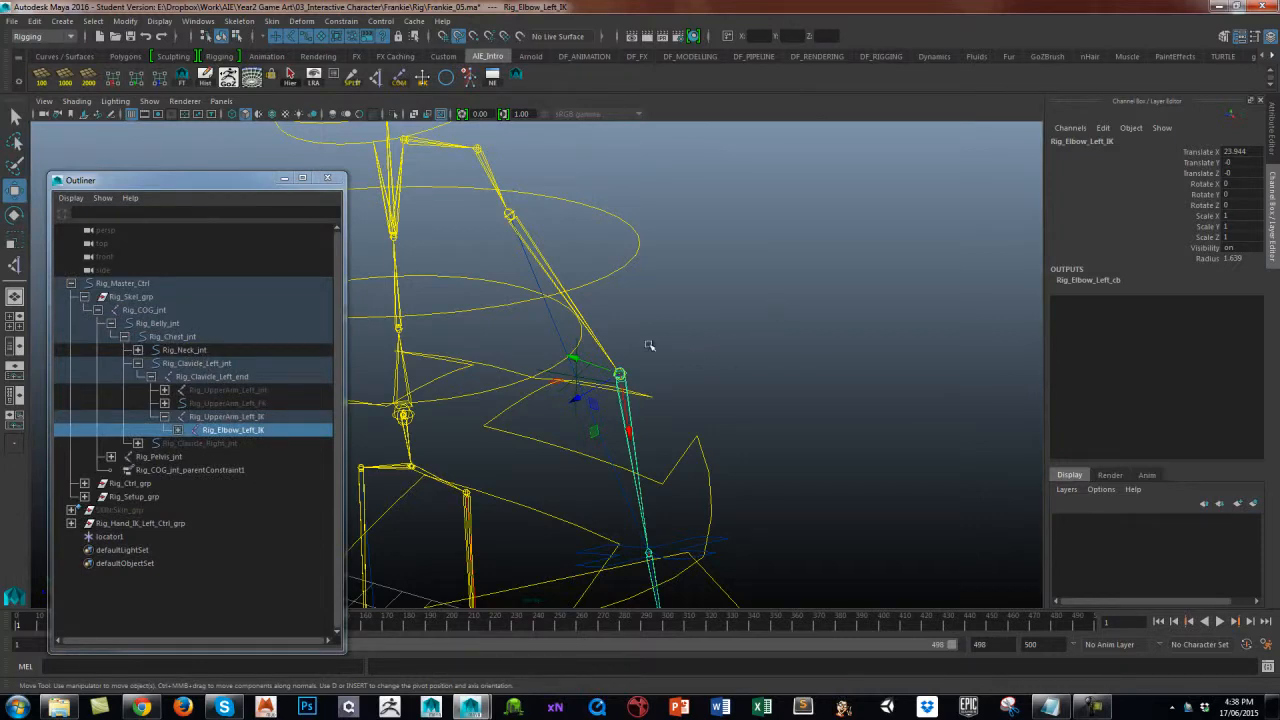
middle_click_drag(710, 307, 760, 285, "alt")
left_click(761, 297)
right_click_drag(727, 351, 803, 299, "alt")
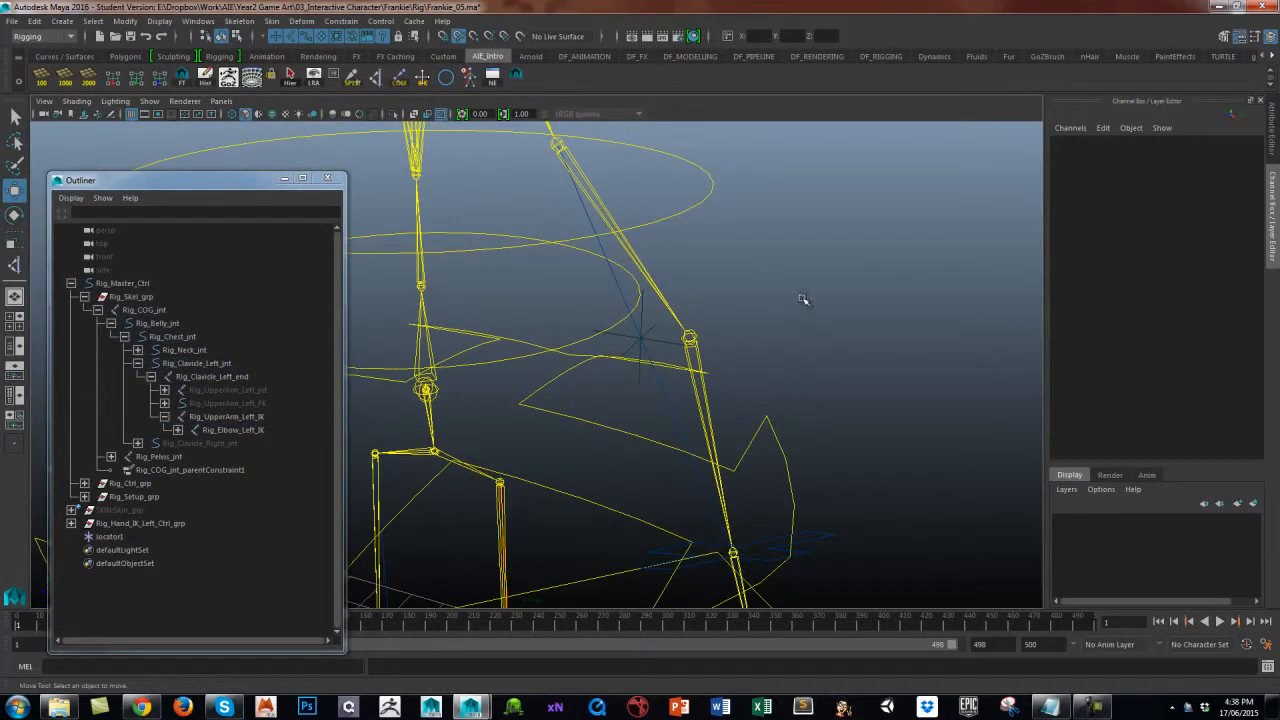
left_click(665, 341)
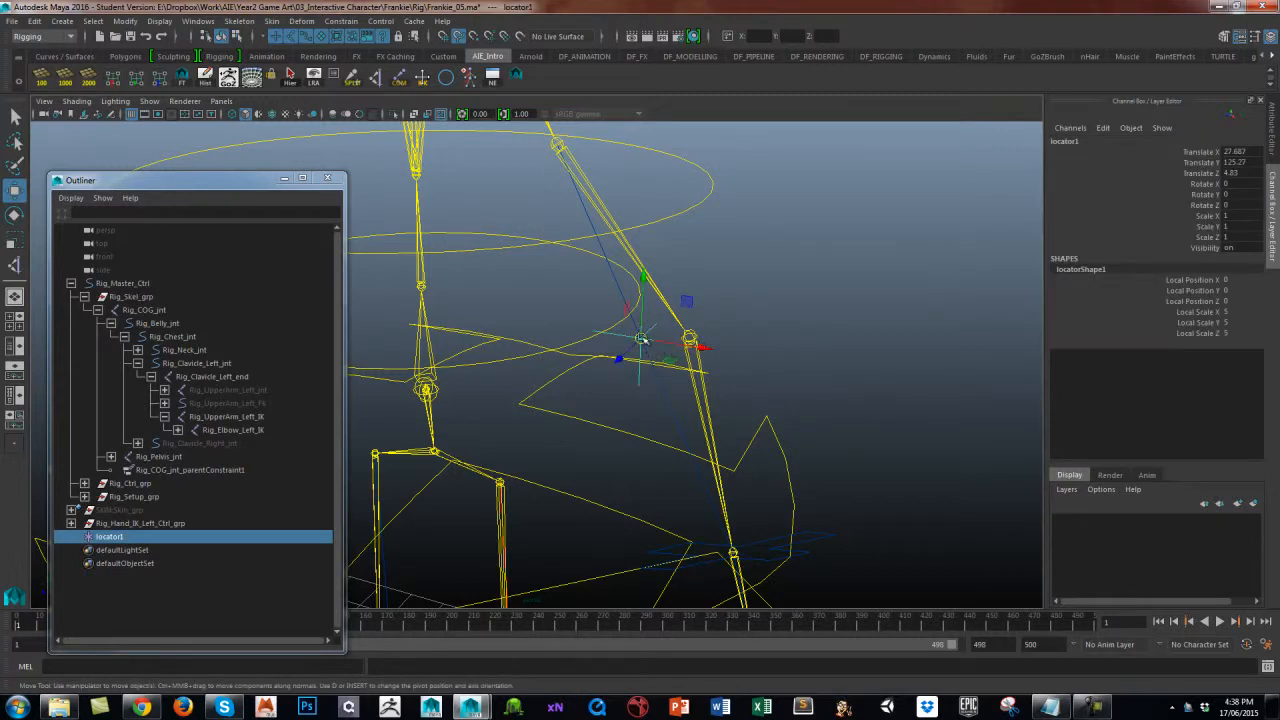
left_click(560, 146)
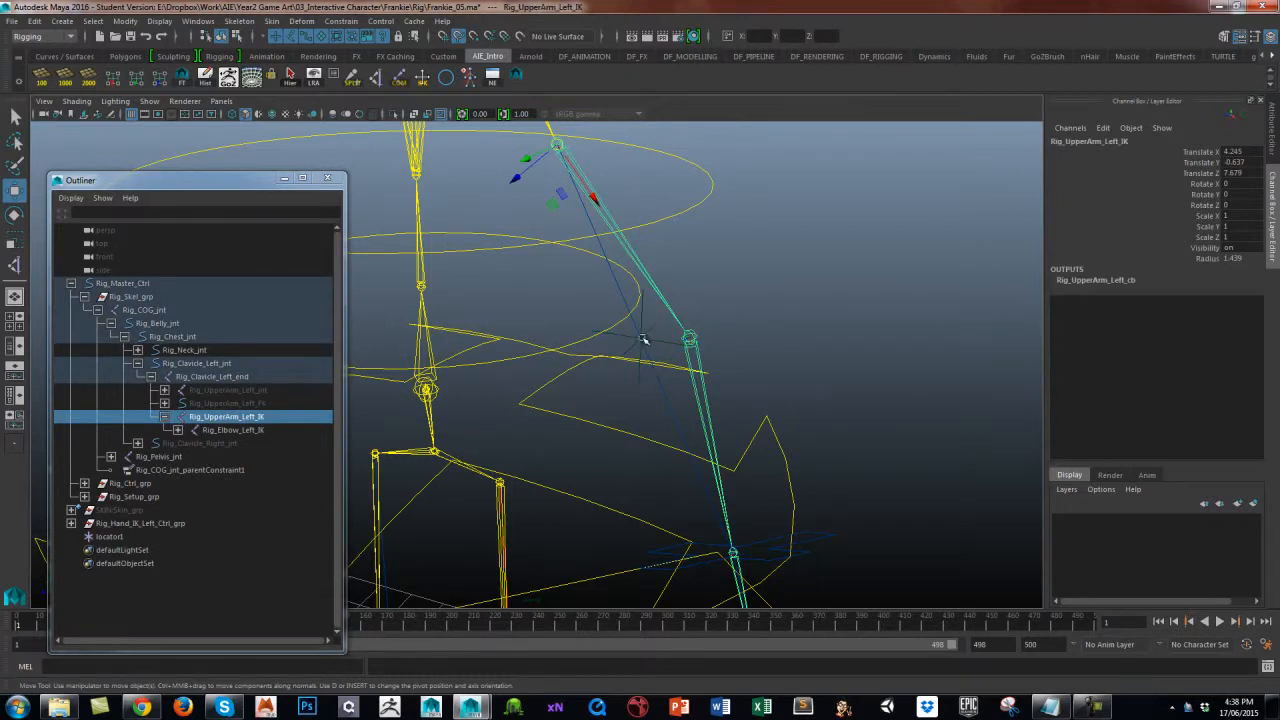
left_click(672, 333)
left_click(641, 330)
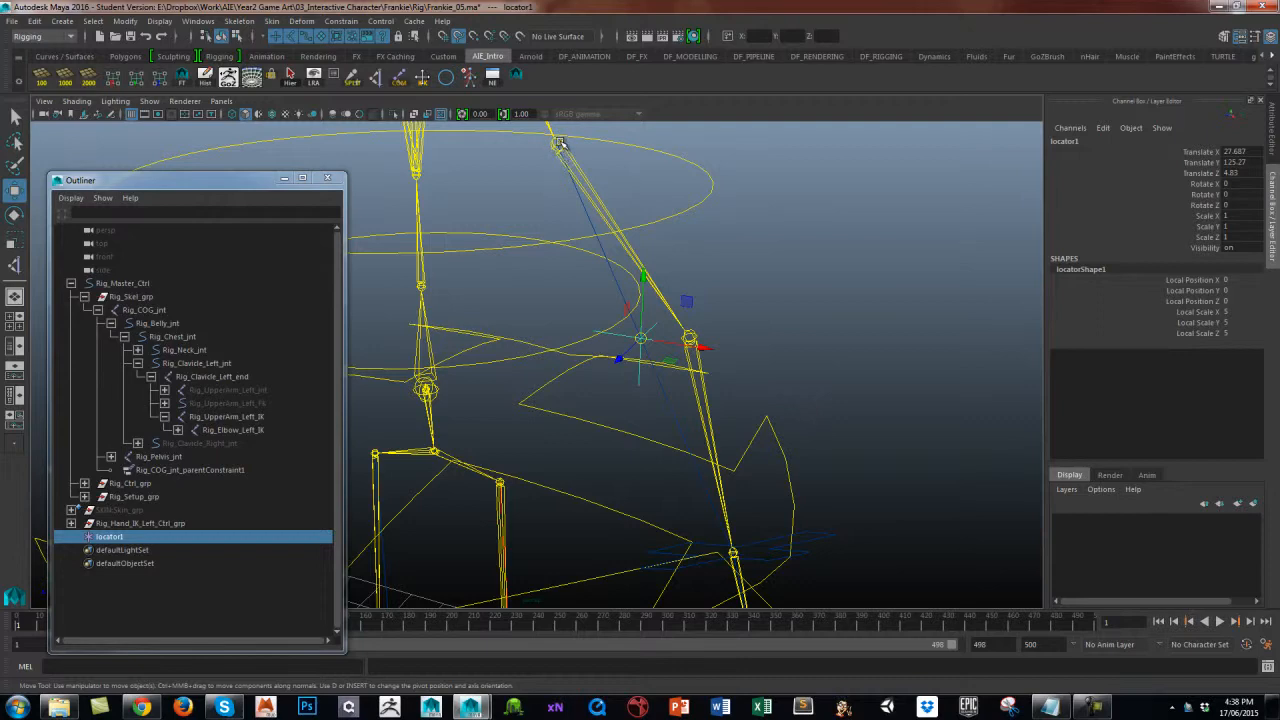
left_click(758, 280)
middle_click_drag(754, 291, 714, 329, "alt")
Select Rig_Elbow_Left_IK followed by locator1 and open the Aim constraint's options.
left_click(696, 372)
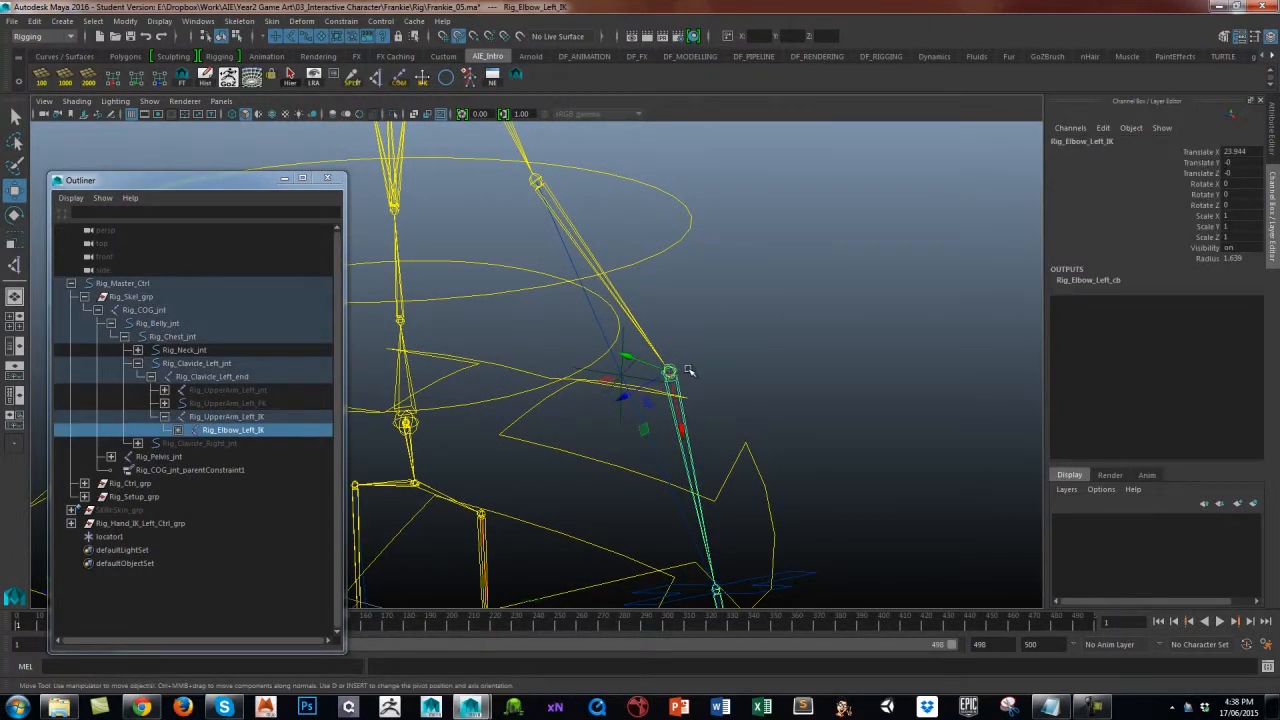
key("q")
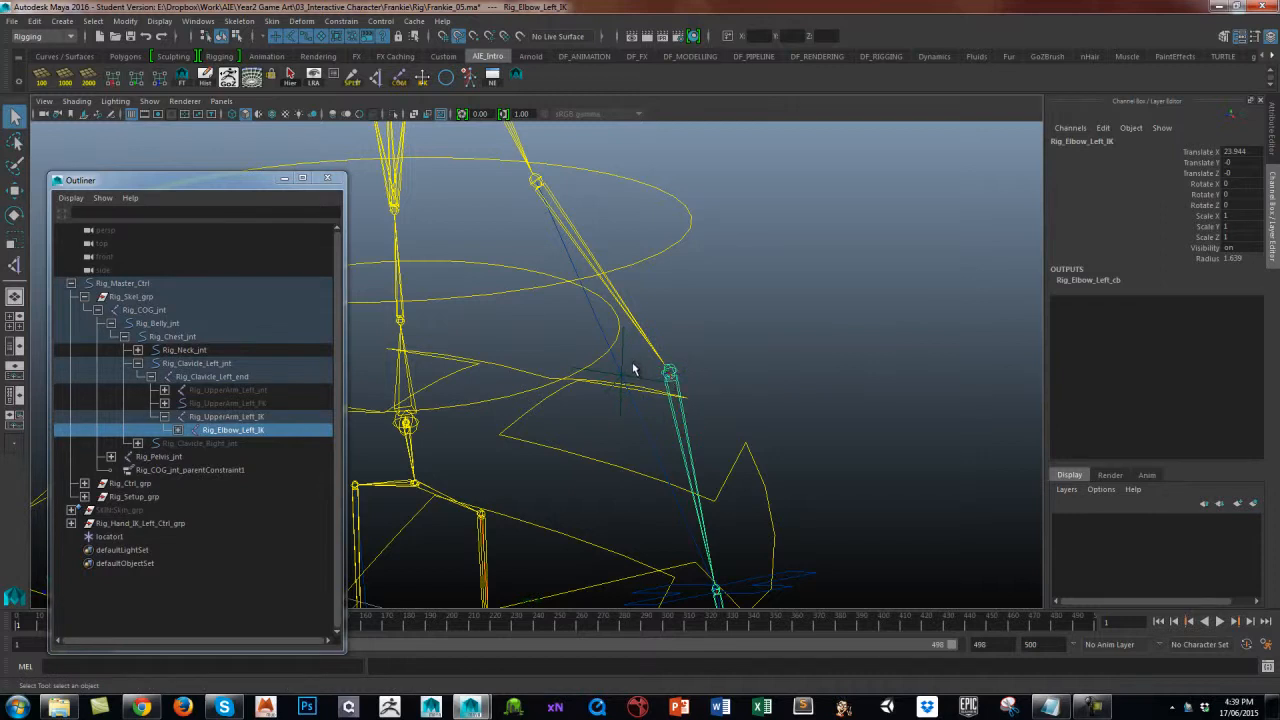
left_click(630, 372, "shift")
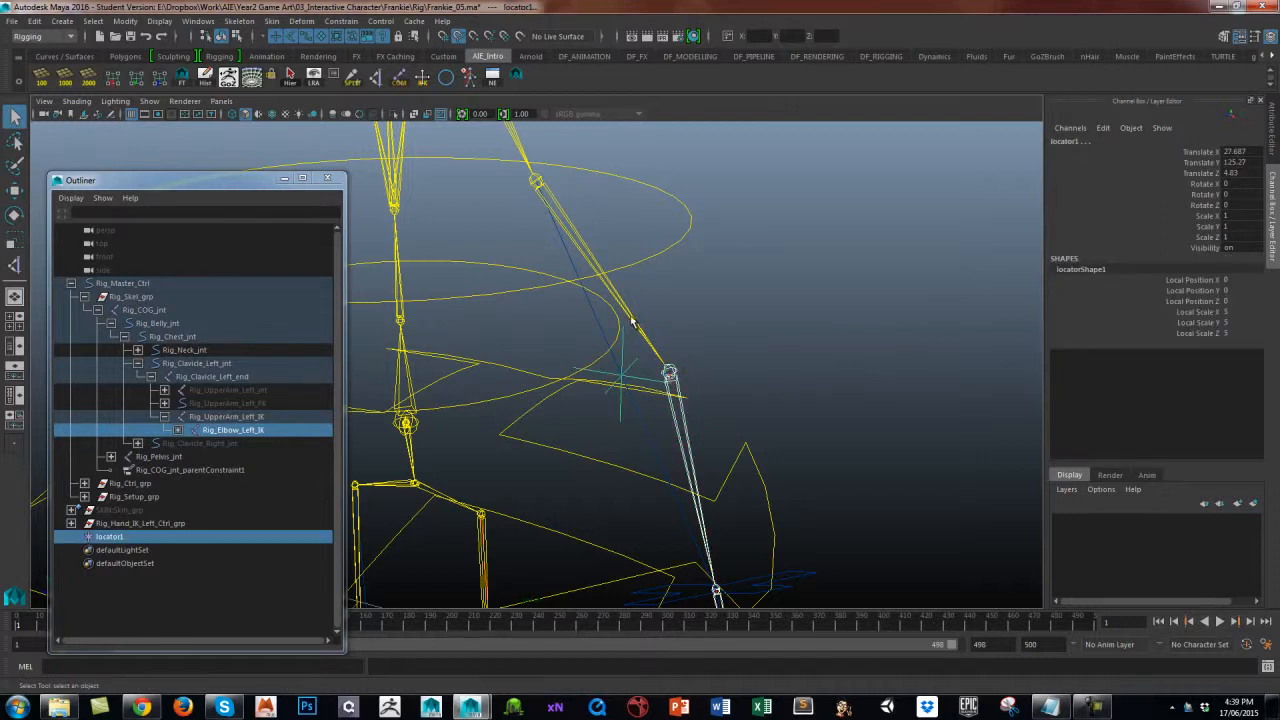
left_click(340, 21)
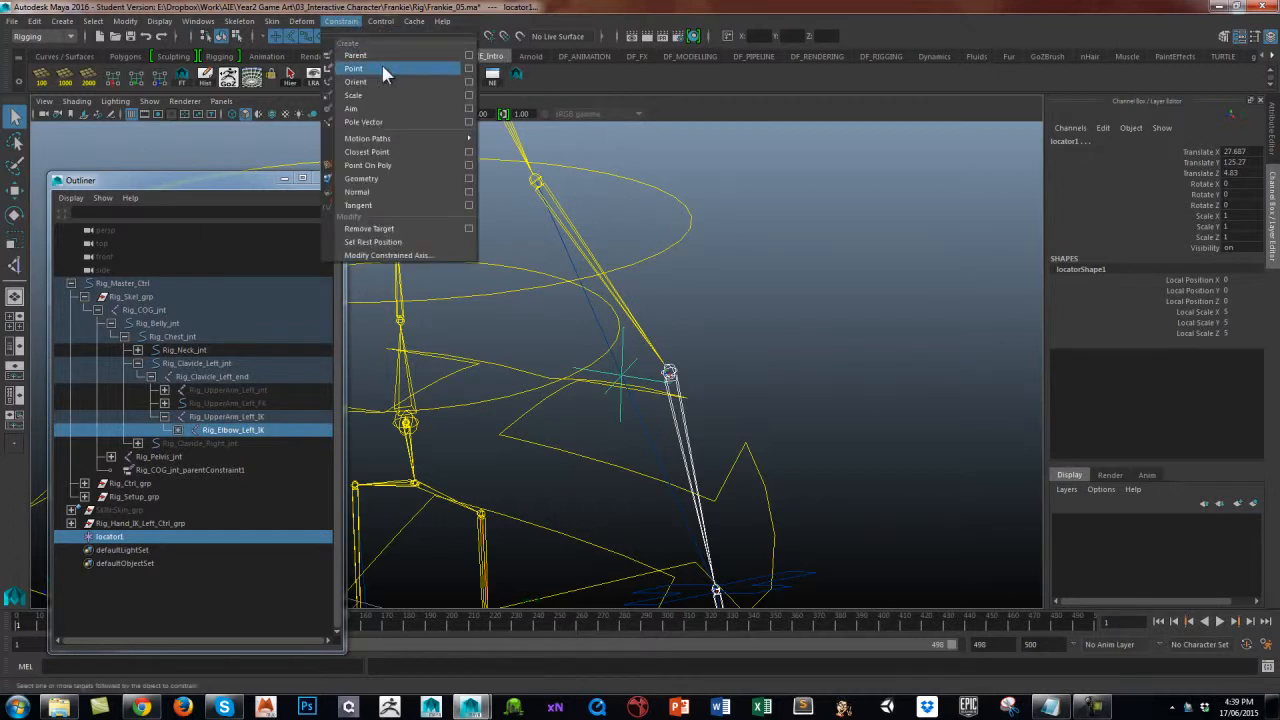
left_click(469, 108)
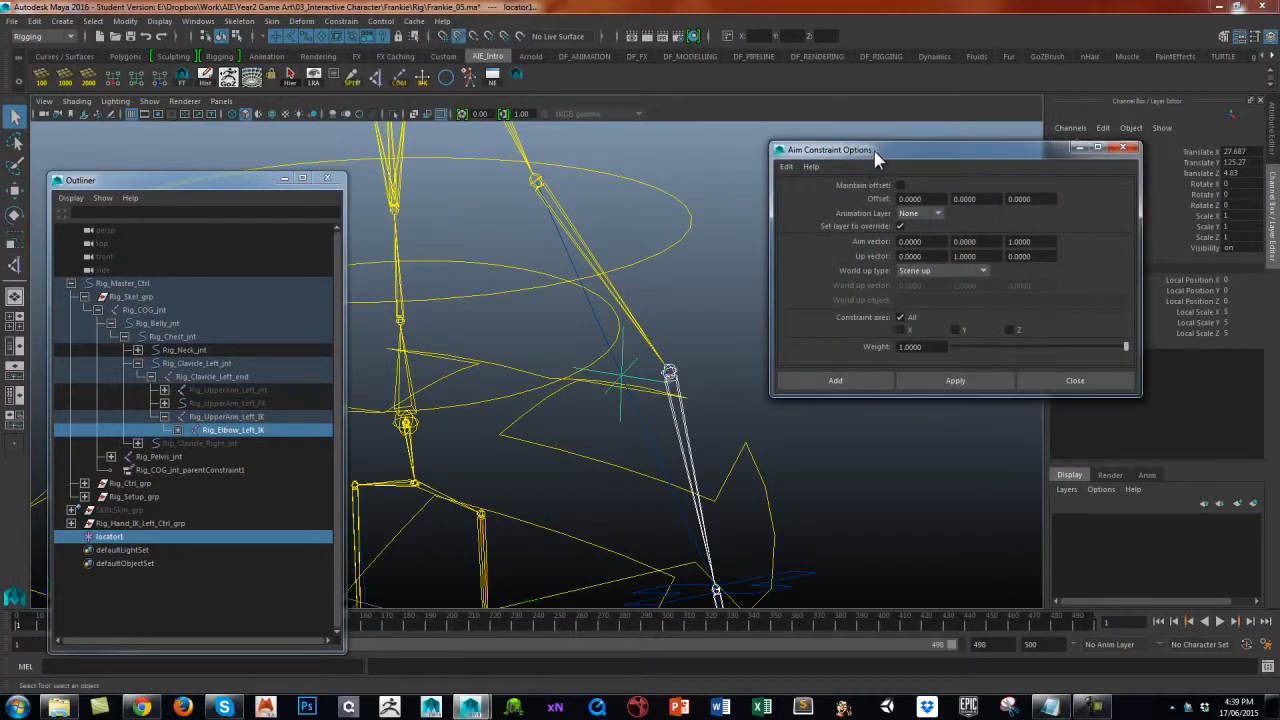
left_click_drag(874, 150, 879, 134)
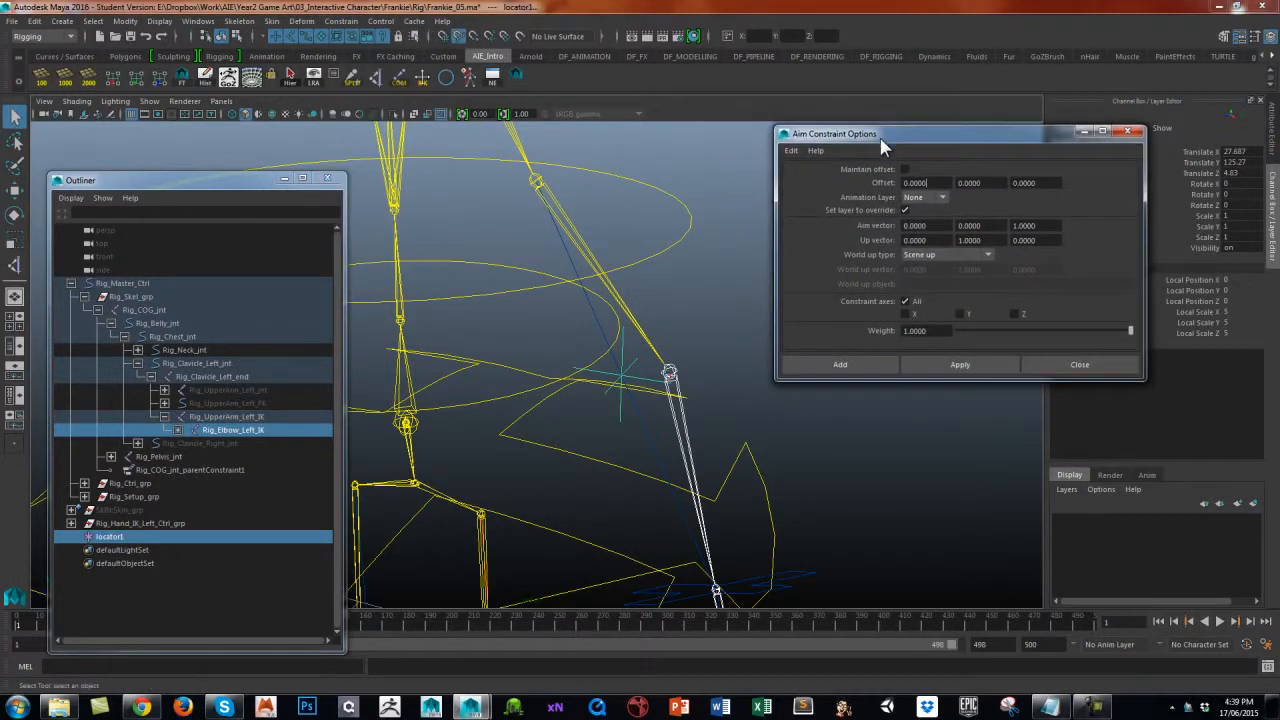
Set the aim constraint's aim vector to 1, 0, 0 and its world up type to Object up.
left_click(934, 228)
type("1")
left_click(1040, 226)
type("0")
left_click(987, 257)
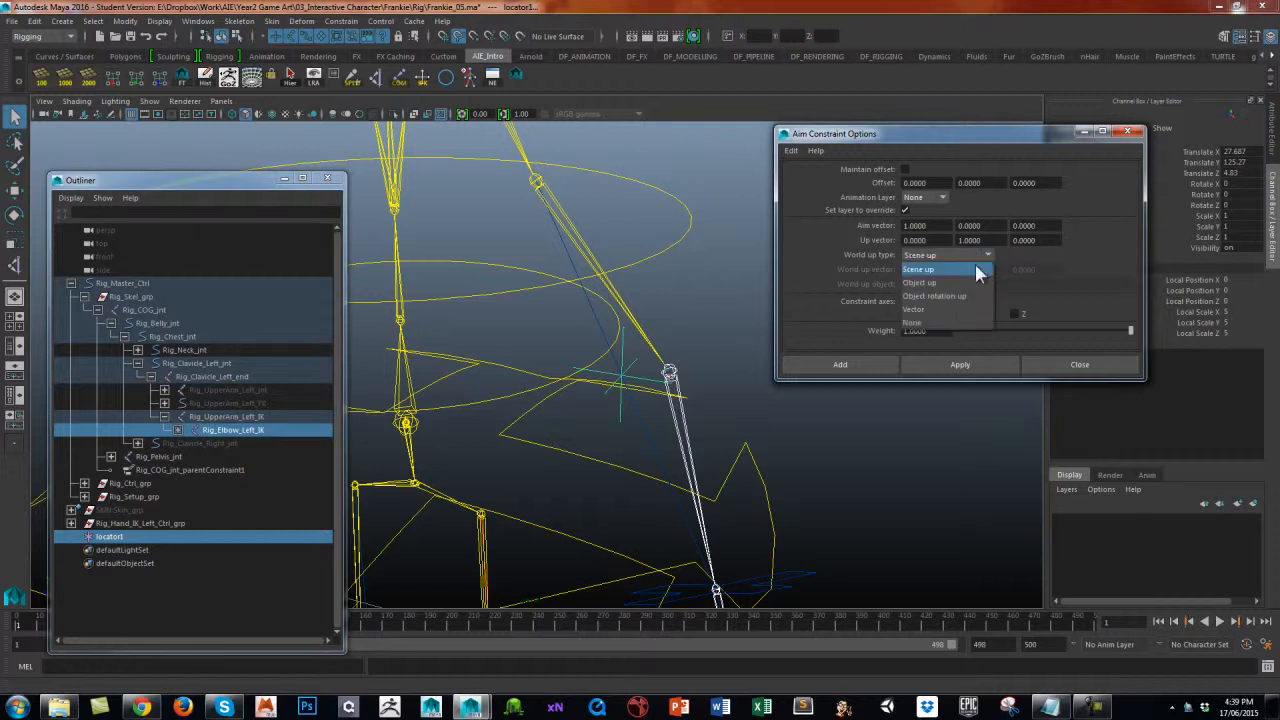
left_click(930, 283)
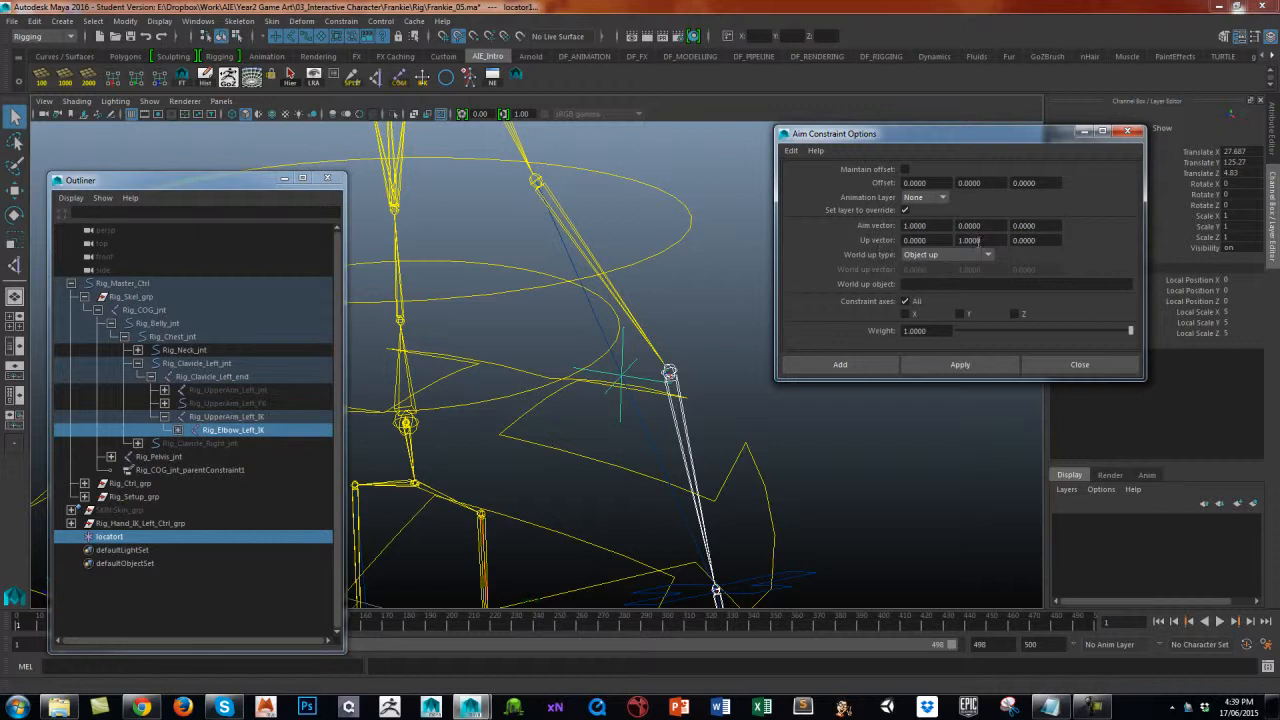
Copy the left upper arm IK joint's name, Rig_UpperArm_Left_IK, into the aim constraint's world up object.
left_click_drag(969, 134, 914, 116)
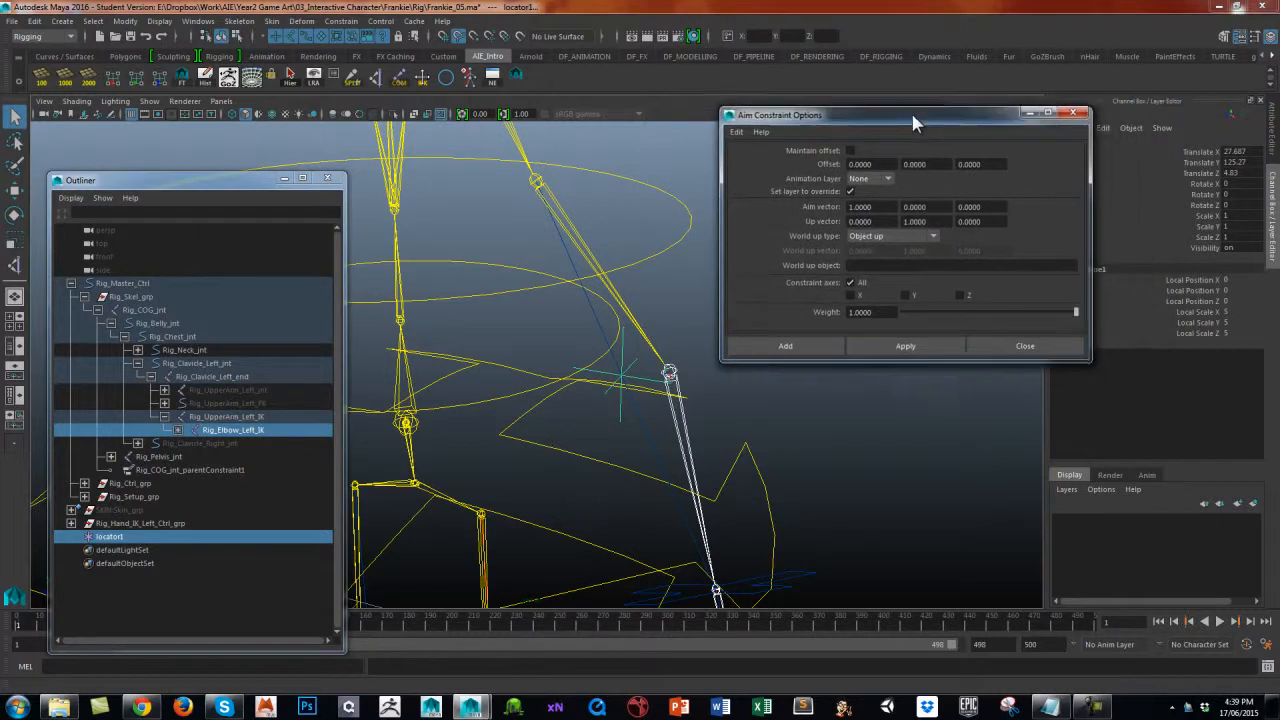
left_click(562, 214)
left_click_drag(920, 117, 865, 101)
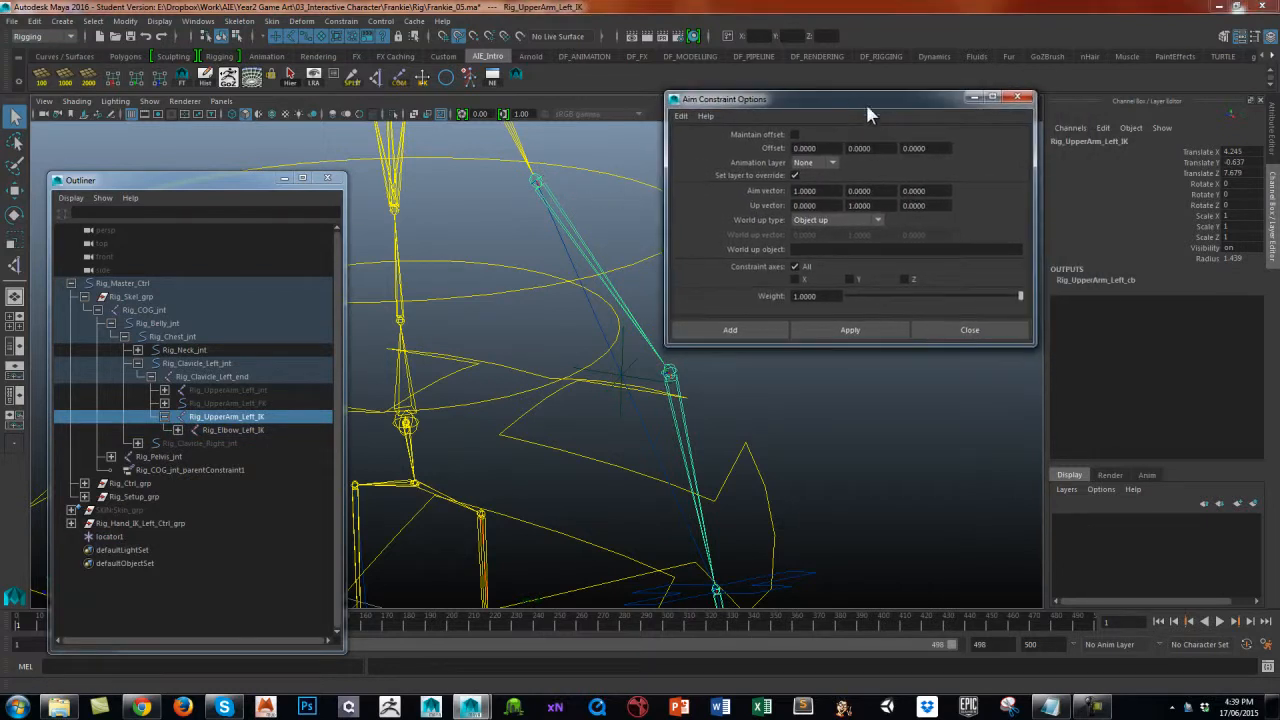
left_click(1096, 142)
key("ctrl+c")
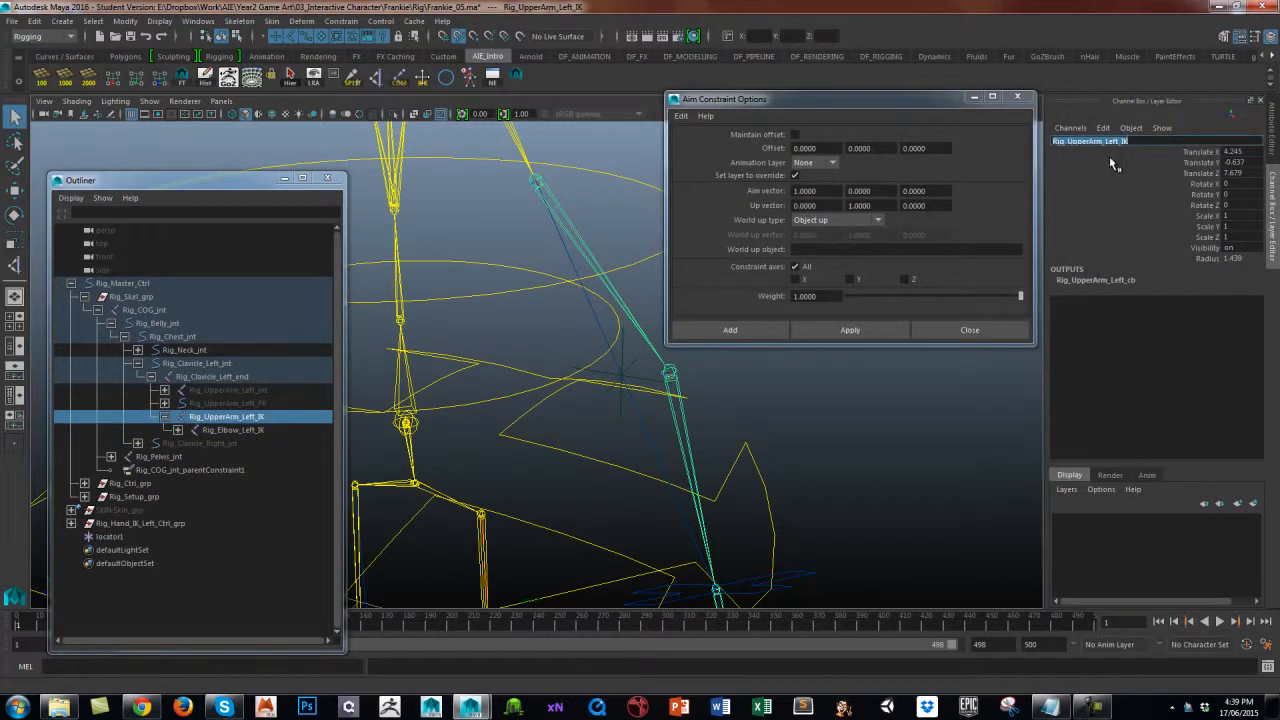
left_click(823, 250)
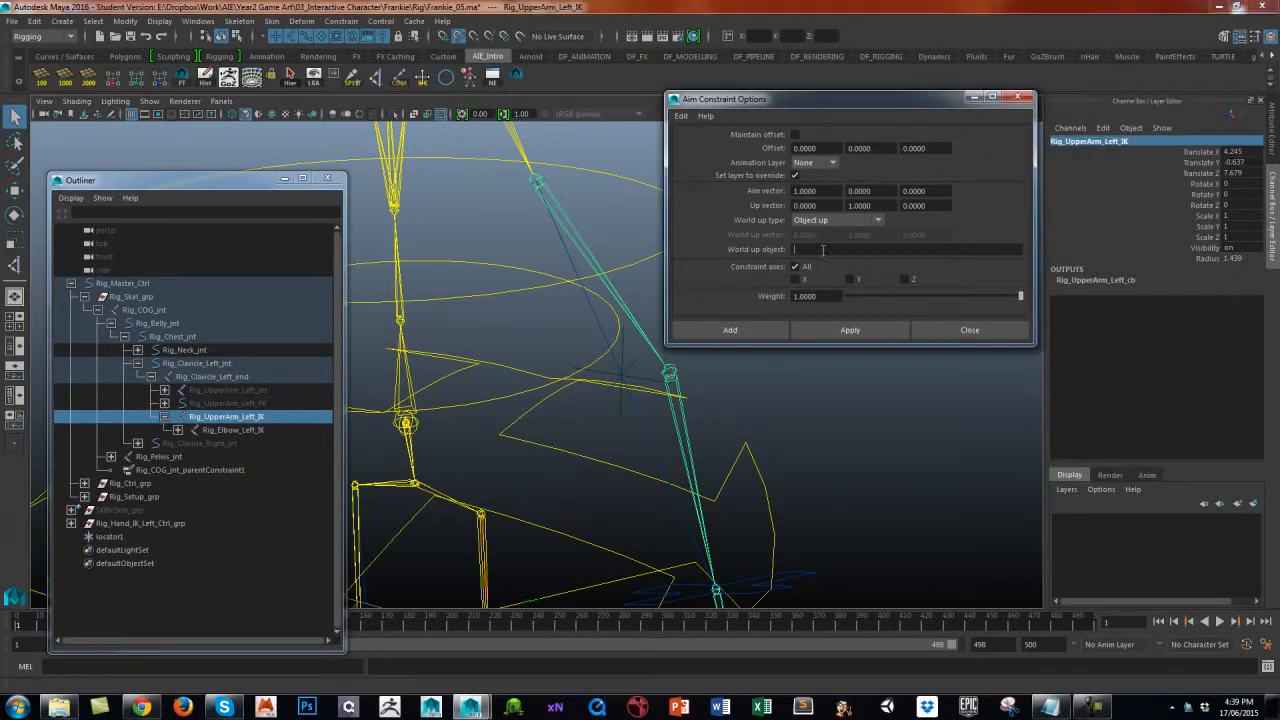
key("ctrl+v")
left_click_drag(894, 98, 935, 91)
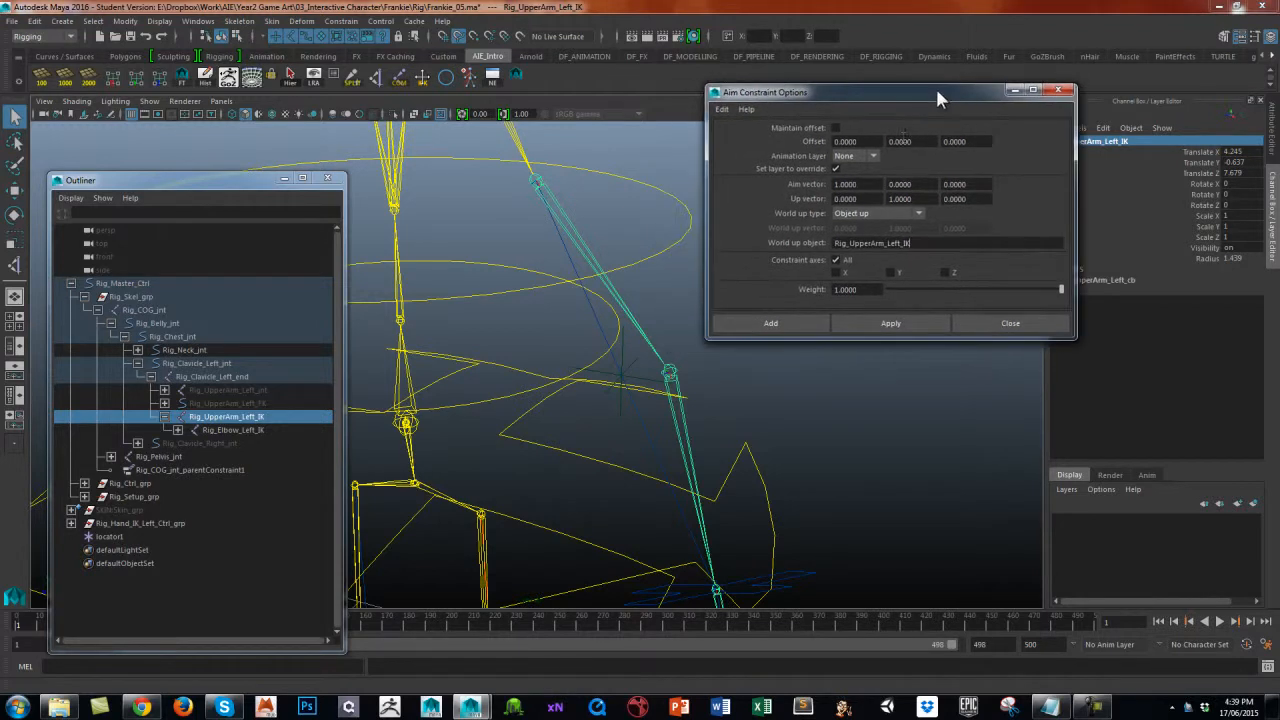
Aim constrain locator1 to Rig_Elbow_Left_IK, check the locator's axis orientation with the Move tool, and close the constraint options.
left_click(659, 369)
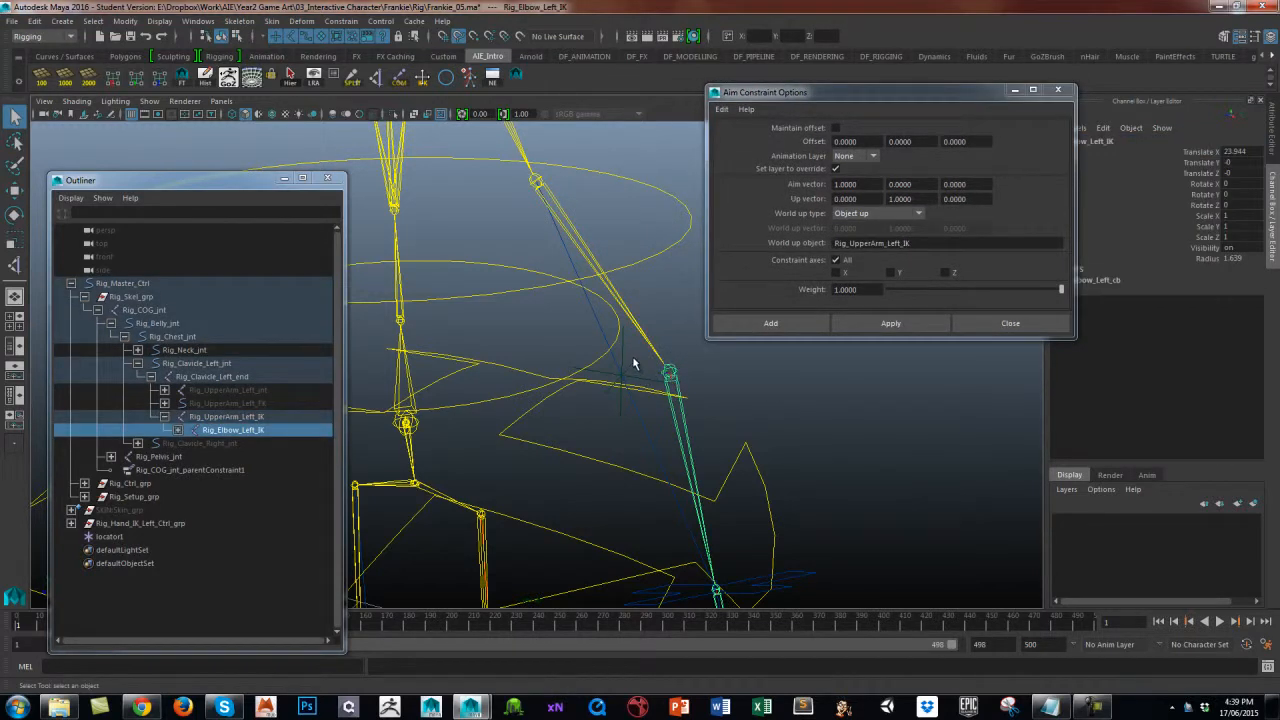
left_click(622, 356, "shift")
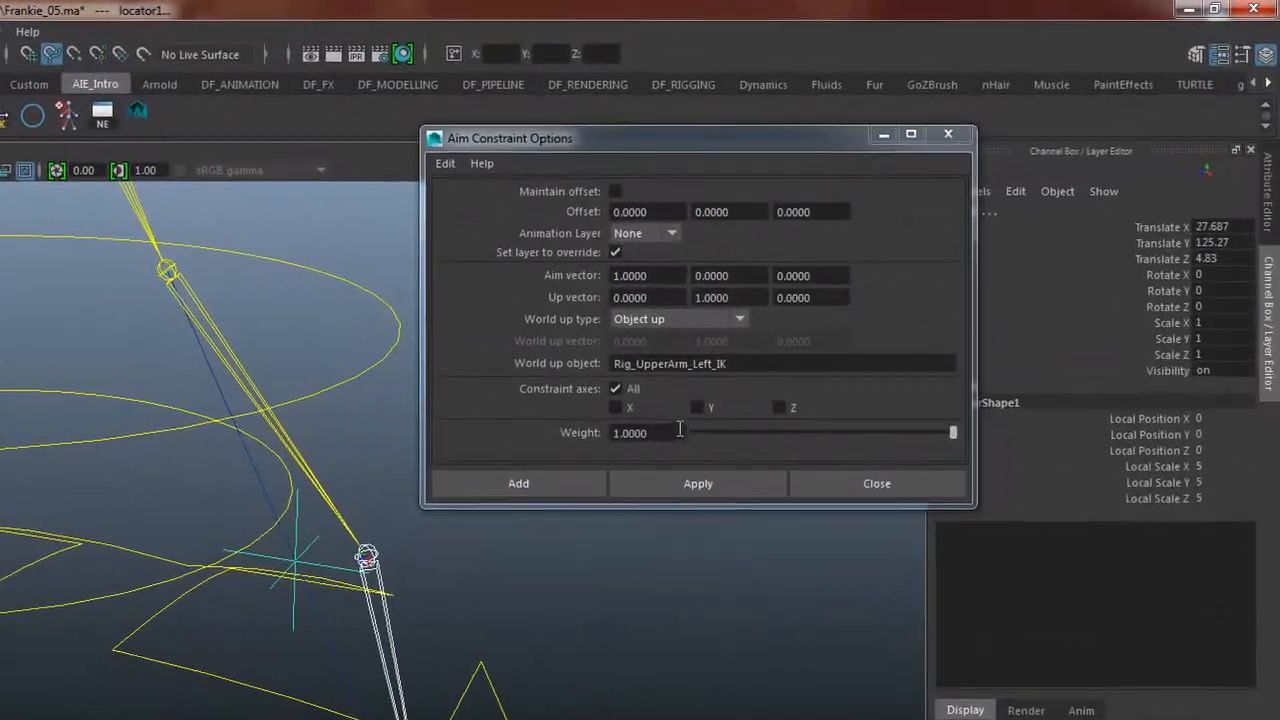
left_click(686, 482)
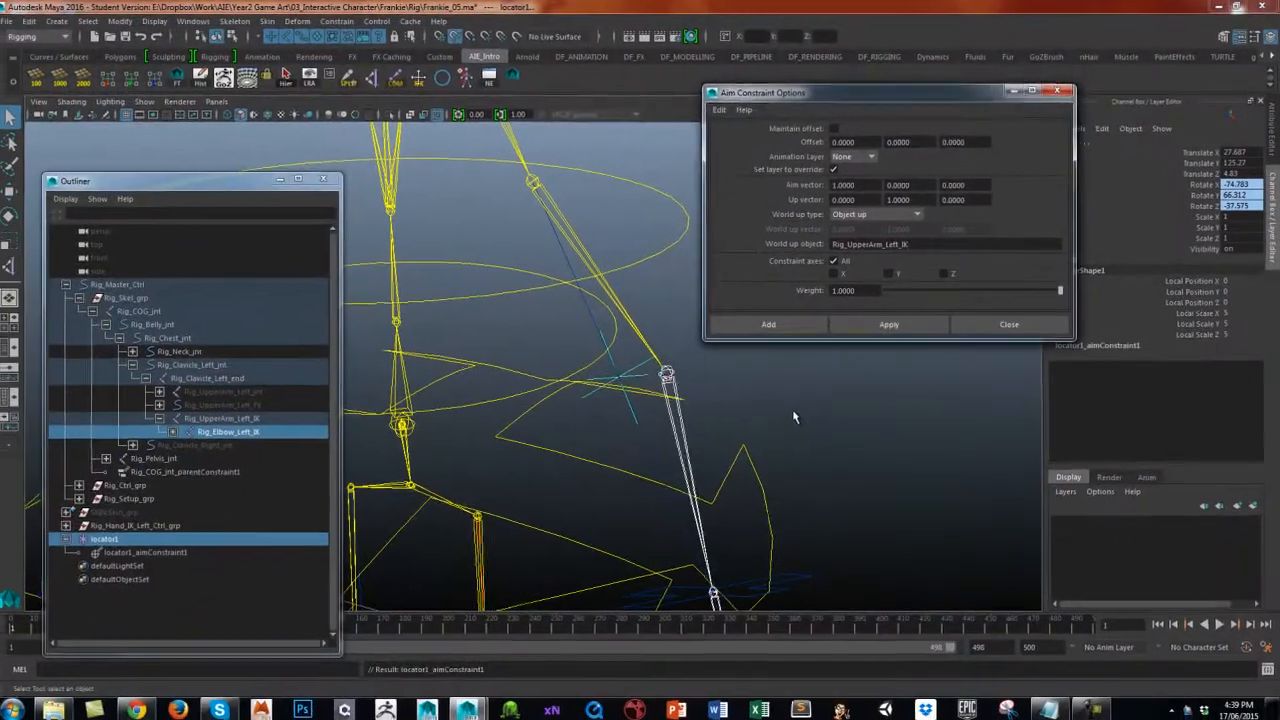
left_click(724, 411)
left_click(641, 364)
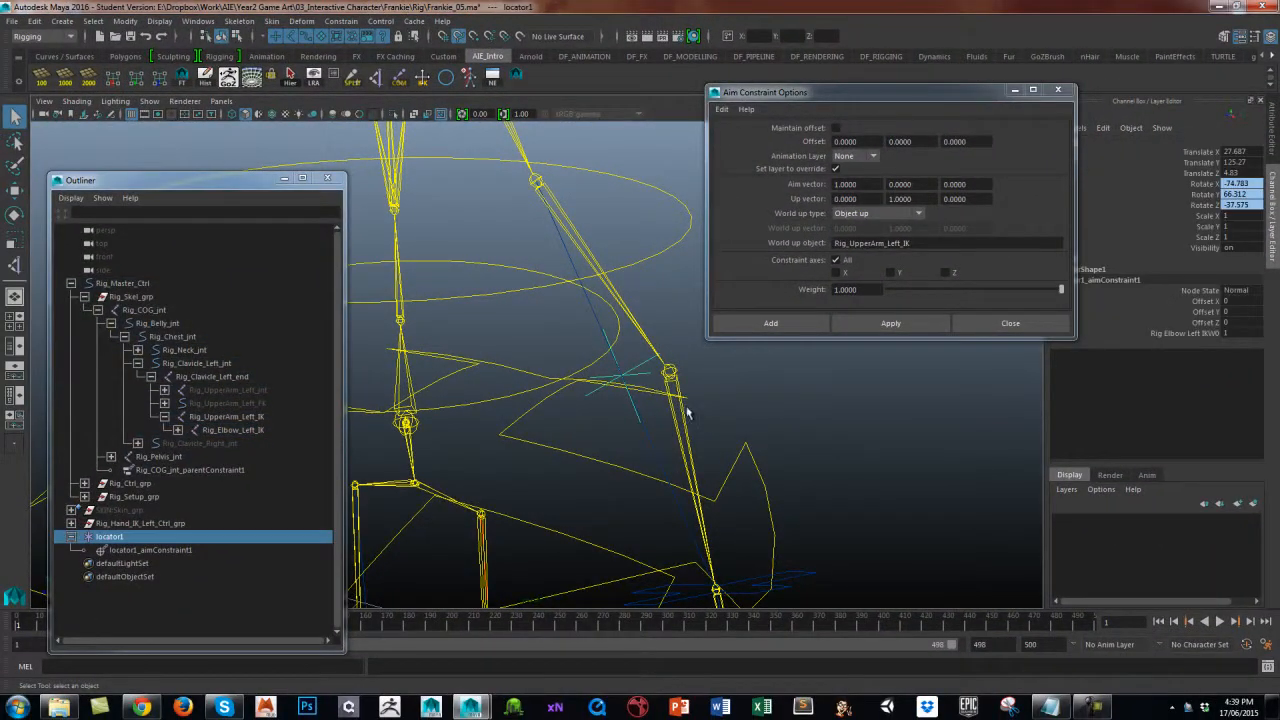
key("w")
left_click_drag(720, 423, 628, 480, "alt")
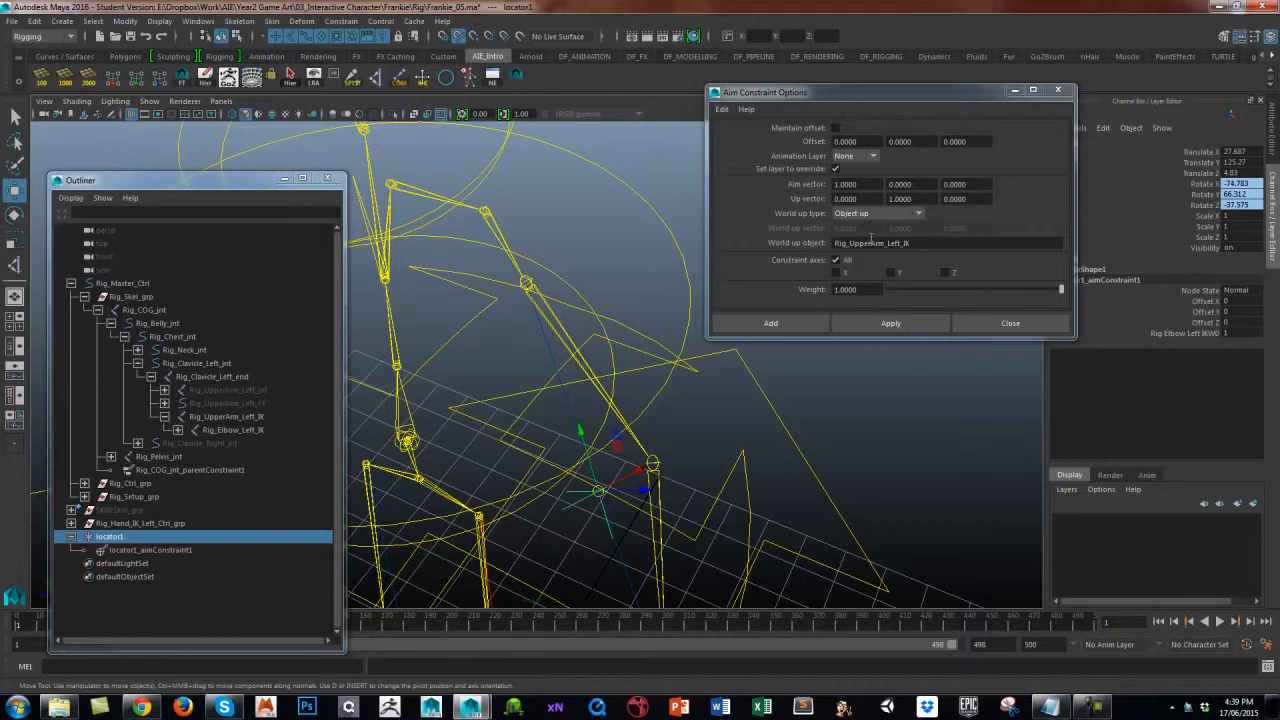
left_click(1006, 323)
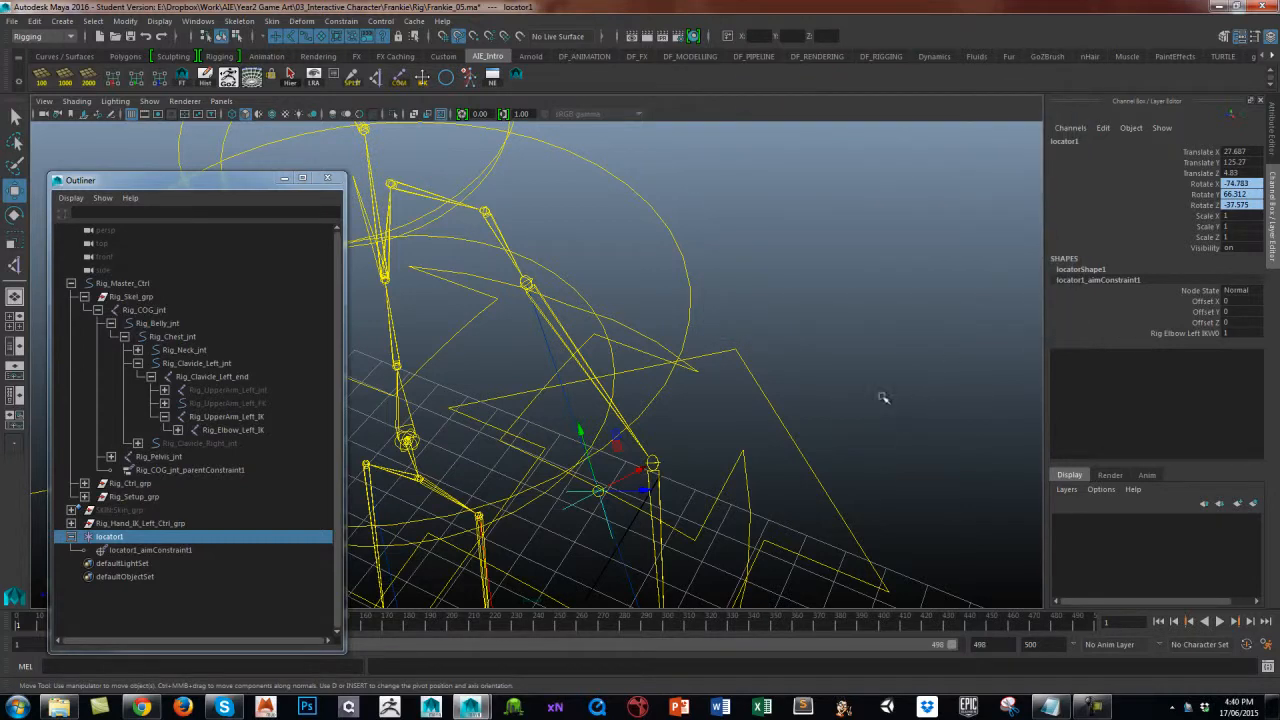
Delete locator1's aim constraint and select the locator again.
left_click(176, 551)
key("Delete")
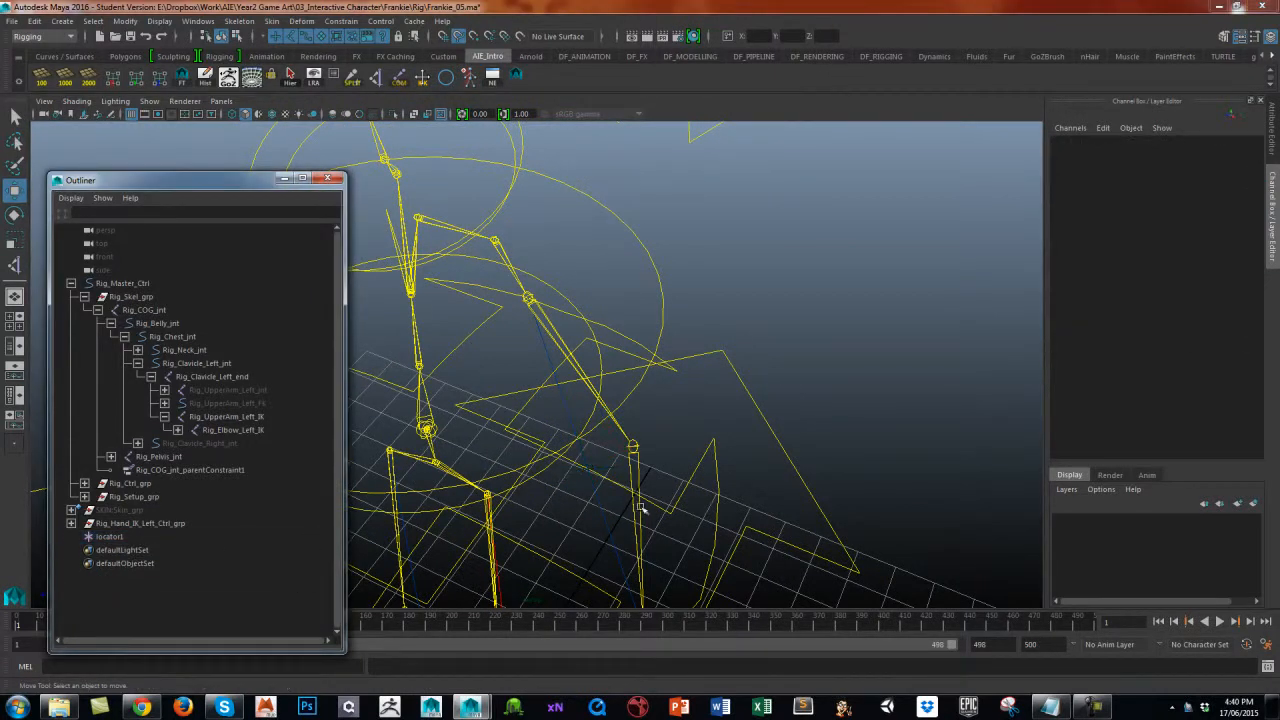
left_click(607, 466)
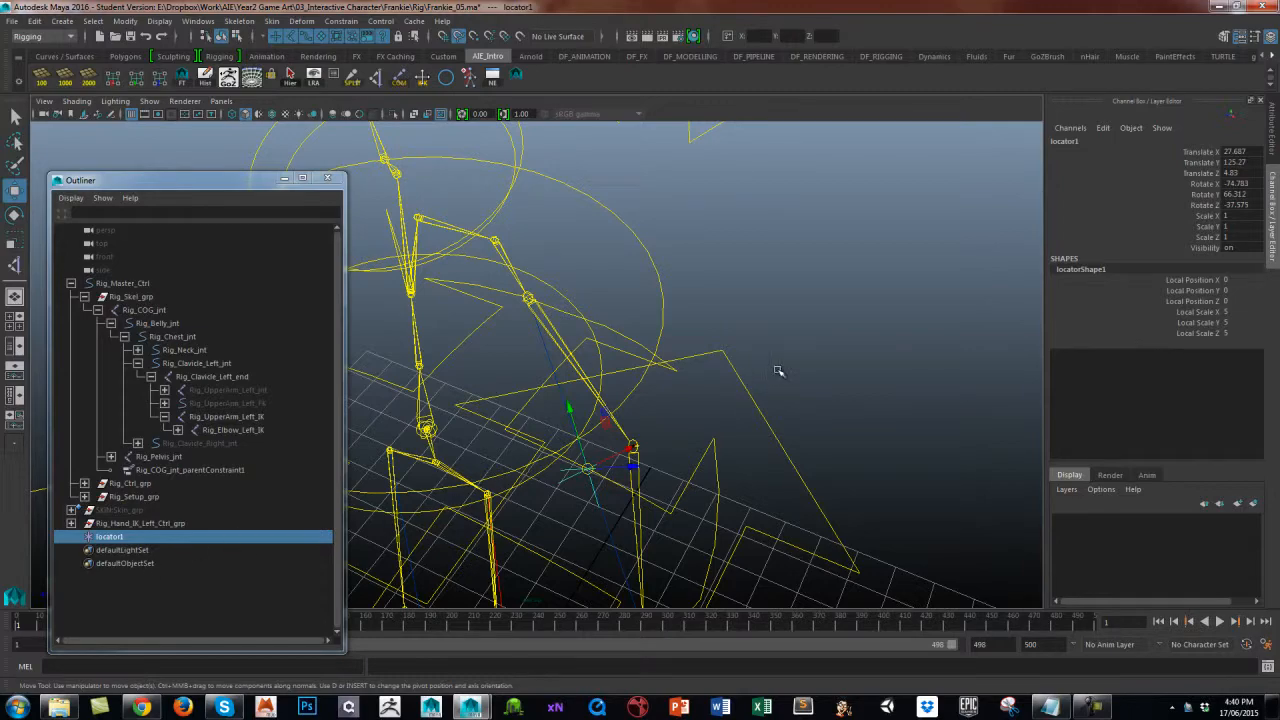
Move locator1 well back behind the left elbow, near Translate 38, 129, -92, and deselect it.
left_click_drag(779, 371, 654, 363, "alt")
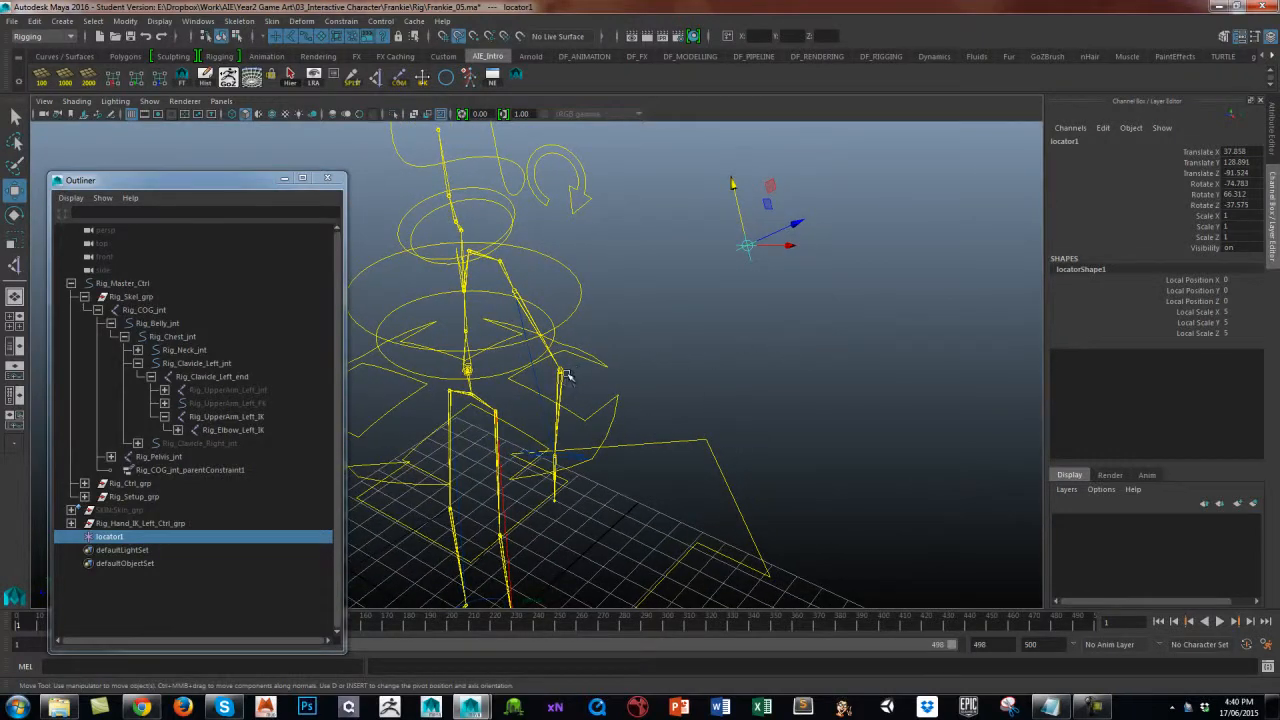
mouse_move(692, 309)
left_mouse_down("alt")
mouse_move(767, 302)
mouse_move(651, 329)
mouse_move(680, 313)
left_mouse_up("alt")
left_click_drag(796, 247, 795, 265)
left_click_drag(764, 321, 757, 394, "alt")
left_click(779, 372)
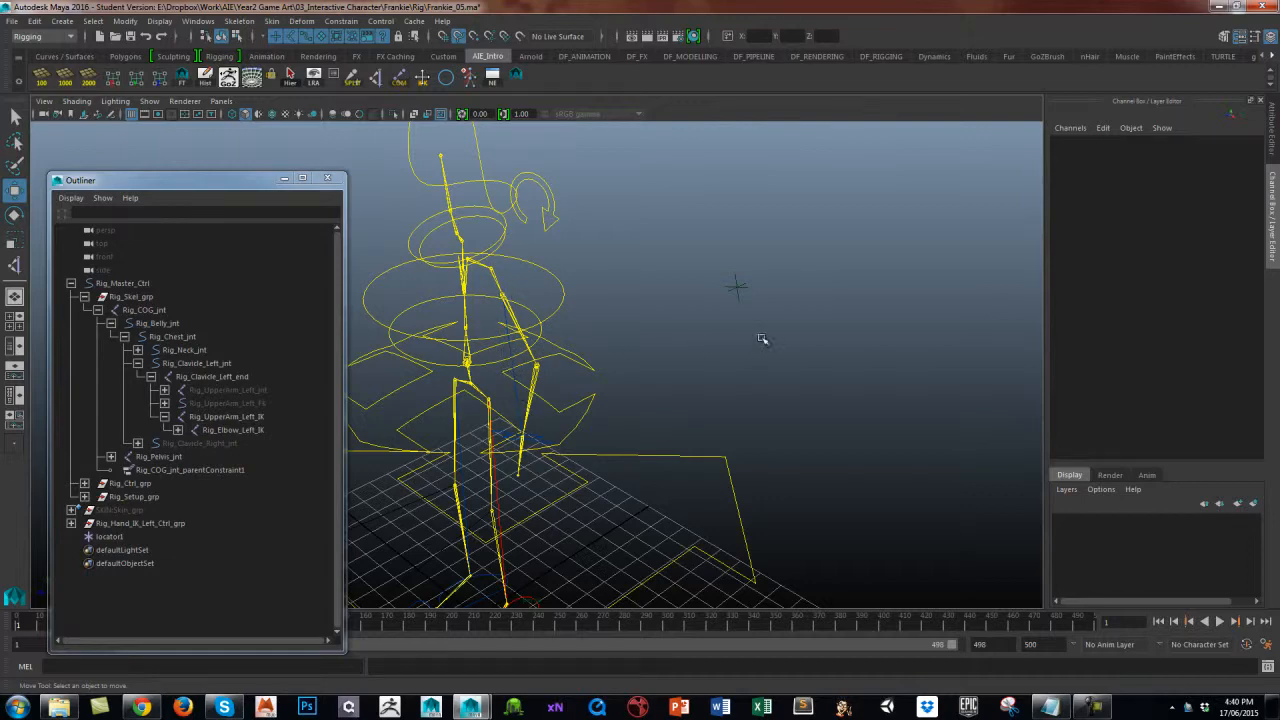
left_click_drag(806, 350, 762, 340, "alt")
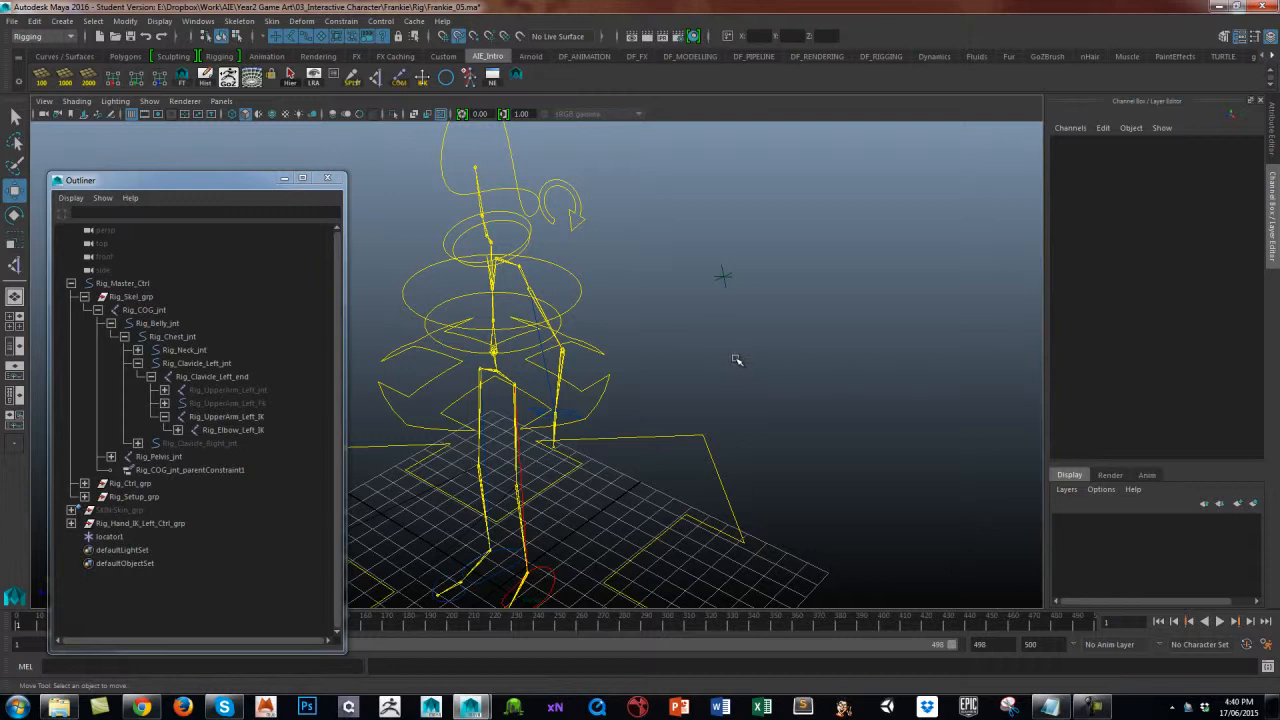
Create a blue wire-sphere control curve from the kk_Controllers shapes and rename it Rig_Elbow_IK_Left_Ctrl.
left_click(445, 78)
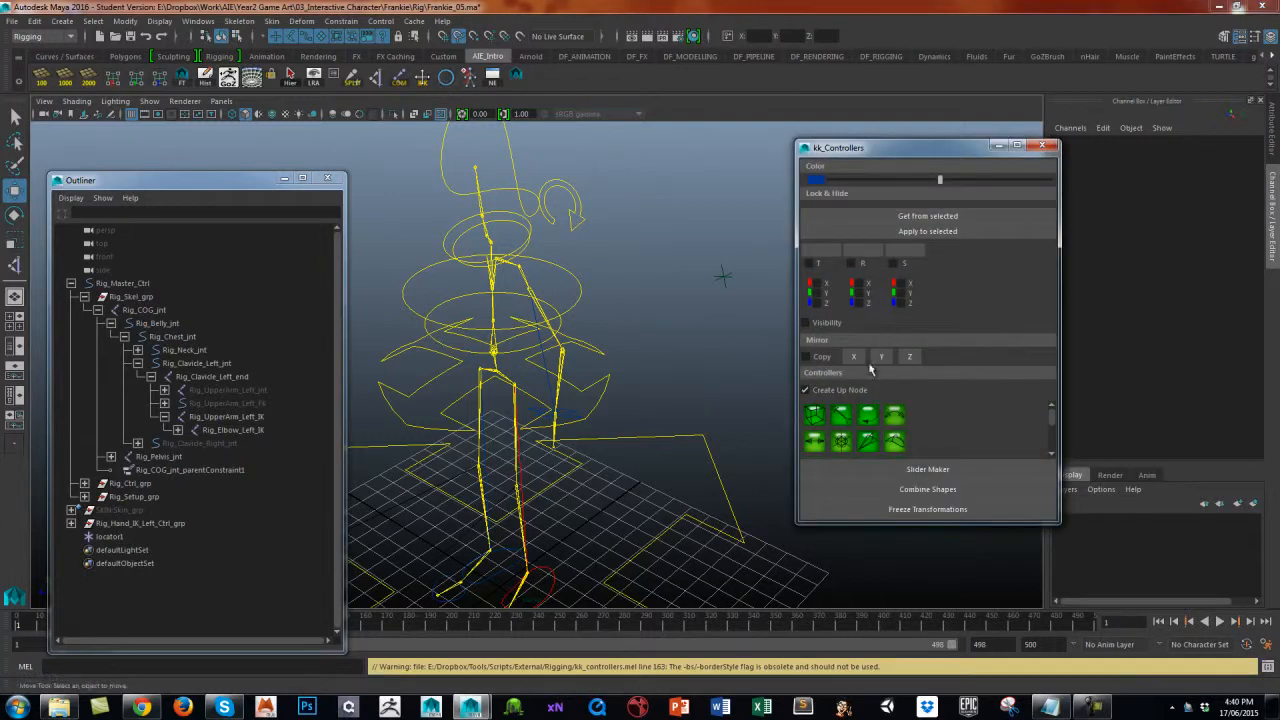
left_click_drag(1052, 418, 1051, 432)
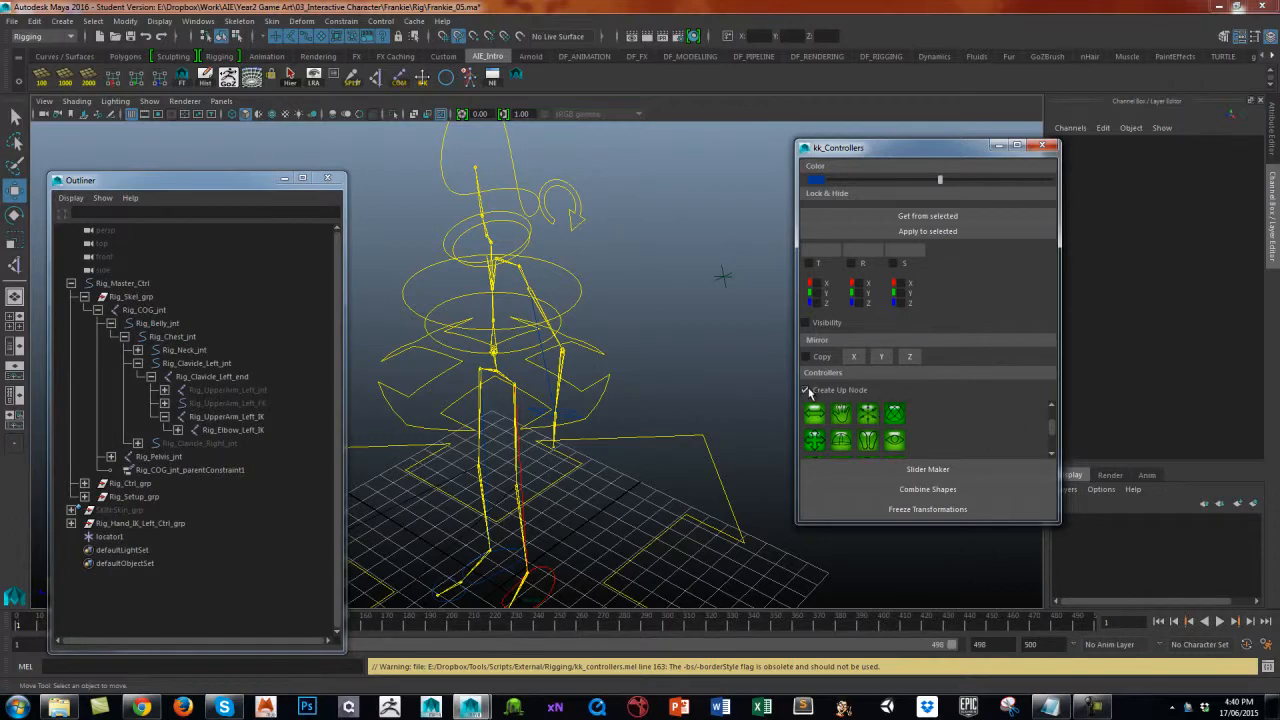
left_click(898, 415)
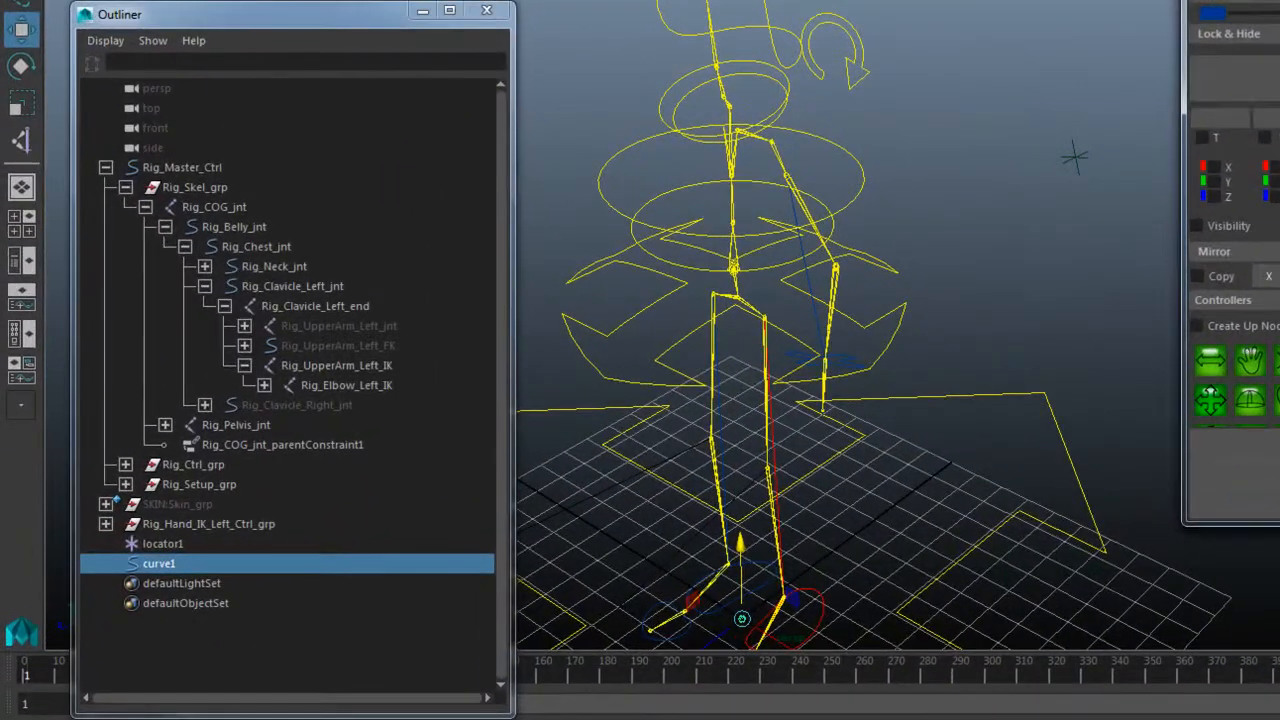
left_click(1046, 144)
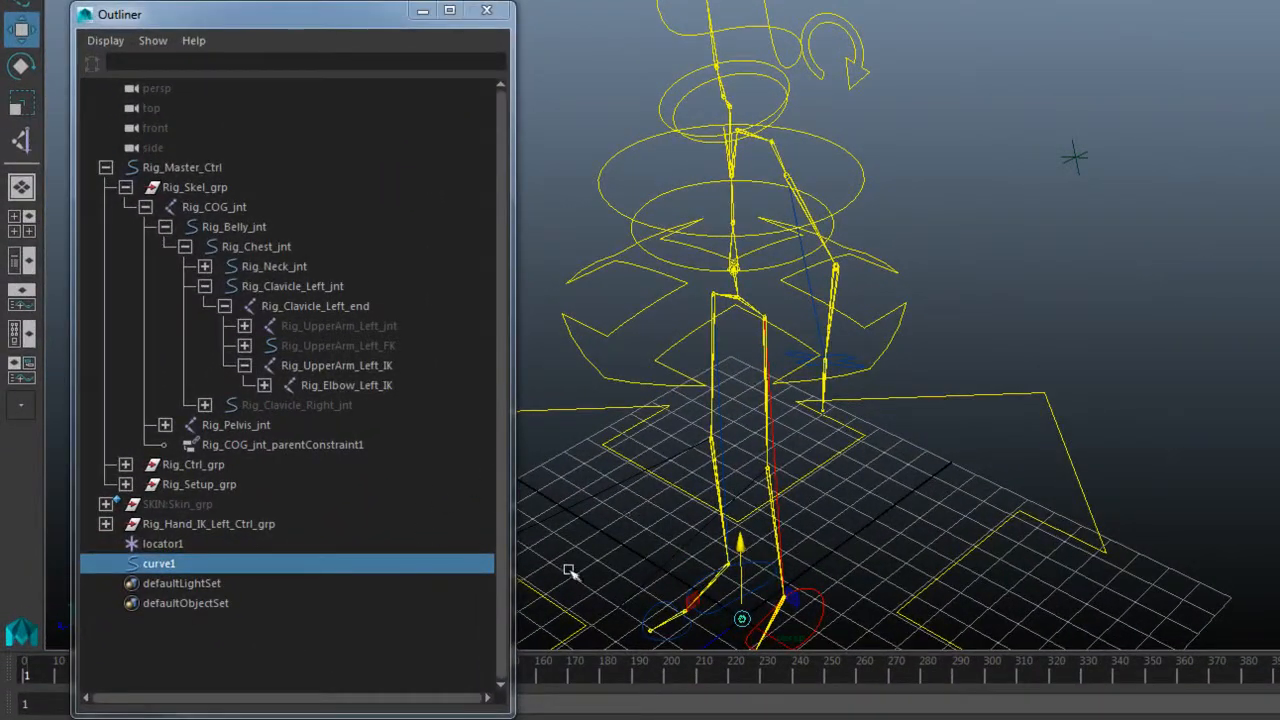
double_click(220, 565)
type("Rig_Elbow_IK_Left_Ctrl")
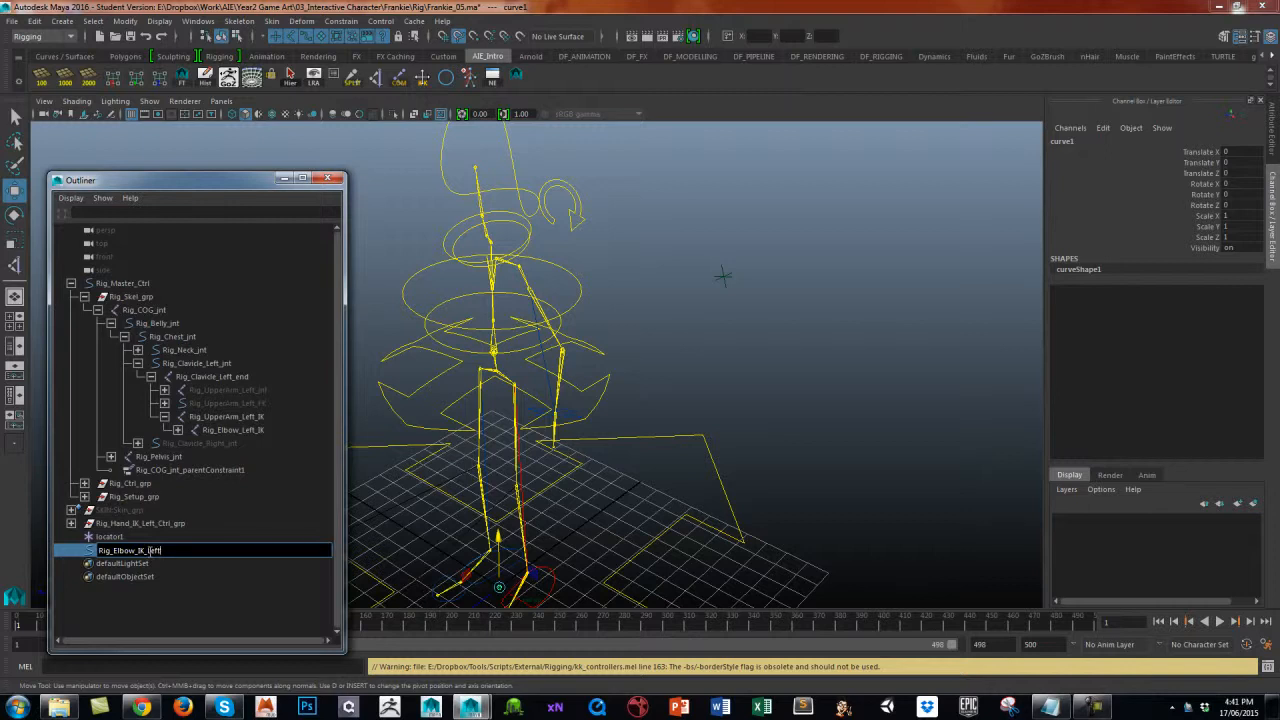
key("Return")
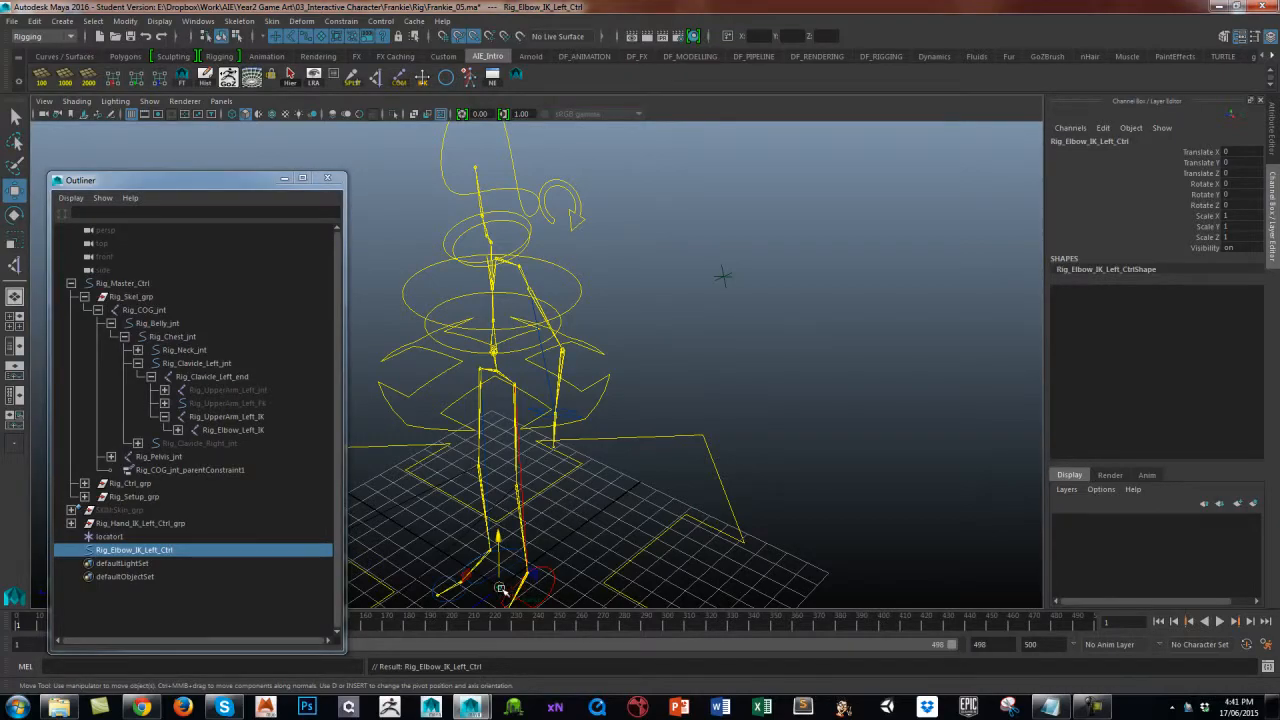
Snap Rig_Elbow_IK_Left_Ctrl onto locator1's position behind the left elbow and delete locator1.
left_click_drag(508, 589, 724, 326)
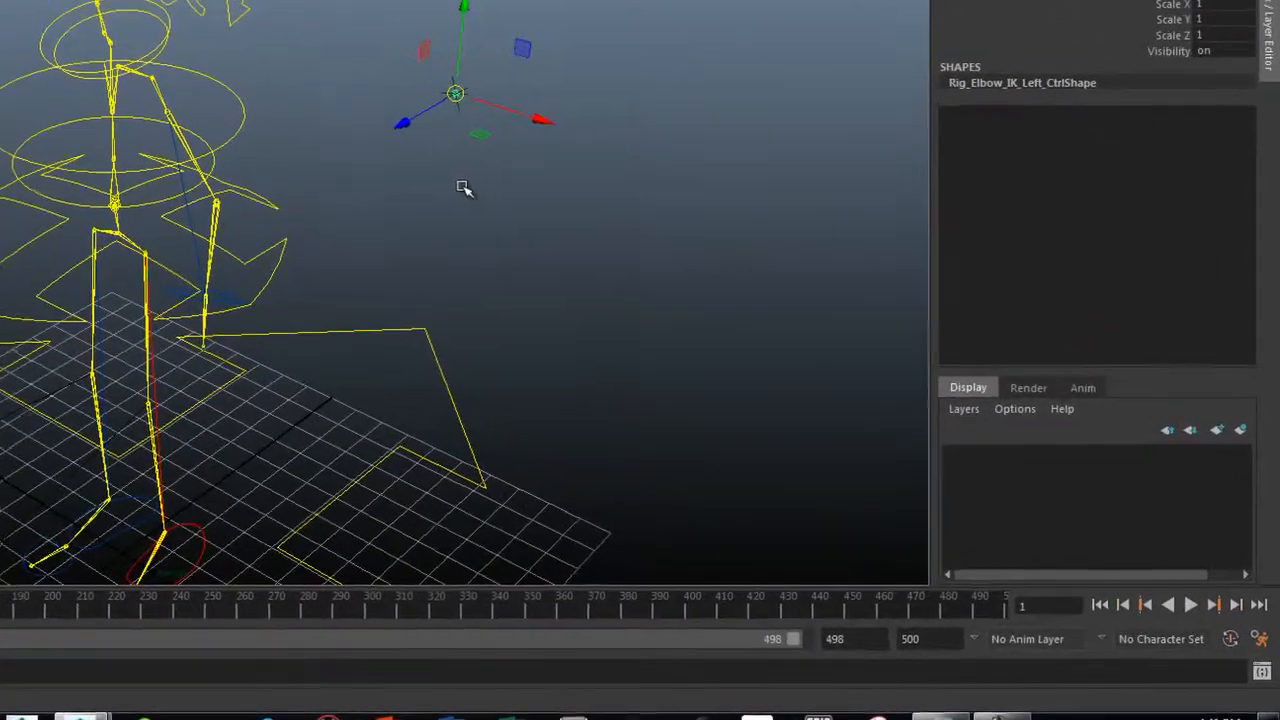
left_click_drag(463, 189, 342, 198, "alt")
left_click(503, 148)
left_click(449, 200)
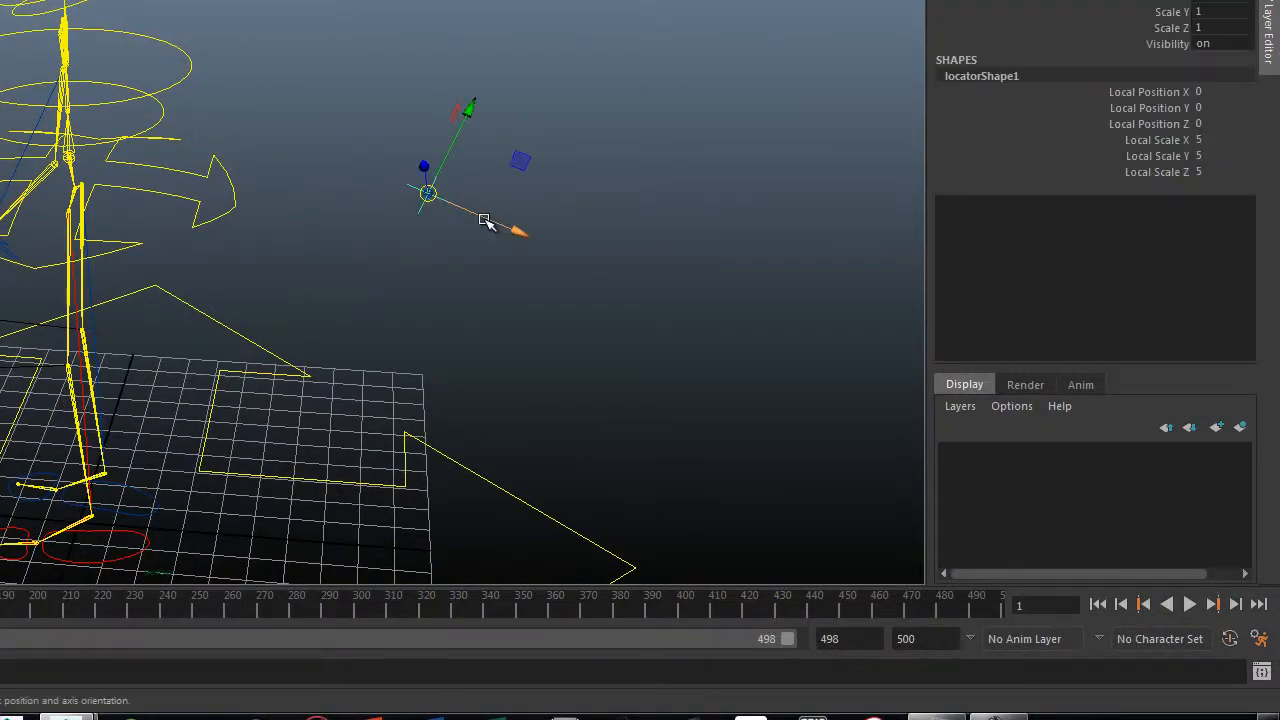
left_click(437, 294)
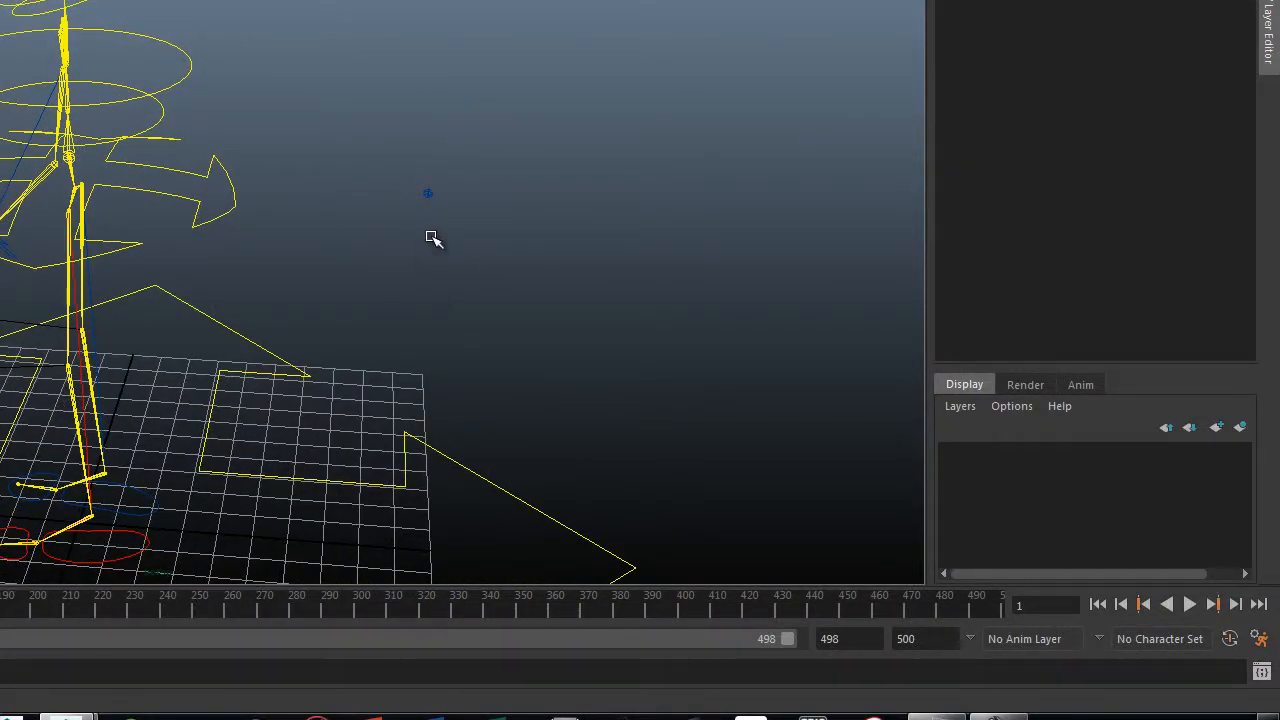
Scale up Rig_Elbow_IK_Left_Ctrl slightly and freeze its transformations.
left_click_drag(423, 172, 458, 217)
key("r")
left_click(527, 189)
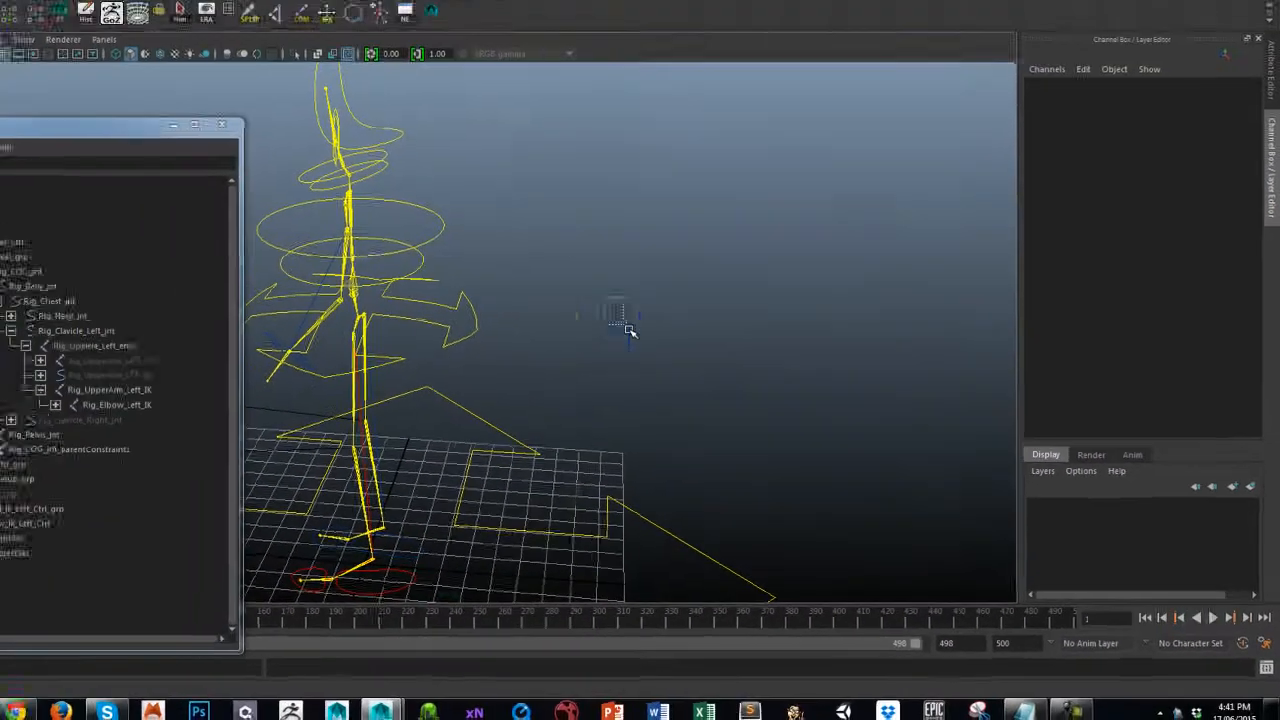
left_click(430, 195)
left_click(197, 80)
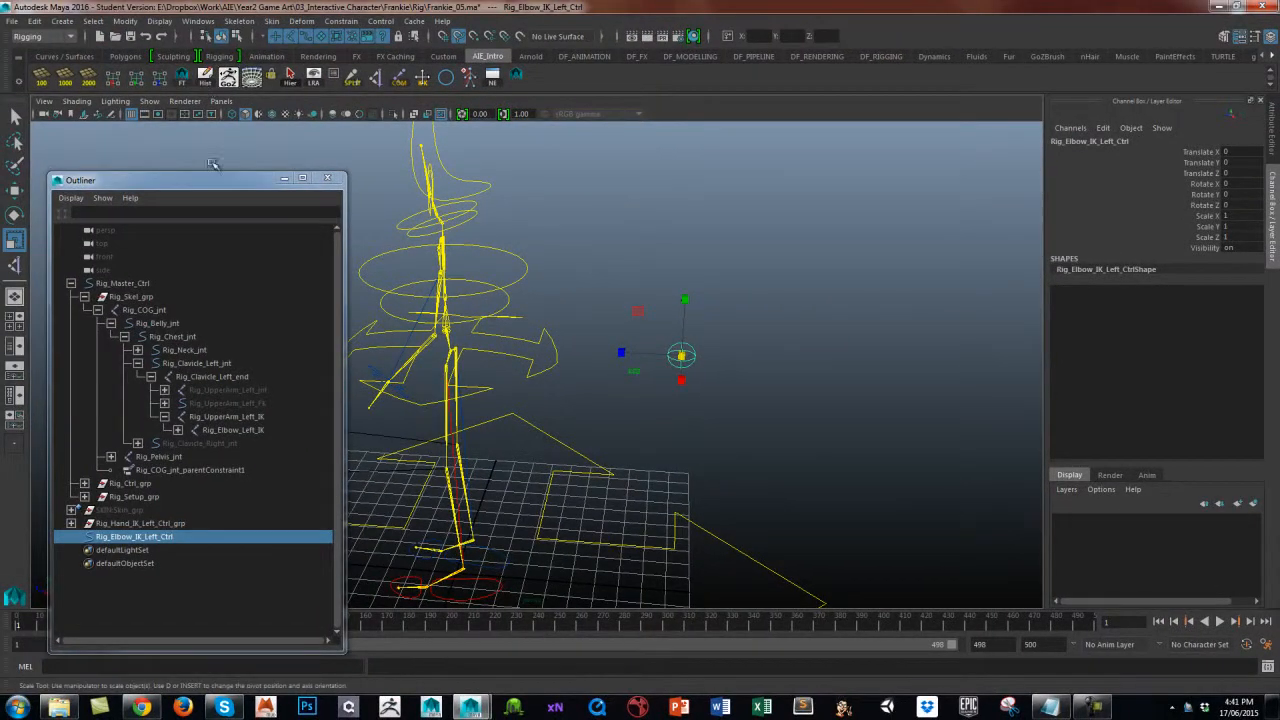
Mirror a copy of Rig_Elbow_IK_Left_Ctrl across X for the right side with kk_Controllers, and close the tool window.
middle_click_drag(767, 391, 794, 395, "alt")
left_click_drag(794, 395, 617, 398, "alt")
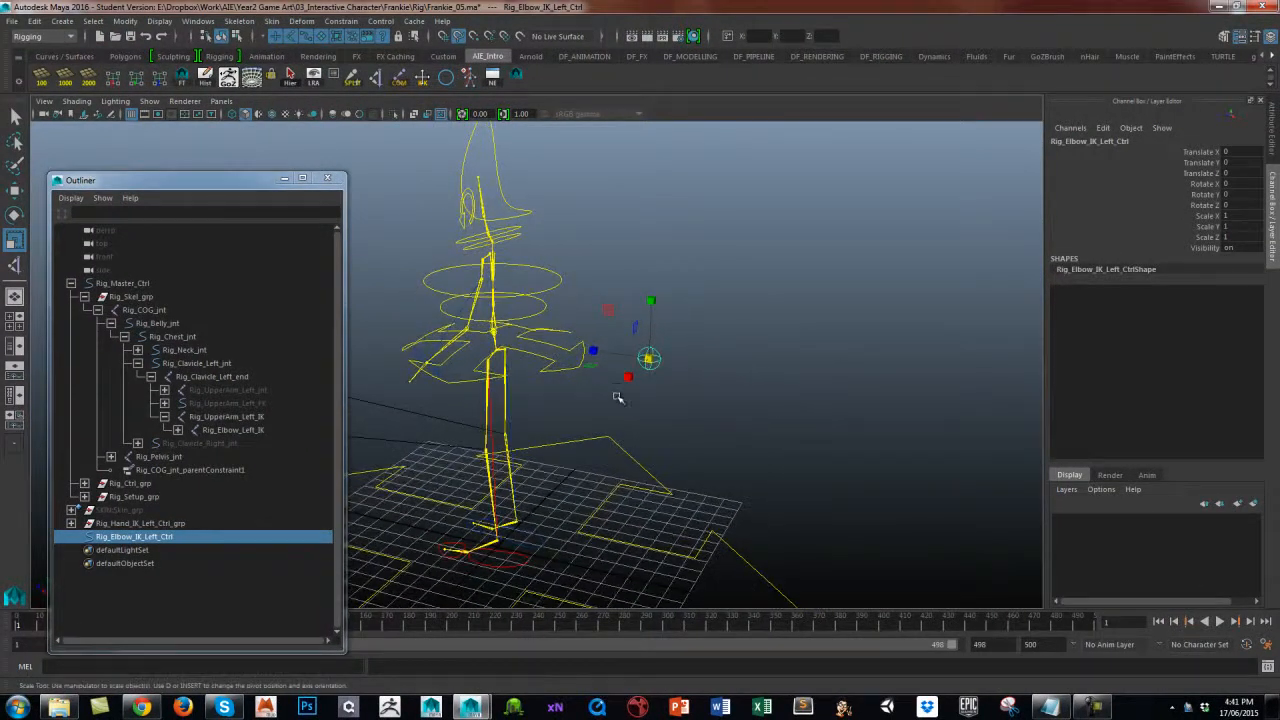
left_click(424, 80)
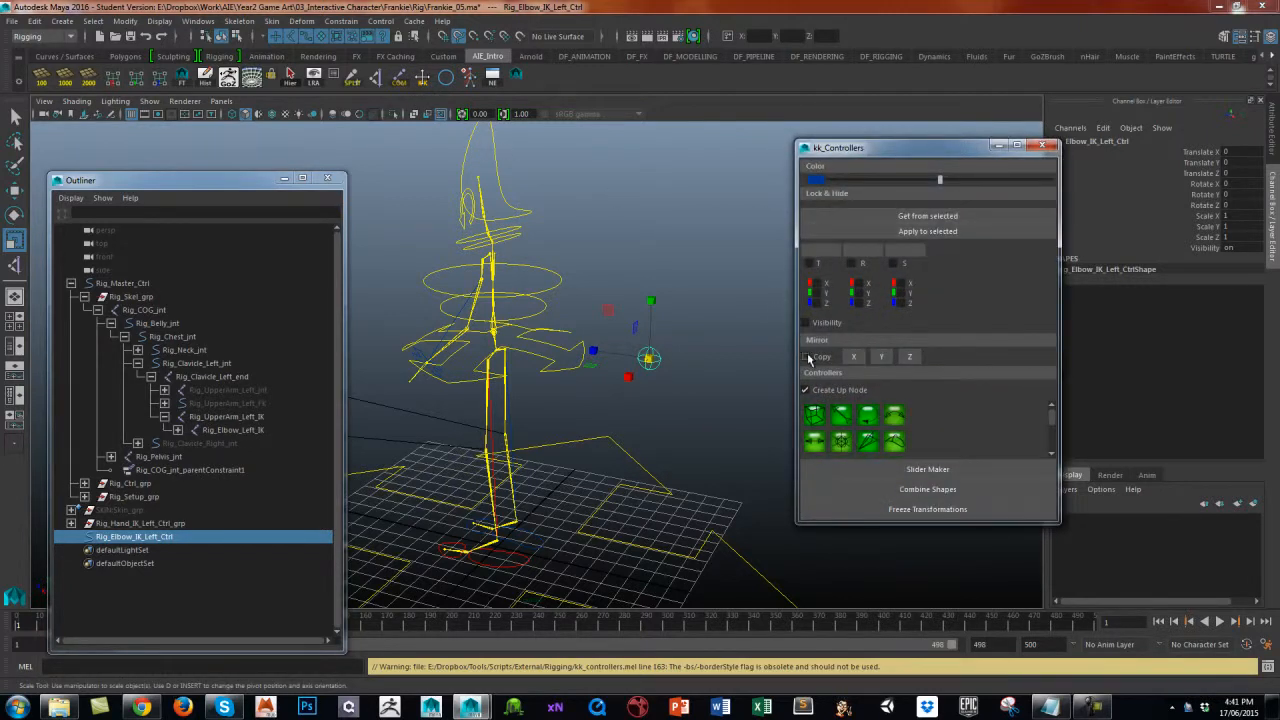
left_click(806, 358)
left_click(854, 357)
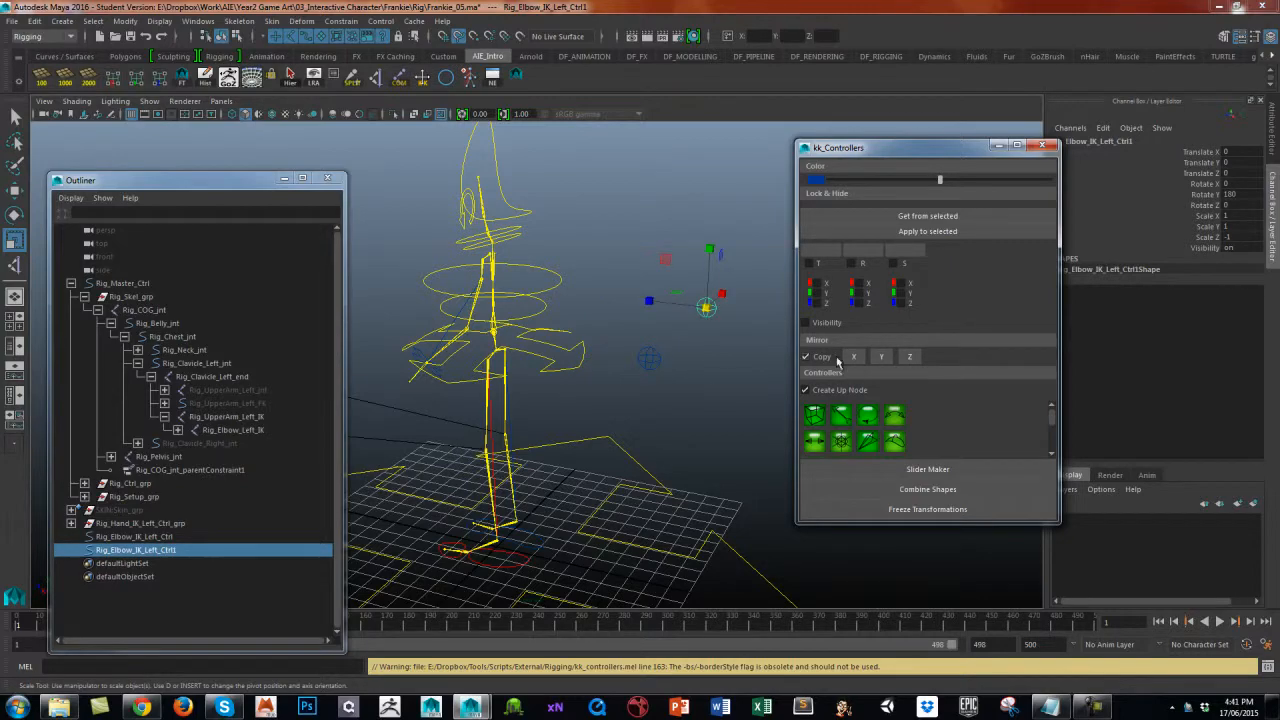
left_click_drag(718, 378, 797, 277, "alt")
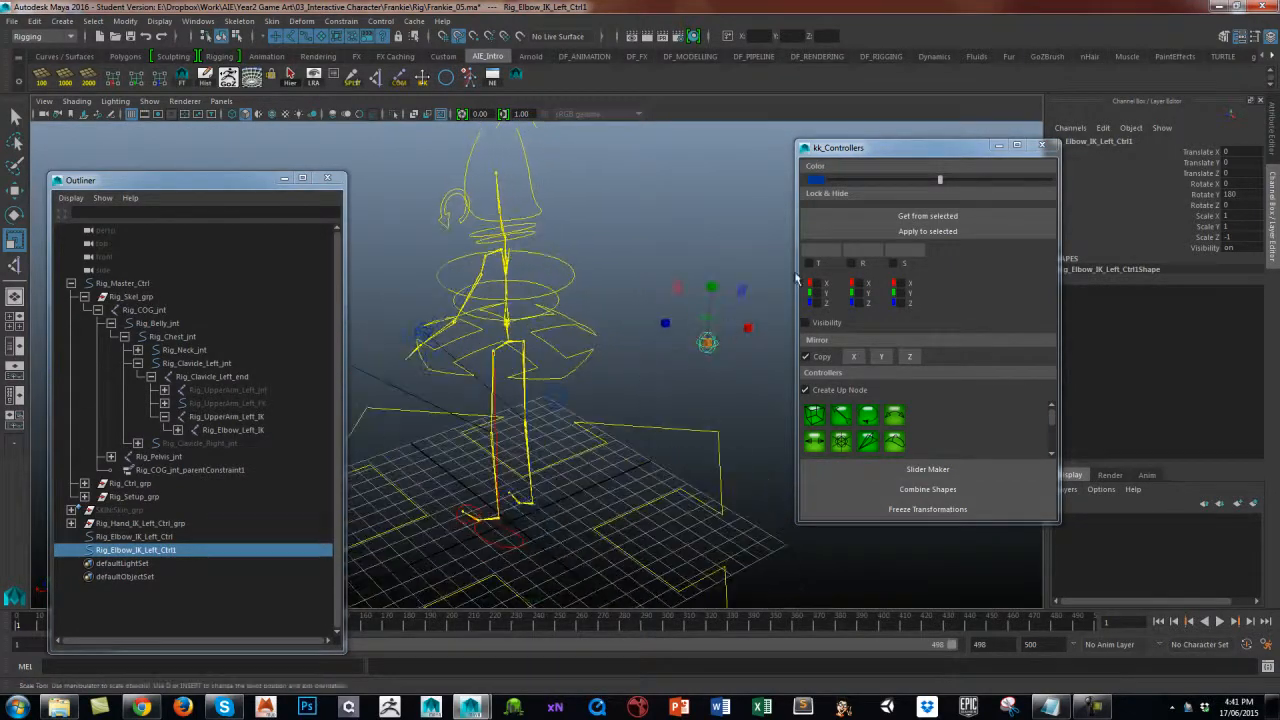
left_click(1042, 146)
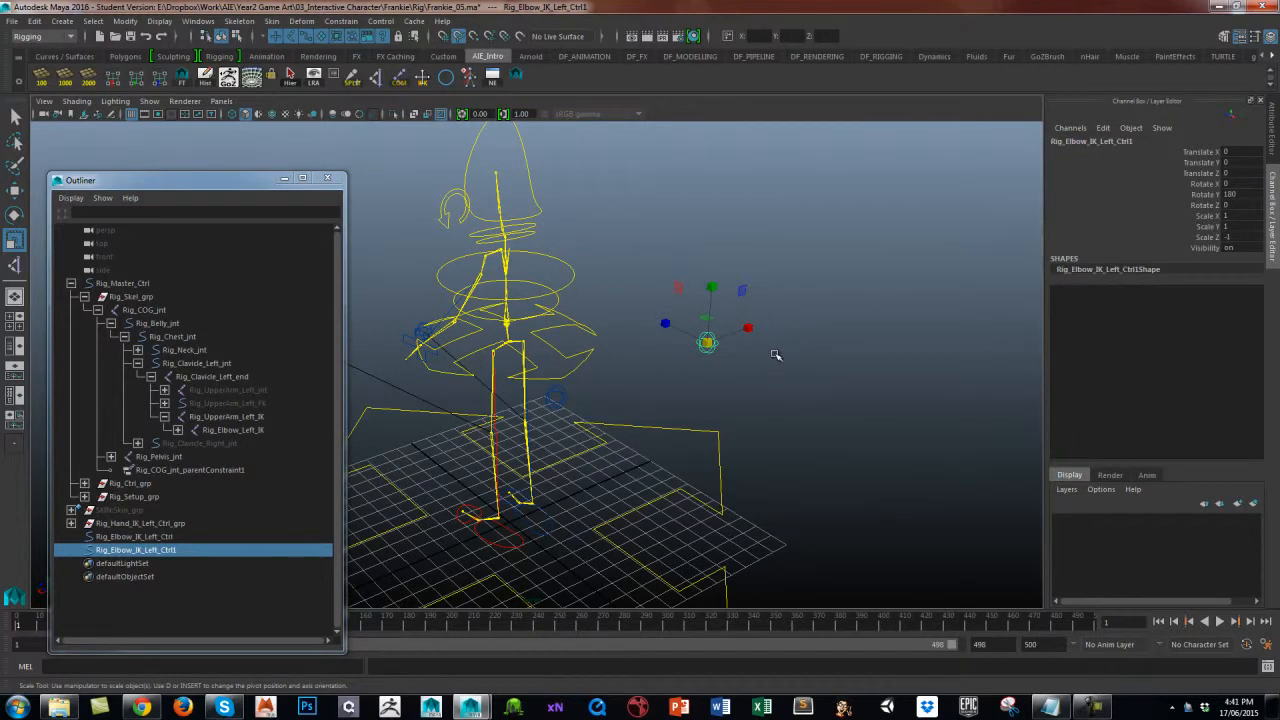
left_click_drag(776, 354, 880, 346, "alt")
left_click(797, 388)
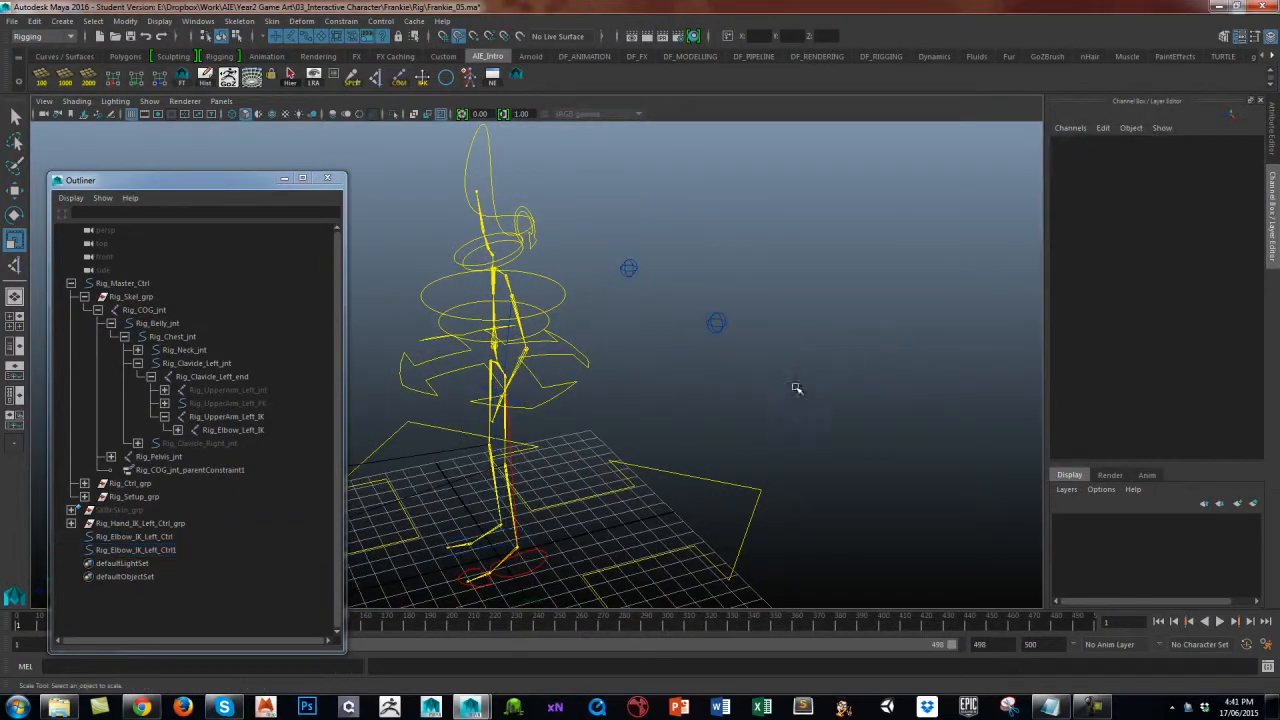
left_click_drag(771, 409, 759, 265, "alt")
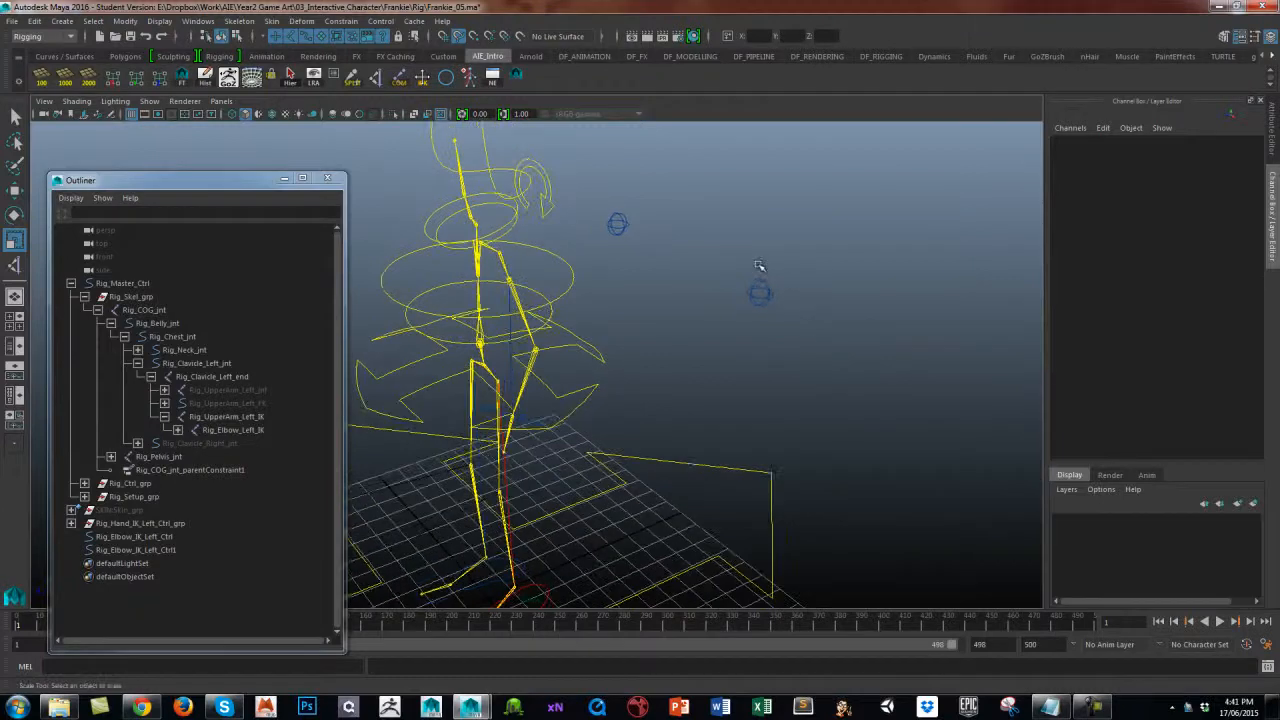
Expand Rig_Hand_IK_Left_Ctrl_grp in the Outliner down to the left hand's IK handles and select Rig_Hand_Left_ikh.
left_click(760, 292)
left_click_drag(806, 364, 823, 363, "alt")
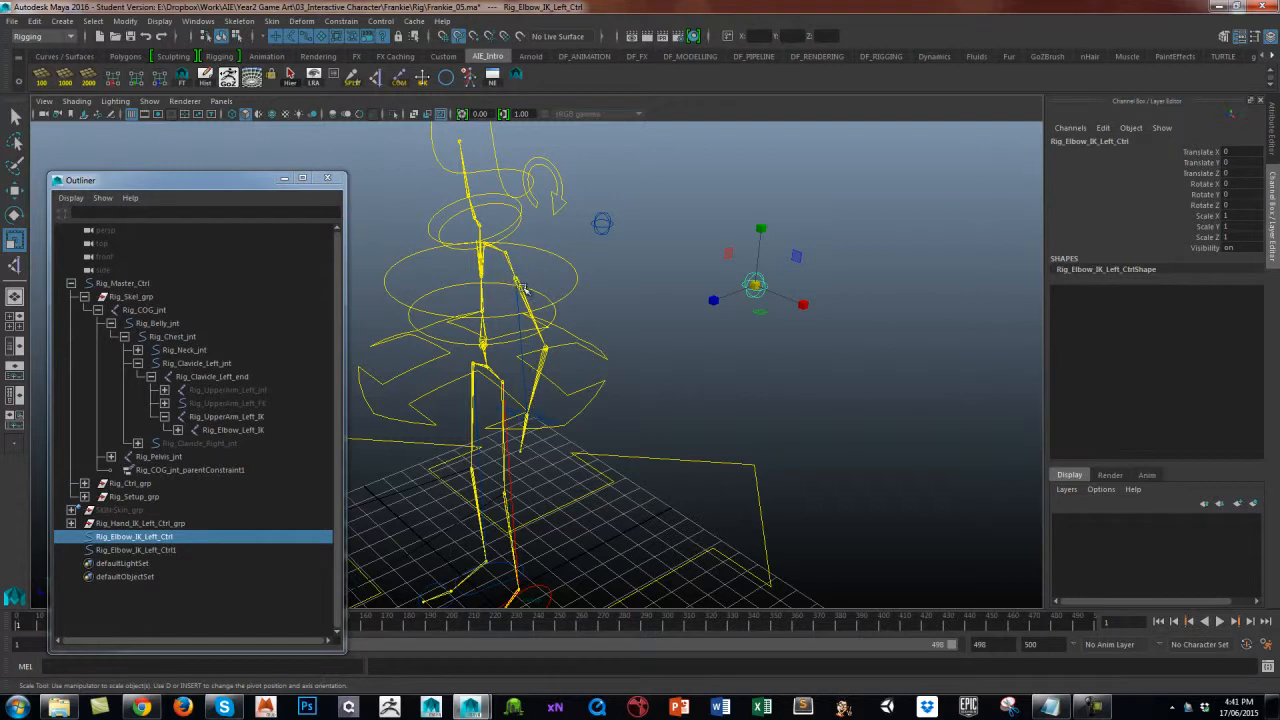
left_click(535, 417)
left_click(72, 523)
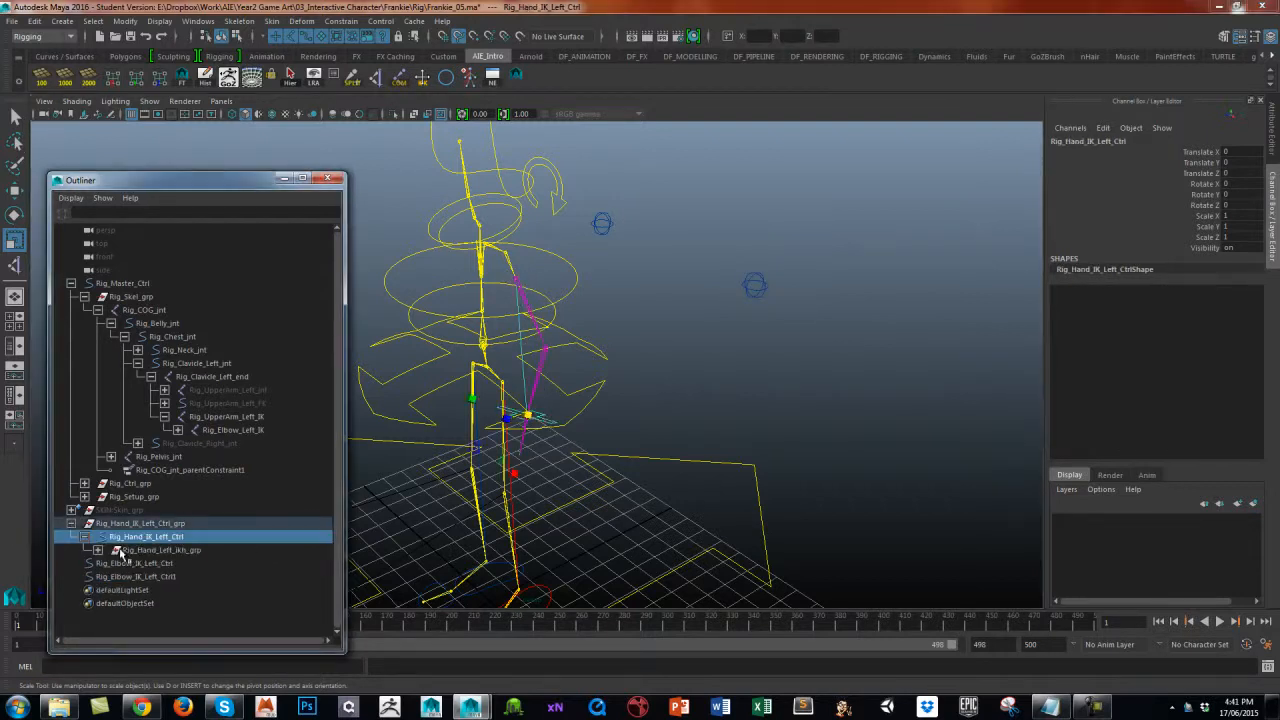
left_click(97, 550)
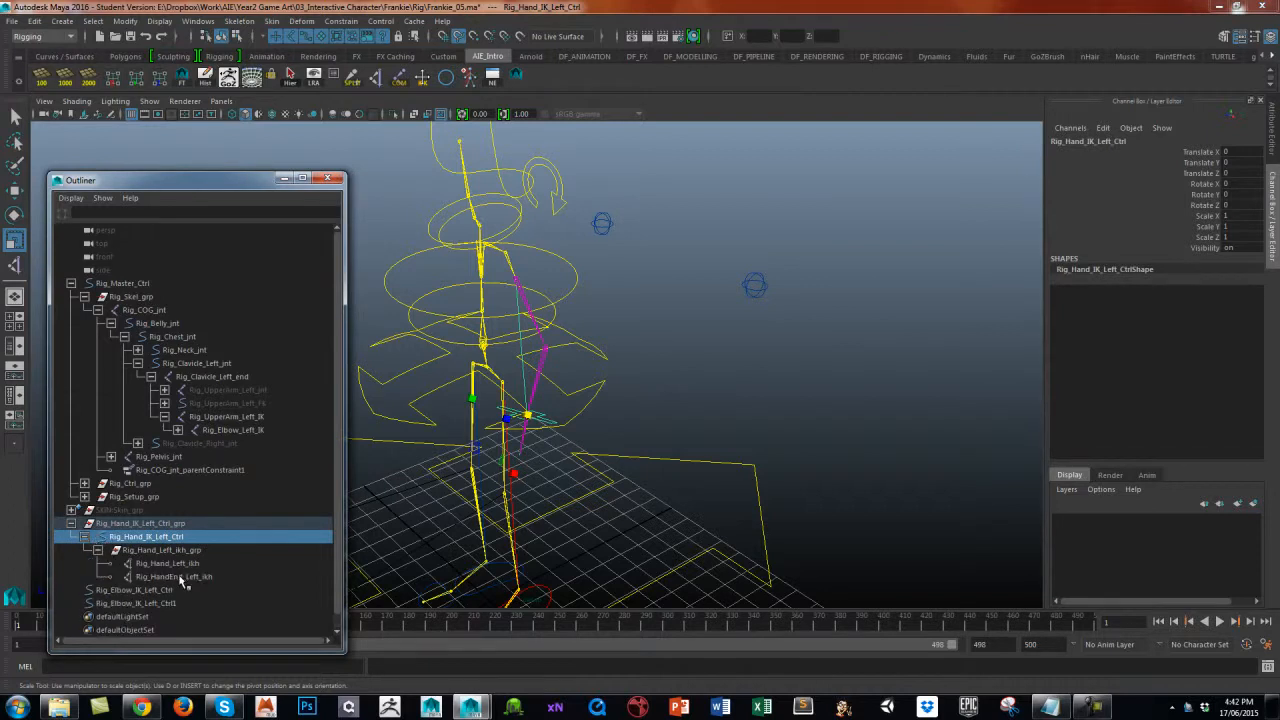
left_click(175, 565)
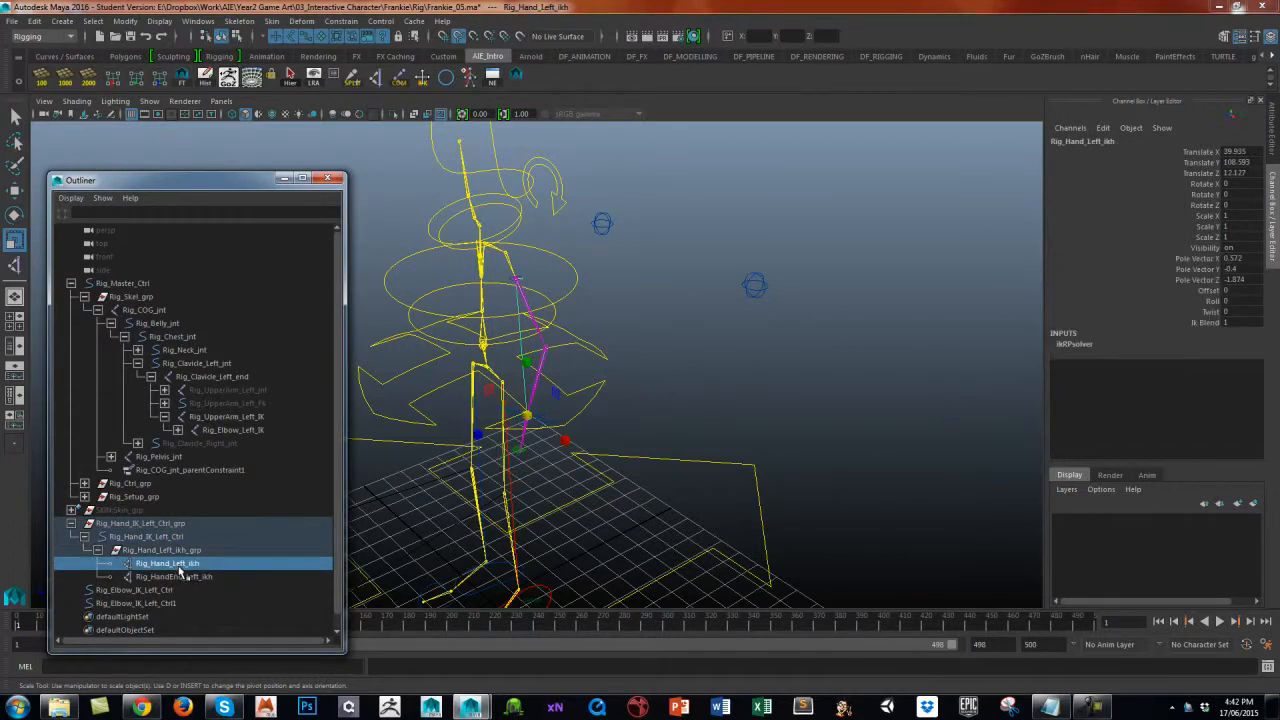
Apply a pole vector constraint from Rig_Elbow_IK_Left_Ctrl to the IK handle Rig_Hand_Left_ikh.
left_click(755, 285)
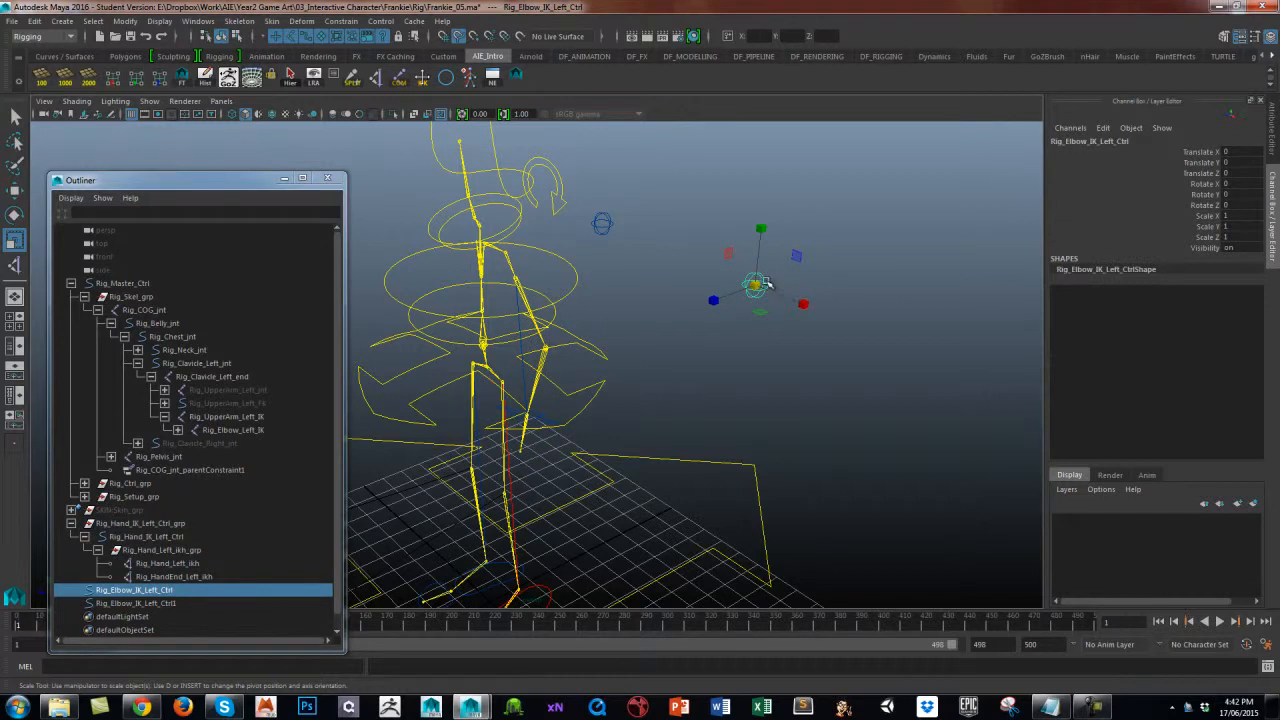
left_click(190, 565, "ctrl")
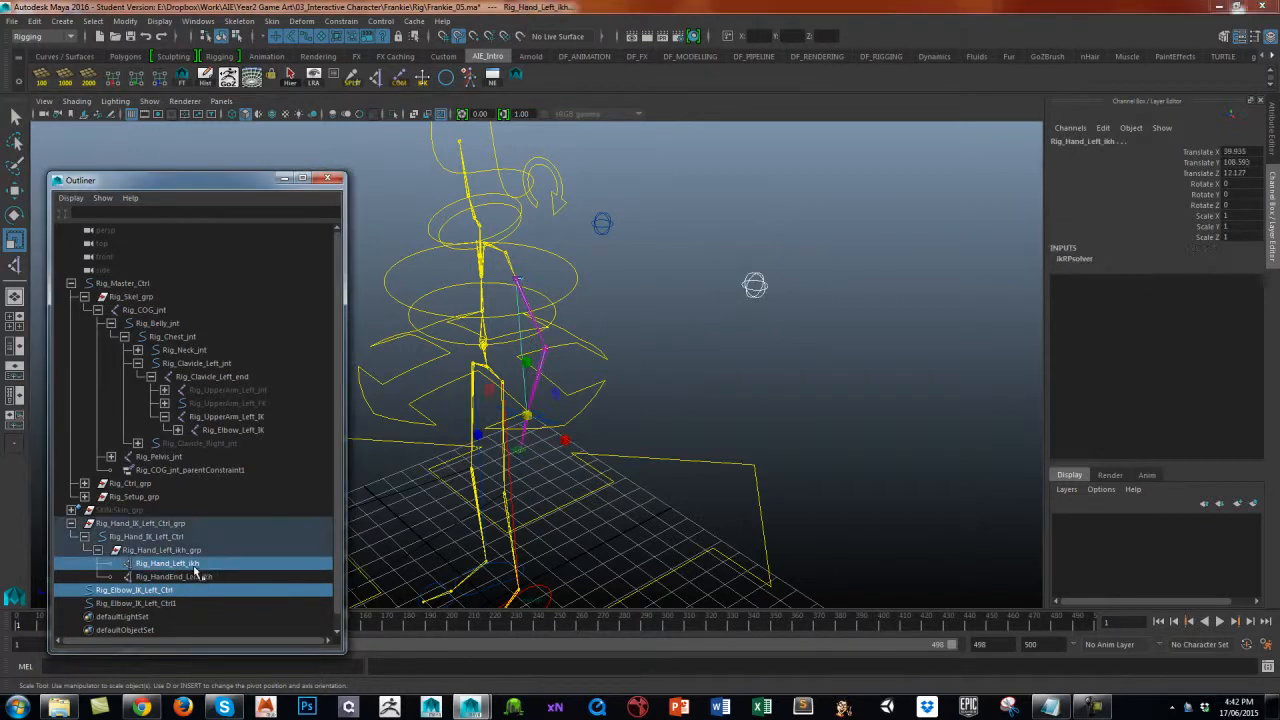
left_click(341, 21)
left_click(363, 121)
left_click_drag(611, 309, 767, 323, "alt")
left_click(767, 323)
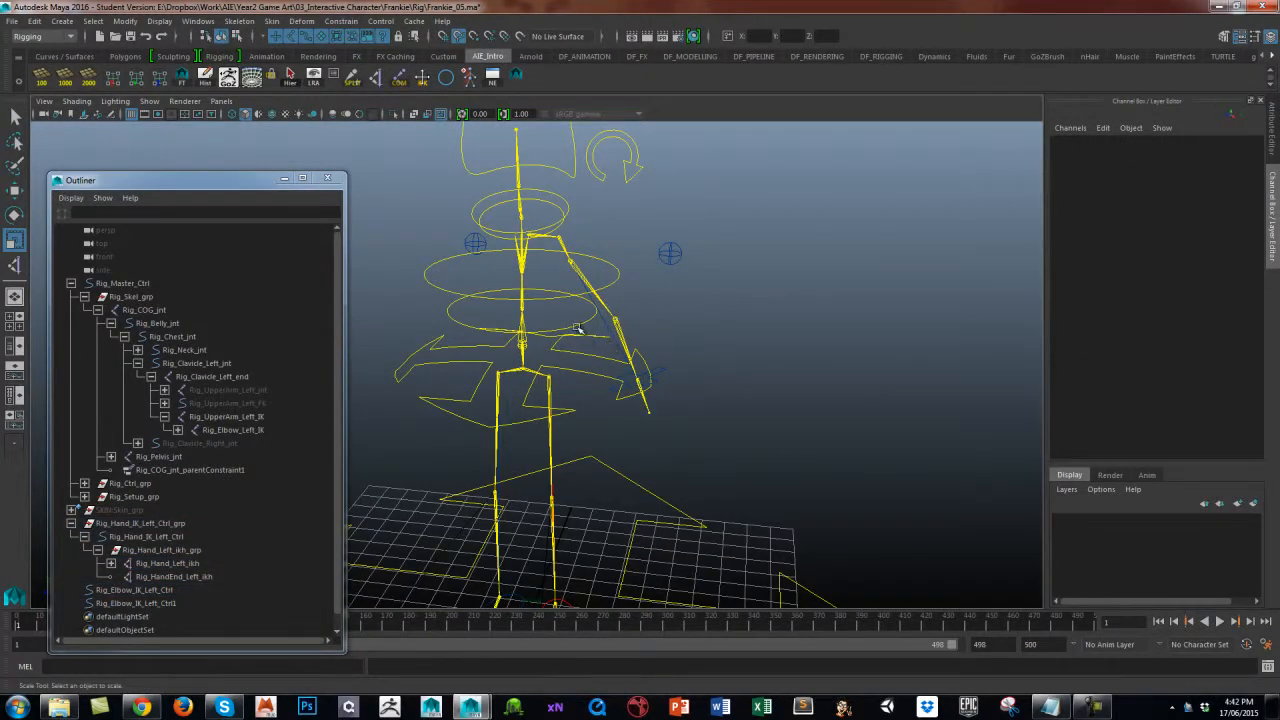
Test the pole vector by moving Rig_Elbow_IK_Left_Ctrl outward along X, and undo the move.
left_click(668, 250)
left_click_drag(734, 260, 794, 263)
key("ctrl+z")
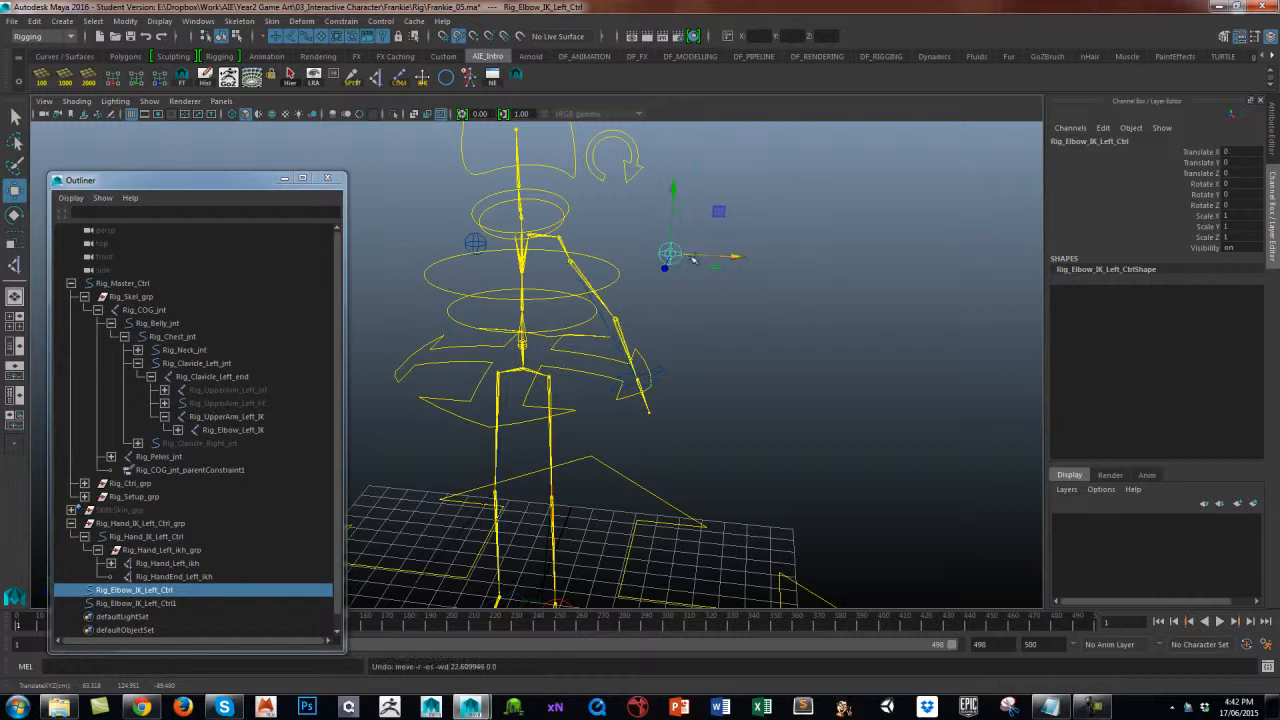
Raise Rig_Hand_IK_Left_Ctrl to about Translate -12, 5, -2 to bend the arm, try moving the elbow control, and undo the elbow move.
left_click_drag(715, 316, 721, 311, "alt")
left_click(656, 371)
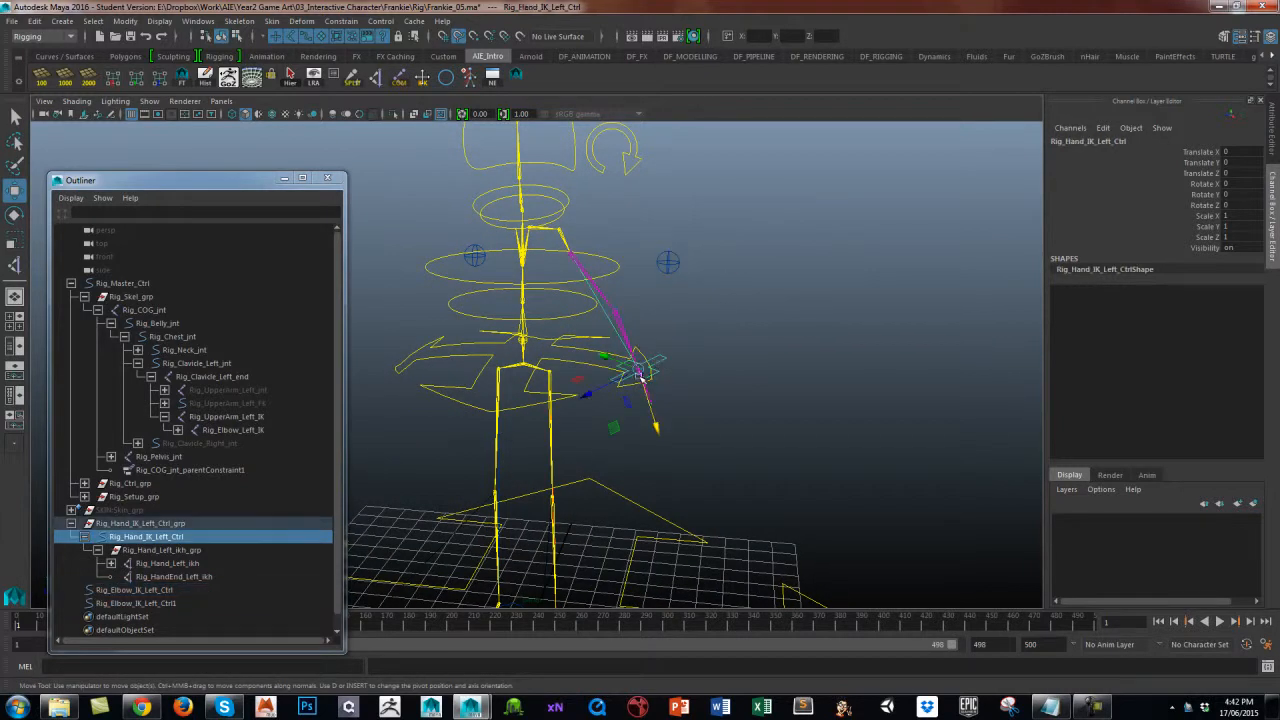
left_click_drag(641, 377, 629, 321)
left_click(669, 265)
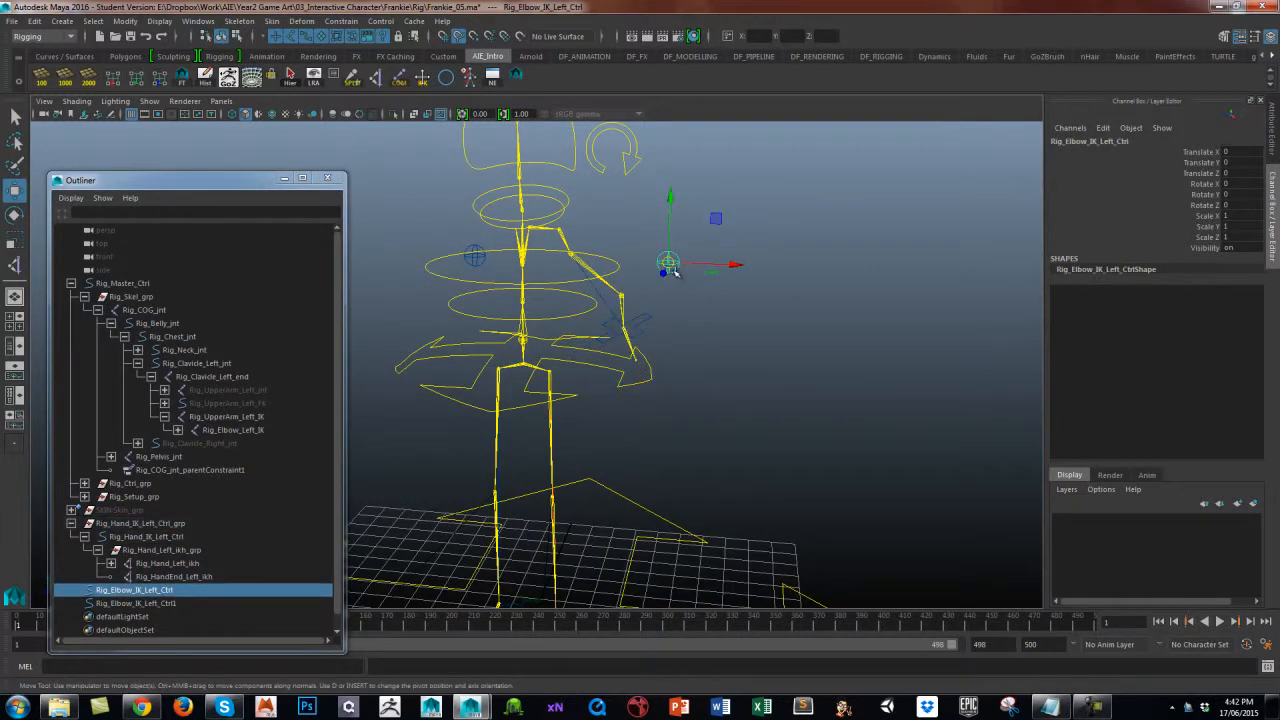
mouse_move(675, 272)
left_mouse_down()
mouse_move(620, 270)
mouse_move(700, 268)
mouse_move(690, 272)
left_mouse_up()
key("ctrl+z")
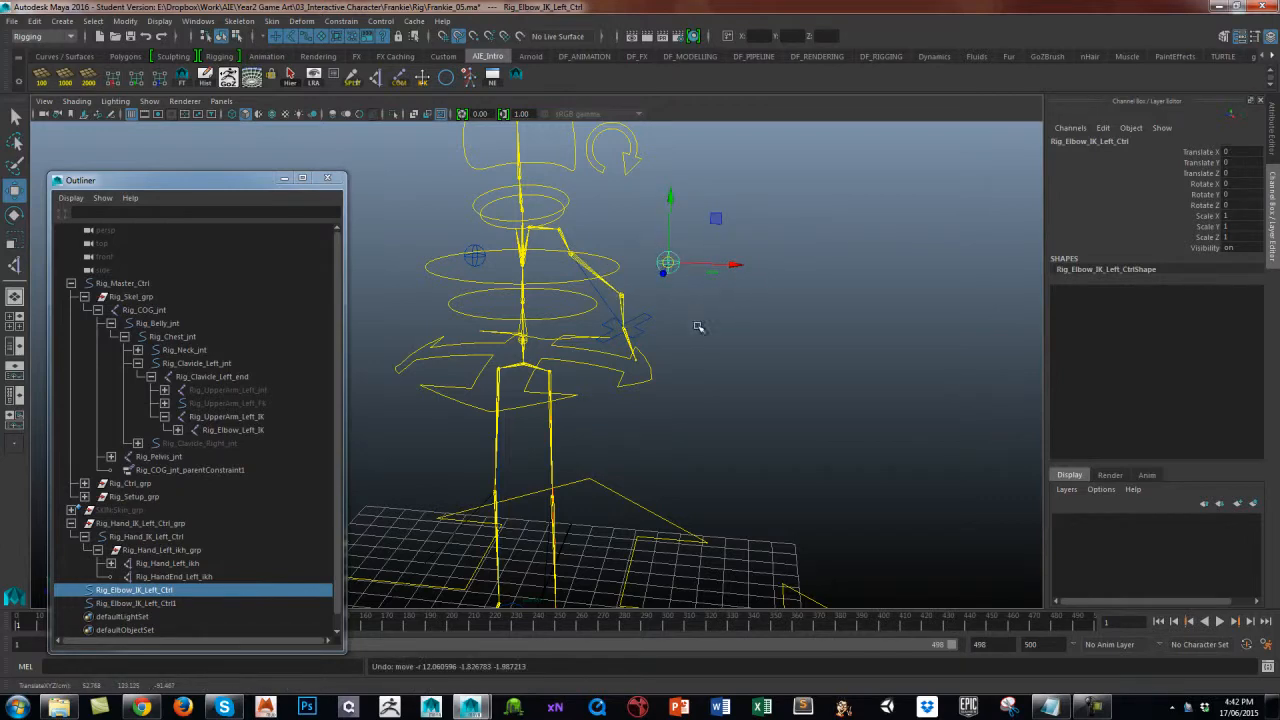
Reset Translate X, Y and Z of Rig_Hand_IK_Left_Ctrl to 0.
left_click_drag(698, 327, 748, 331, "alt")
left_click(748, 331)
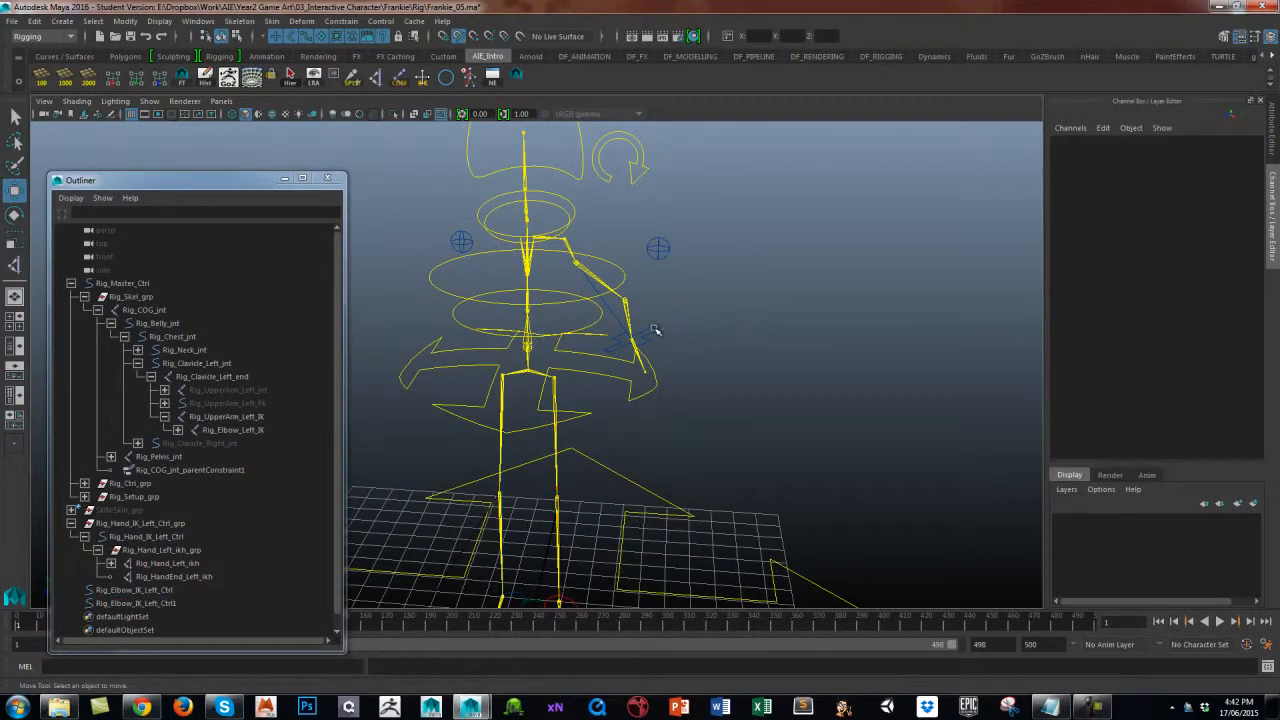
left_click(675, 328)
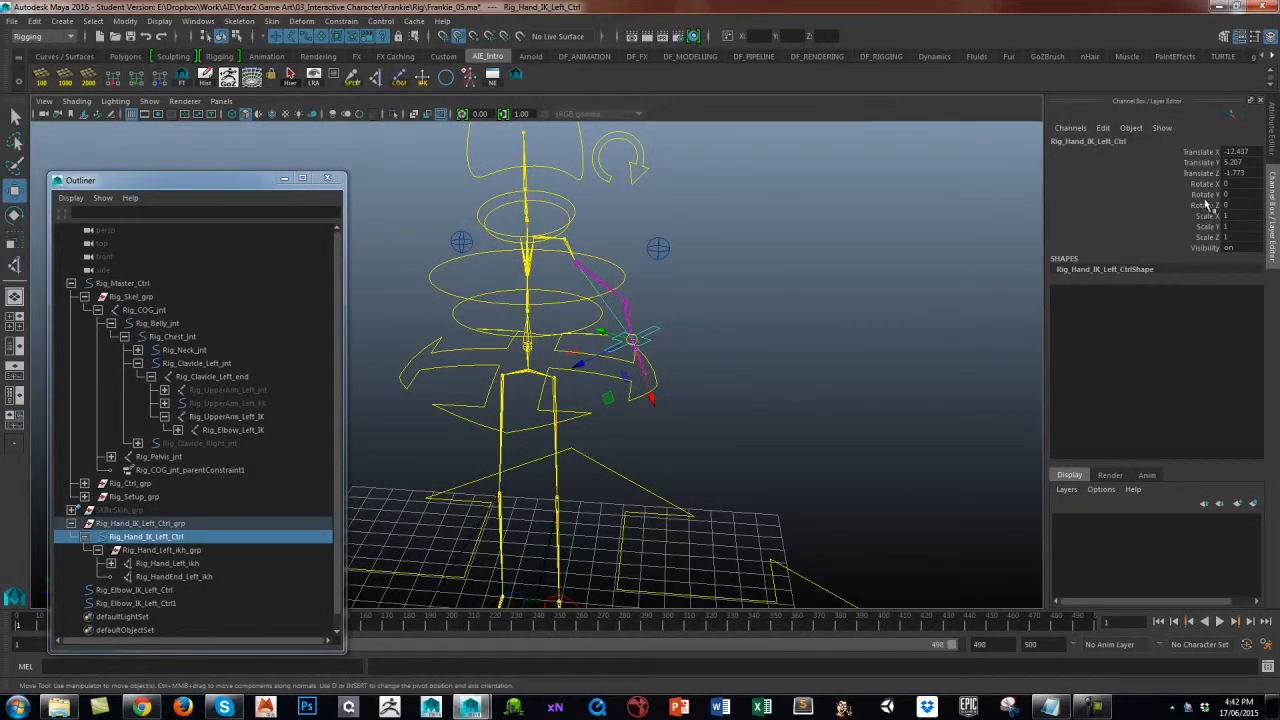
left_click_drag(1240, 173, 1240, 151)
type("0")
key("Return")
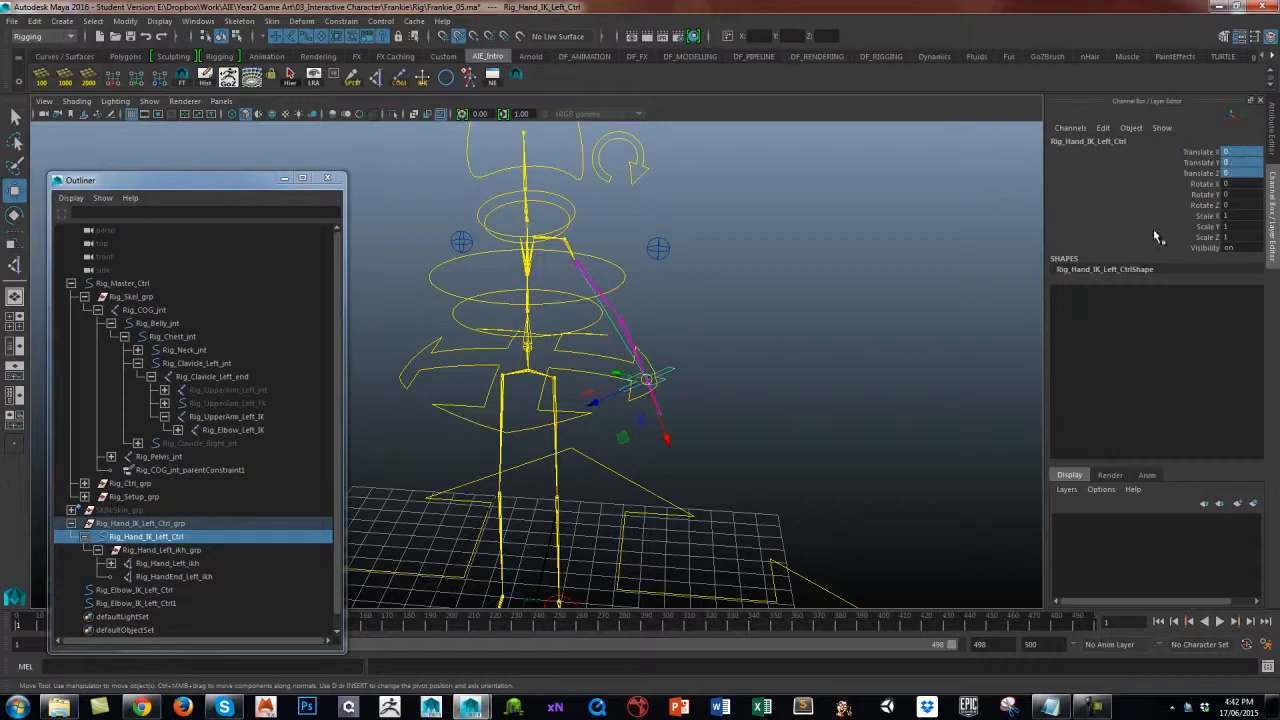
Unhide the Rig_UpperArm_Left_jnt and Rig_UpperArm_Left_FK chains.
left_click(660, 245)
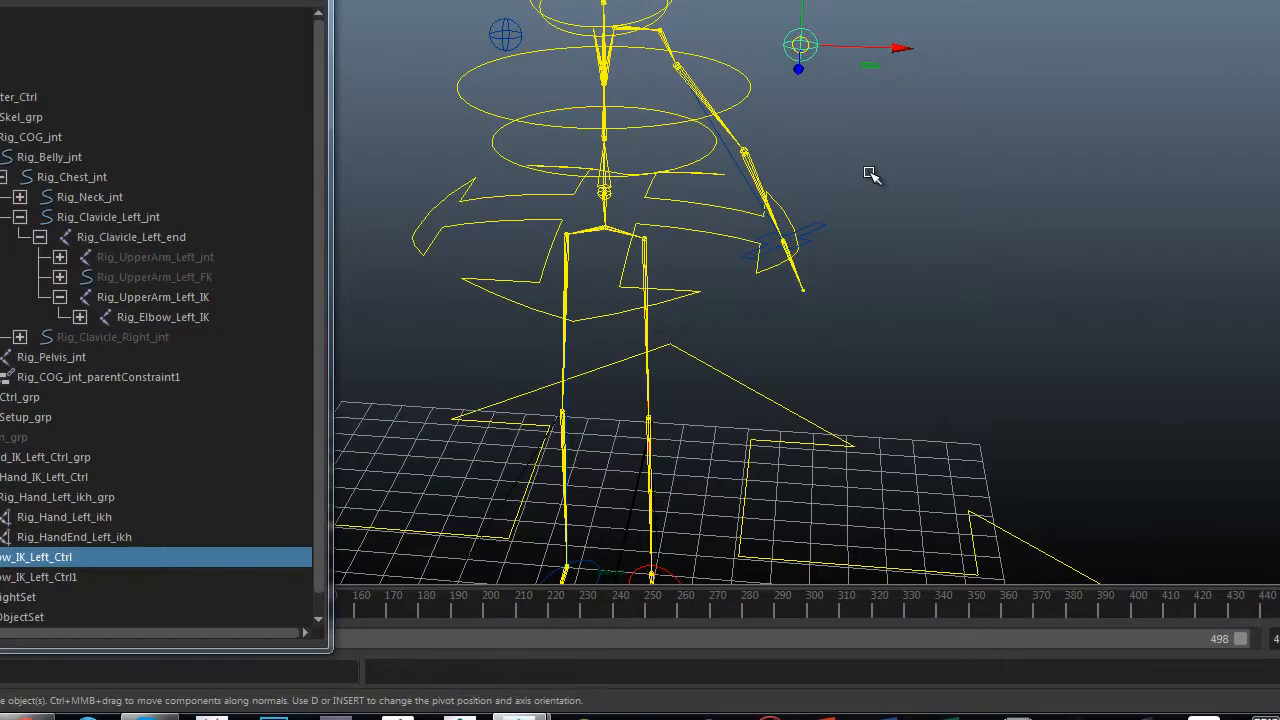
left_click(955, 206)
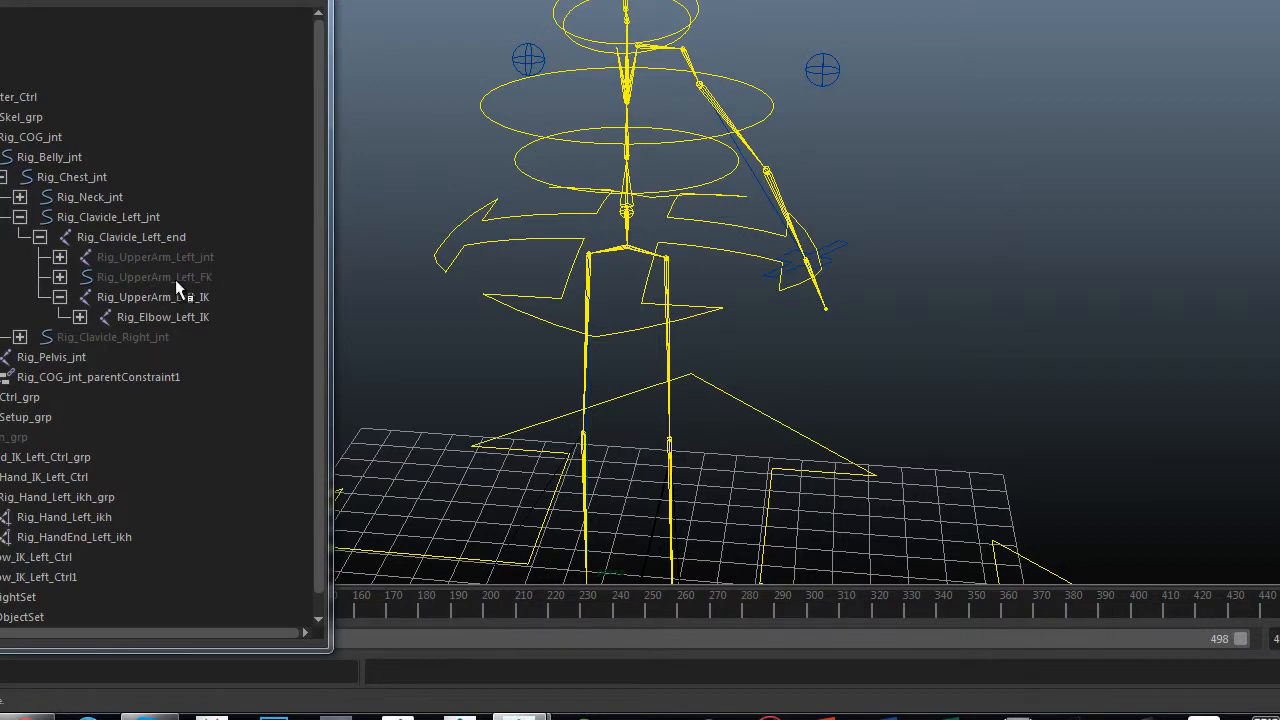
left_click(60, 297)
left_click(211, 258)
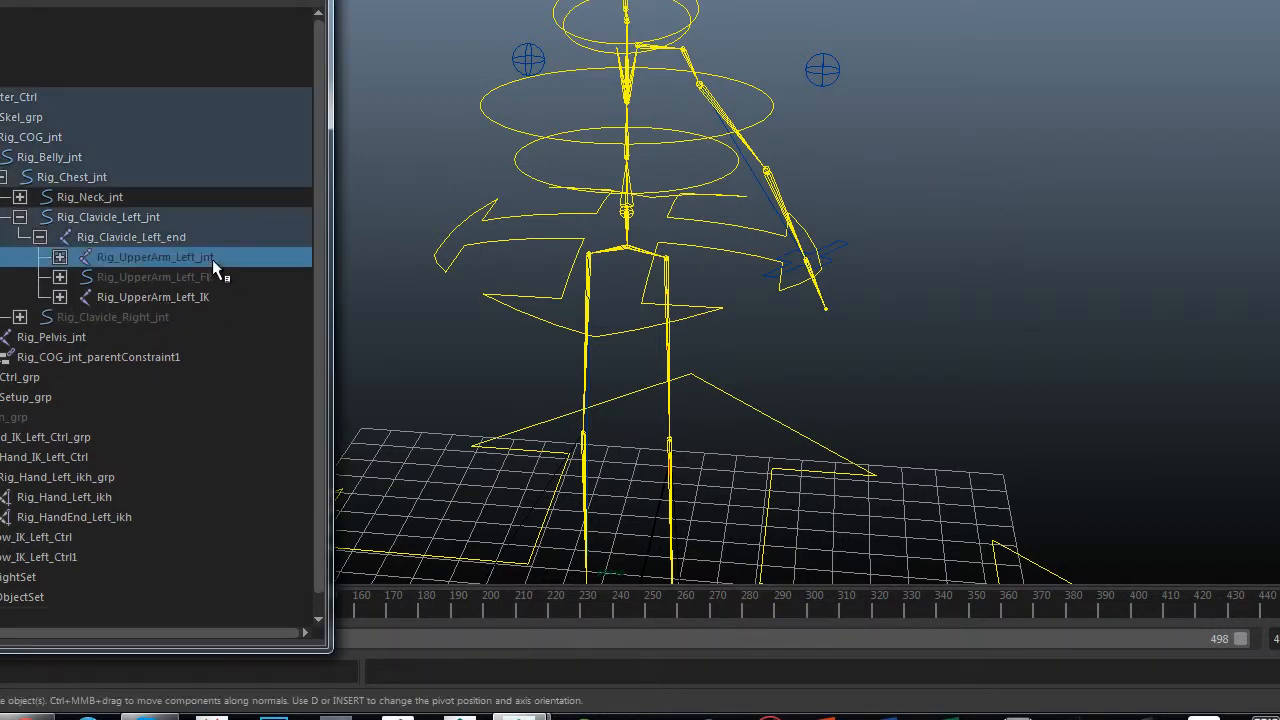
left_click(215, 277, "shift")
key("shift+h")
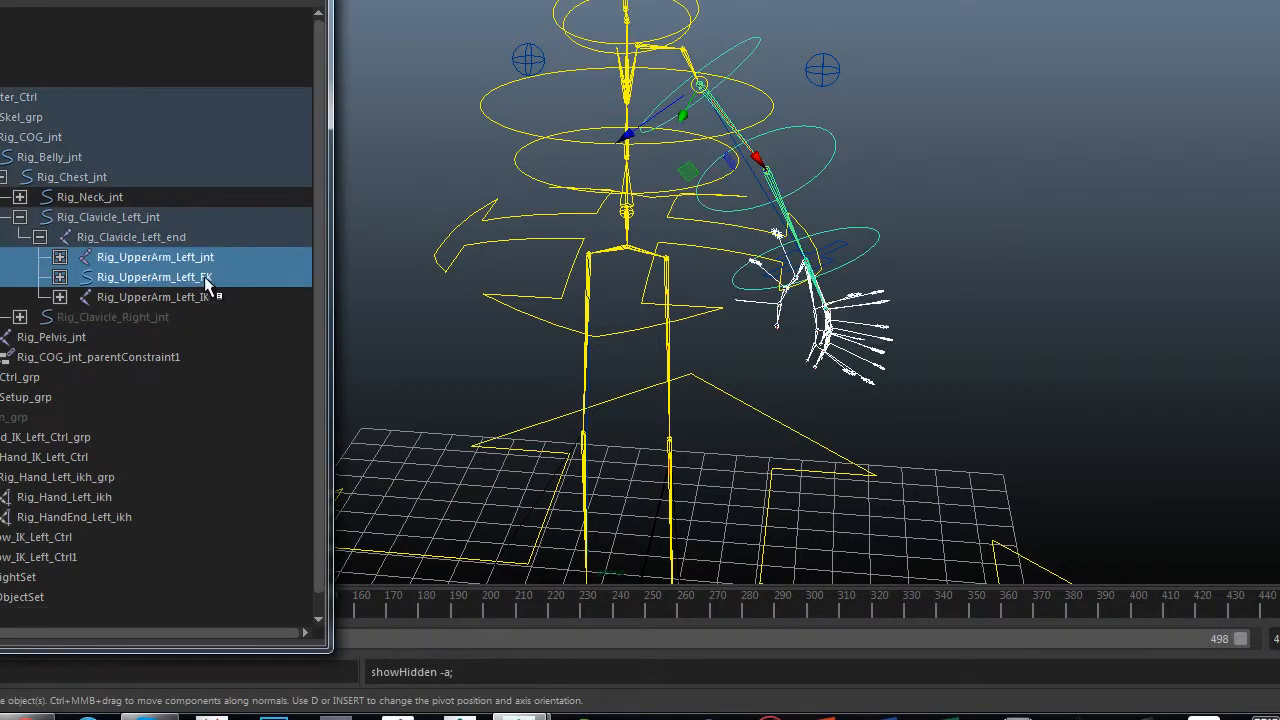
Rotate Rig_UpperArm_Left_FK to raise the left FK arm outward to roughly shoulder height.
middle_click_drag(943, 130, 943, 153, "alt")
left_click(936, 143)
left_click(658, 73)
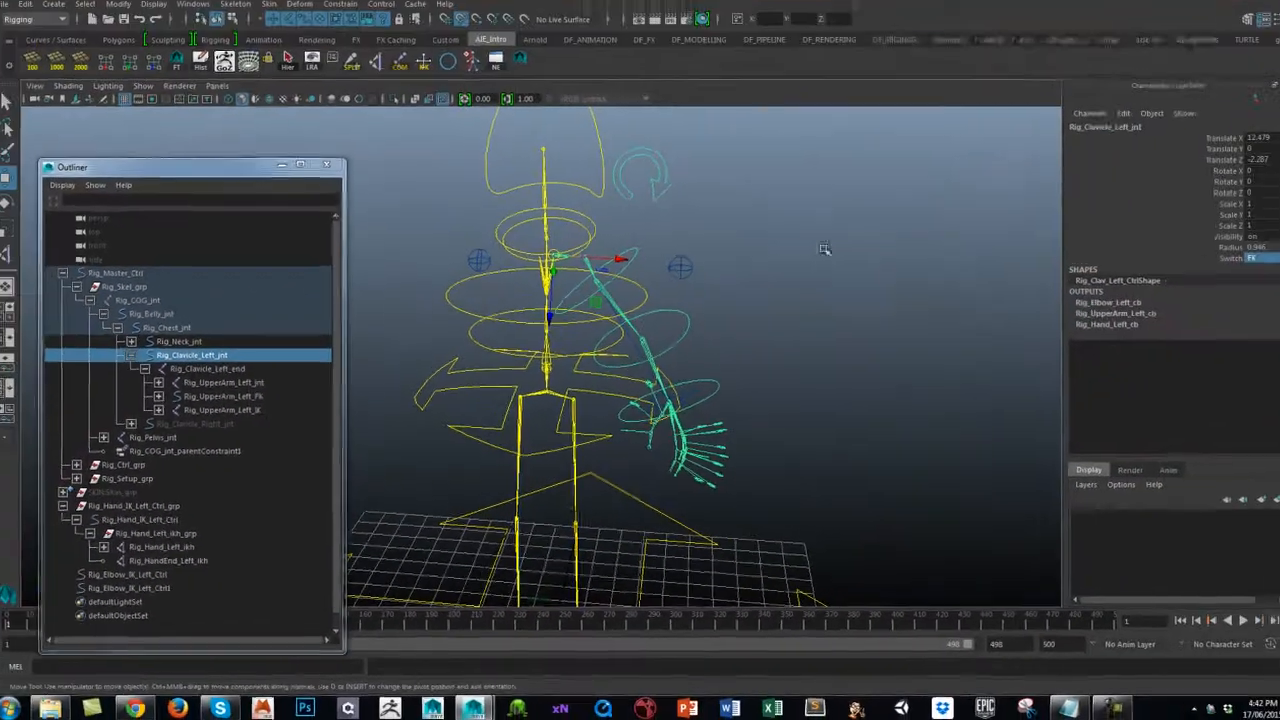
left_click(766, 85)
left_click(636, 274)
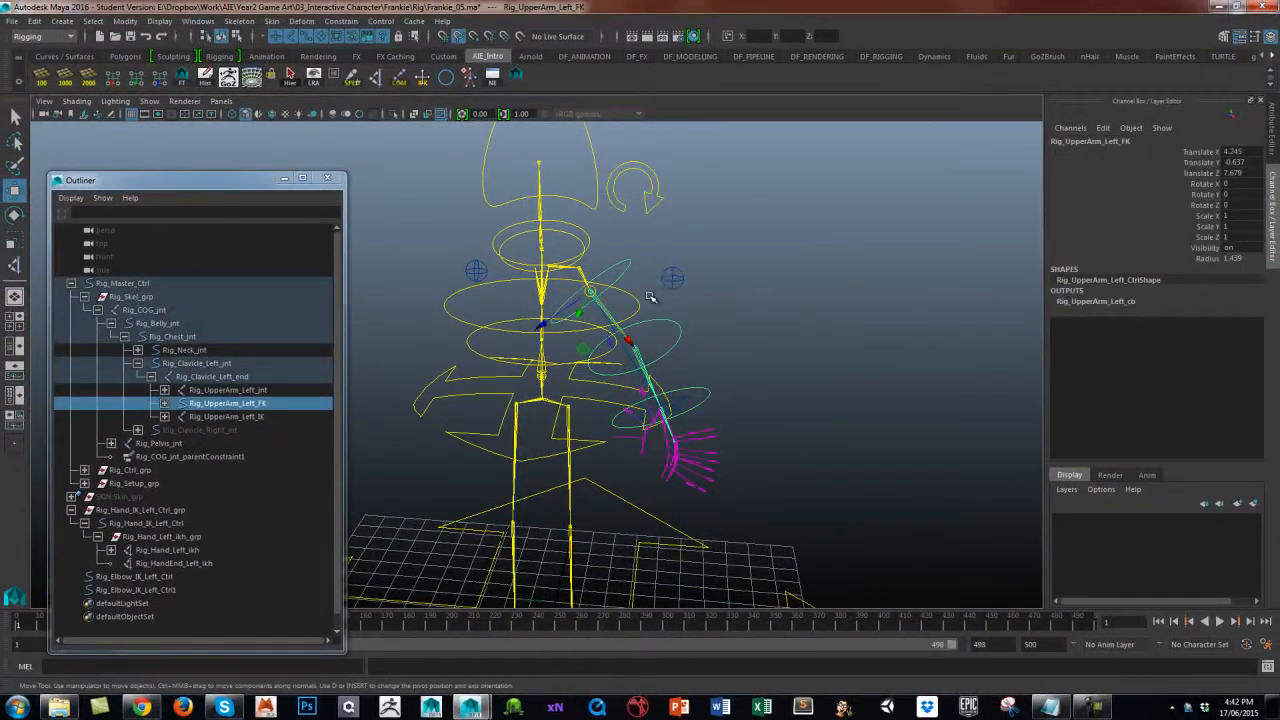
key("e")
left_click_drag(650, 291, 711, 224)
left_click(711, 224)
Rotate Rig_Elbow_Left_FK and Rig_Hand_Left_FK to test posing the forearm and hand in FK mode.
left_click(685, 260)
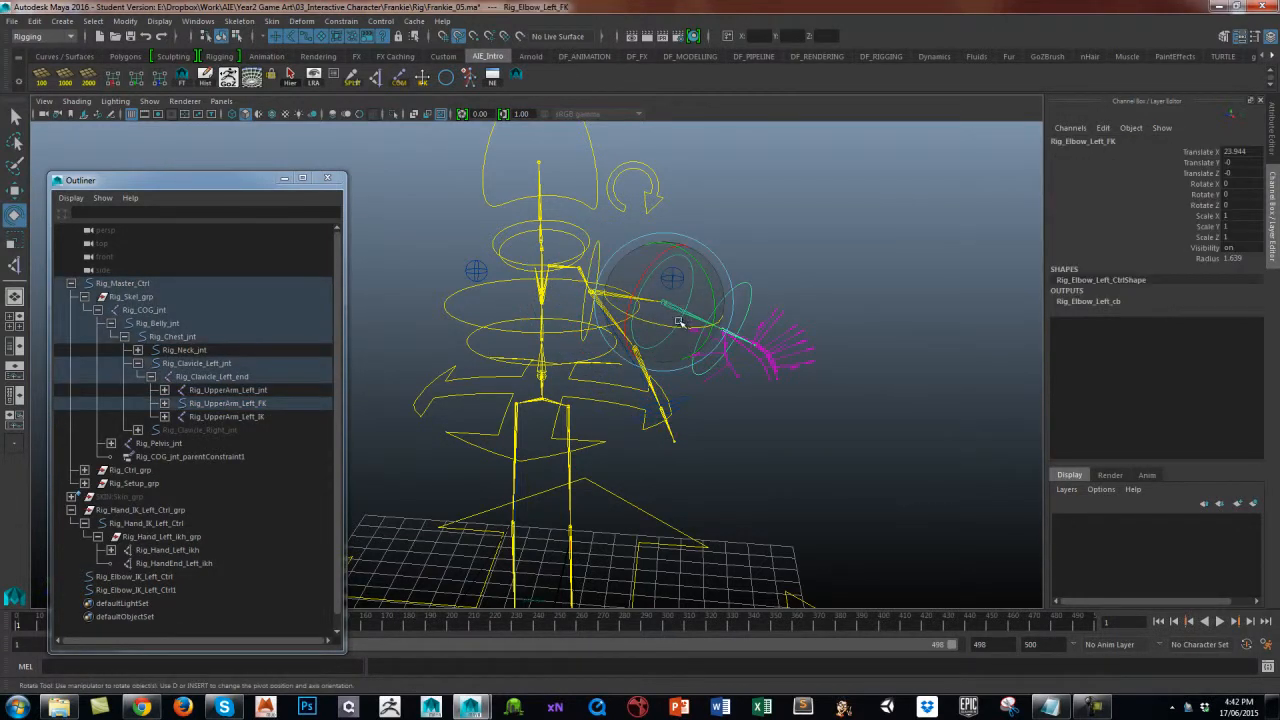
left_click_drag(679, 322, 656, 333)
left_click(739, 232)
left_click(723, 291)
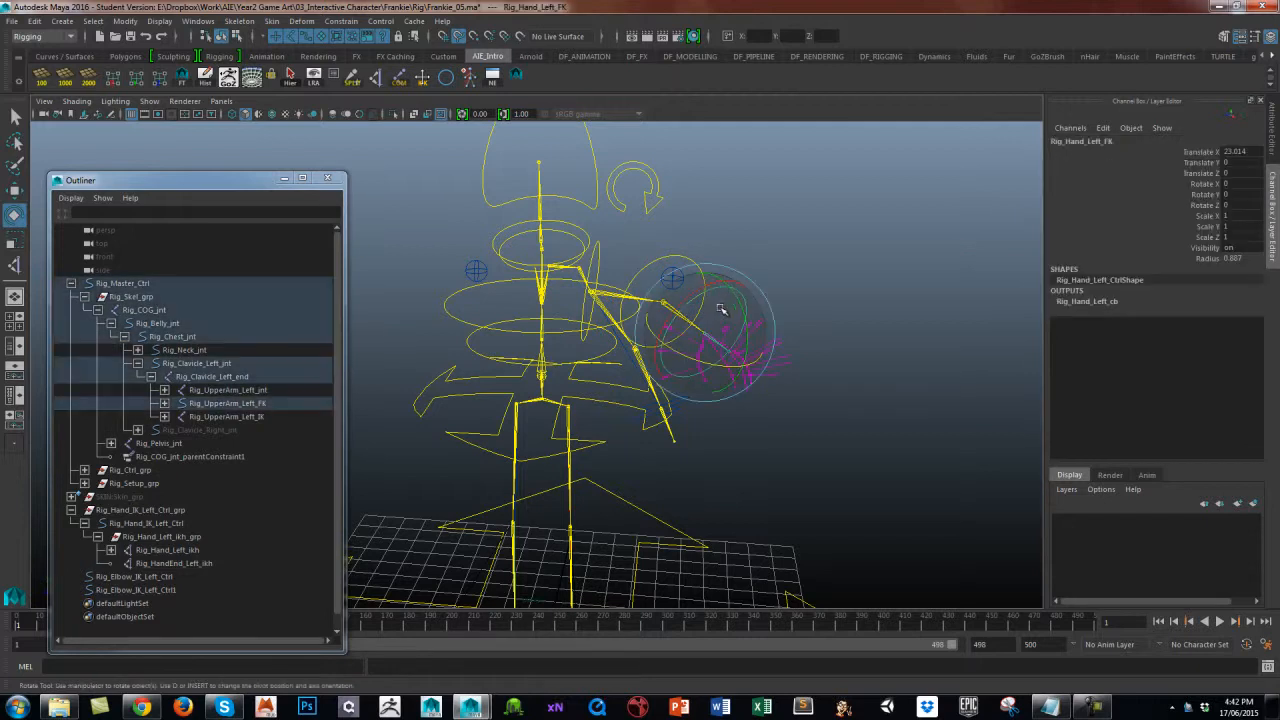
left_click_drag(723, 291, 722, 359)
left_click(781, 249)
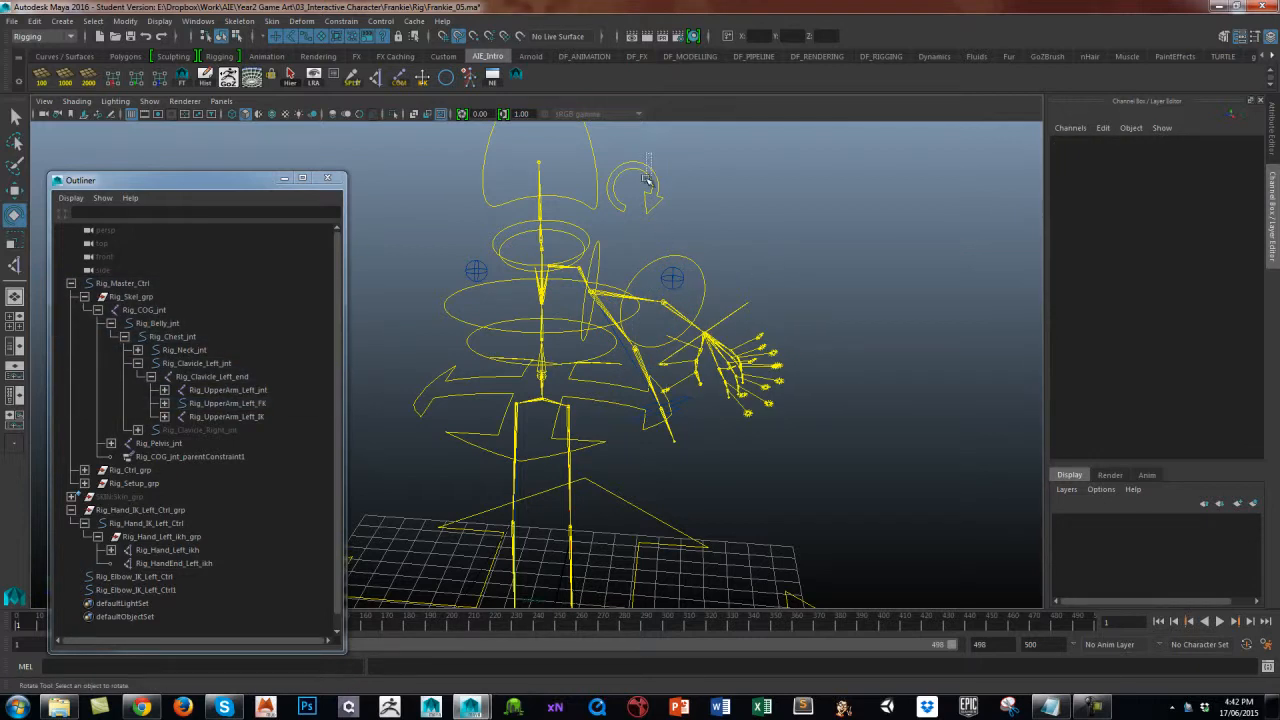
Set the Switch attribute of Rig_Clavicle_Left_jnt to IK.
left_click(645, 192)
left_click(1232, 269)
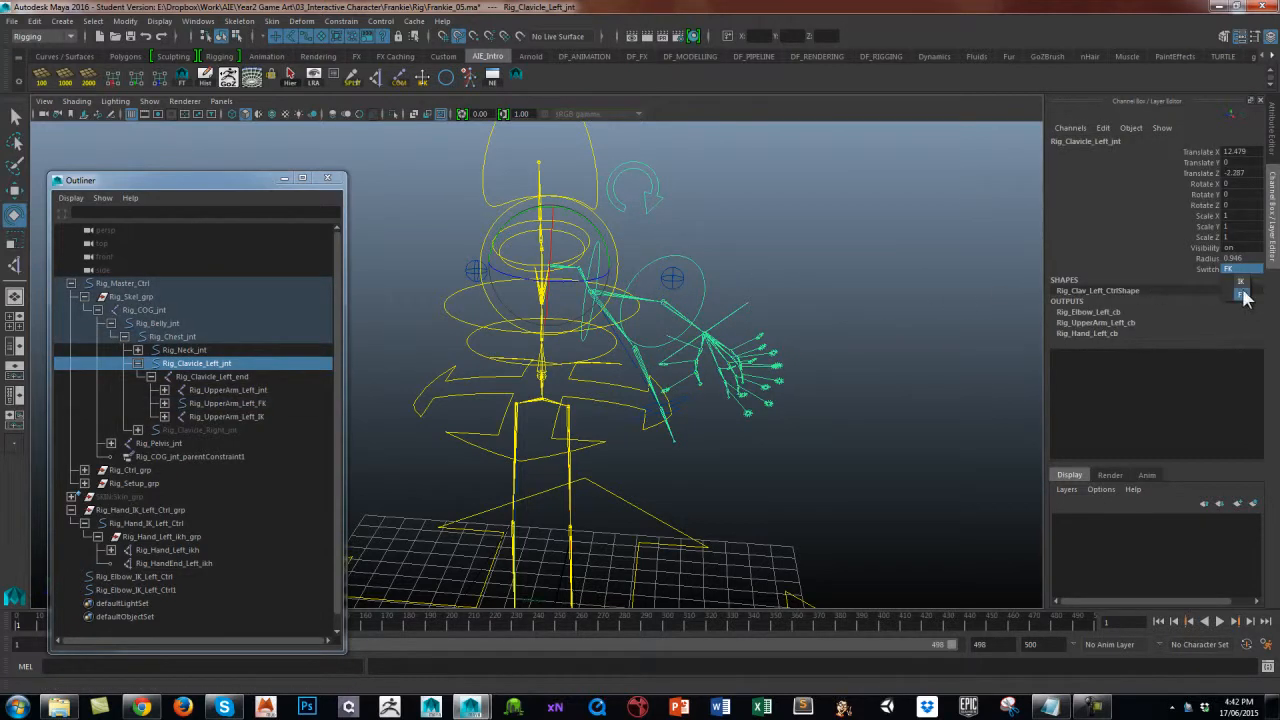
left_click(1240, 290)
left_click(760, 396)
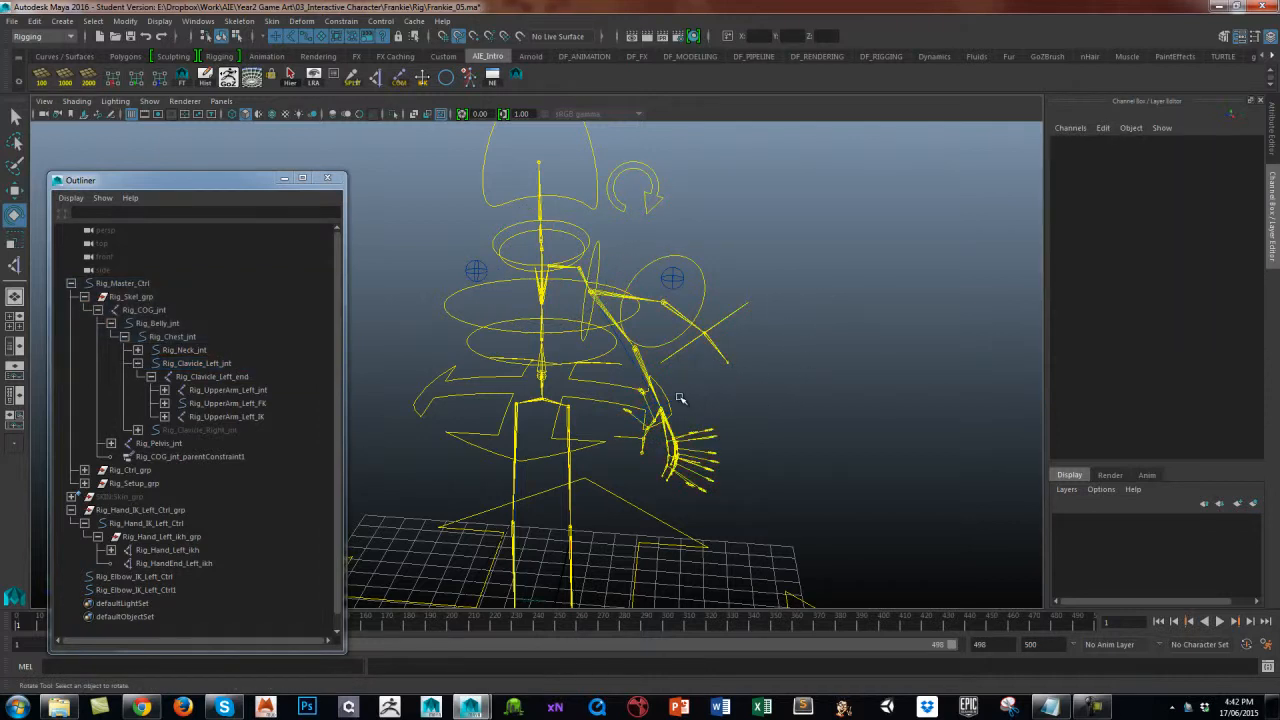
Move the left hand's IK control slightly upward so the arm bends at the elbow.
left_click(685, 410)
key("w")
left_click_drag(657, 412, 648, 373)
left_click(733, 254)
Move Rig_Elbow_IK_Left_Ctrl outward to about Translate 41, 9, -10 to swing the elbow.
left_click(672, 278)
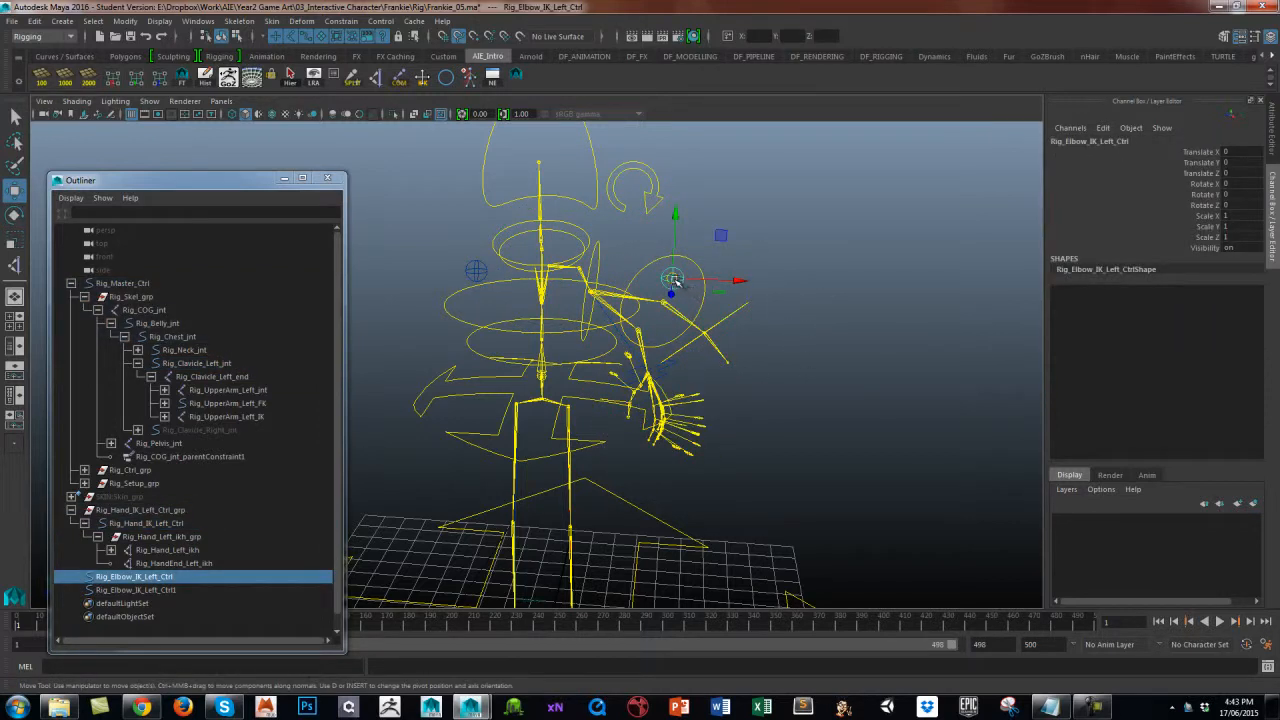
left_click_drag(672, 278, 766, 257)
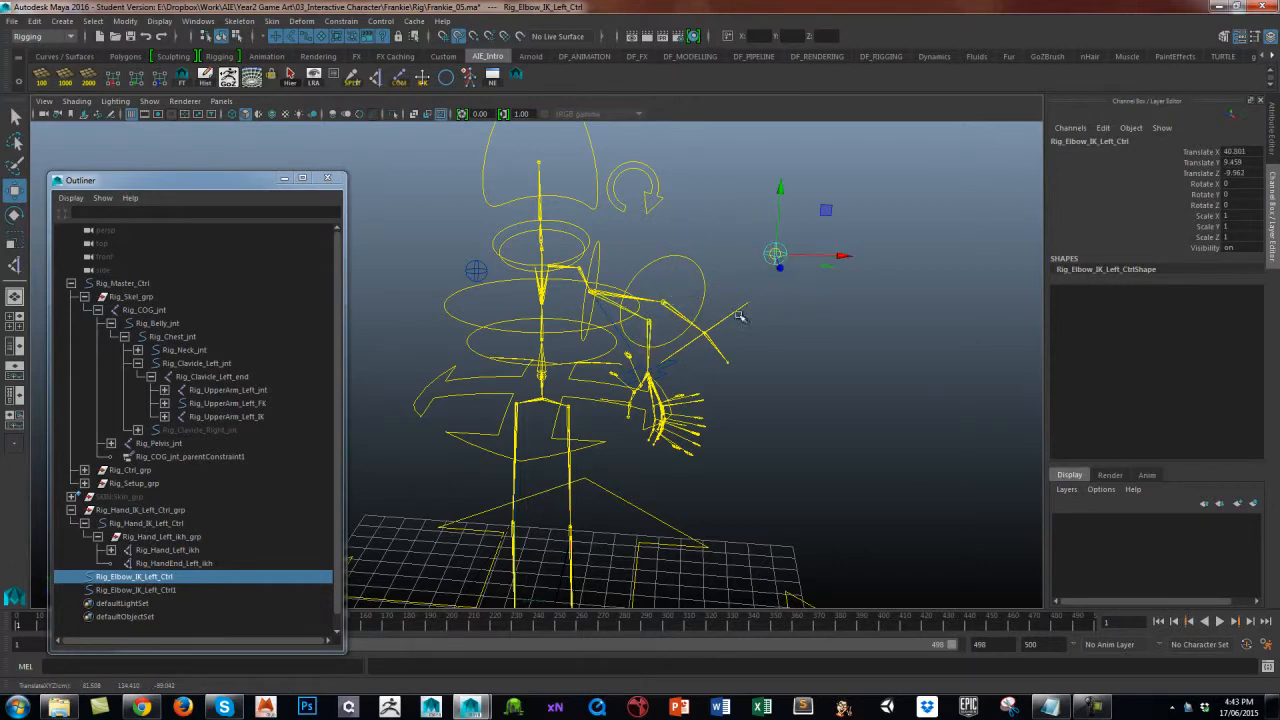
left_click_drag(740, 318, 771, 371, "alt")
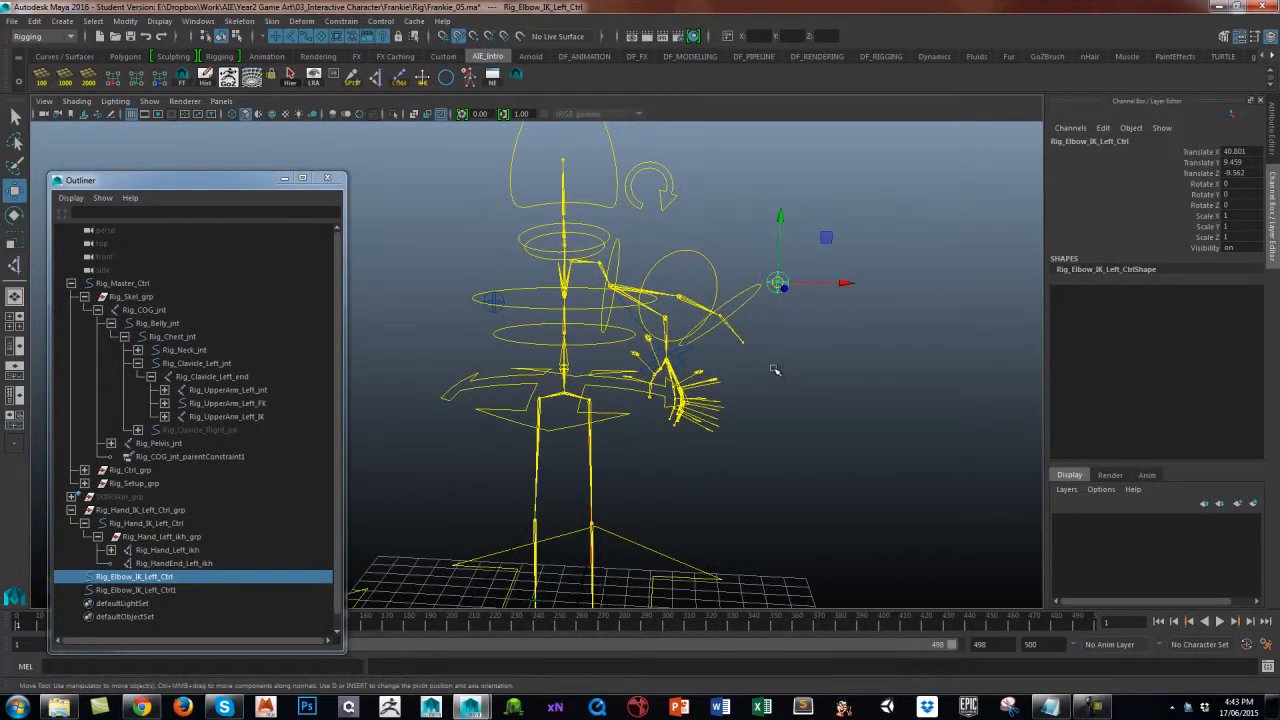
Switch the left arm back to FK with the Switch attribute of Rig_Clavicle_Left_jnt.
left_click(665, 180)
left_click(1232, 269)
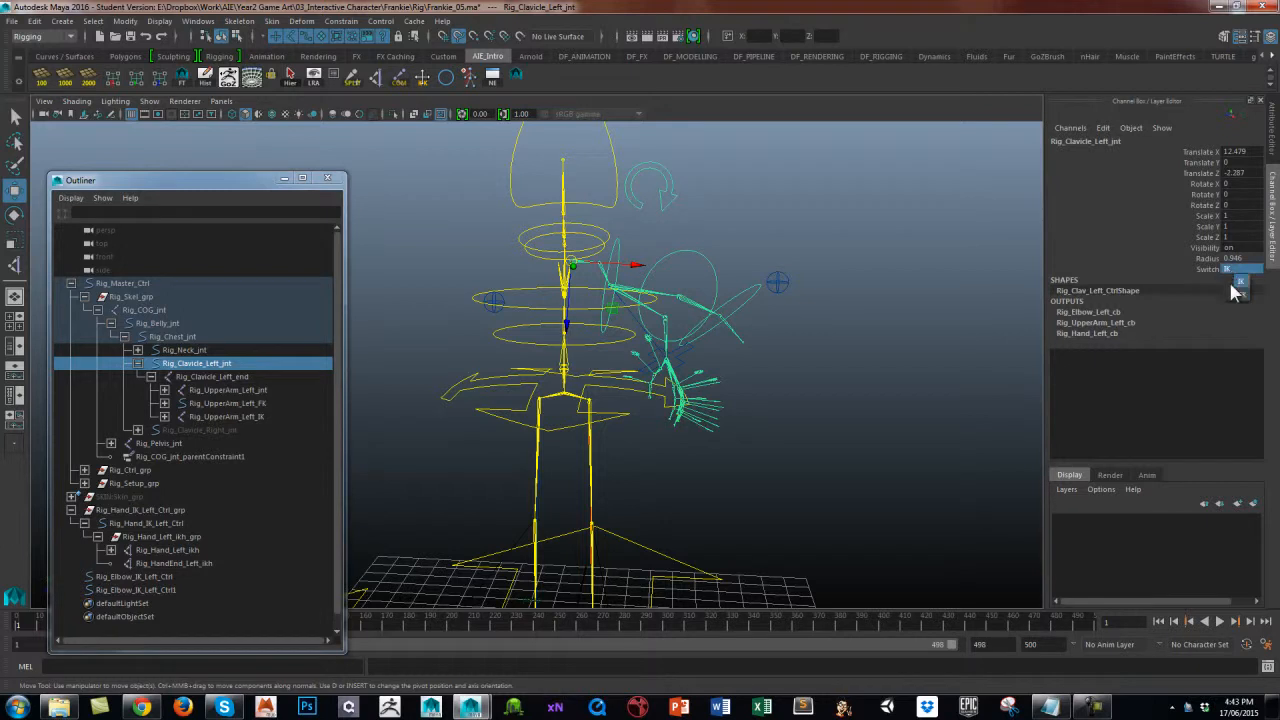
left_click(1240, 305)
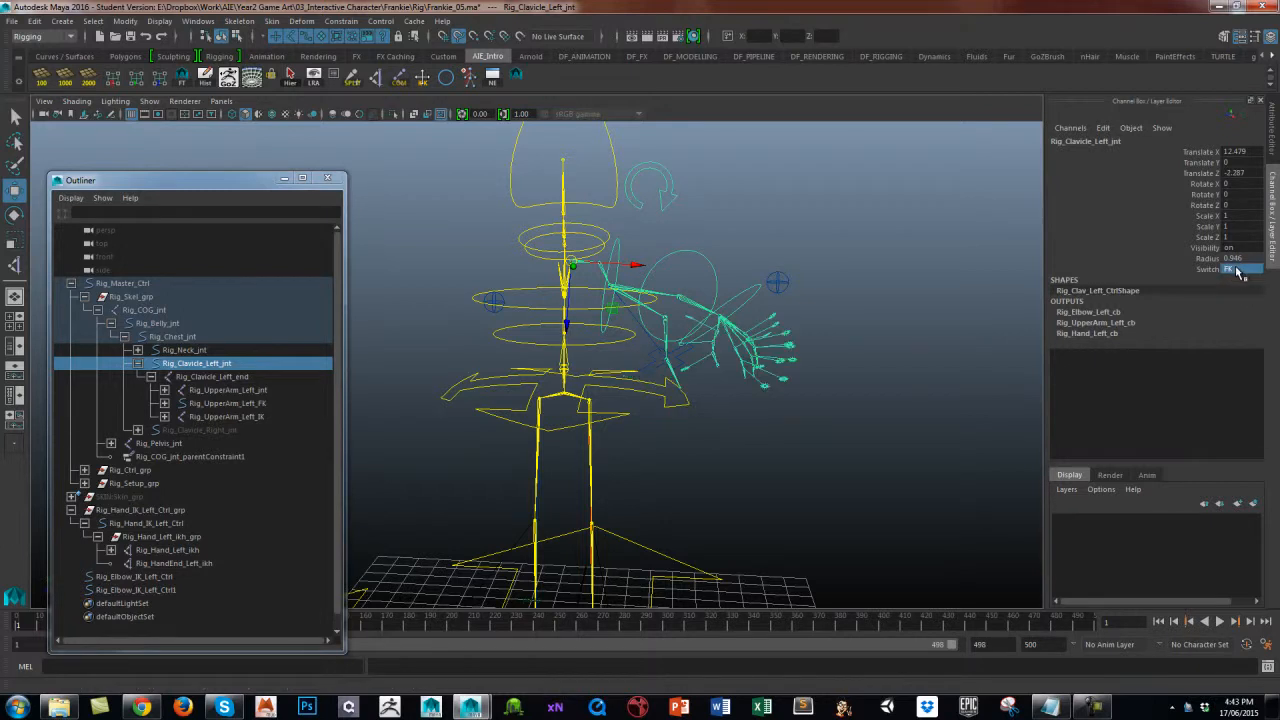
left_click(760, 305)
Rotate Rig_Hand_Left_FK upward to about Rotate 21, 21, -3.
left_click(762, 307)
key("e")
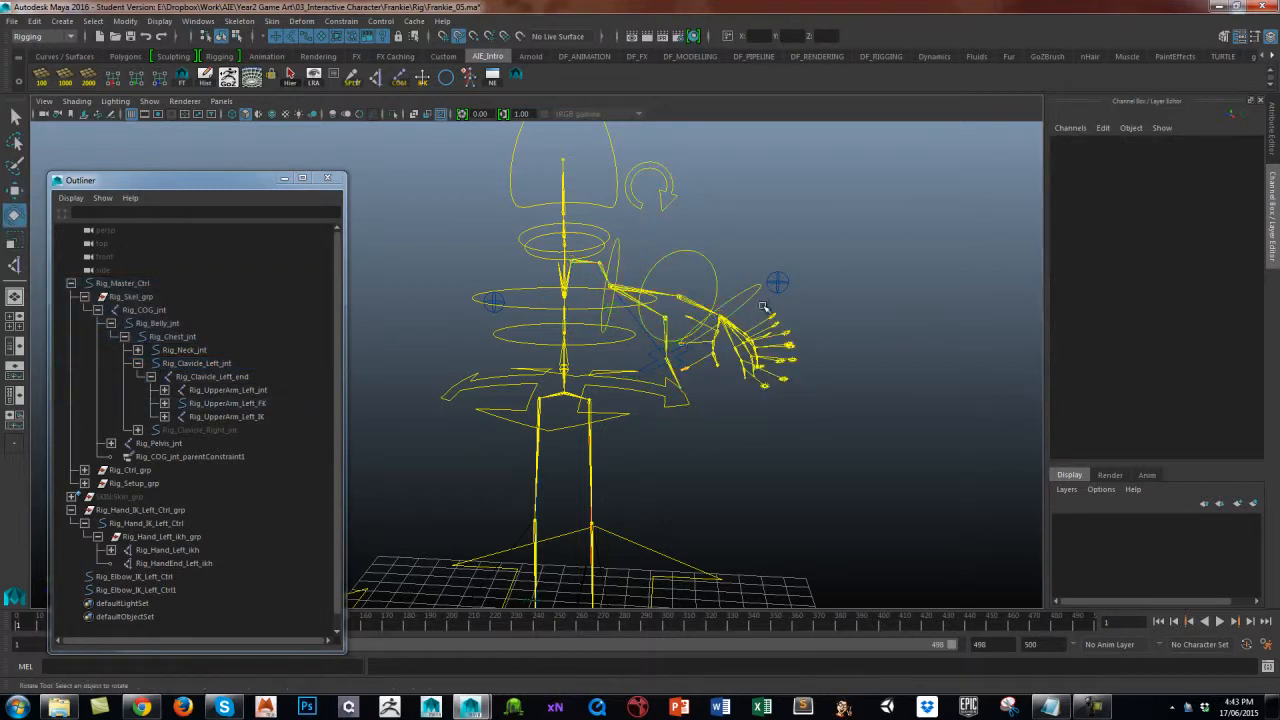
left_click(746, 290)
left_click_drag(767, 313, 759, 257)
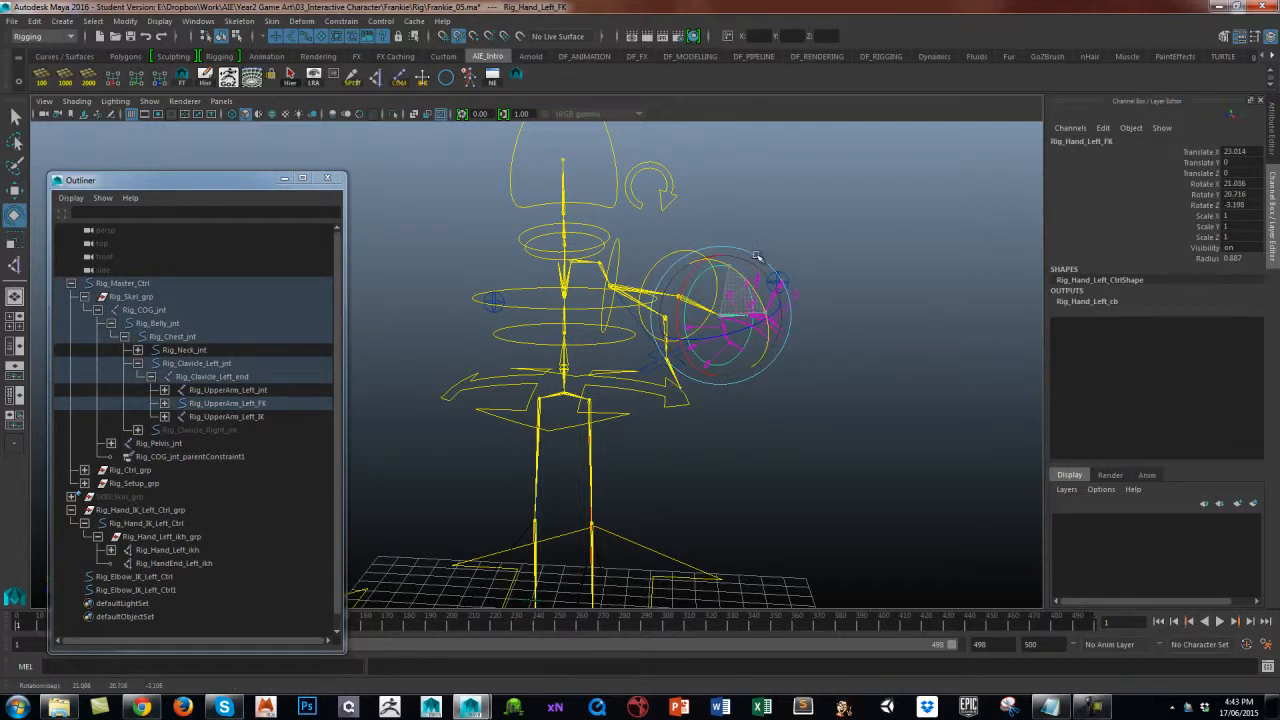
Return the Switch attribute of Rig_Clavicle_Left_jnt to IK.
left_click(645, 190)
left_click(648, 187)
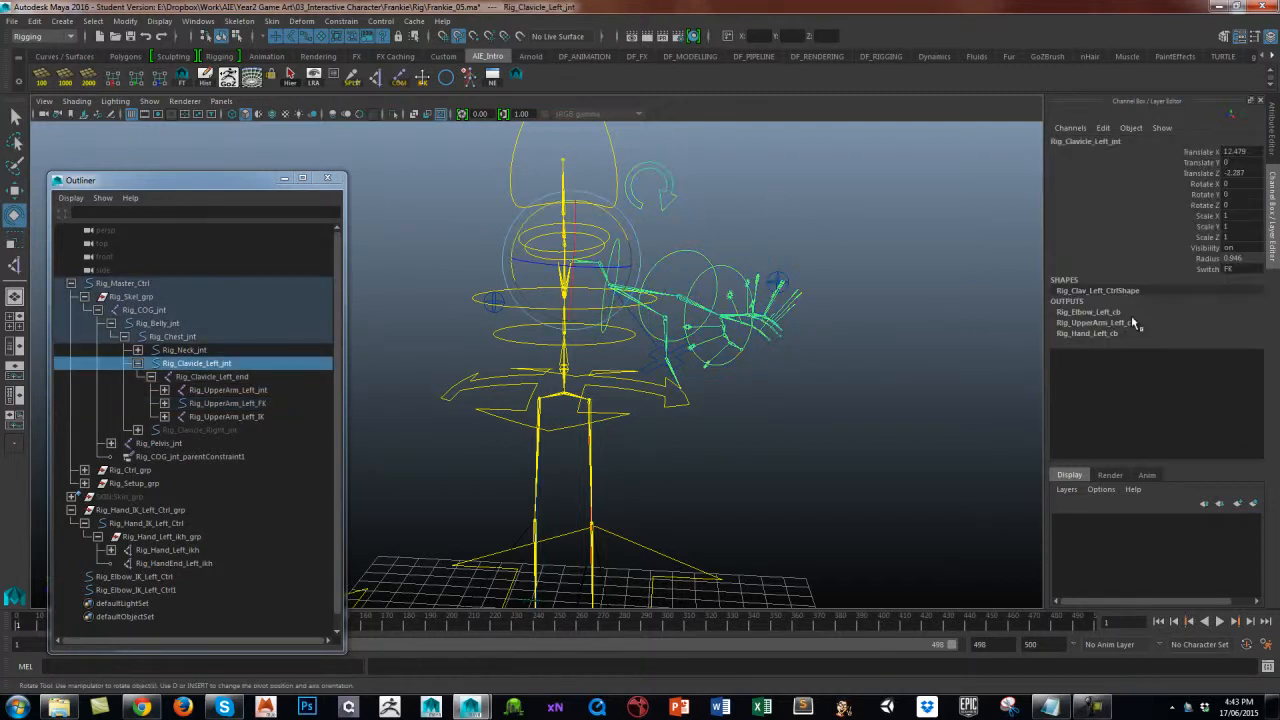
left_click(1236, 270)
left_click(1243, 292)
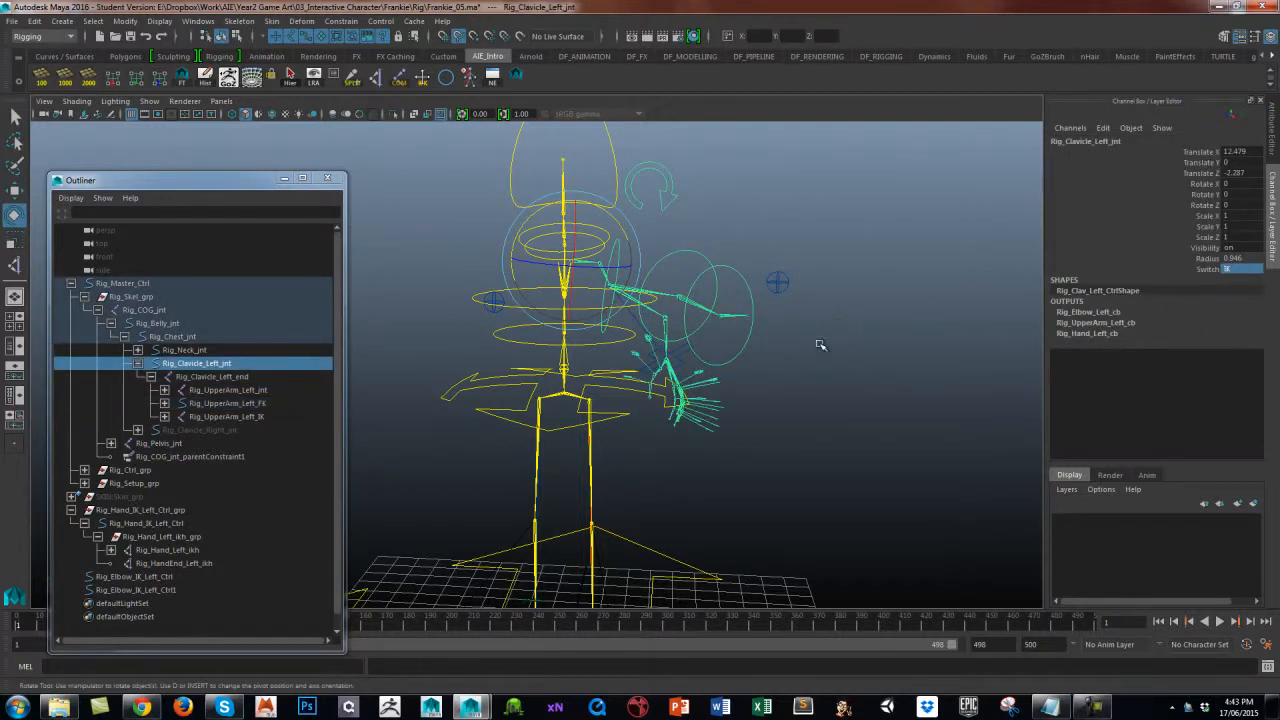